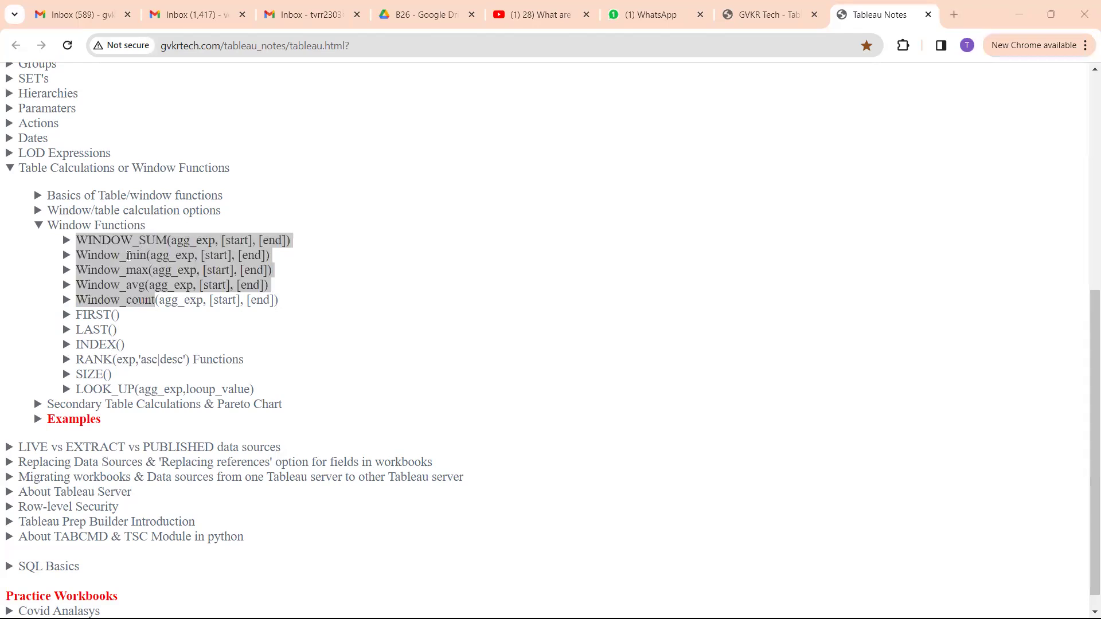
# Review the WINDOW_SUM entry in the GVKR Tech notes, expanding its sub-topics and highlighting the name
pyautogui.hotkey('alt', 'Tab')
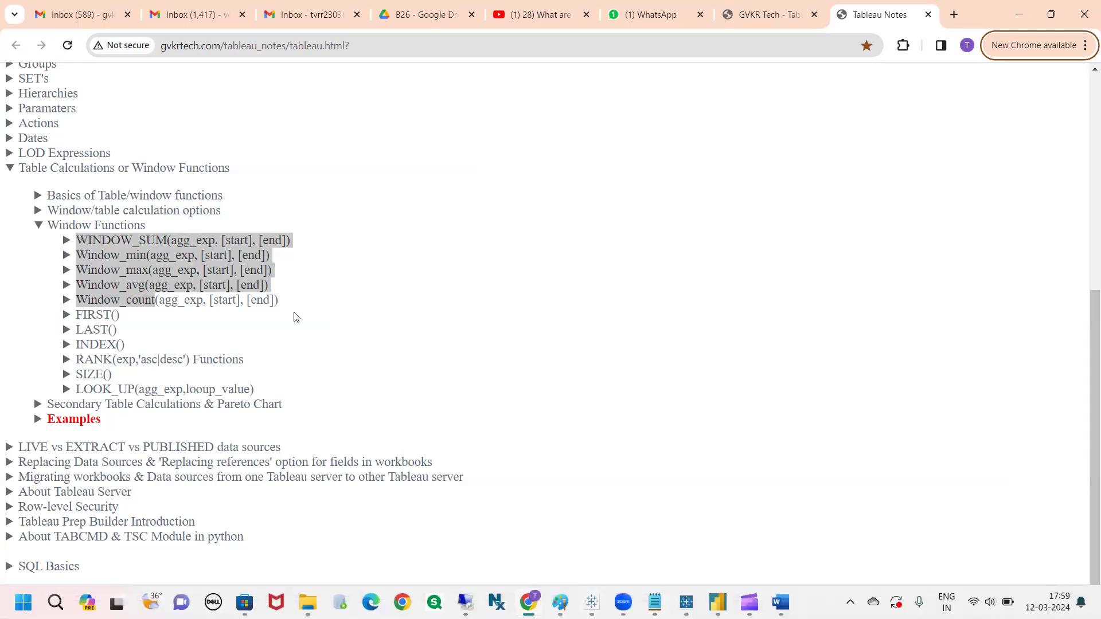
pyautogui.click(90, 236)
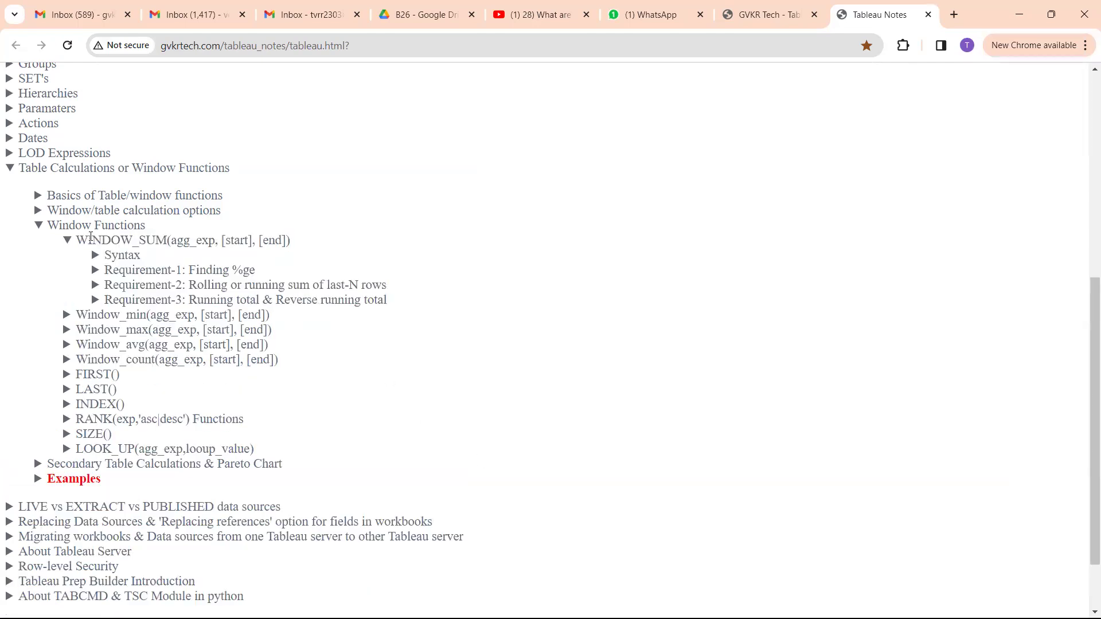
pyautogui.moveTo(78, 238)
pyautogui.mouseDown()
pyautogui.moveTo(167, 240)
pyautogui.moveTo(86, 235)
pyautogui.mouseUp()
pyautogui.click(167, 241)
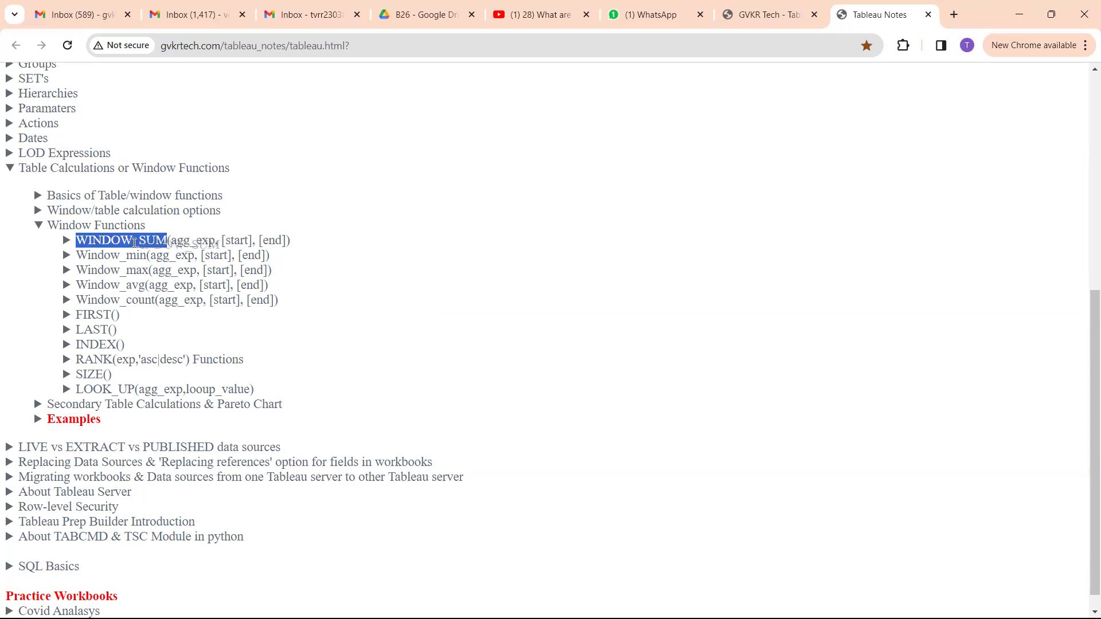
pyautogui.click(1008, 52)
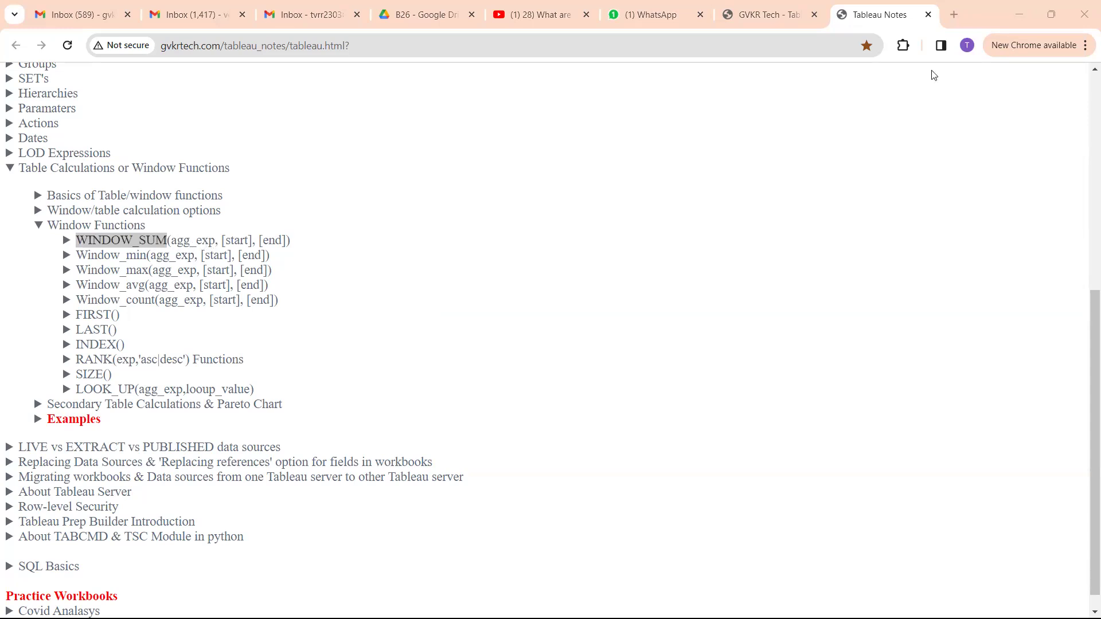
pyautogui.moveTo(165, 238); pyautogui.dragTo(94, 239)
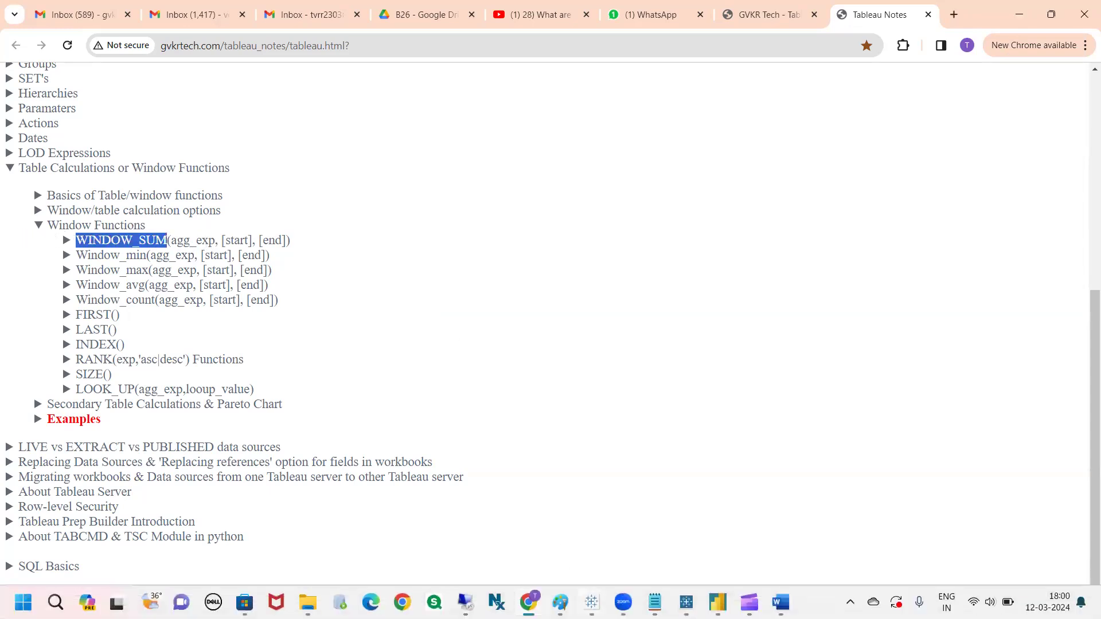
# Bring the Tableau Book2 workbook to the front
pyautogui.moveTo(592, 602)
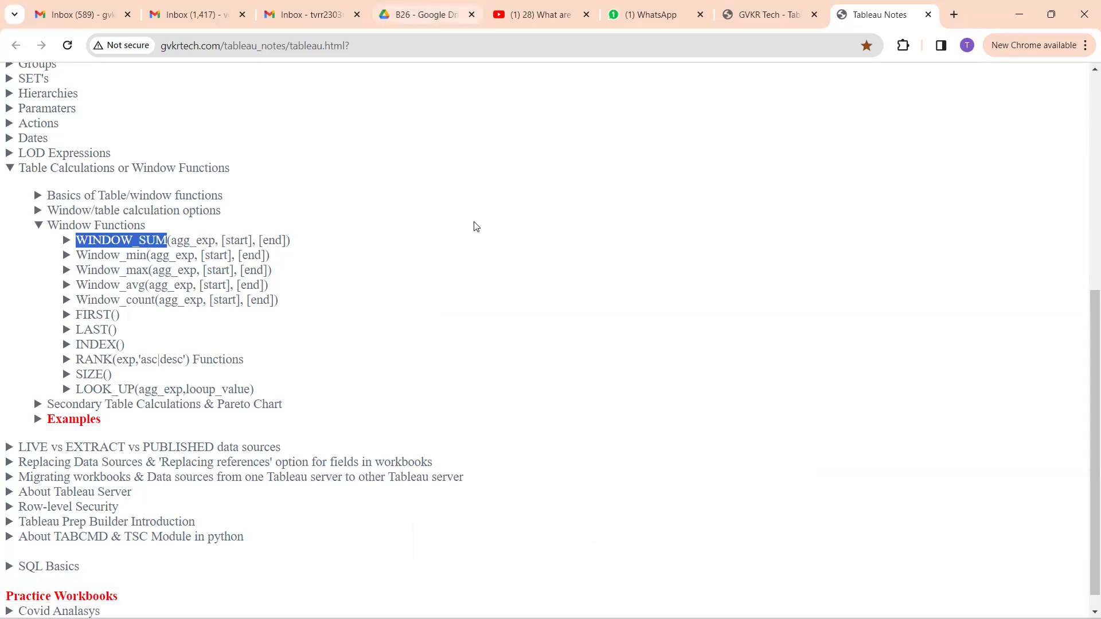
pyautogui.click(592, 603)
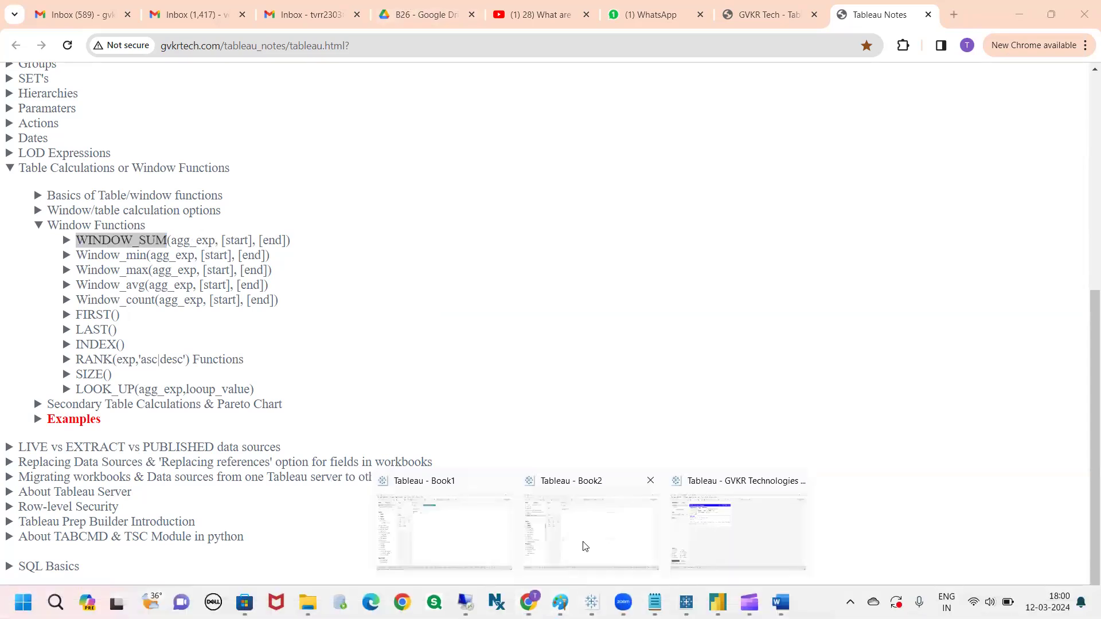
pyautogui.click(585, 545)
# Put Sales on Text and Region on Rows to list total Sales per region
pyautogui.click(96, 204)
pyautogui.write('sa')
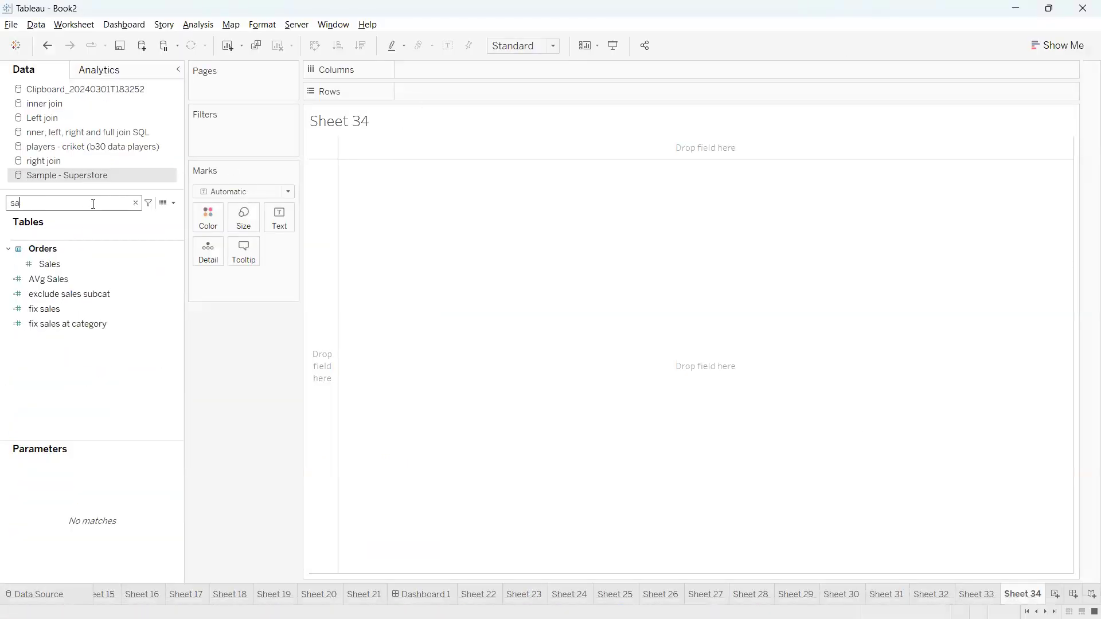
pyautogui.moveTo(84, 265); pyautogui.dragTo(287, 220)
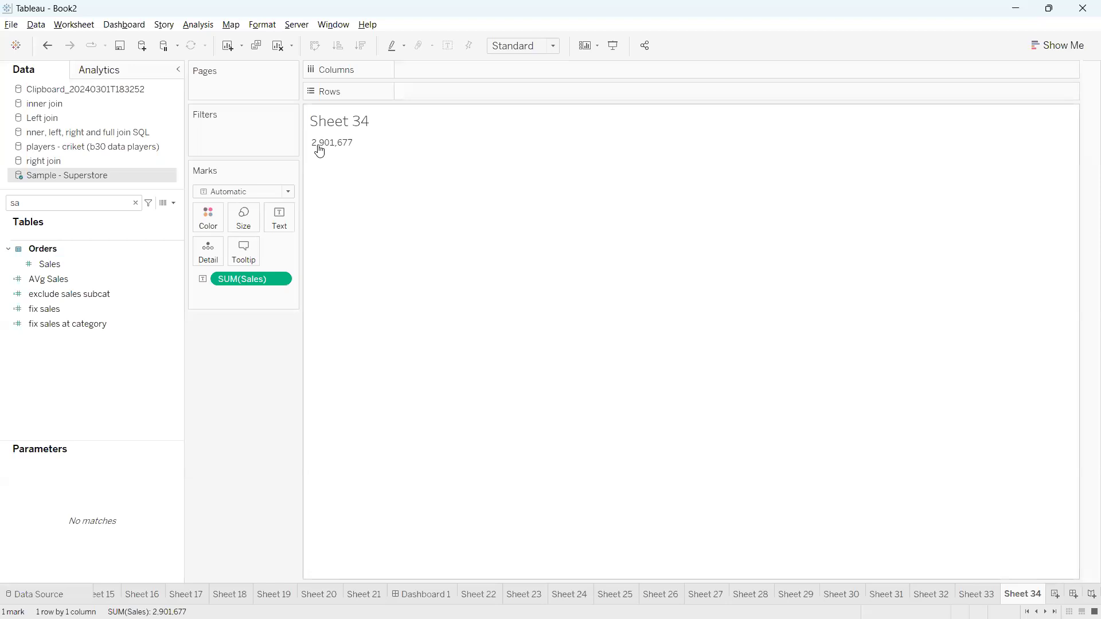
pyautogui.doubleClick(109, 204)
pyautogui.write('reg')
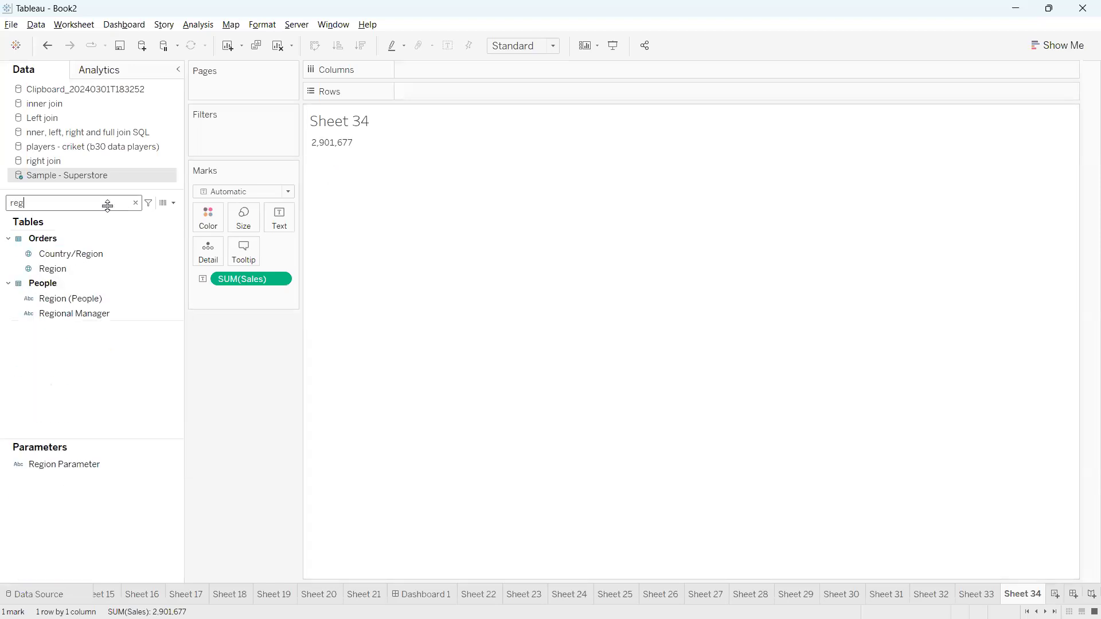
pyautogui.click(71, 270)
pyautogui.moveTo(72, 270); pyautogui.dragTo(434, 95)
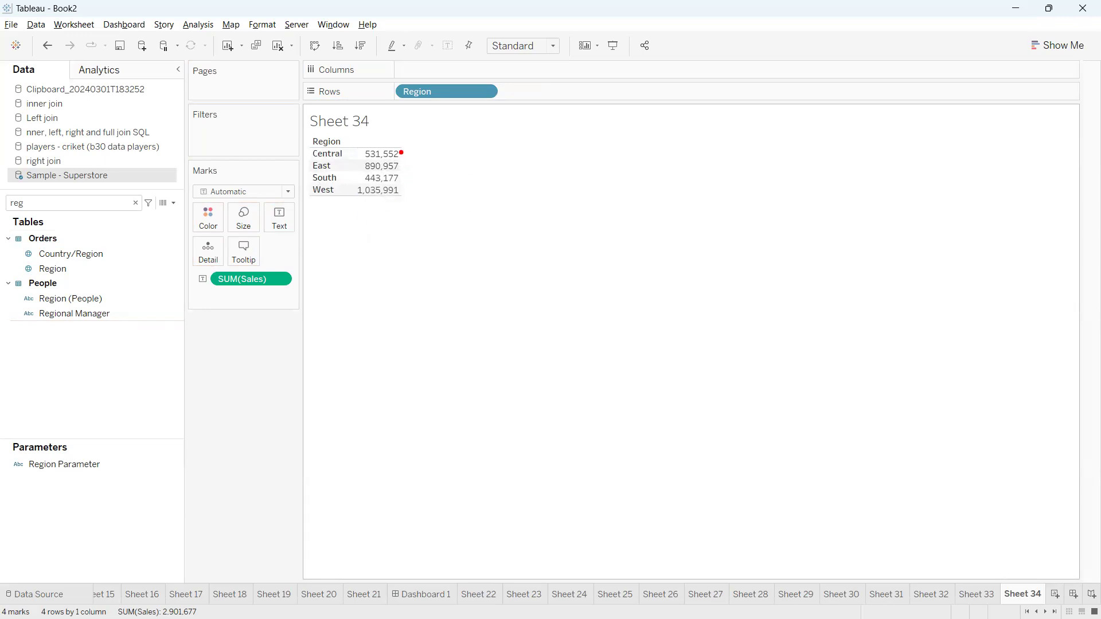
# Annotate the region Sales values and the SUM(Sales) measure with the screen pen, then clear it
pyautogui.moveTo(431, 122)
pyautogui.mouseDown()
pyautogui.moveTo(437, 163)
pyautogui.moveTo(451, 141)
pyautogui.moveTo(439, 143)
pyautogui.moveTo(494, 155)
pyautogui.moveTo(439, 139)
pyautogui.mouseUp()
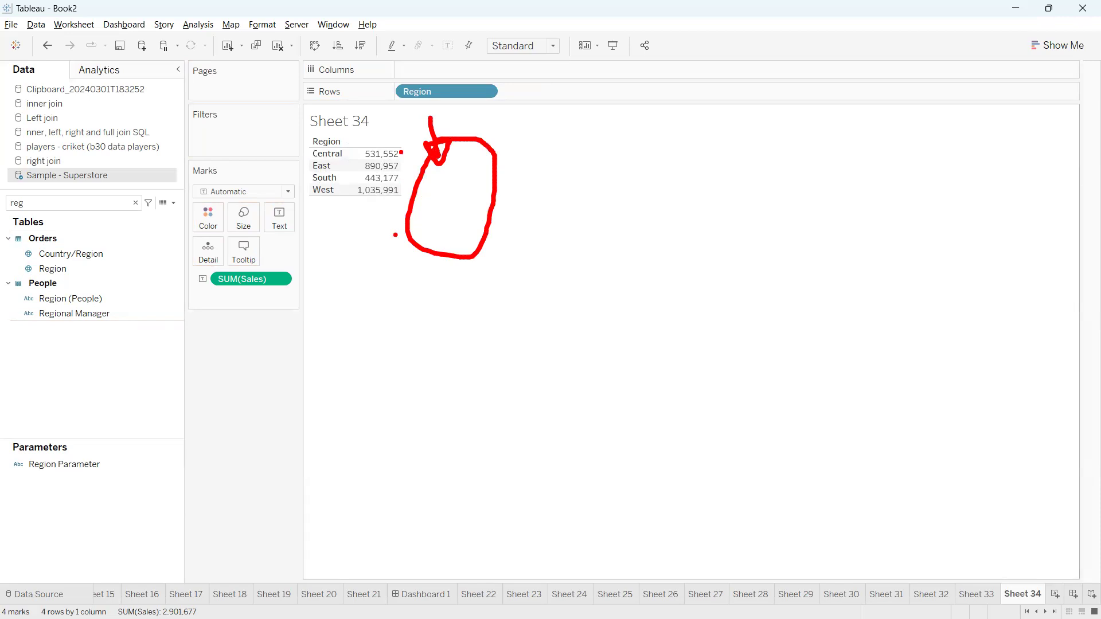
pyautogui.moveTo(363, 140)
pyautogui.mouseDown()
pyautogui.moveTo(350, 184)
pyautogui.moveTo(421, 193)
pyautogui.moveTo(368, 133)
pyautogui.moveTo(359, 139)
pyautogui.mouseUp()
pyautogui.moveTo(372, 214)
pyautogui.mouseDown()
pyautogui.moveTo(358, 329)
pyautogui.moveTo(390, 324)
pyautogui.moveTo(343, 295)
pyautogui.mouseUp()
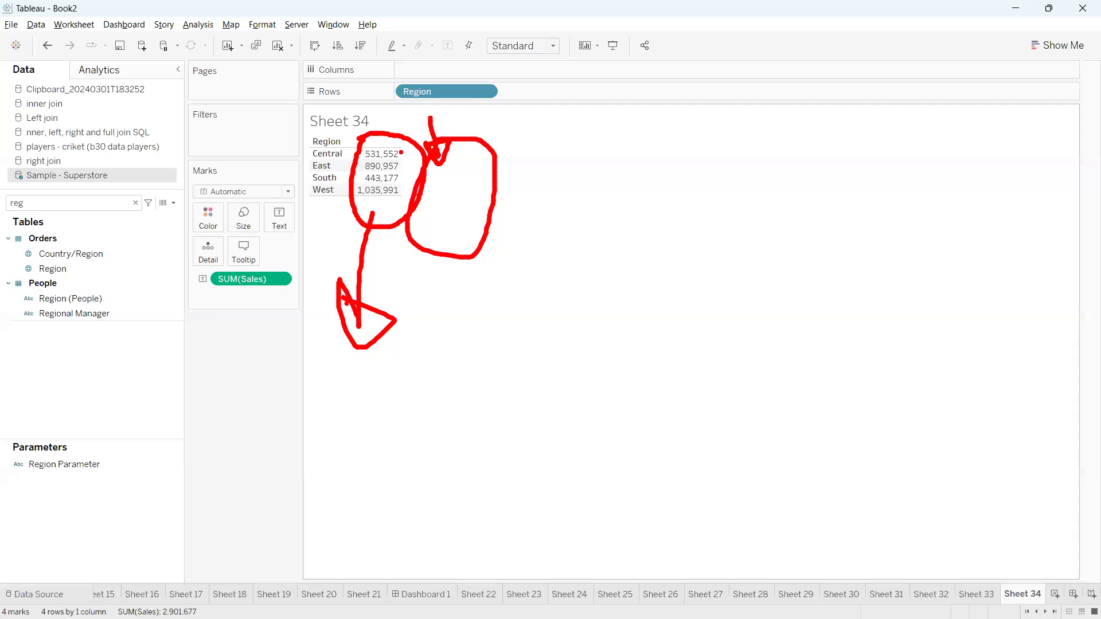
pyautogui.moveTo(340, 317)
pyautogui.mouseDown()
pyautogui.moveTo(222, 296)
pyautogui.moveTo(243, 261)
pyautogui.moveTo(228, 306)
pyautogui.mouseUp()
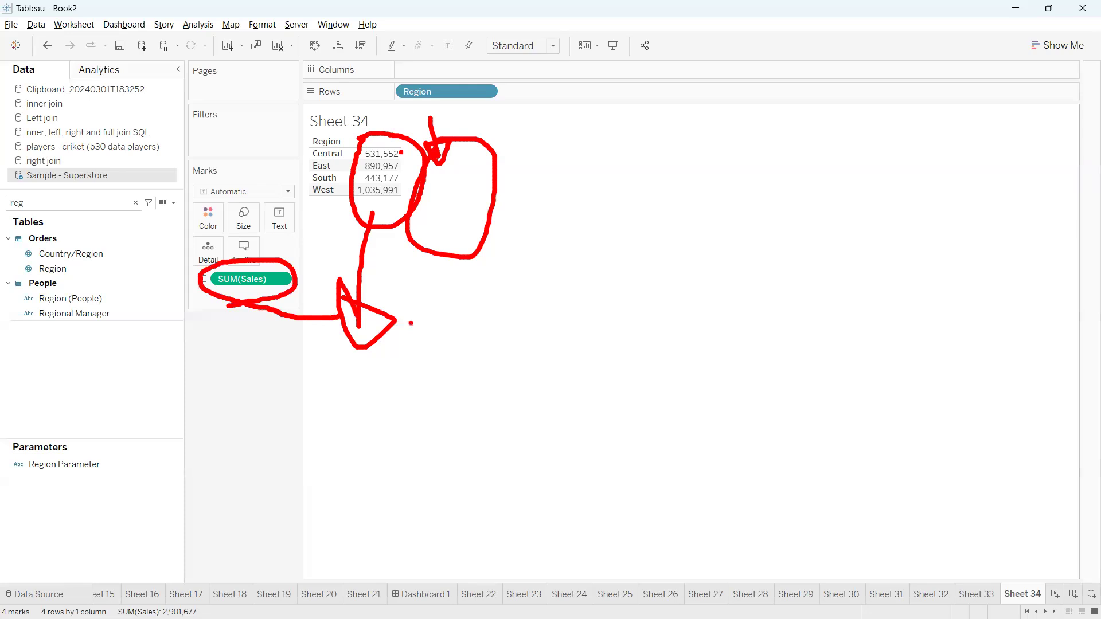
pyautogui.press('Escape')
pyautogui.hotkey('ctrl', '2')
pyautogui.moveTo(368, 127)
pyautogui.mouseDown()
pyautogui.moveTo(344, 221)
pyautogui.moveTo(431, 148)
pyautogui.moveTo(361, 128)
pyautogui.mouseUp()
pyautogui.moveTo(425, 200)
pyautogui.mouseDown()
pyautogui.moveTo(466, 286)
pyautogui.moveTo(522, 277)
pyautogui.moveTo(441, 286)
pyautogui.mouseUp()
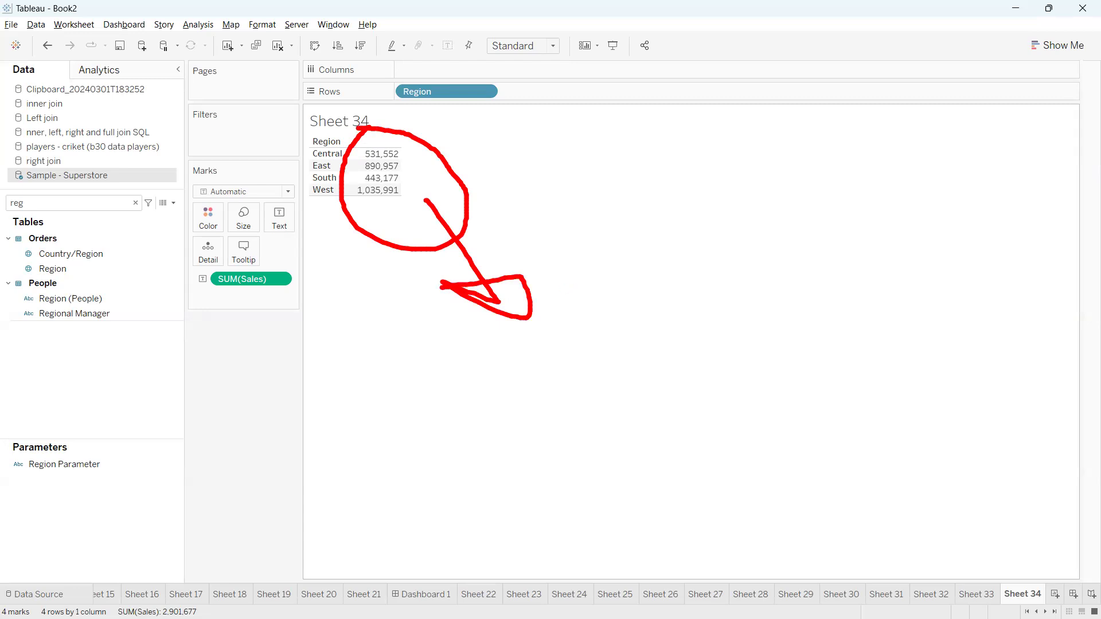
pyautogui.press('Escape')
pyautogui.click(173, 203)
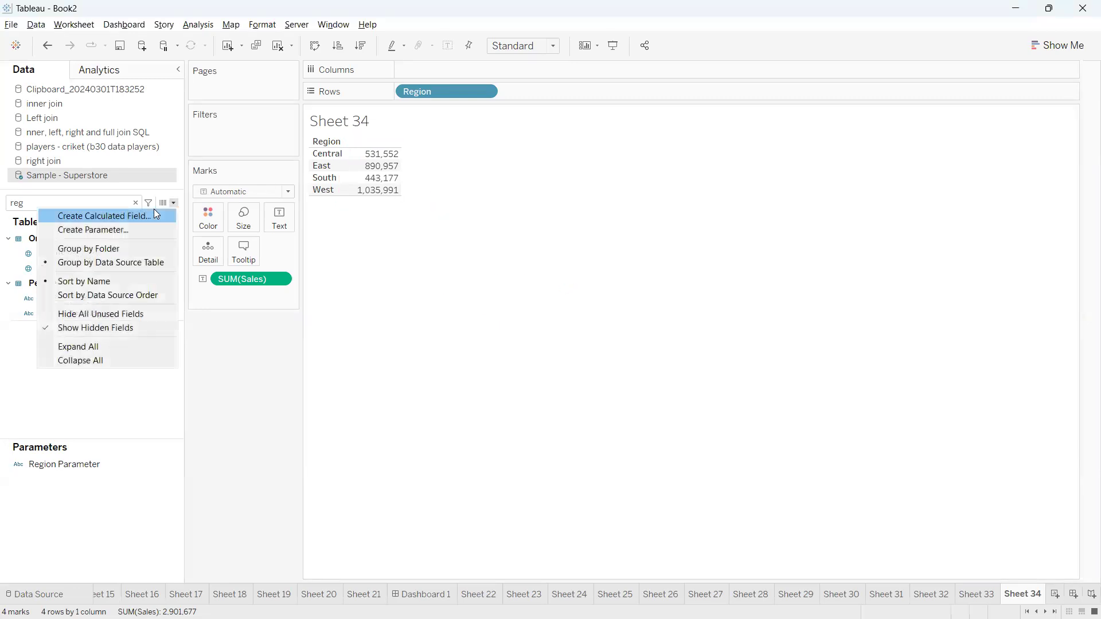
# Create a calculated field named 'window fun' and insert WINDOW_SUM into its formula
pyautogui.click(104, 215)
pyautogui.write('window sum')
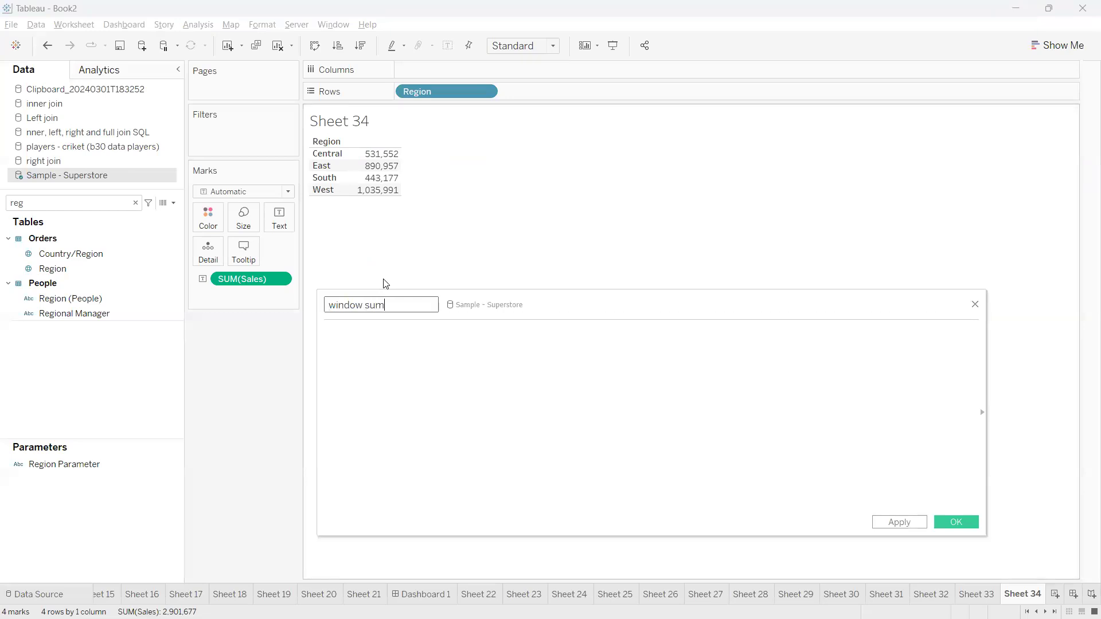
pyautogui.press('BackSpace')
pyautogui.press('BackSpace')
pyautogui.press('BackSpace')
pyautogui.write('fun')
pyautogui.click(410, 337)
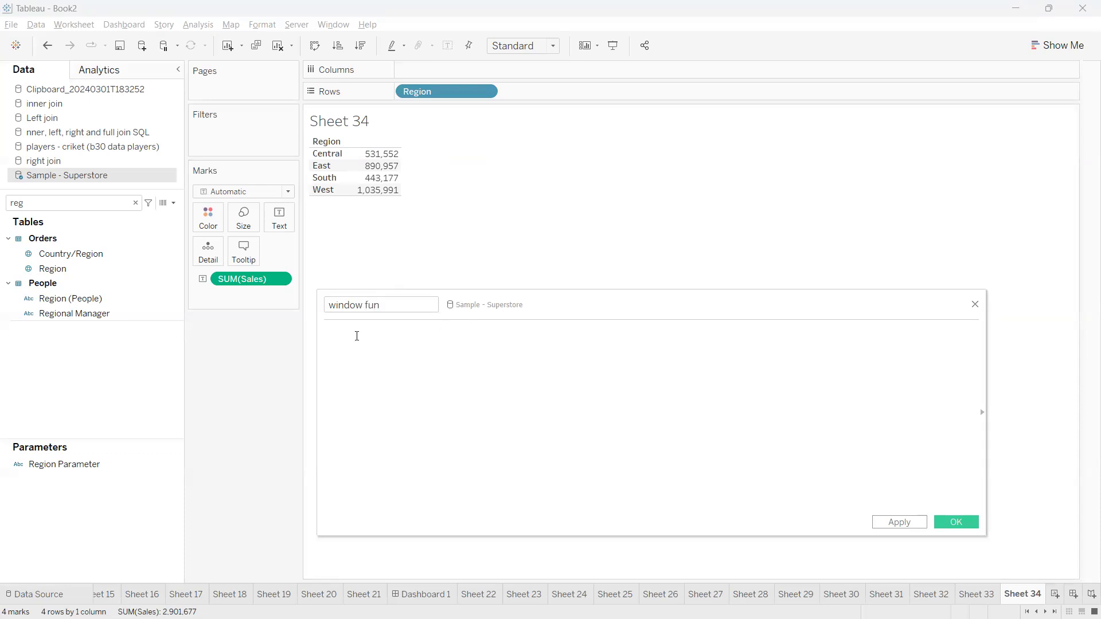
pyautogui.write('windo')
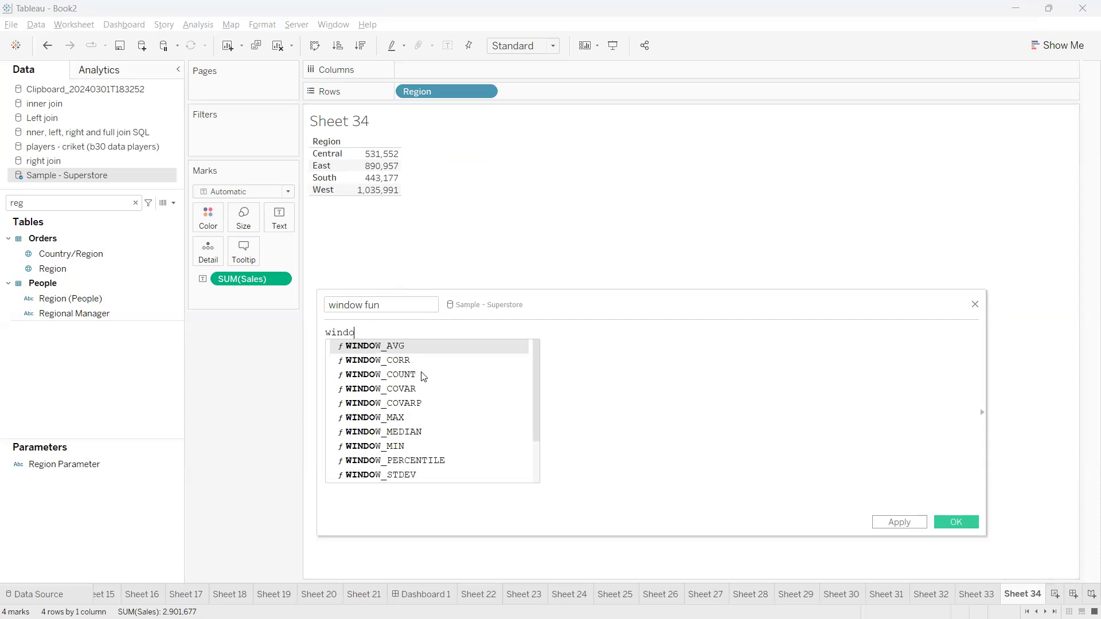
pyautogui.write('w')
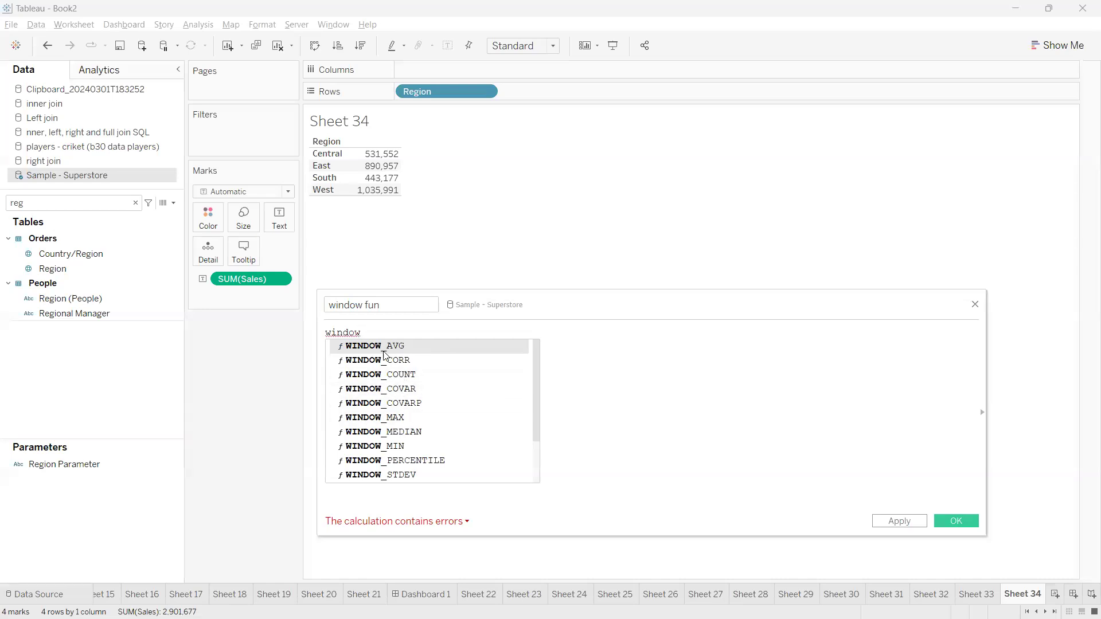
pyautogui.moveTo(538, 398); pyautogui.dragTo(536, 460)
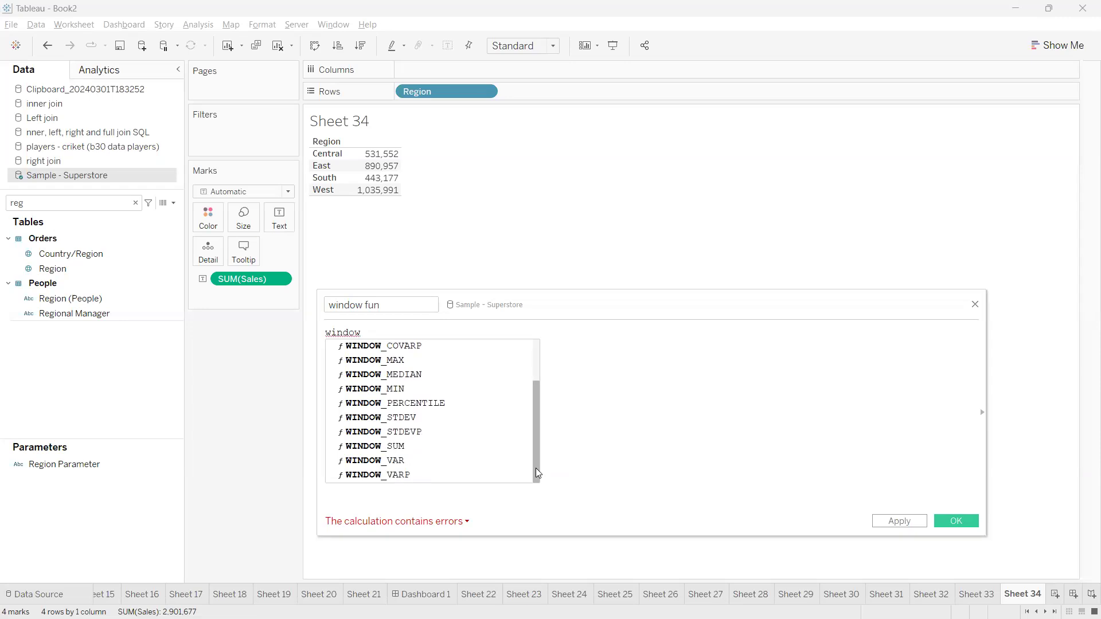
pyautogui.doubleClick(382, 448)
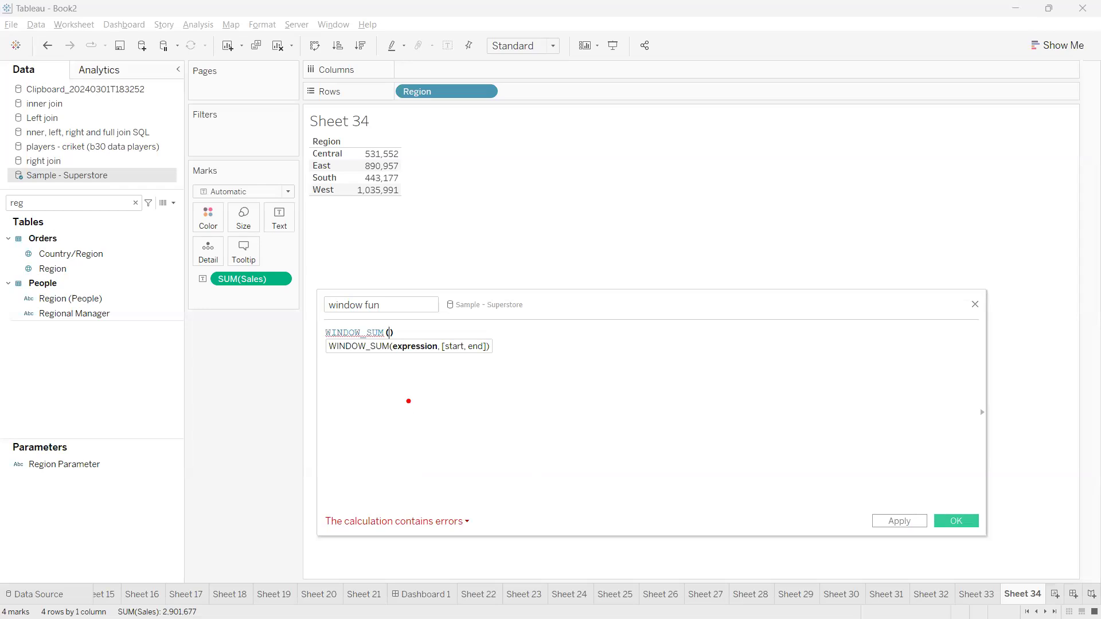
# Annotate WINDOW_SUM's arguments and SUM(Sales), then place SUM(Sales) inside WINDOW_SUM's parentheses
pyautogui.moveTo(397, 357); pyautogui.dragTo(482, 357)
pyautogui.moveTo(401, 367)
pyautogui.mouseDown()
pyautogui.moveTo(457, 364)
pyautogui.moveTo(456, 383)
pyautogui.moveTo(494, 381)
pyautogui.moveTo(482, 392)
pyautogui.mouseUp()
pyautogui.click(474, 370)
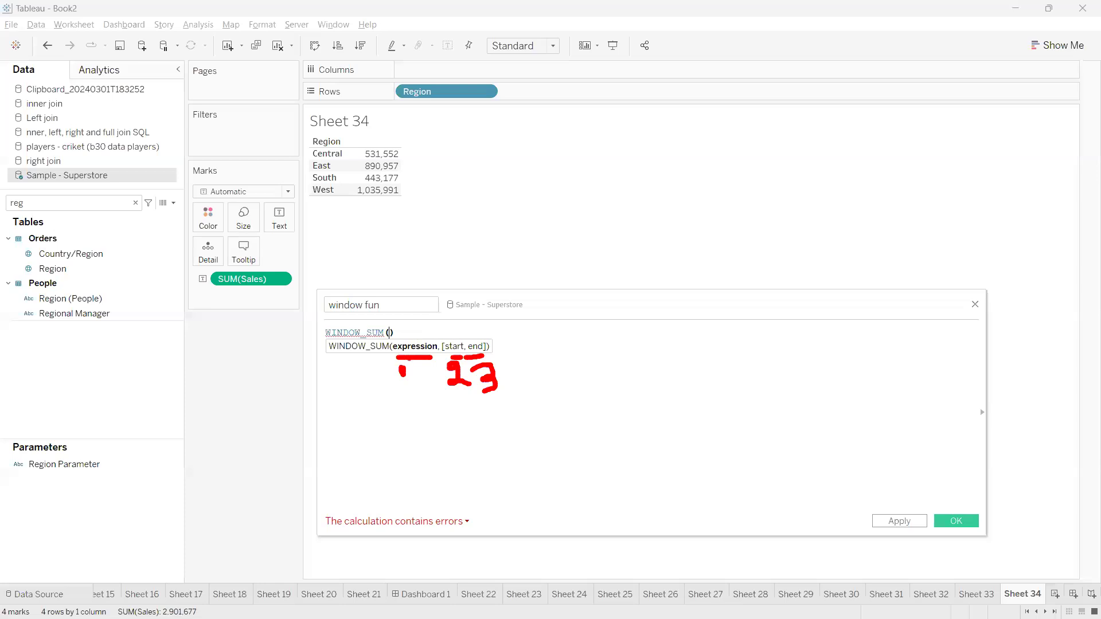
pyautogui.moveTo(207, 273)
pyautogui.mouseDown()
pyautogui.moveTo(321, 289)
pyautogui.moveTo(175, 275)
pyautogui.mouseUp()
pyautogui.moveTo(290, 304); pyautogui.dragTo(390, 328)
pyautogui.moveTo(398, 142)
pyautogui.mouseDown()
pyautogui.moveTo(340, 192)
pyautogui.moveTo(414, 140)
pyautogui.moveTo(395, 138)
pyautogui.moveTo(450, 178)
pyautogui.moveTo(416, 251)
pyautogui.moveTo(254, 272)
pyautogui.moveTo(282, 273)
pyautogui.mouseUp()
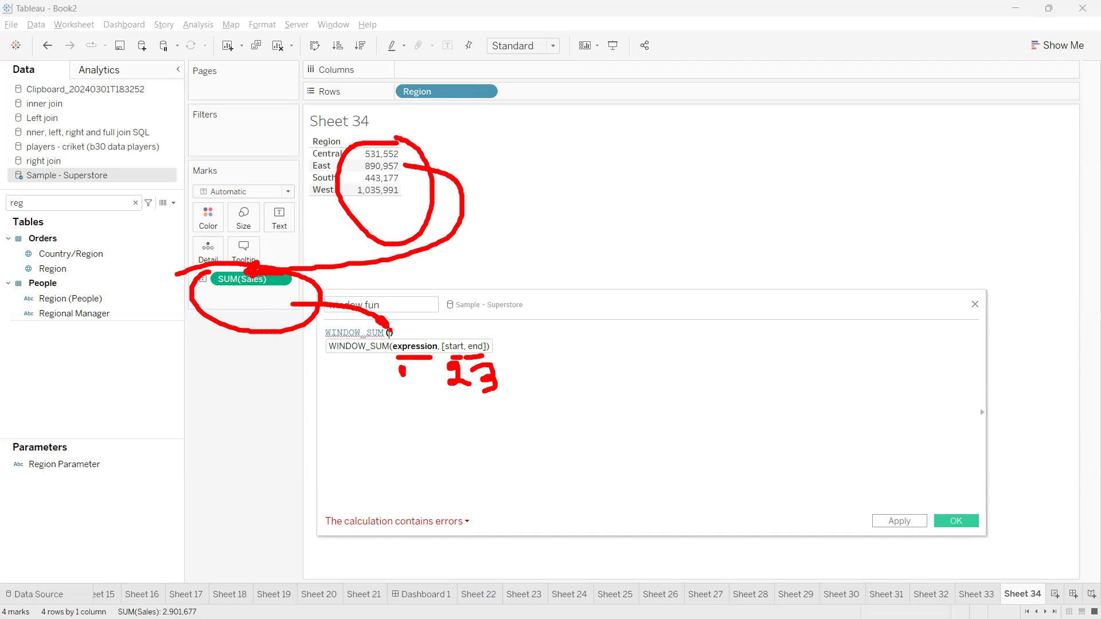
pyautogui.press('Escape')
pyautogui.moveTo(248, 281); pyautogui.dragTo(391, 355)
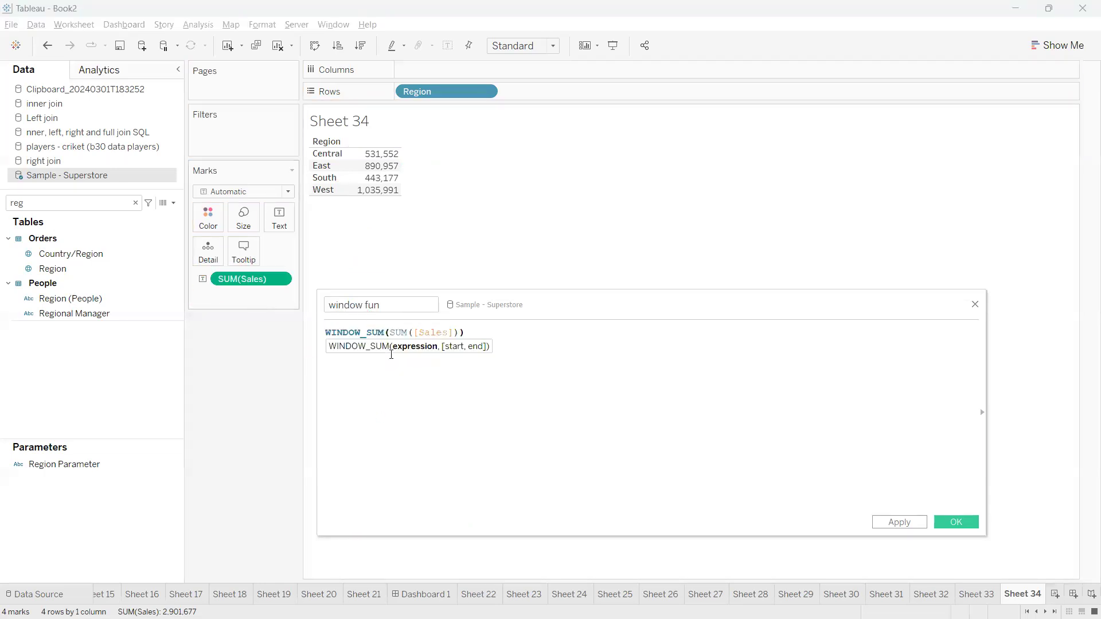
pyautogui.hotkey('ctrl', '2')
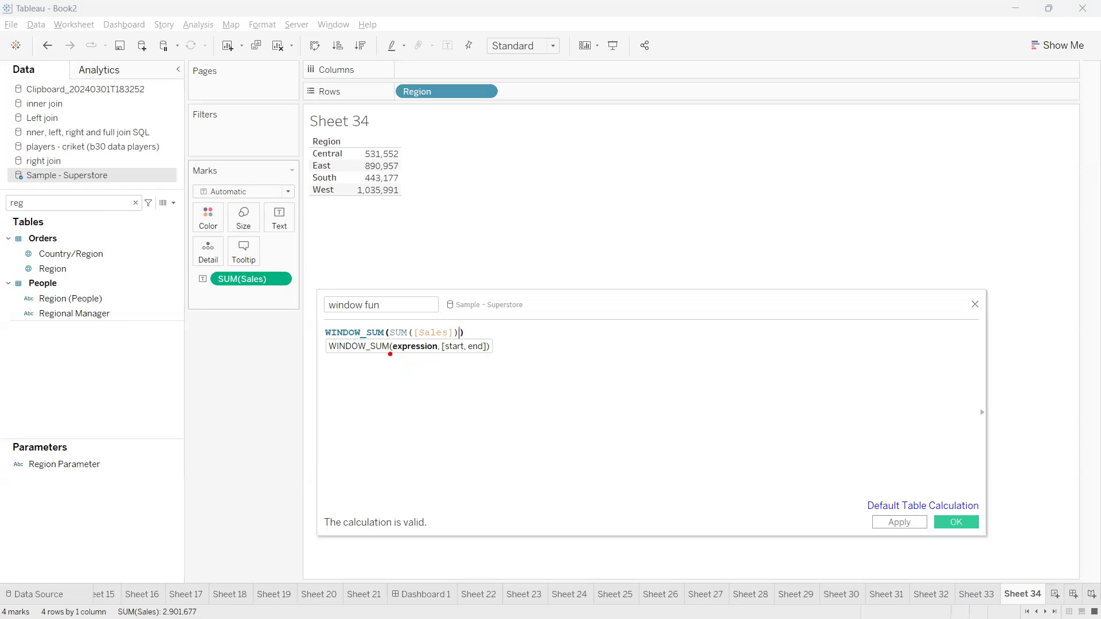
# Annotate the syntax hint's start/end arguments, WINDOW_SUM, SUM([Sales]) and the four region values
pyautogui.moveTo(443, 355)
pyautogui.mouseDown()
pyautogui.moveTo(434, 375)
pyautogui.moveTo(503, 373)
pyautogui.moveTo(488, 373)
pyautogui.mouseUp()
pyautogui.moveTo(437, 359); pyautogui.dragTo(505, 385)
pyautogui.moveTo(468, 357)
pyautogui.mouseDown()
pyautogui.moveTo(464, 347)
pyautogui.moveTo(437, 401)
pyautogui.mouseUp()
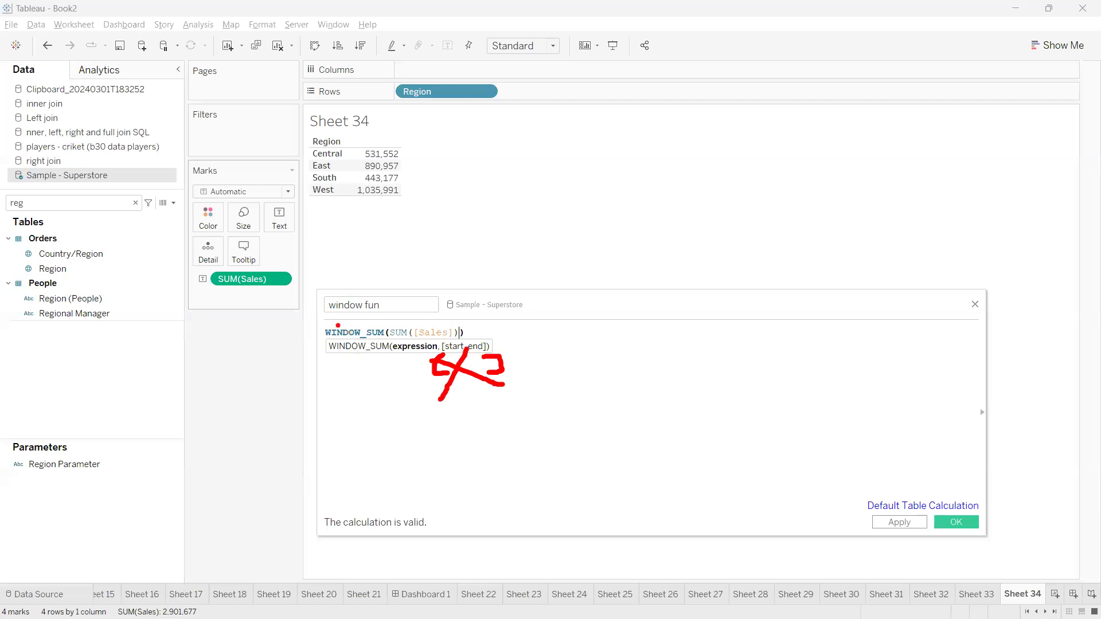
pyautogui.press('Escape')
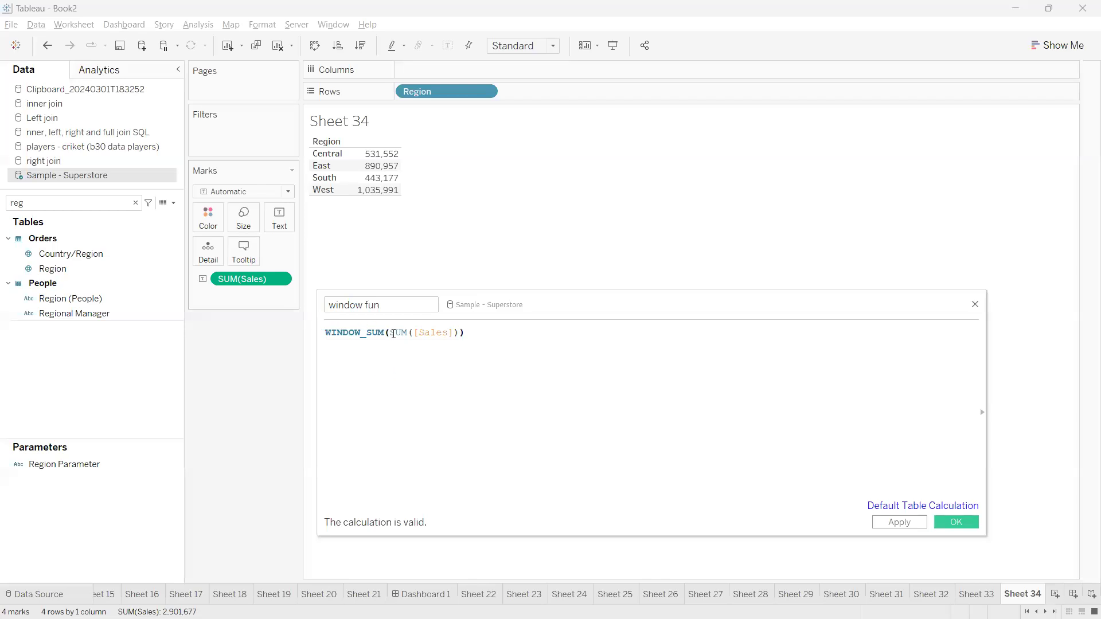
pyautogui.moveTo(385, 334); pyautogui.dragTo(326, 333)
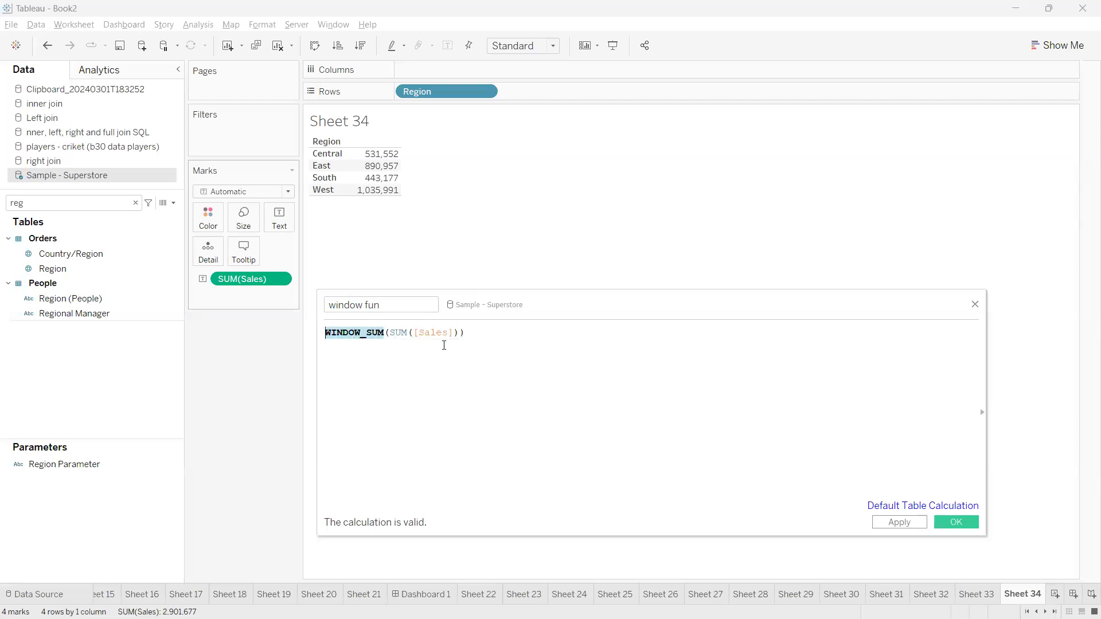
pyautogui.moveTo(460, 333)
pyautogui.mouseDown()
pyautogui.moveTo(391, 335)
pyautogui.moveTo(424, 184)
pyautogui.moveTo(404, 152)
pyautogui.moveTo(408, 202)
pyautogui.mouseUp()
pyautogui.hotkey('ctrl', '2')
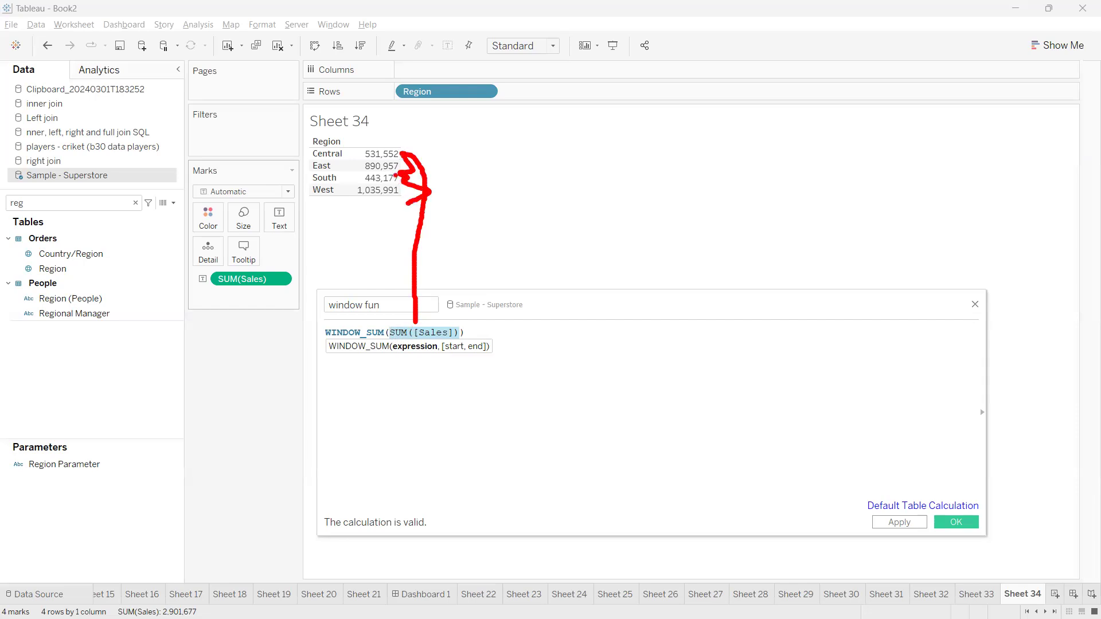
pyautogui.moveTo(332, 332); pyautogui.dragTo(387, 319)
pyautogui.moveTo(365, 138)
pyautogui.mouseDown()
pyautogui.moveTo(353, 188)
pyautogui.moveTo(408, 143)
pyautogui.moveTo(368, 137)
pyautogui.mouseUp()
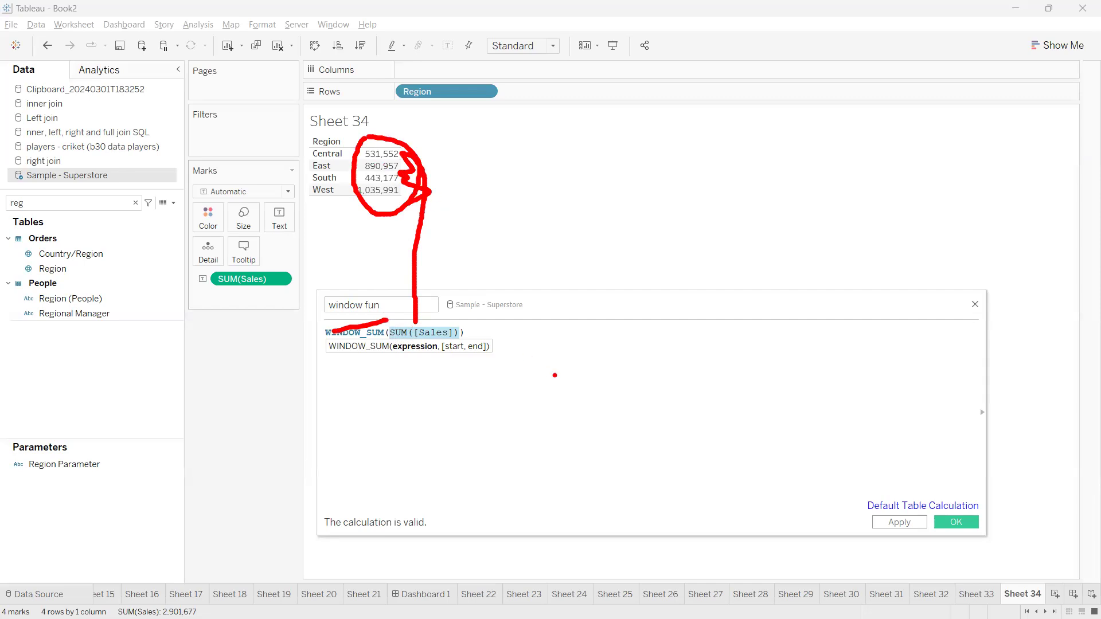
pyautogui.press('Escape')
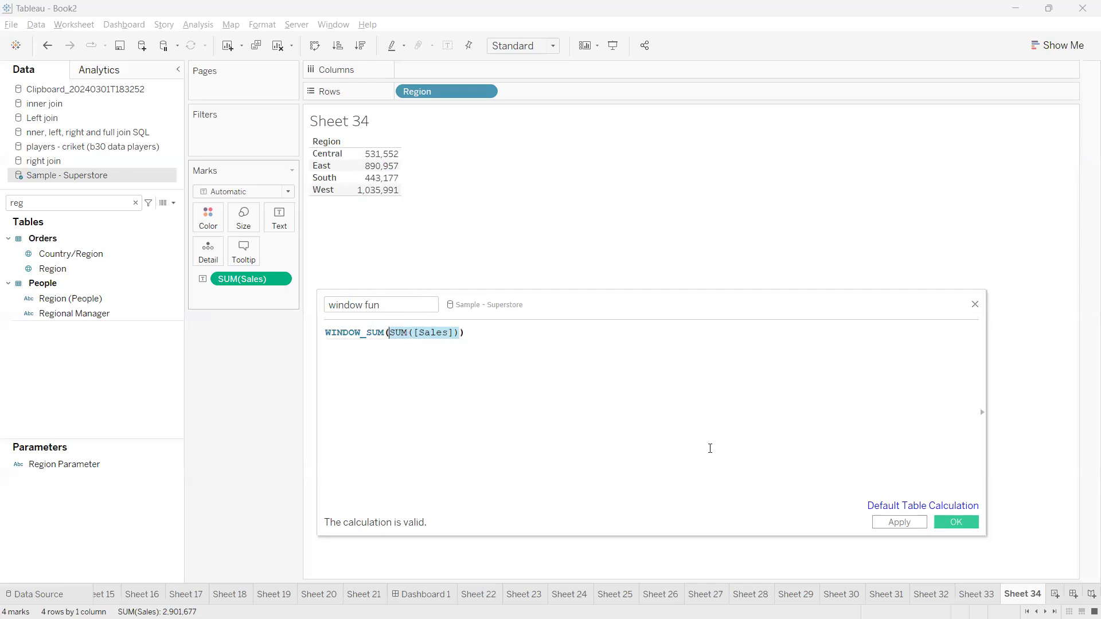
# Apply the window fun formula and search the field list for 'windo'
pyautogui.click(893, 522)
pyautogui.click(61, 204)
pyautogui.press('BackSpace')
pyautogui.press('BackSpace')
pyautogui.press('BackSpace')
pyautogui.write('windo')
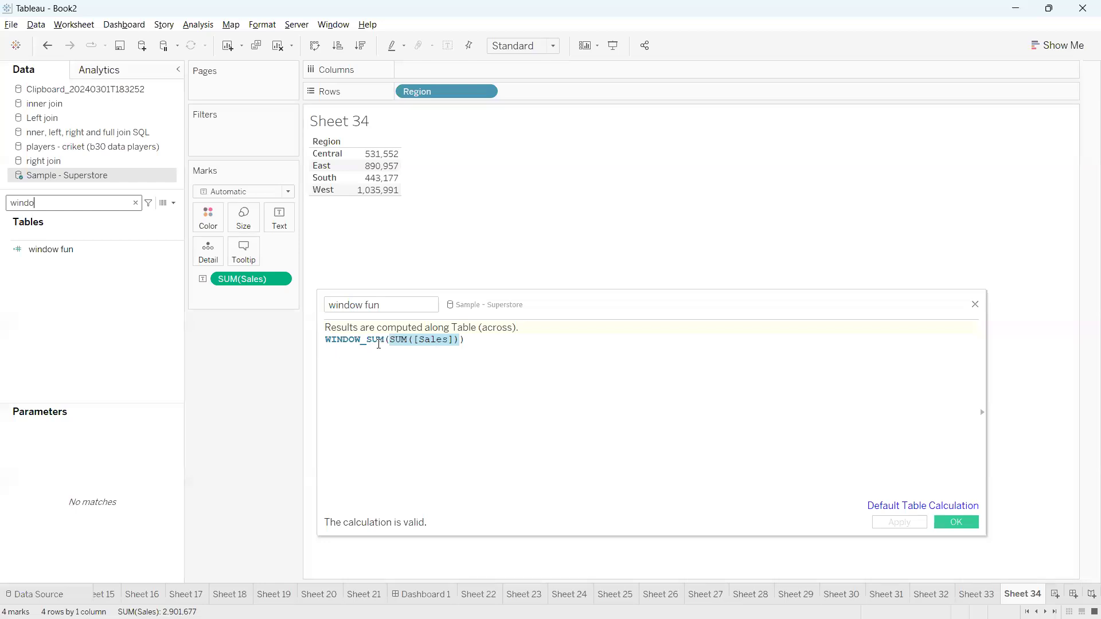
# Add window fun to the Region table and widen its column to show 2,901,677 per region
pyautogui.doubleClick(360, 340)
pyautogui.click(487, 362)
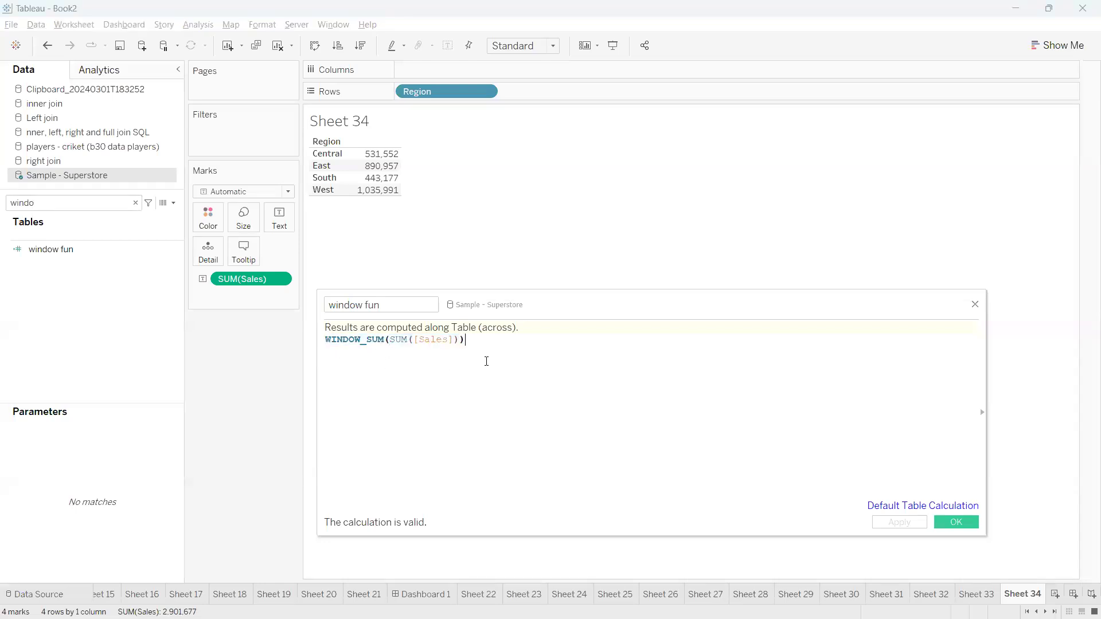
pyautogui.click(63, 255)
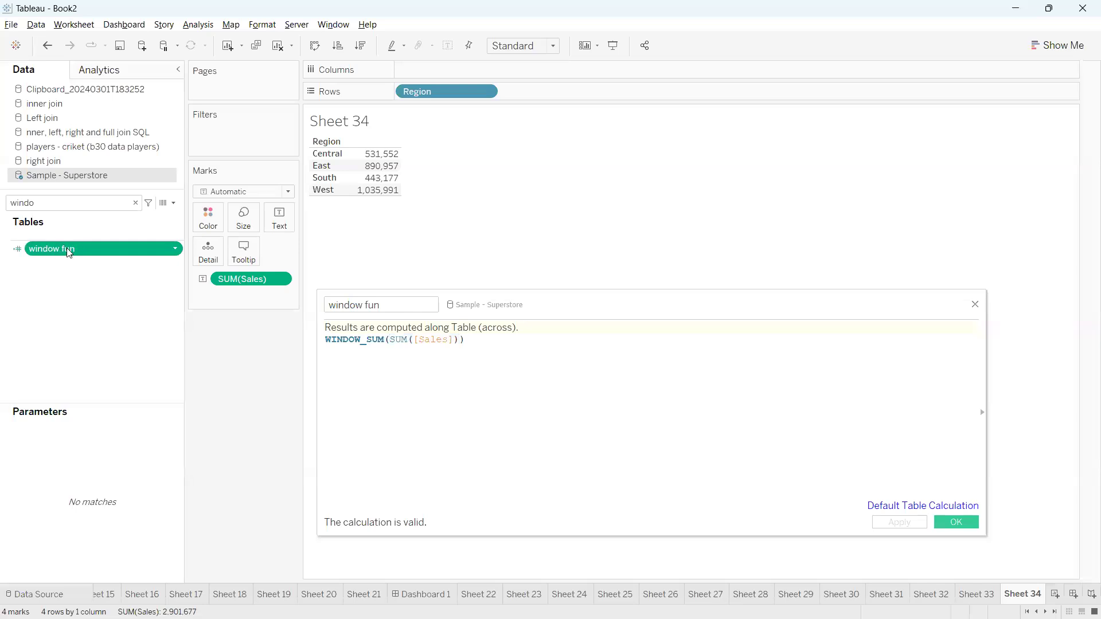
pyautogui.doubleClick(69, 253)
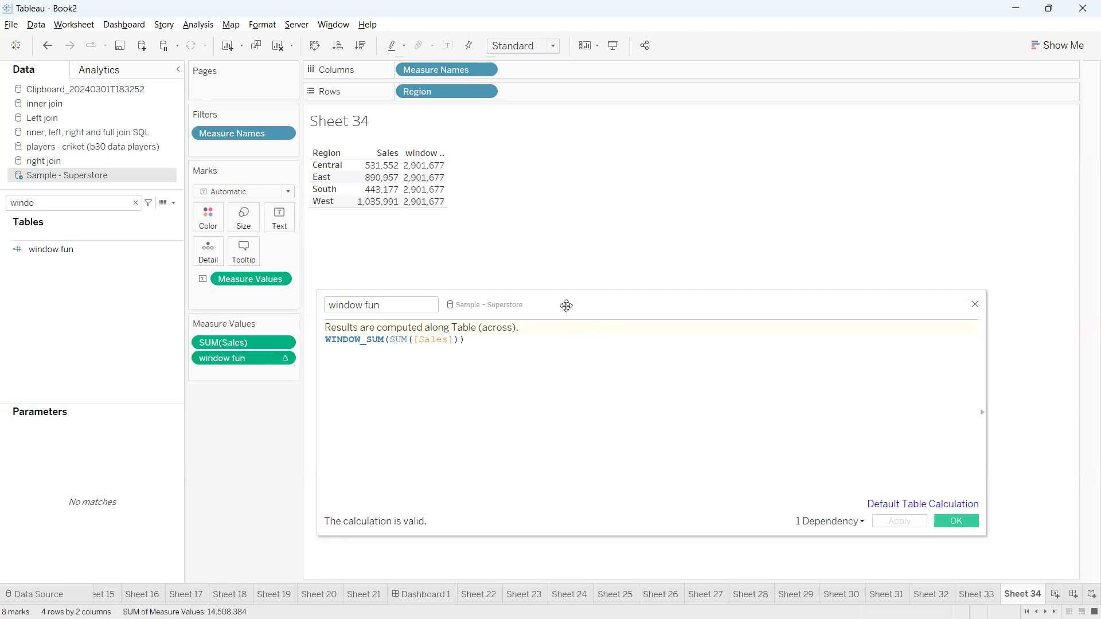
pyautogui.moveTo(440, 154)
pyautogui.mouseDown()
pyautogui.moveTo(463, 184)
pyautogui.moveTo(451, 212)
pyautogui.mouseUp()
pyautogui.moveTo(361, 162)
pyautogui.mouseDown()
pyautogui.moveTo(355, 186)
pyautogui.moveTo(379, 220)
pyautogui.moveTo(406, 180)
pyautogui.moveTo(367, 152)
pyautogui.moveTo(354, 160)
pyautogui.mouseUp()
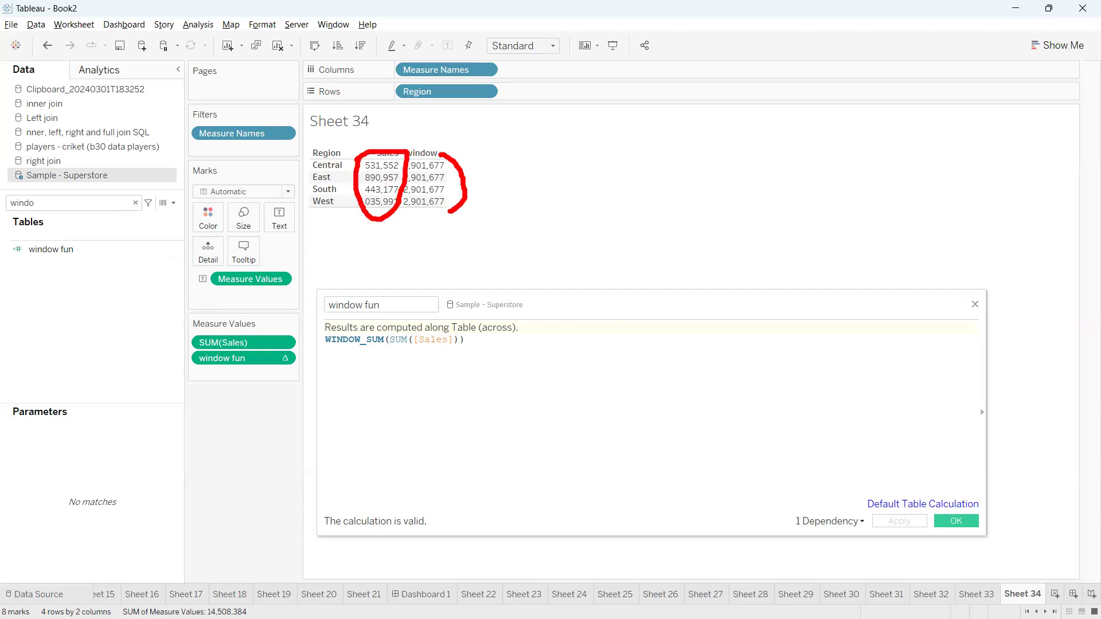
pyautogui.press('Escape')
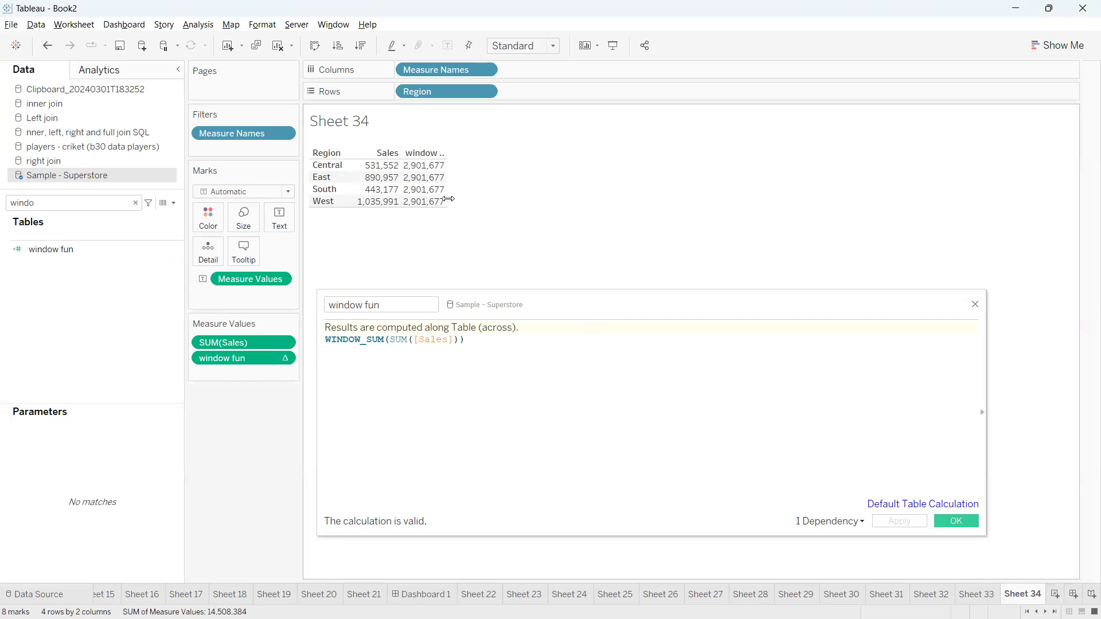
pyautogui.moveTo(448, 199); pyautogui.dragTo(499, 201)
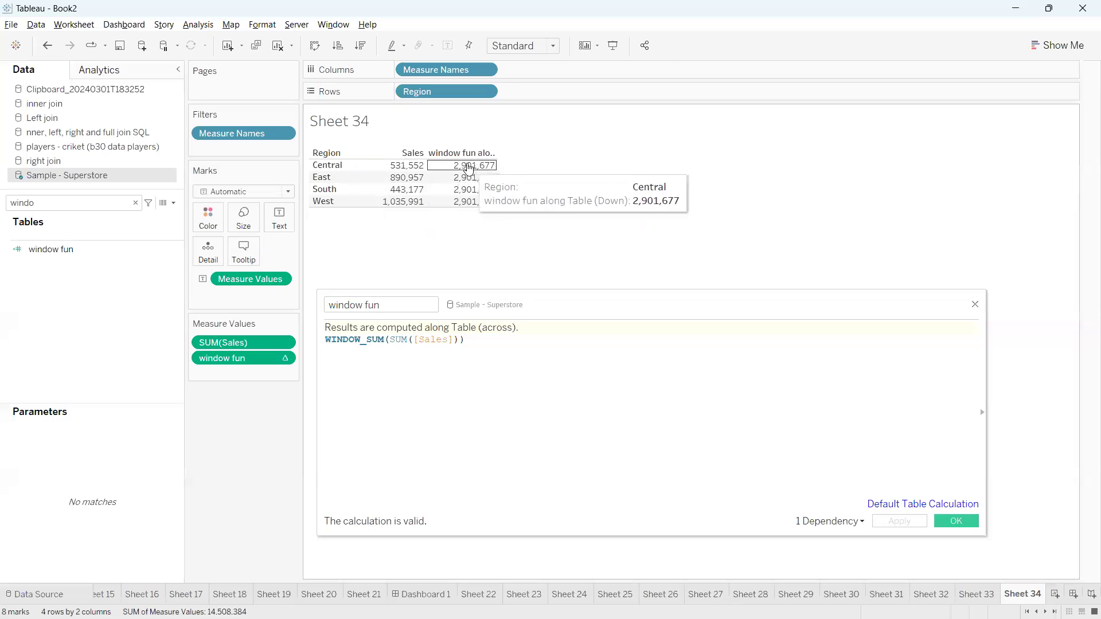
# Annotate the repeated 2,901,677 values against the WINDOW_SUM formula, then confirm the calculation with OK
pyautogui.moveTo(458, 155)
pyautogui.mouseDown()
pyautogui.moveTo(445, 168)
pyautogui.moveTo(532, 232)
pyautogui.moveTo(459, 152)
pyautogui.mouseUp()
pyautogui.moveTo(521, 219)
pyautogui.mouseDown()
pyautogui.moveTo(597, 269)
pyautogui.moveTo(625, 269)
pyautogui.moveTo(649, 249)
pyautogui.moveTo(656, 285)
pyautogui.mouseUp()
pyautogui.moveTo(692, 226)
pyautogui.mouseDown()
pyautogui.moveTo(713, 259)
pyautogui.moveTo(692, 228)
pyautogui.mouseUp()
pyautogui.moveTo(694, 245); pyautogui.dragTo(734, 240)
pyautogui.moveTo(703, 265); pyautogui.dragTo(763, 259)
pyautogui.click(764, 251)
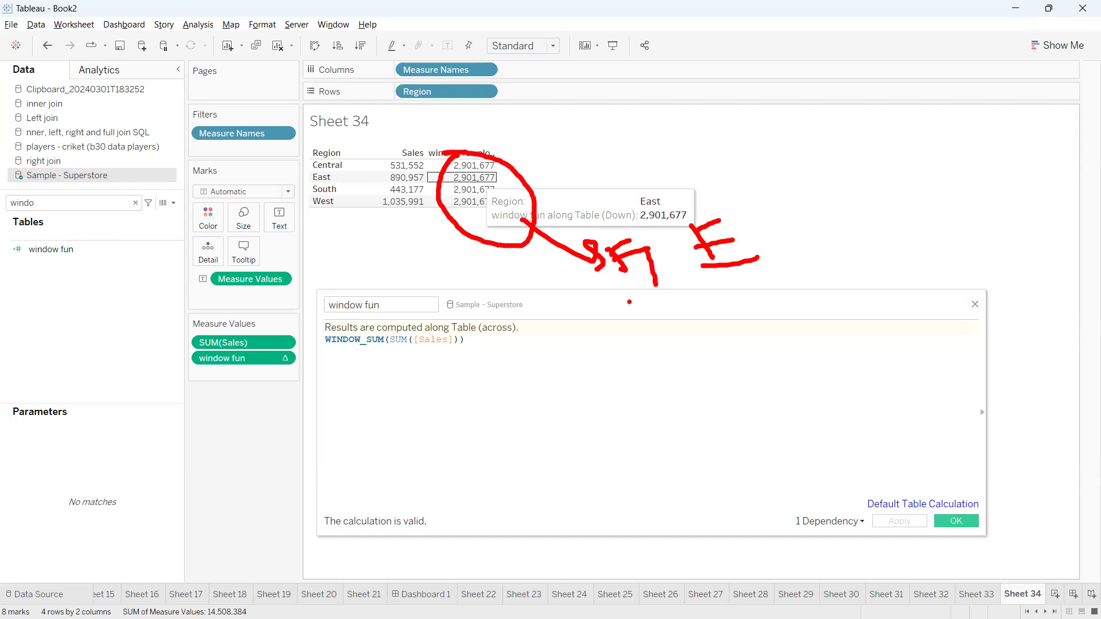
pyautogui.moveTo(610, 237)
pyautogui.mouseDown()
pyautogui.moveTo(596, 193)
pyautogui.moveTo(636, 220)
pyautogui.moveTo(596, 219)
pyautogui.moveTo(625, 173)
pyautogui.moveTo(623, 184)
pyautogui.mouseUp()
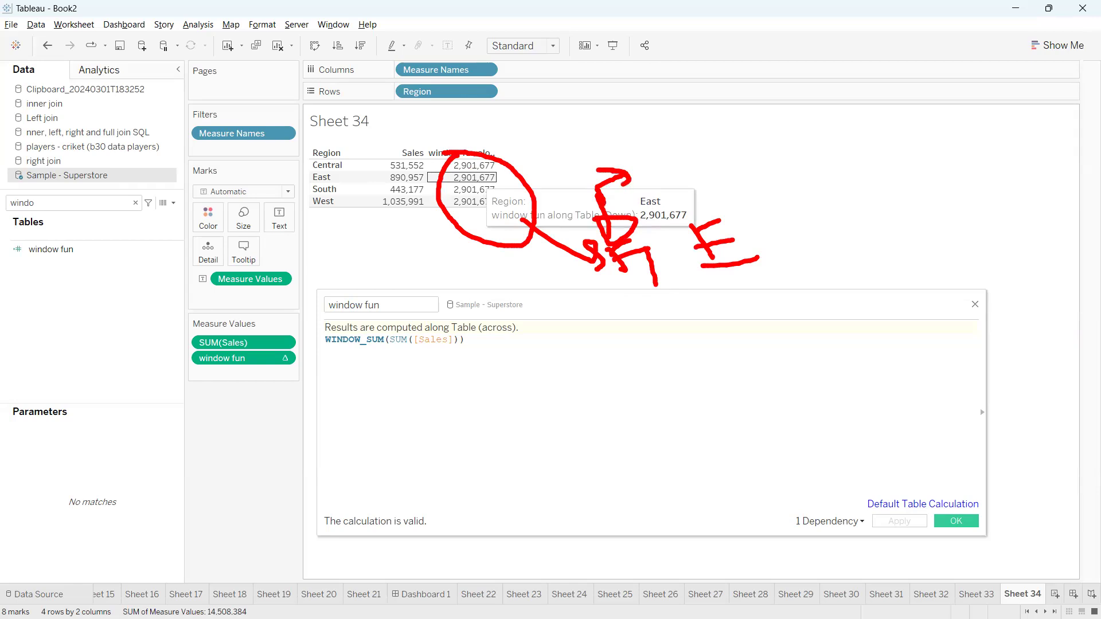
pyautogui.moveTo(336, 356); pyautogui.dragTo(432, 356)
pyautogui.moveTo(723, 267)
pyautogui.mouseDown()
pyautogui.moveTo(621, 412)
pyautogui.moveTo(586, 374)
pyautogui.moveTo(625, 413)
pyautogui.moveTo(576, 378)
pyautogui.mouseUp()
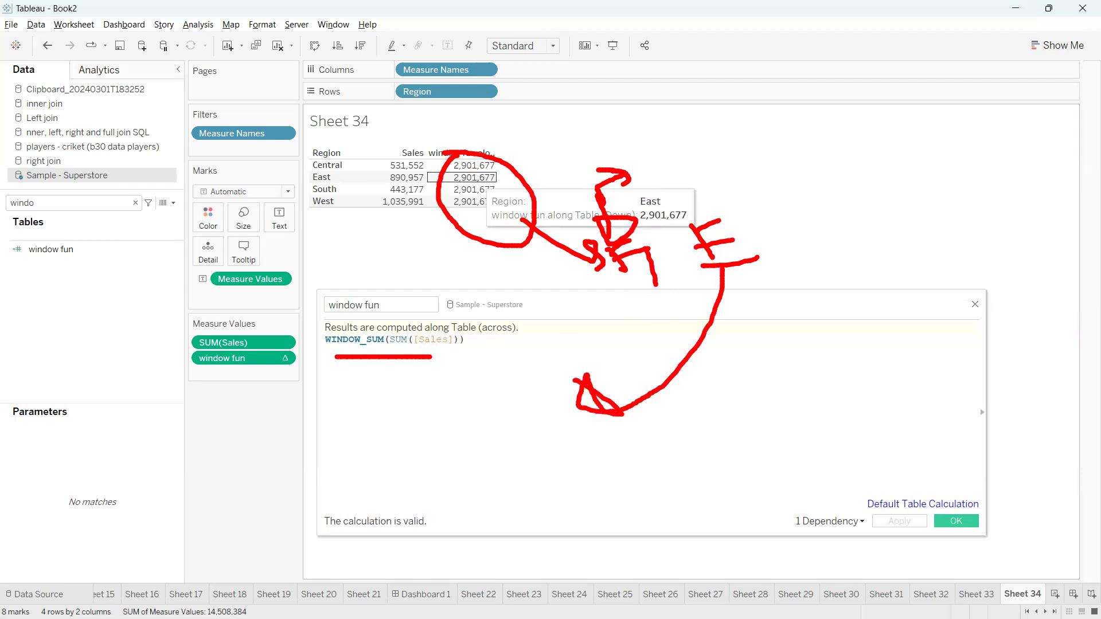
pyautogui.press('Escape')
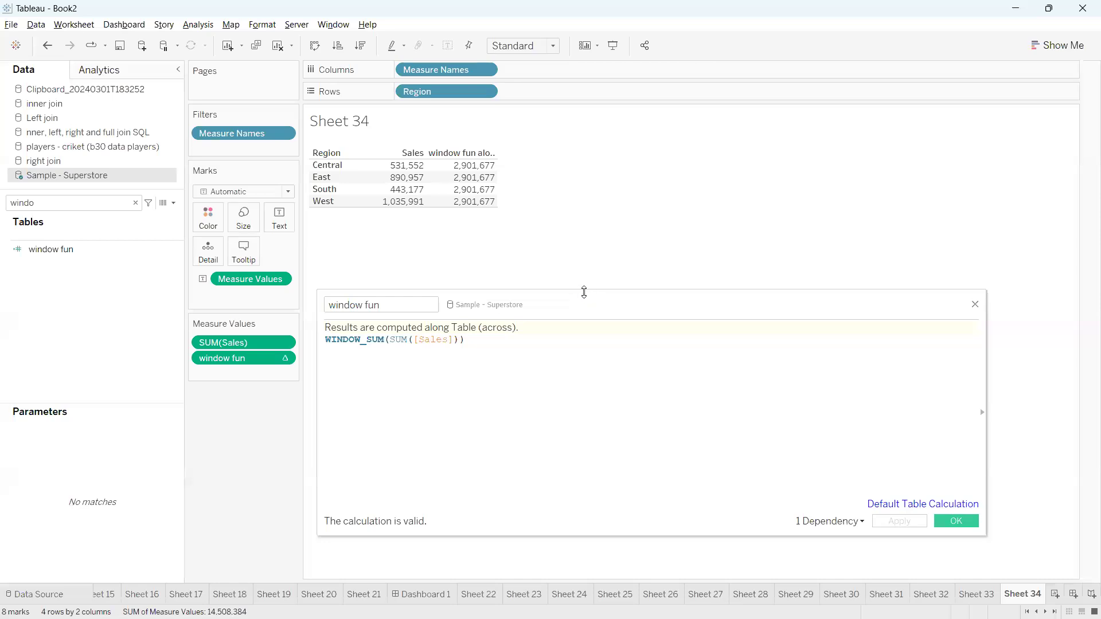
pyautogui.click(522, 352)
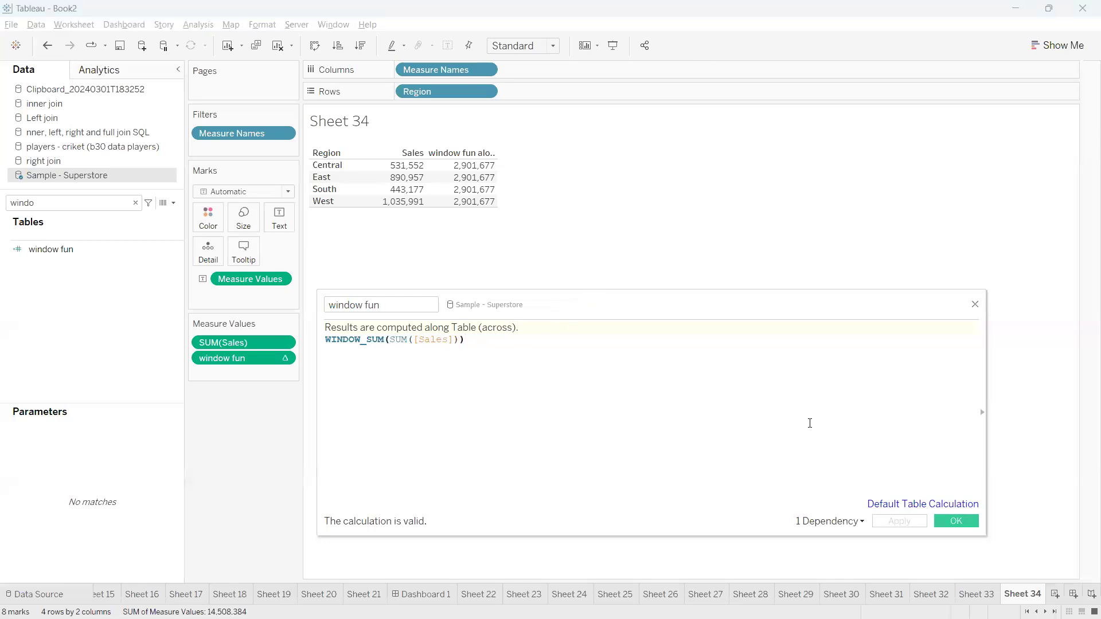
pyautogui.click(956, 521)
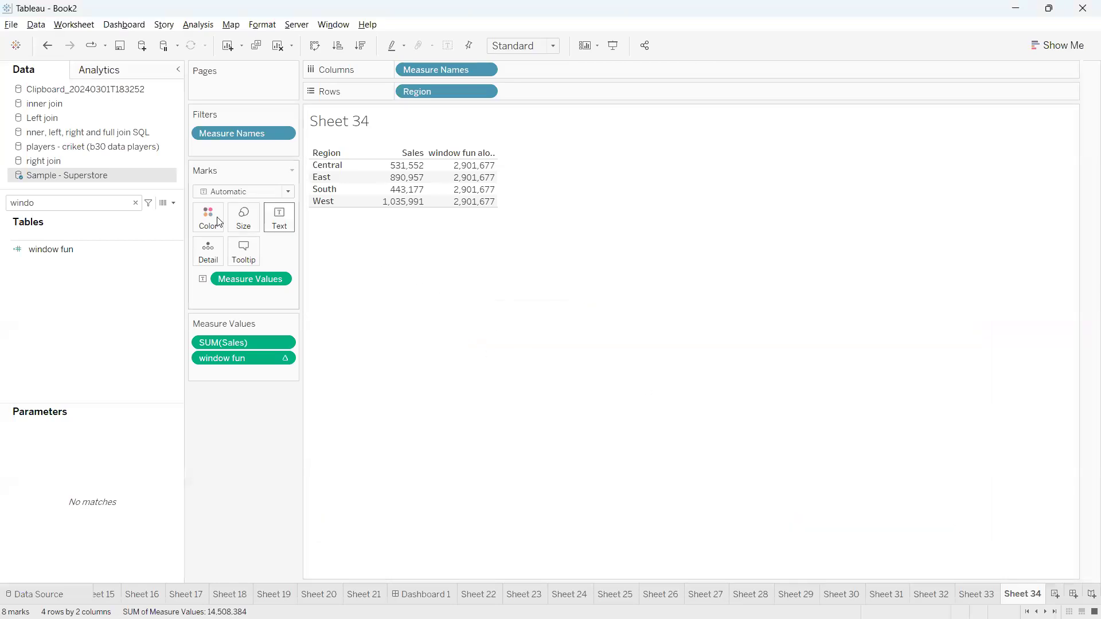
# Show a Region filter and exclude West, dropping window fun to 1,865,686
pyautogui.click(135, 202)
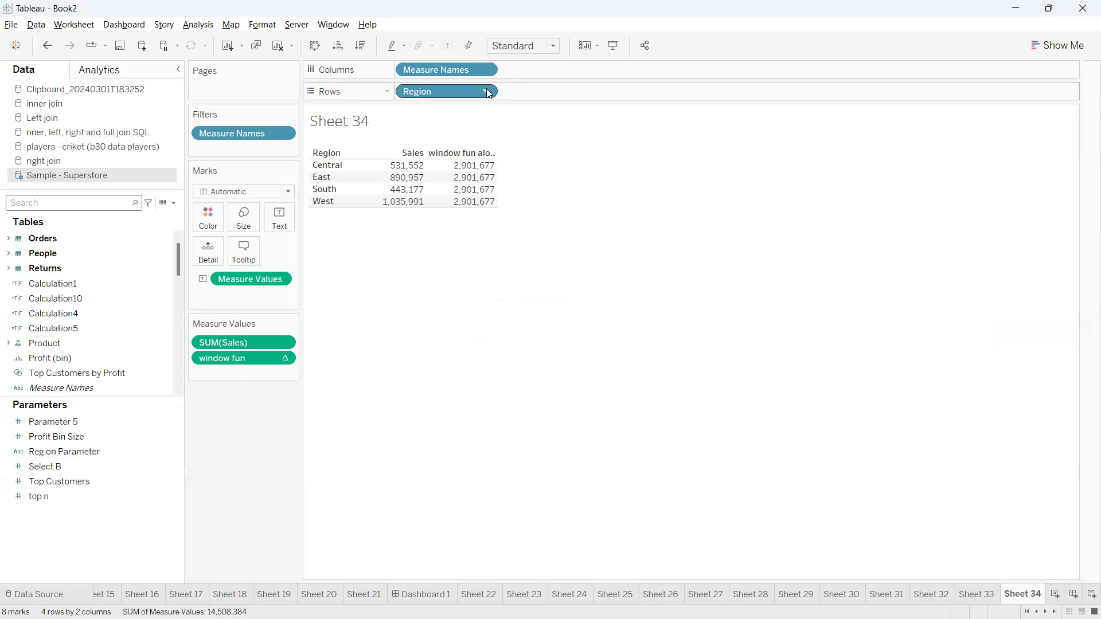
pyautogui.click(486, 90)
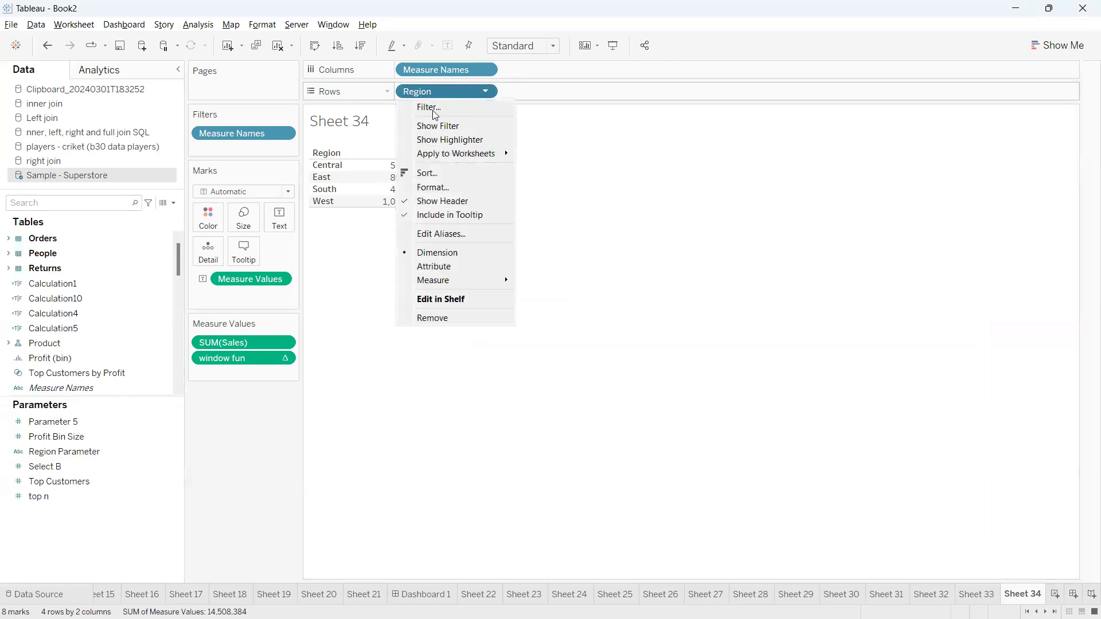
pyautogui.click(439, 125)
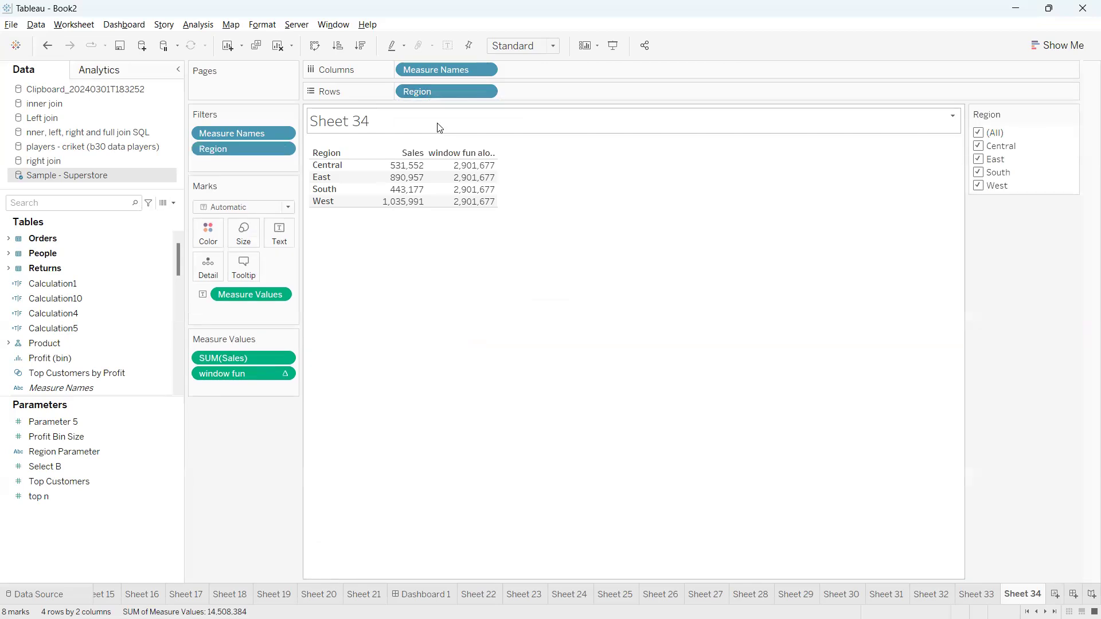
pyautogui.click(979, 187)
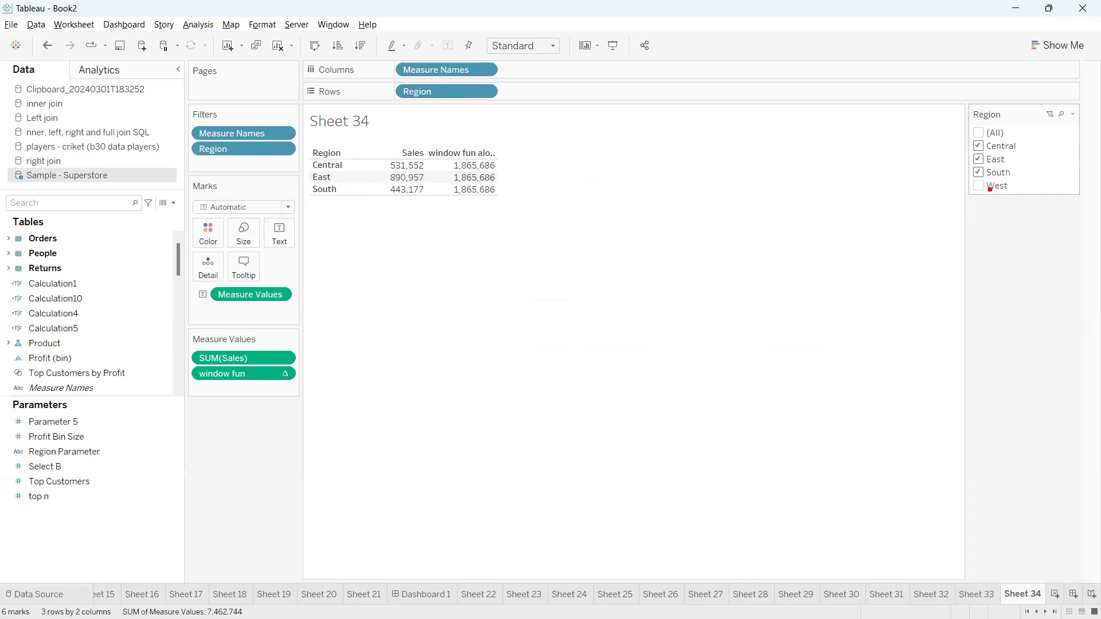
# Annotate how the Sales values feed window fun, then include all regions again
pyautogui.moveTo(390, 158)
pyautogui.mouseDown()
pyautogui.moveTo(376, 172)
pyautogui.moveTo(436, 206)
pyautogui.moveTo(411, 155)
pyautogui.moveTo(383, 152)
pyautogui.mouseUp()
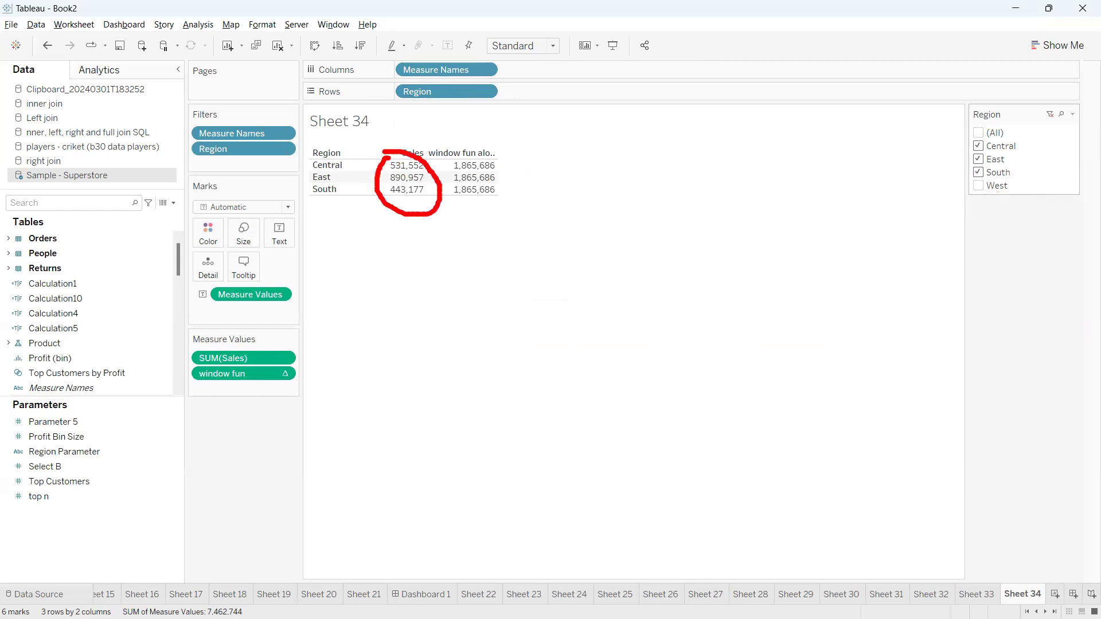
pyautogui.moveTo(437, 173)
pyautogui.mouseDown()
pyautogui.moveTo(448, 171)
pyautogui.moveTo(447, 210)
pyautogui.moveTo(446, 145)
pyautogui.mouseUp()
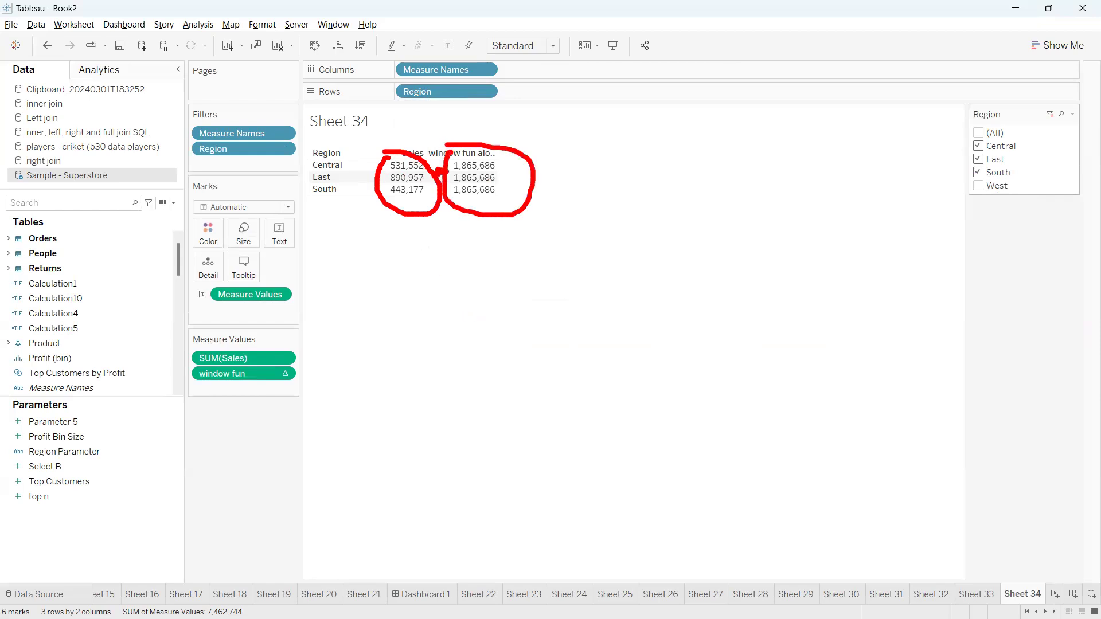
pyautogui.press('Escape')
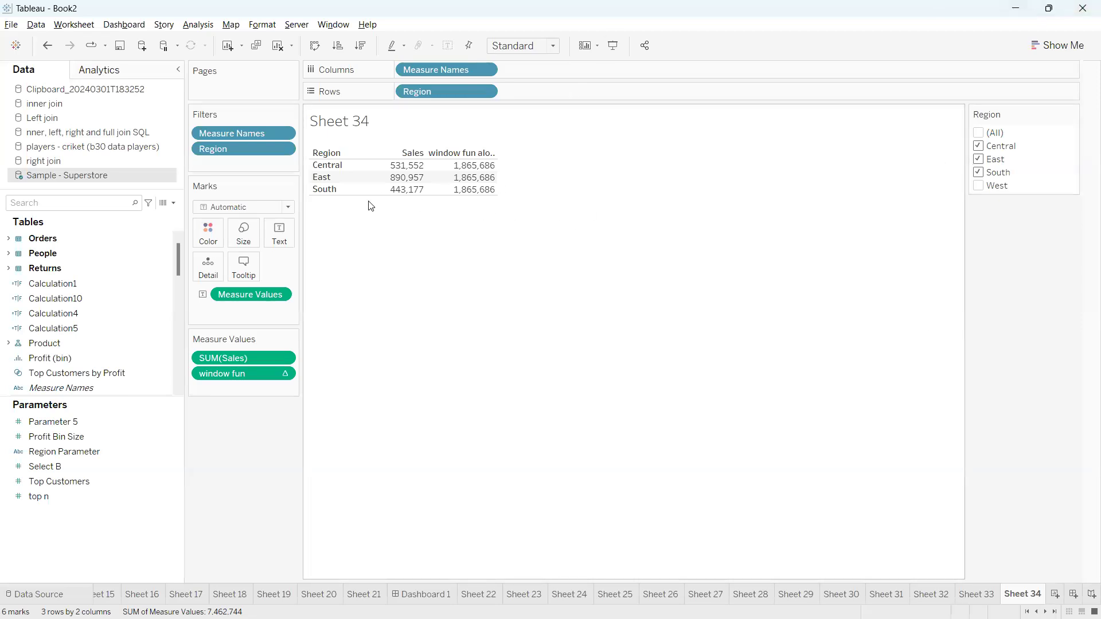
pyautogui.click(978, 133)
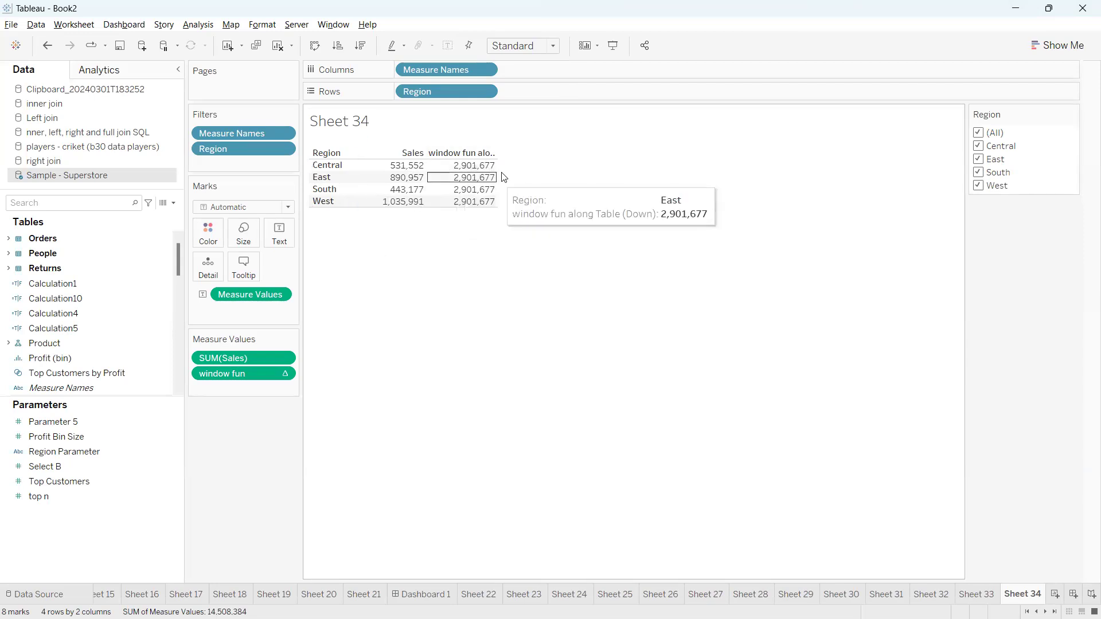
# Widen the window fun column and annotate Central's Sales against the 2,901,677 window fun total
pyautogui.moveTo(499, 177); pyautogui.dragTo(531, 178)
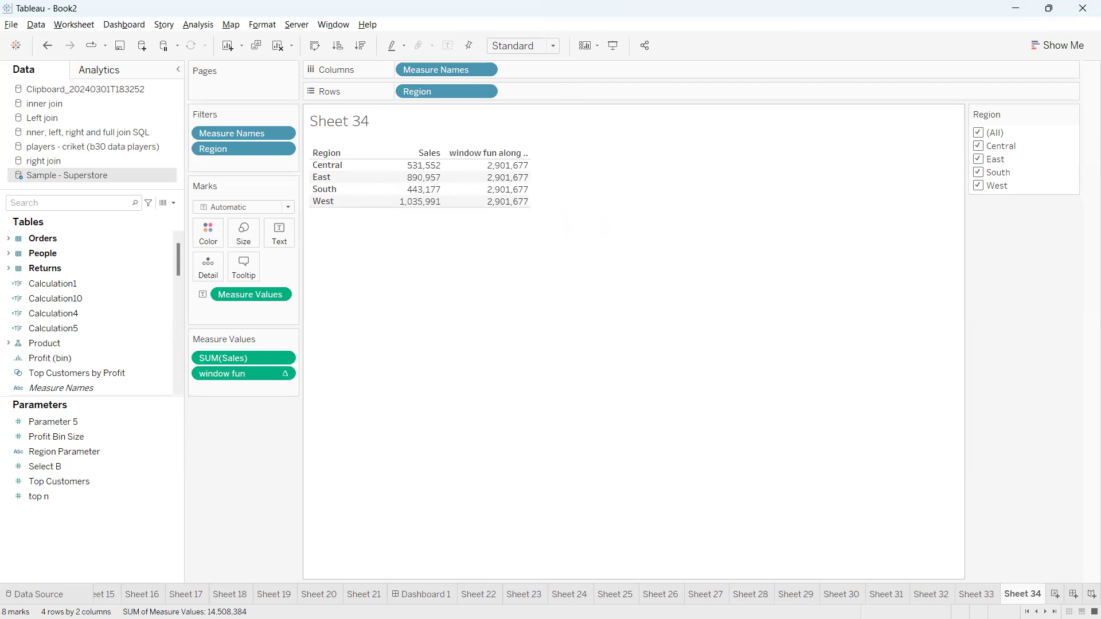
pyautogui.moveTo(371, 165); pyautogui.dragTo(485, 165)
pyautogui.moveTo(411, 157)
pyautogui.mouseDown()
pyautogui.moveTo(456, 133)
pyautogui.moveTo(444, 126)
pyautogui.mouseUp()
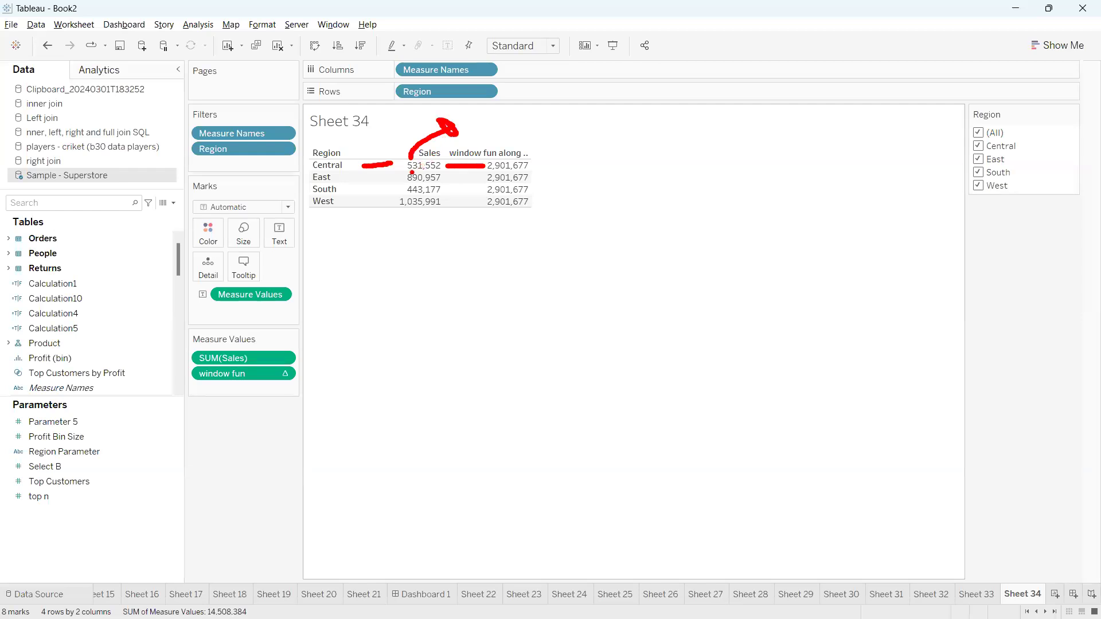
pyautogui.moveTo(491, 130); pyautogui.dragTo(546, 121)
pyautogui.moveTo(545, 161)
pyautogui.mouseDown()
pyautogui.moveTo(543, 139)
pyautogui.moveTo(562, 144)
pyautogui.moveTo(588, 121)
pyautogui.moveTo(568, 142)
pyautogui.mouseUp()
pyautogui.click(460, 147)
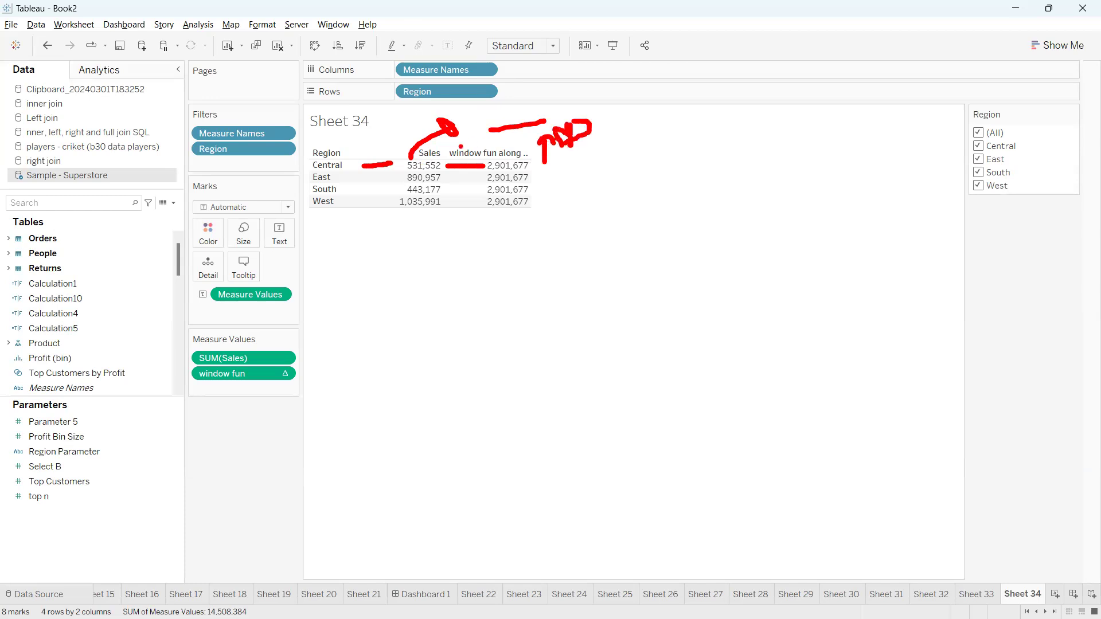
pyautogui.moveTo(412, 157)
pyautogui.mouseDown()
pyautogui.moveTo(485, 122)
pyautogui.moveTo(470, 118)
pyautogui.moveTo(486, 133)
pyautogui.moveTo(521, 103)
pyautogui.mouseUp()
pyautogui.press('Escape')
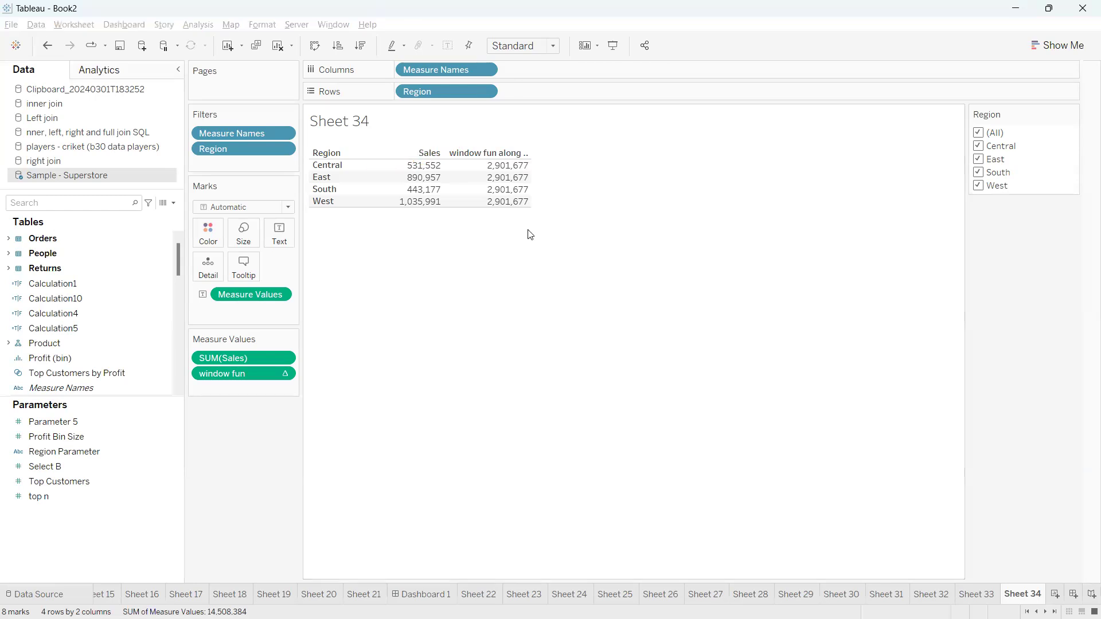
pyautogui.click(174, 202)
pyautogui.click(156, 216)
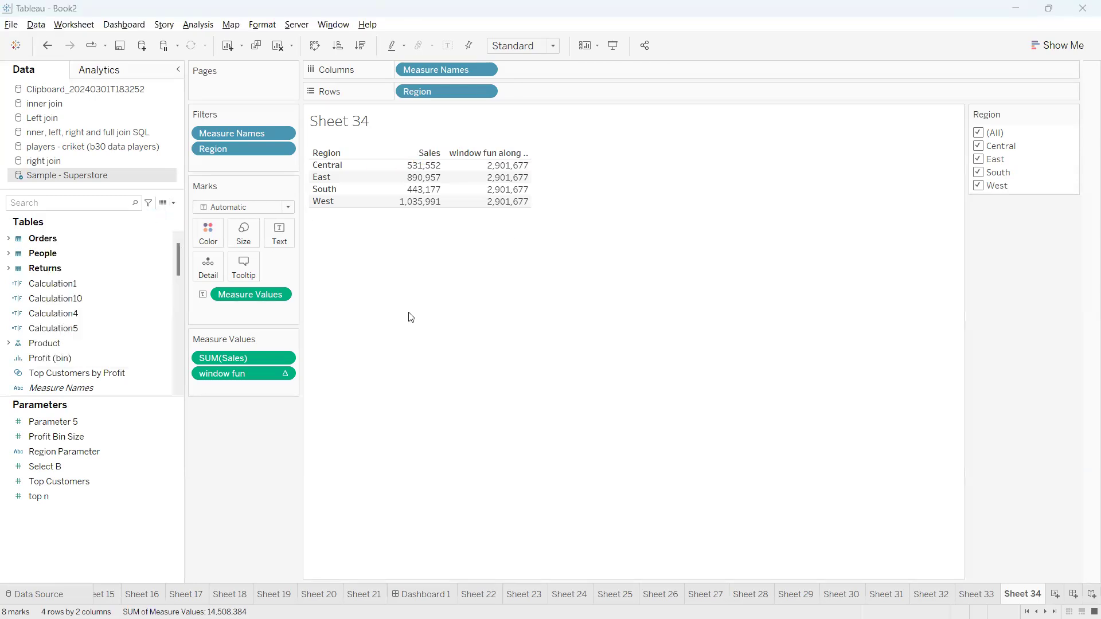
# Enter the formula SUM([Sales])/WINDOW_SUM(SUM([Sales])) in Calculation18
pyautogui.moveTo(305, 380); pyautogui.dragTo(387, 374)
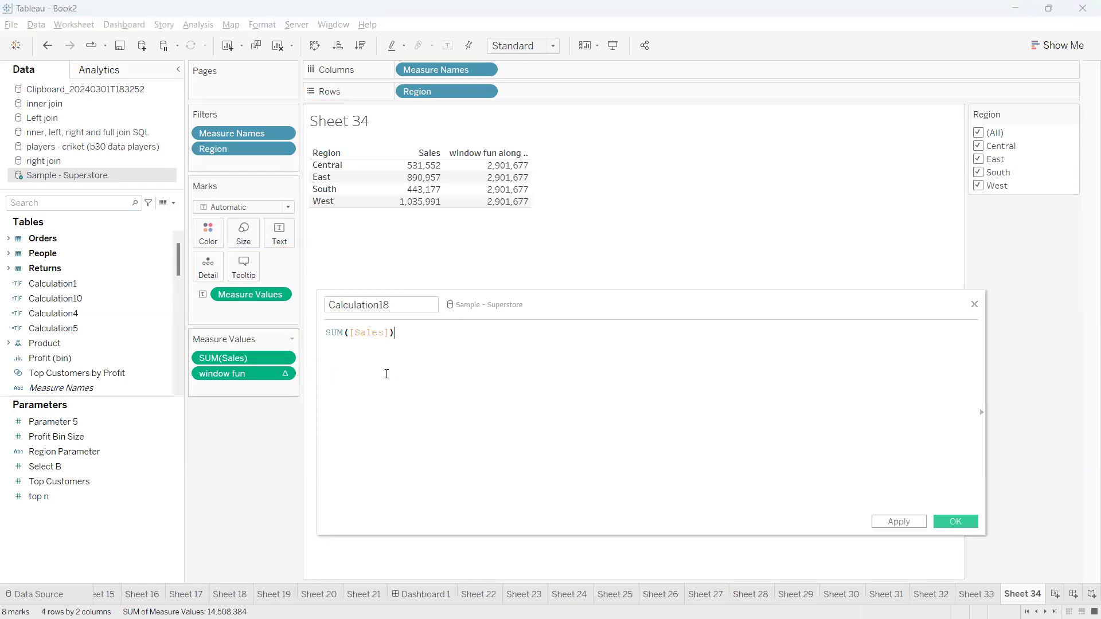
pyautogui.write('/')
pyautogui.moveTo(246, 373); pyautogui.dragTo(377, 371)
pyautogui.moveTo(479, 332); pyautogui.dragTo(400, 333)
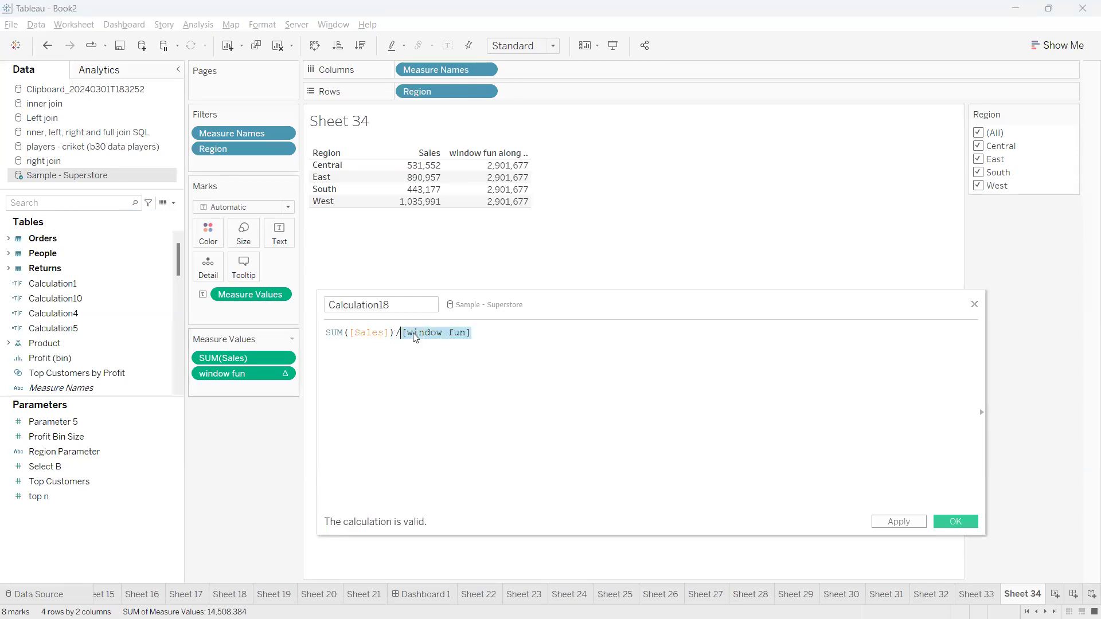
pyautogui.click(436, 340)
pyautogui.moveTo(473, 334); pyautogui.dragTo(402, 335)
pyautogui.write('window')
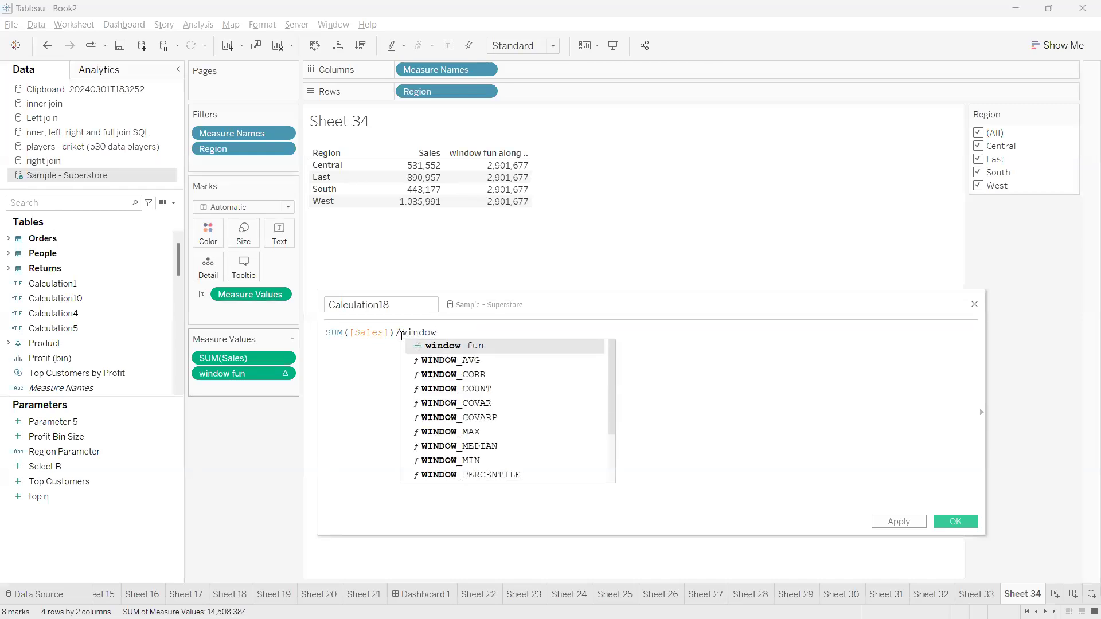
pyautogui.write('_sum')
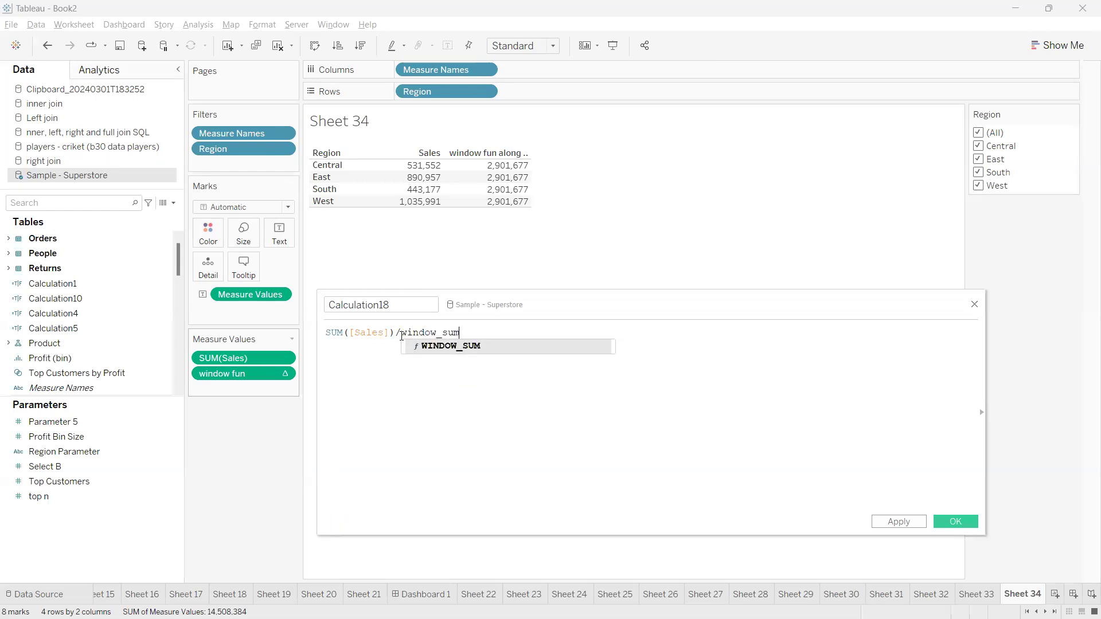
pyautogui.press('Return')
pyautogui.moveTo(235, 359); pyautogui.dragTo(437, 366)
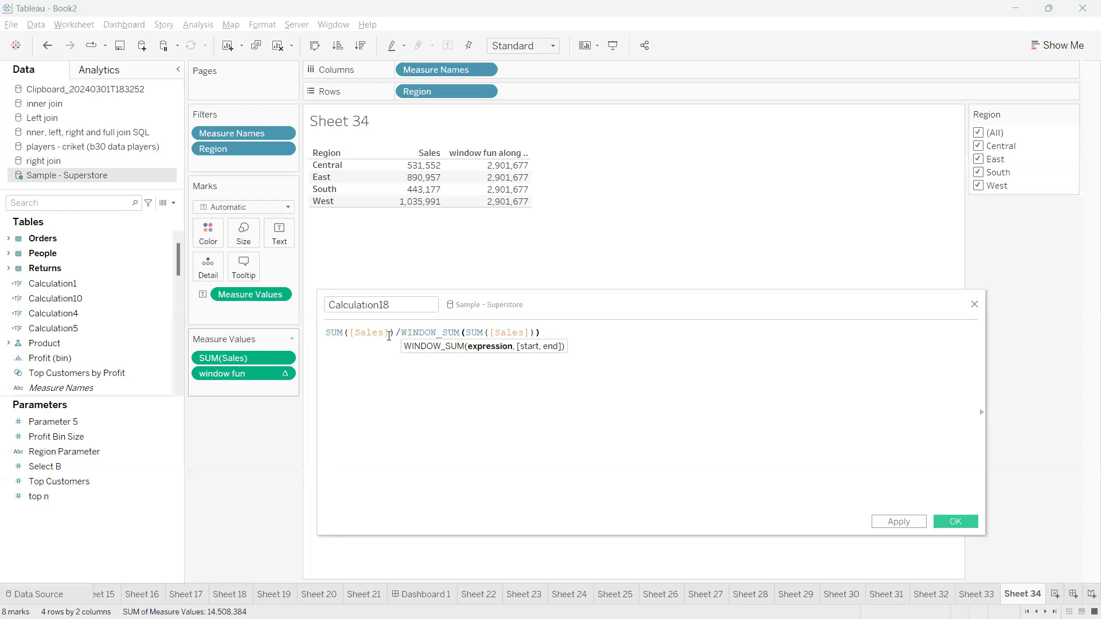
# Annotate how SUM([Sales]) and WINDOW_SUM relate to the Central row and window fun column
pyautogui.moveTo(394, 332); pyautogui.dragTo(332, 329)
pyautogui.moveTo(398, 286); pyautogui.dragTo(398, 166)
pyautogui.moveTo(335, 317)
pyautogui.mouseDown()
pyautogui.moveTo(379, 357)
pyautogui.moveTo(332, 304)
pyautogui.mouseUp()
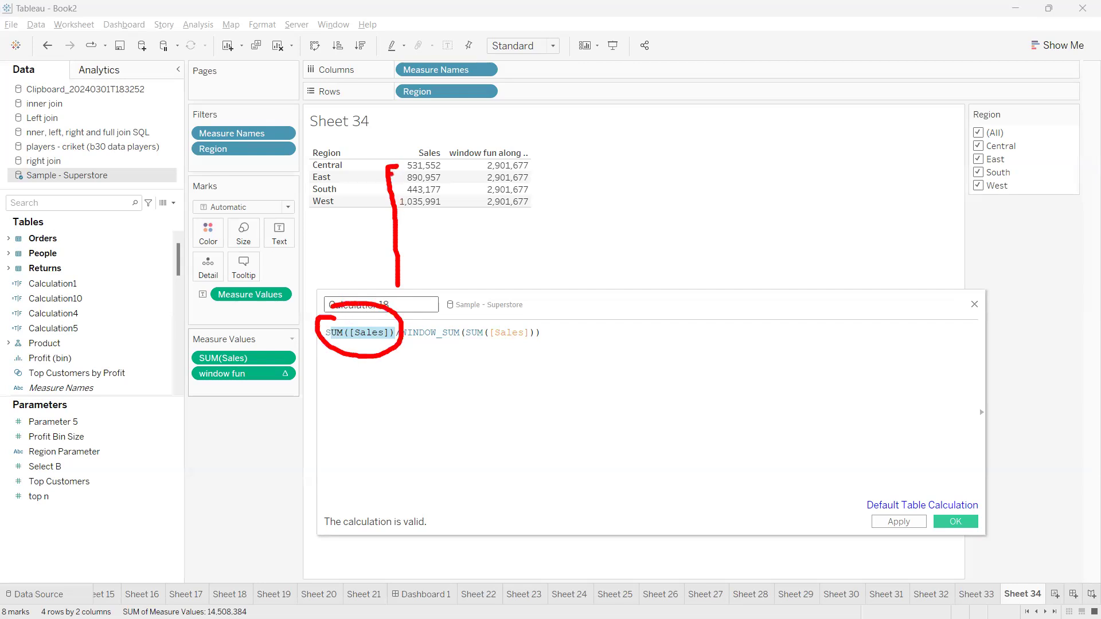
pyautogui.moveTo(392, 184); pyautogui.dragTo(420, 193)
pyautogui.moveTo(446, 322)
pyautogui.mouseDown()
pyautogui.moveTo(432, 324)
pyautogui.moveTo(536, 382)
pyautogui.moveTo(470, 314)
pyautogui.moveTo(427, 322)
pyautogui.mouseUp()
pyautogui.moveTo(494, 313)
pyautogui.mouseDown()
pyautogui.moveTo(531, 154)
pyautogui.moveTo(468, 140)
pyautogui.moveTo(403, 240)
pyautogui.moveTo(434, 150)
pyautogui.moveTo(411, 150)
pyautogui.mouseUp()
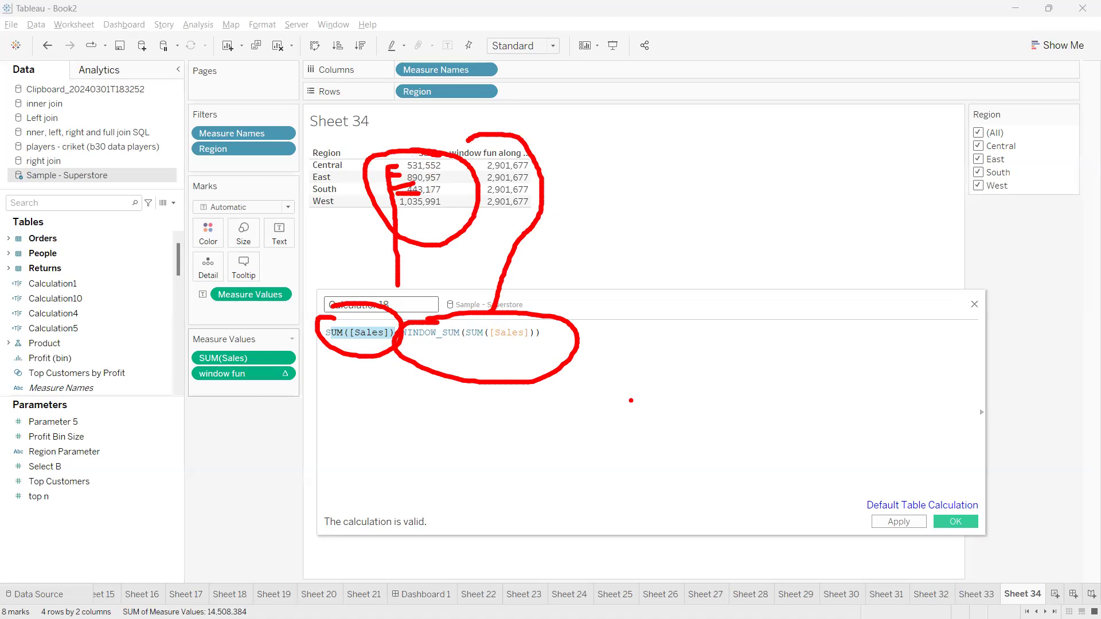
pyautogui.press('Escape')
# Annotate Central's Sales of 531,552 as roughly a 30% share of the total
pyautogui.click(565, 382)
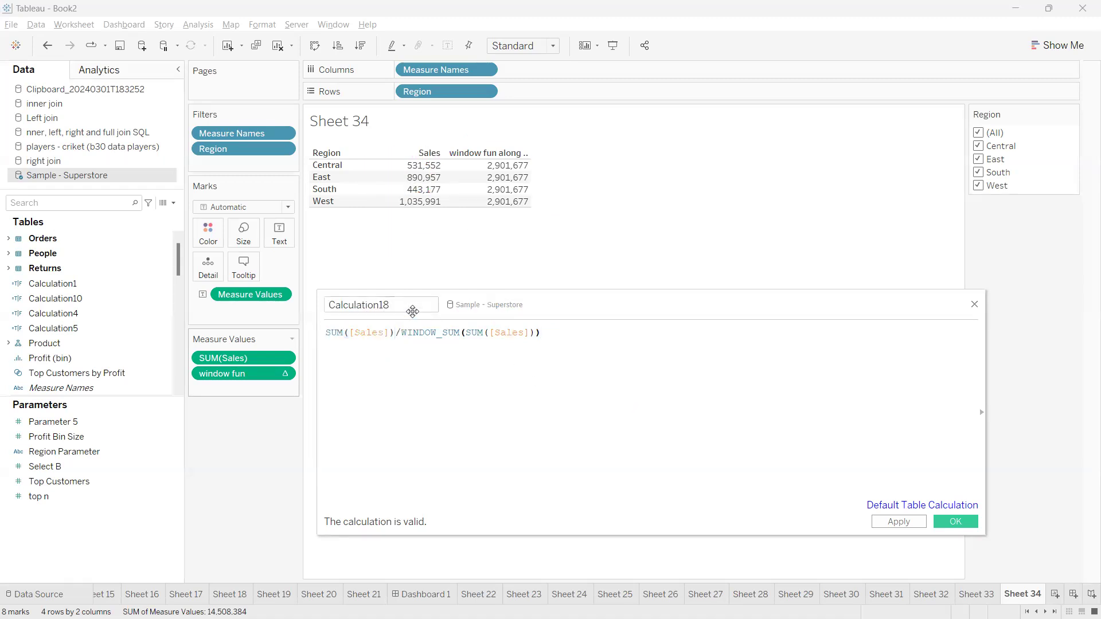
pyautogui.moveTo(400, 164)
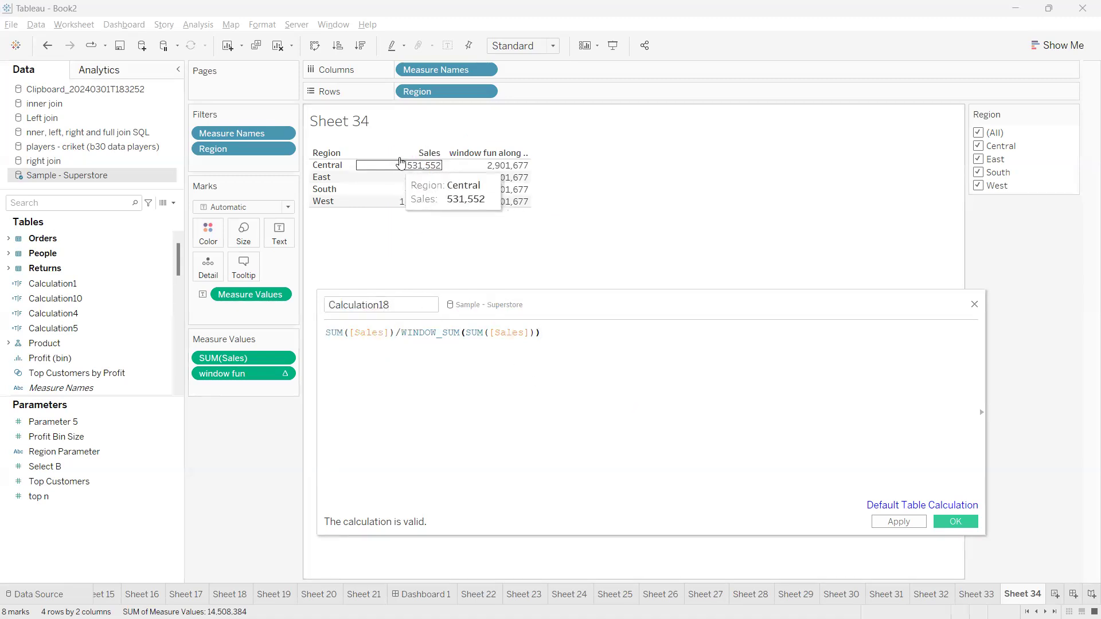
pyautogui.moveTo(392, 305); pyautogui.dragTo(319, 302)
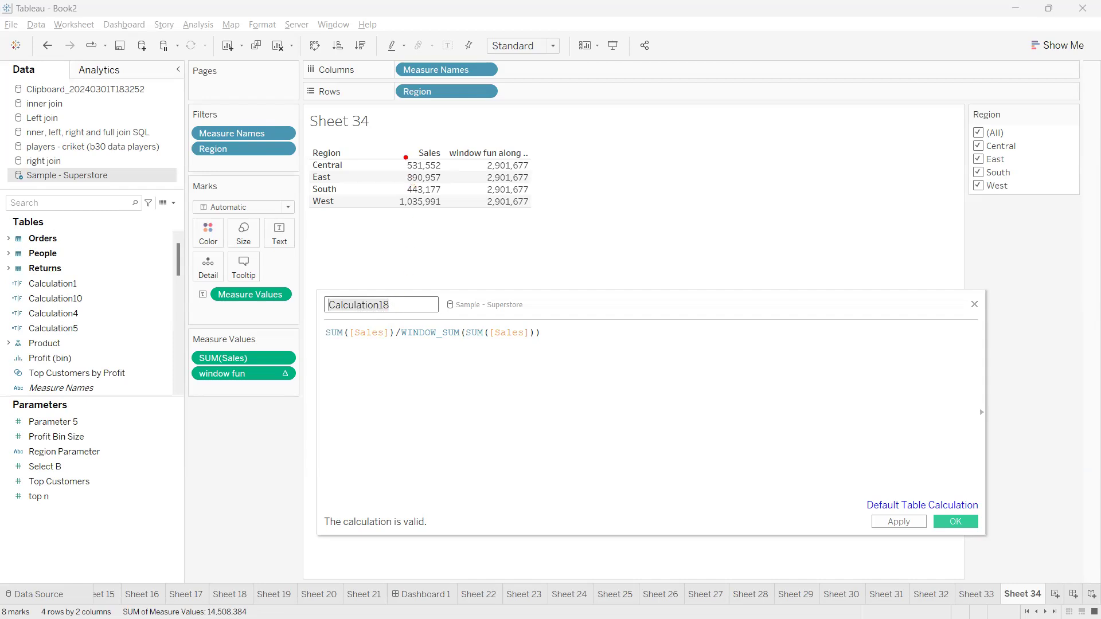
pyautogui.moveTo(405, 157)
pyautogui.mouseDown()
pyautogui.moveTo(441, 153)
pyautogui.moveTo(449, 166)
pyautogui.moveTo(415, 175)
pyautogui.moveTo(394, 157)
pyautogui.moveTo(493, 135)
pyautogui.moveTo(462, 133)
pyautogui.moveTo(491, 150)
pyautogui.moveTo(463, 136)
pyautogui.mouseUp()
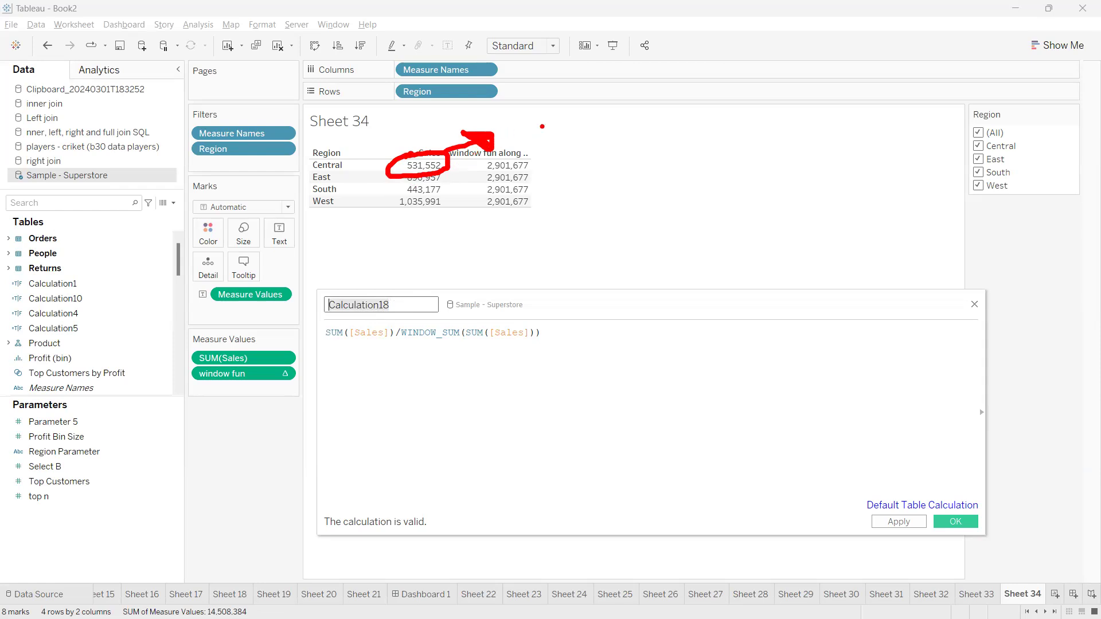
pyautogui.moveTo(524, 124)
pyautogui.mouseDown()
pyautogui.moveTo(544, 154)
pyautogui.moveTo(573, 134)
pyautogui.moveTo(567, 122)
pyautogui.mouseUp()
pyautogui.moveTo(600, 100); pyautogui.dragTo(605, 176)
pyautogui.click(615, 136)
# Sketch an example share out of 100, link it to Central's 30%, then erase the annotations
pyautogui.moveTo(726, 138); pyautogui.dragTo(748, 185)
pyautogui.moveTo(758, 138)
pyautogui.mouseDown()
pyautogui.moveTo(751, 162)
pyautogui.moveTo(764, 131)
pyautogui.moveTo(881, 128)
pyautogui.moveTo(884, 137)
pyautogui.moveTo(861, 125)
pyautogui.moveTo(903, 120)
pyautogui.moveTo(954, 164)
pyautogui.mouseUp()
pyautogui.moveTo(943, 104); pyautogui.dragTo(917, 104)
pyautogui.moveTo(359, 165); pyautogui.dragTo(392, 163)
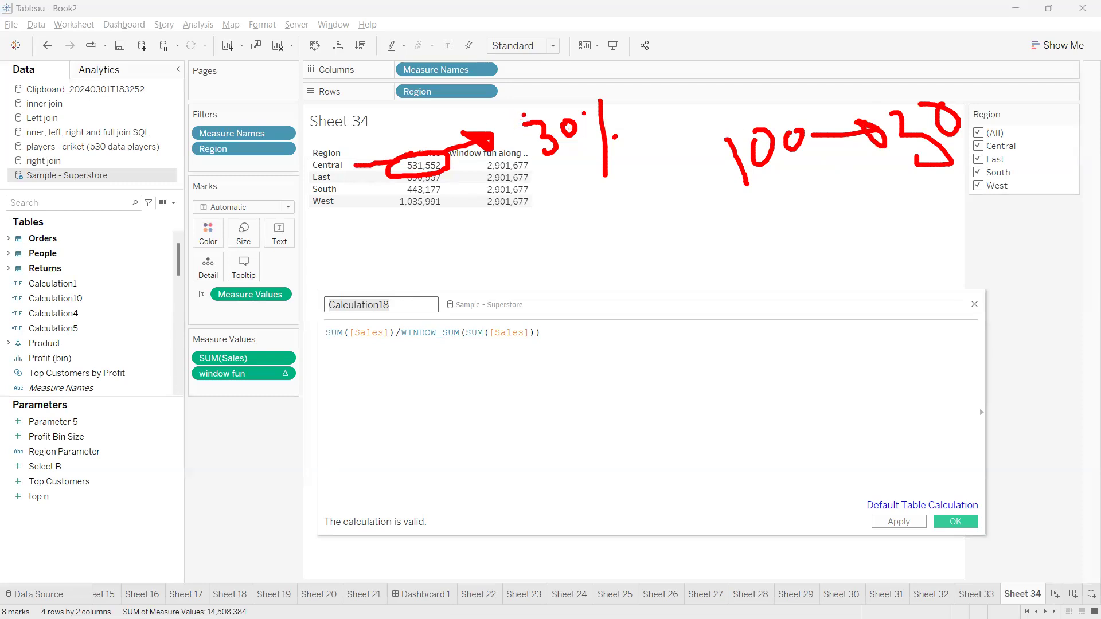
pyautogui.moveTo(523, 113)
pyautogui.mouseDown()
pyautogui.moveTo(559, 198)
pyautogui.moveTo(648, 156)
pyautogui.moveTo(578, 88)
pyautogui.moveTo(509, 98)
pyautogui.mouseUp()
pyautogui.moveTo(608, 172)
pyautogui.mouseDown()
pyautogui.moveTo(628, 208)
pyautogui.moveTo(609, 228)
pyautogui.moveTo(660, 228)
pyautogui.moveTo(643, 235)
pyautogui.mouseUp()
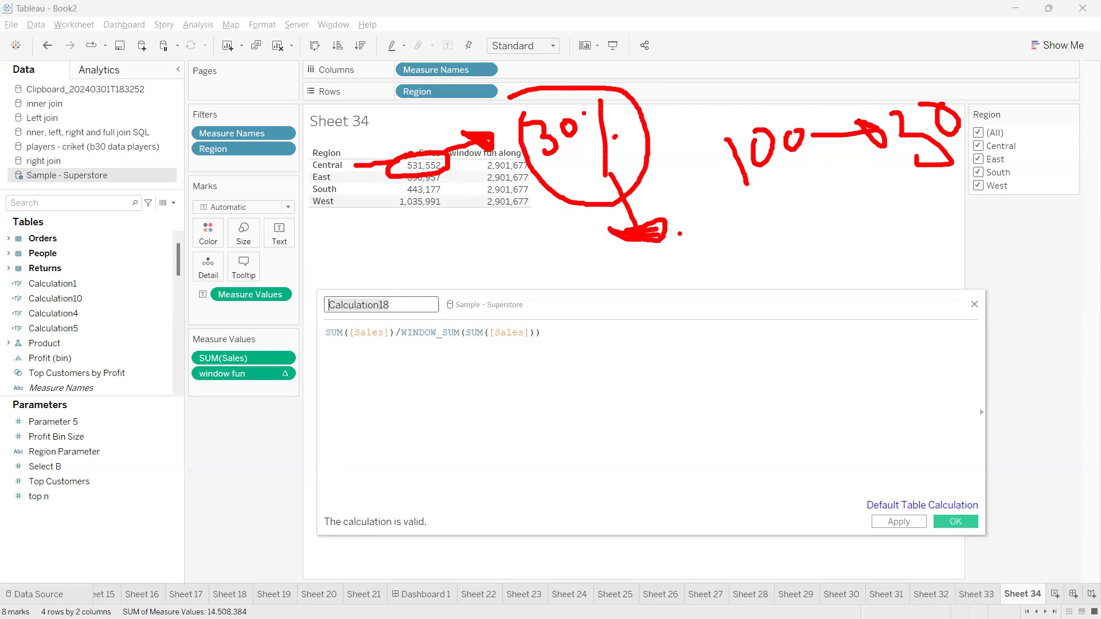
pyautogui.press('Escape')
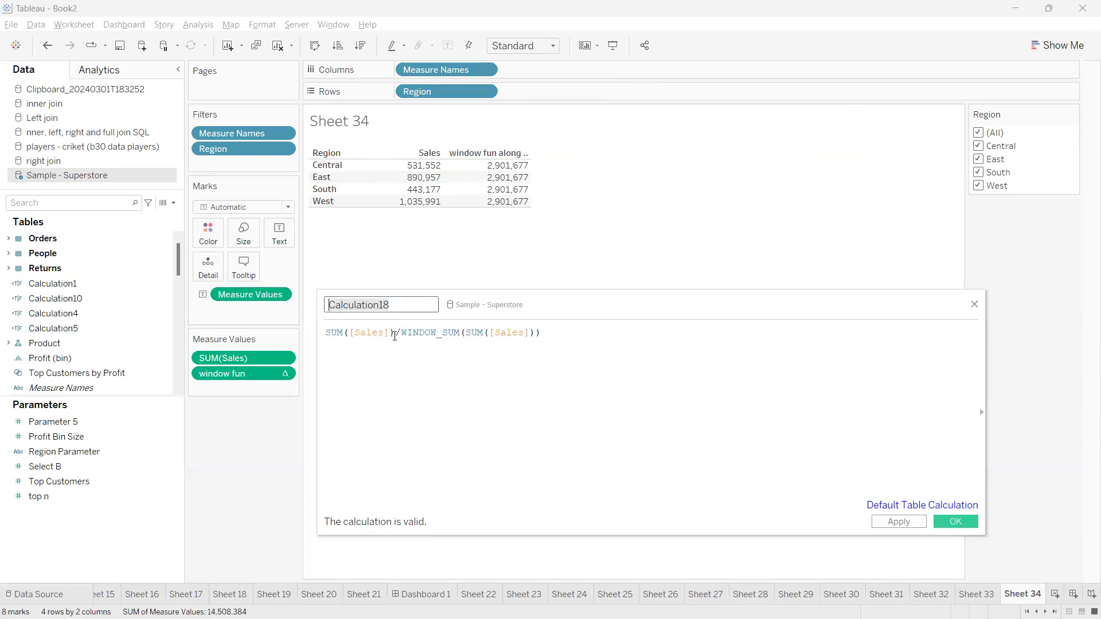
pyautogui.click(408, 305)
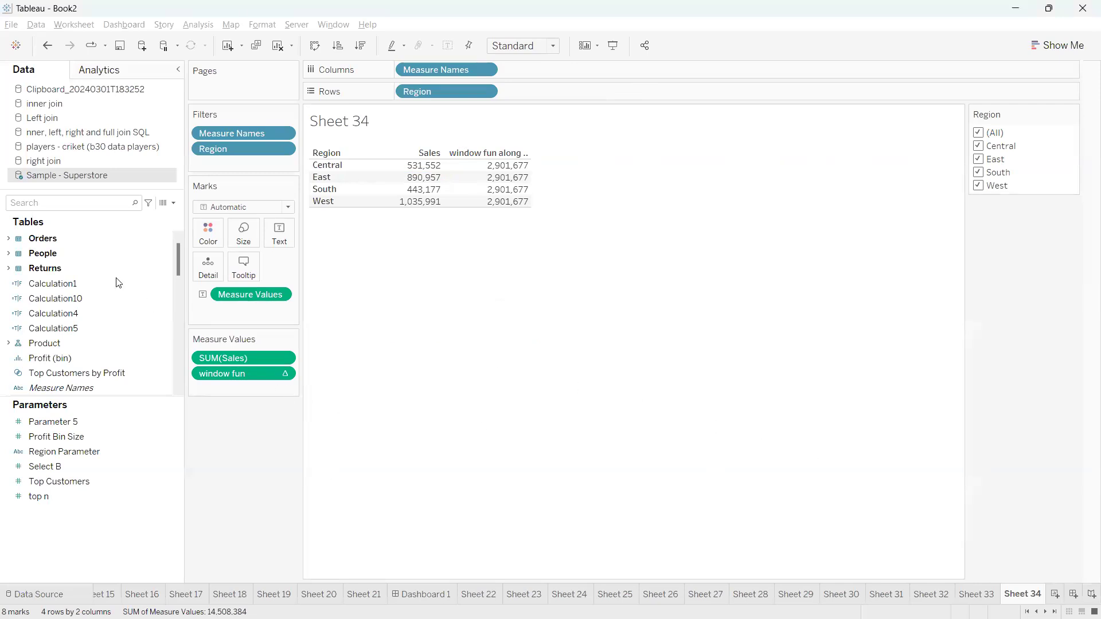
# Add Calculation18 to Measure Values formatted as Percentage, e.g. Central 18.32%, West 35.70%
pyautogui.moveTo(85, 385); pyautogui.dragTo(211, 390)
pyautogui.moveTo(612, 174)
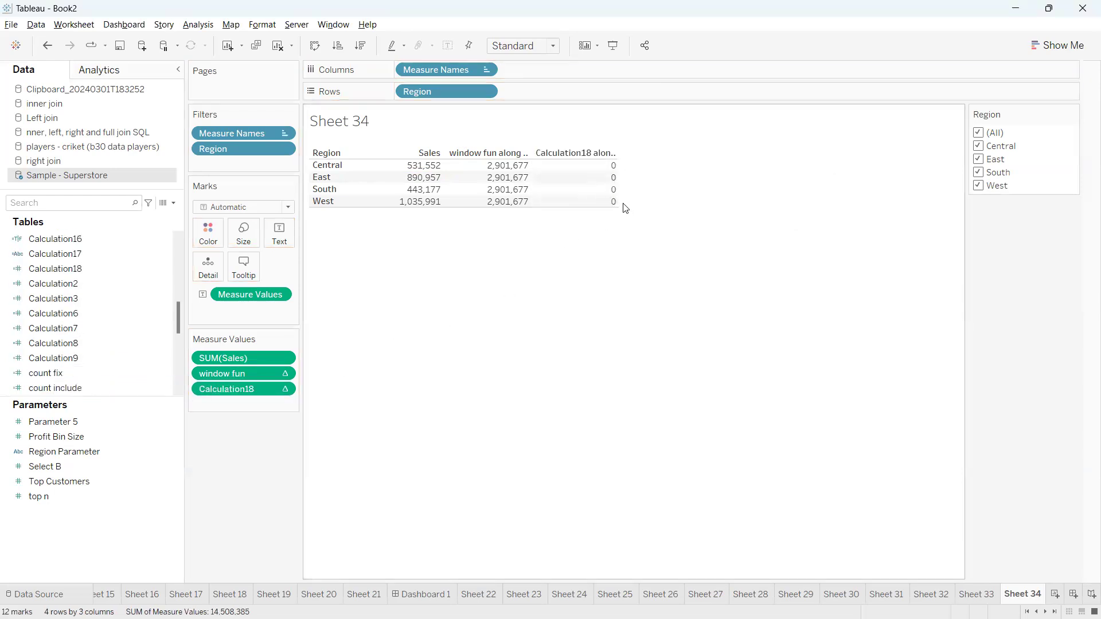
pyautogui.click(285, 390)
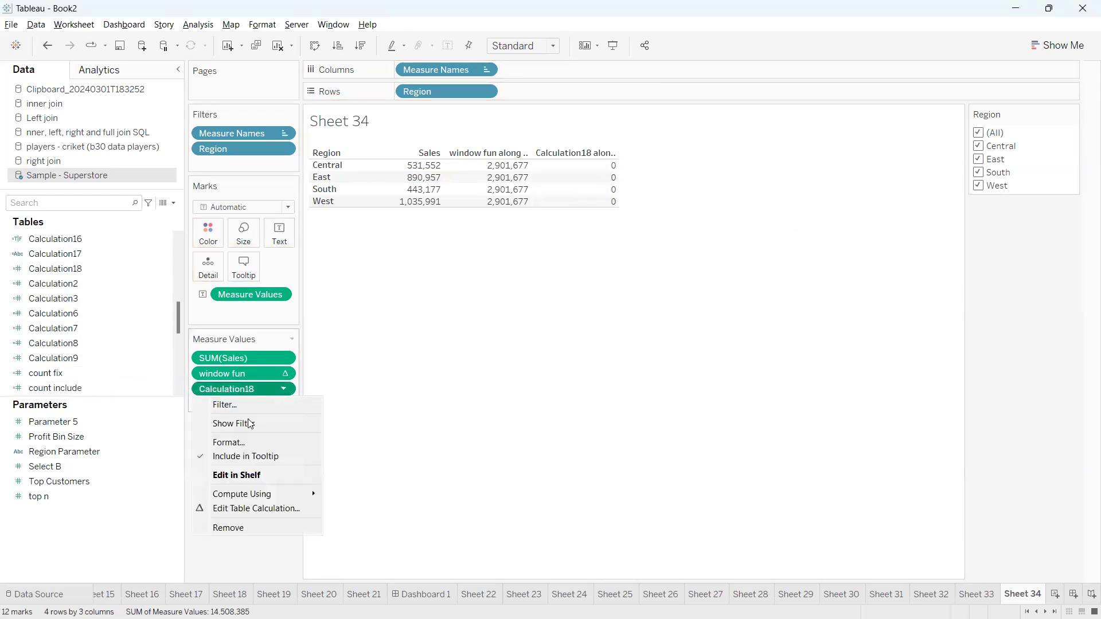
pyautogui.click(241, 442)
pyautogui.click(140, 157)
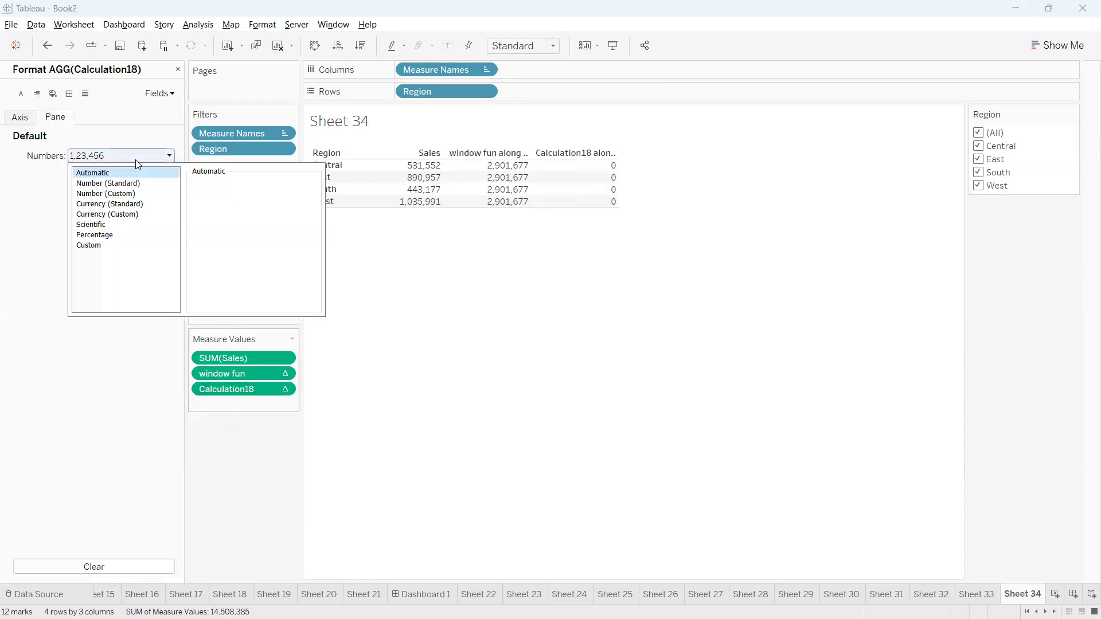
pyautogui.click(113, 235)
pyautogui.click(494, 328)
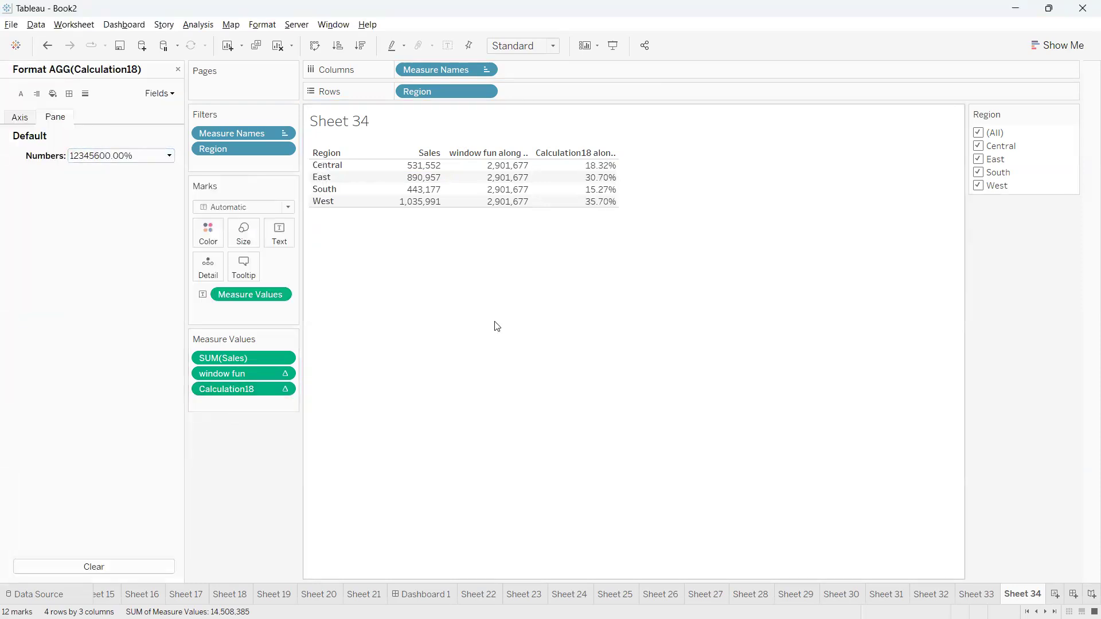
pyautogui.moveTo(579, 167)
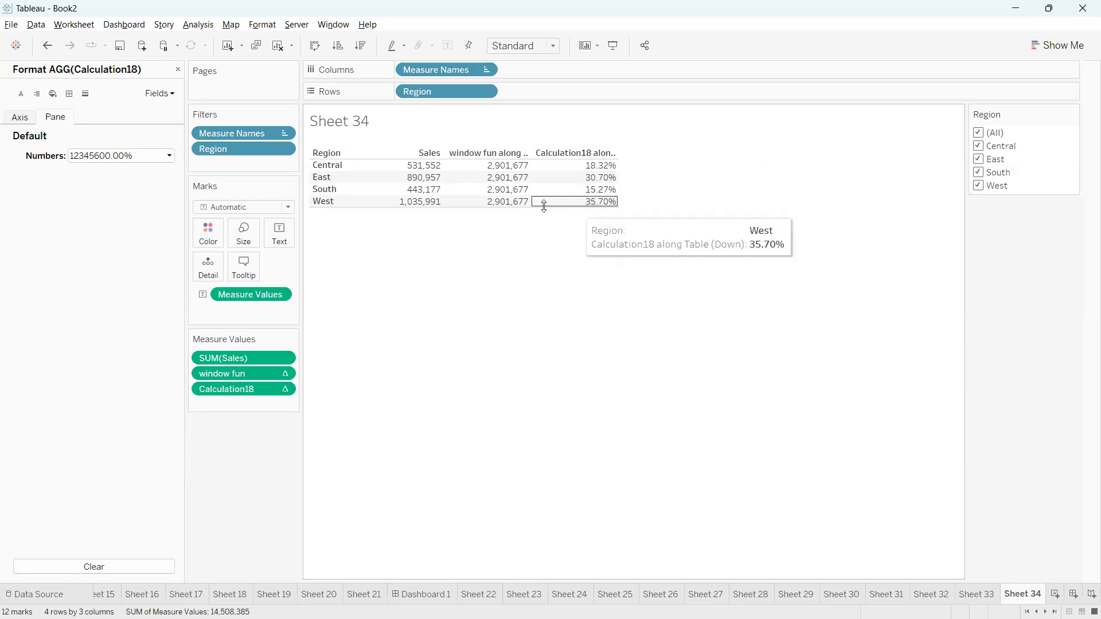
pyautogui.click(177, 70)
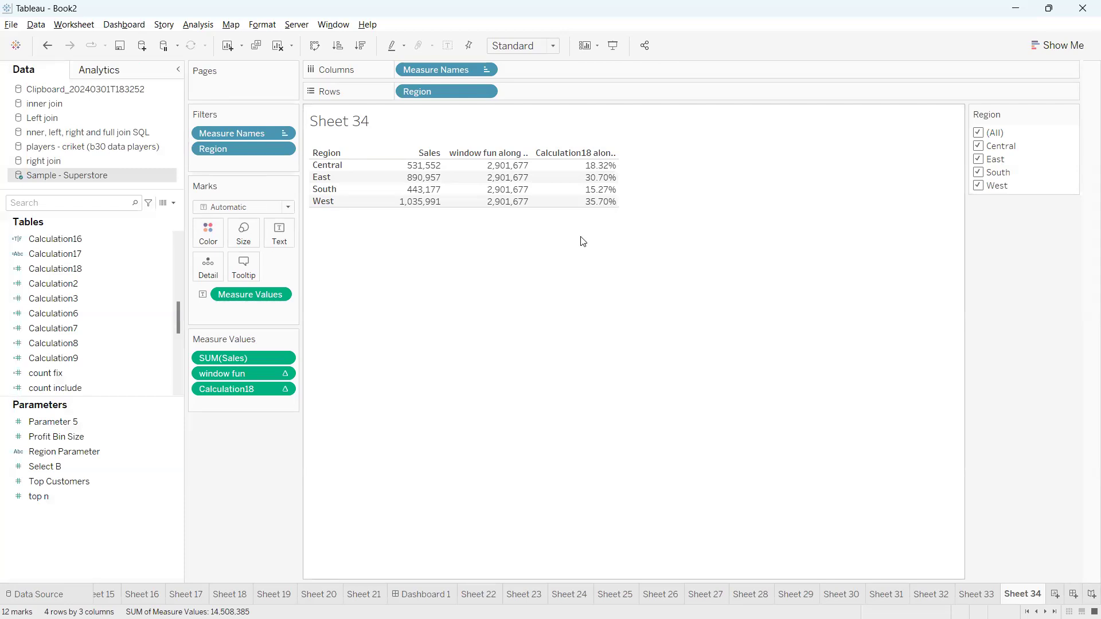
# Remove Calculation18 from the table
pyautogui.click(173, 204)
pyautogui.click(541, 275)
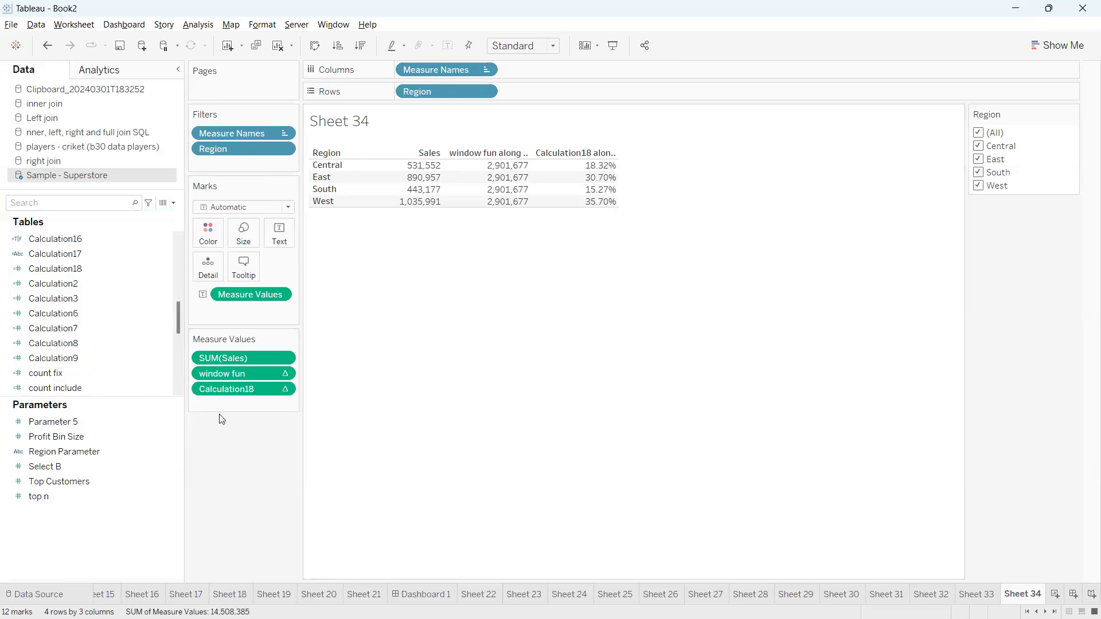
pyautogui.moveTo(227, 389); pyautogui.dragTo(259, 424)
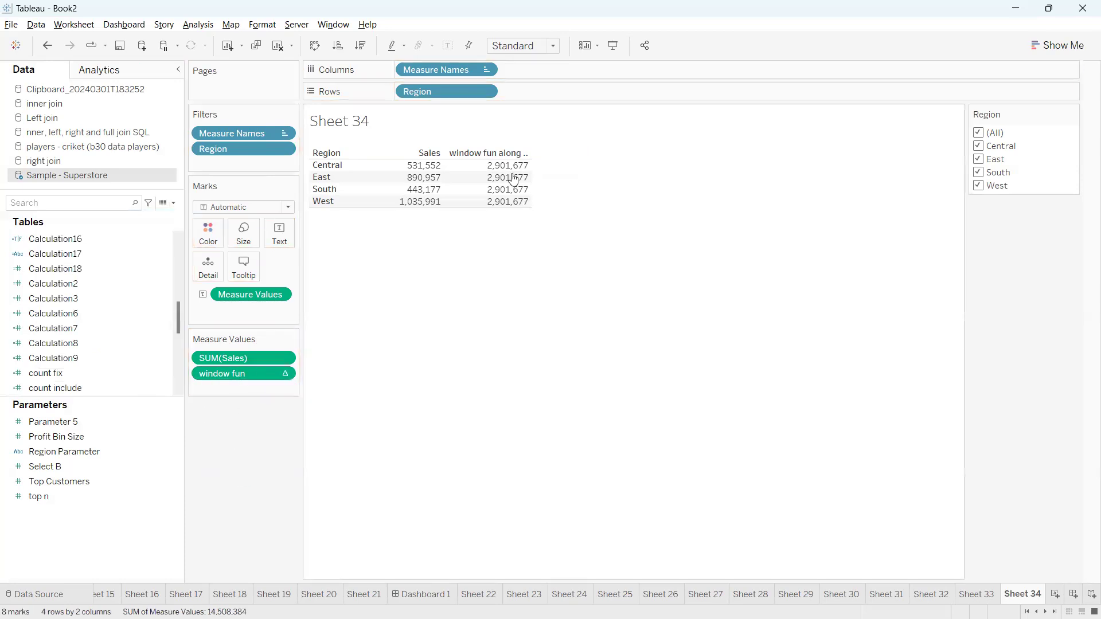
# Find the window fun field, open its formula for editing, and mark up the Sales column
pyautogui.click(125, 203)
pyautogui.write('wind')
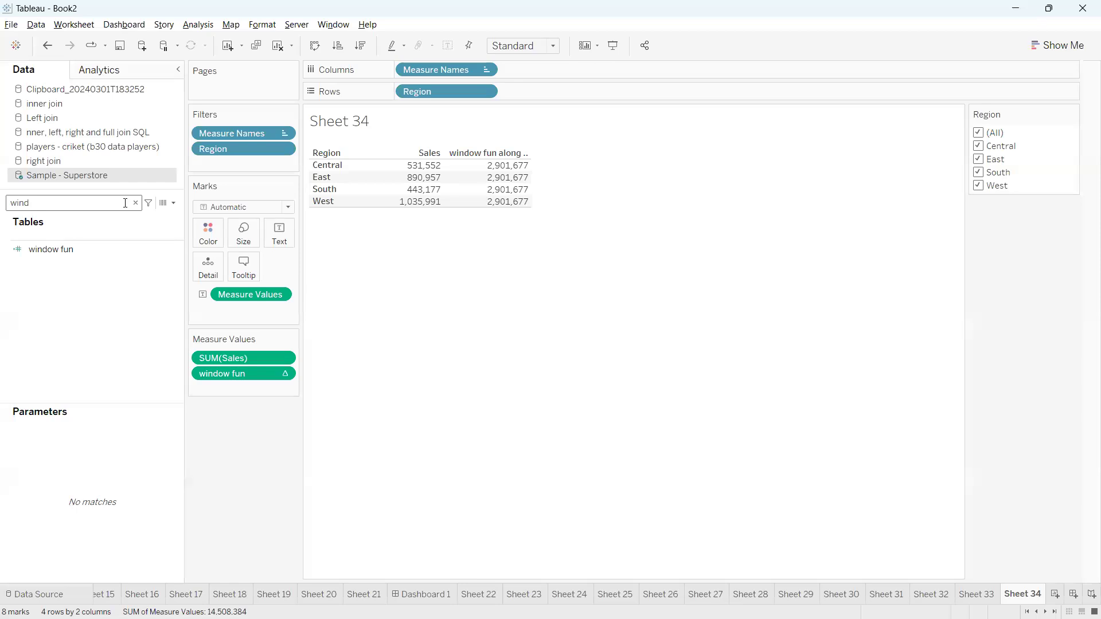
pyautogui.rightClick(171, 245)
pyautogui.click(221, 306)
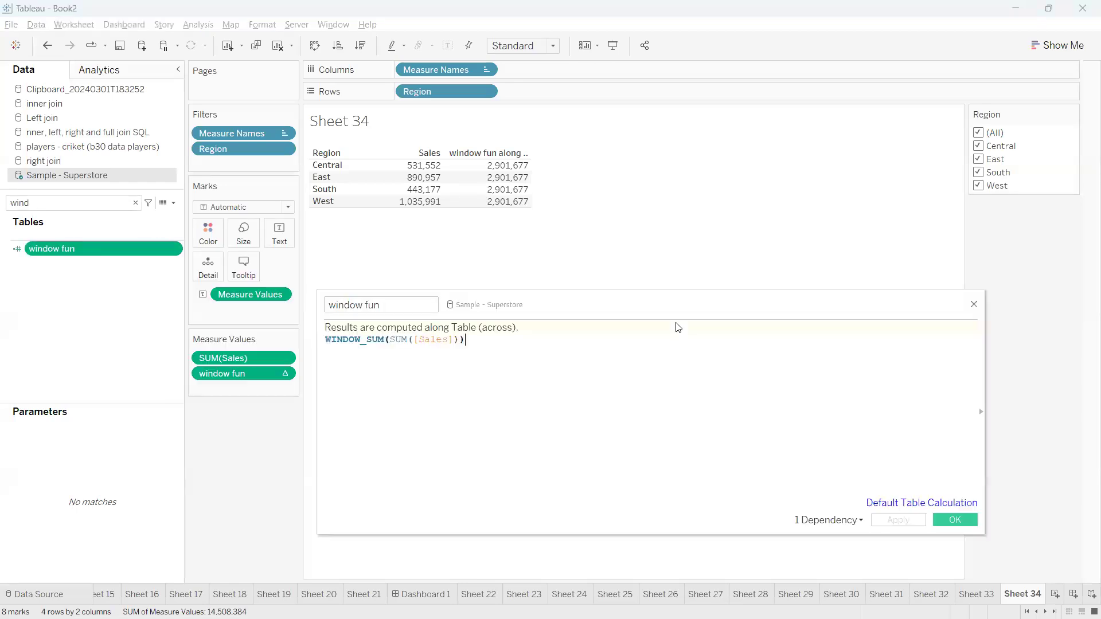
pyautogui.moveTo(421, 339); pyautogui.dragTo(403, 341)
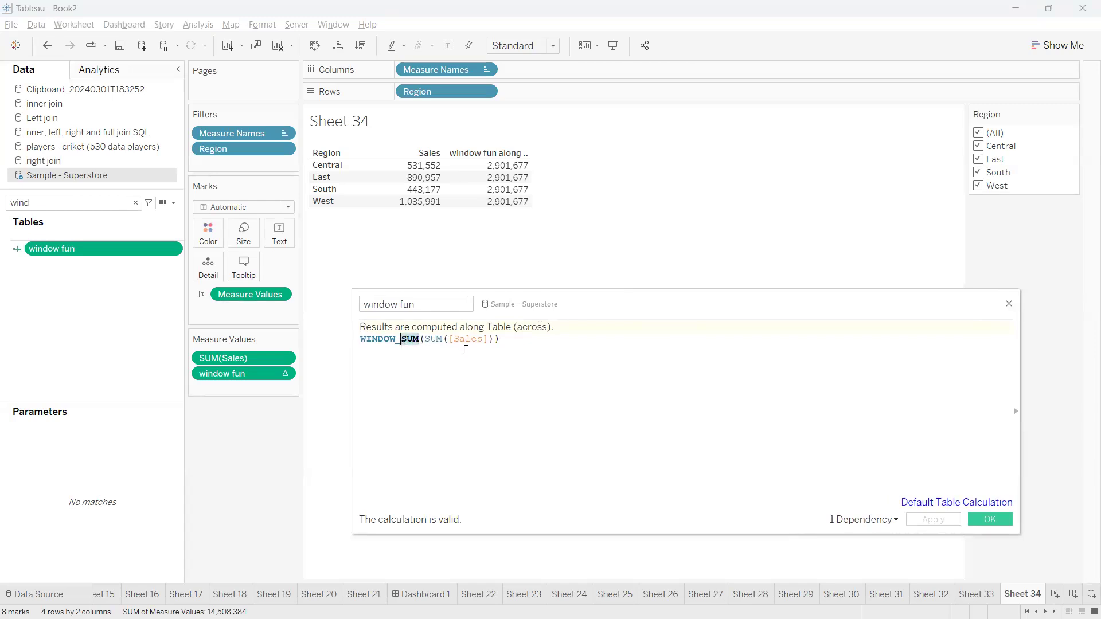
pyautogui.moveTo(494, 340); pyautogui.dragTo(416, 339)
pyautogui.click(422, 339)
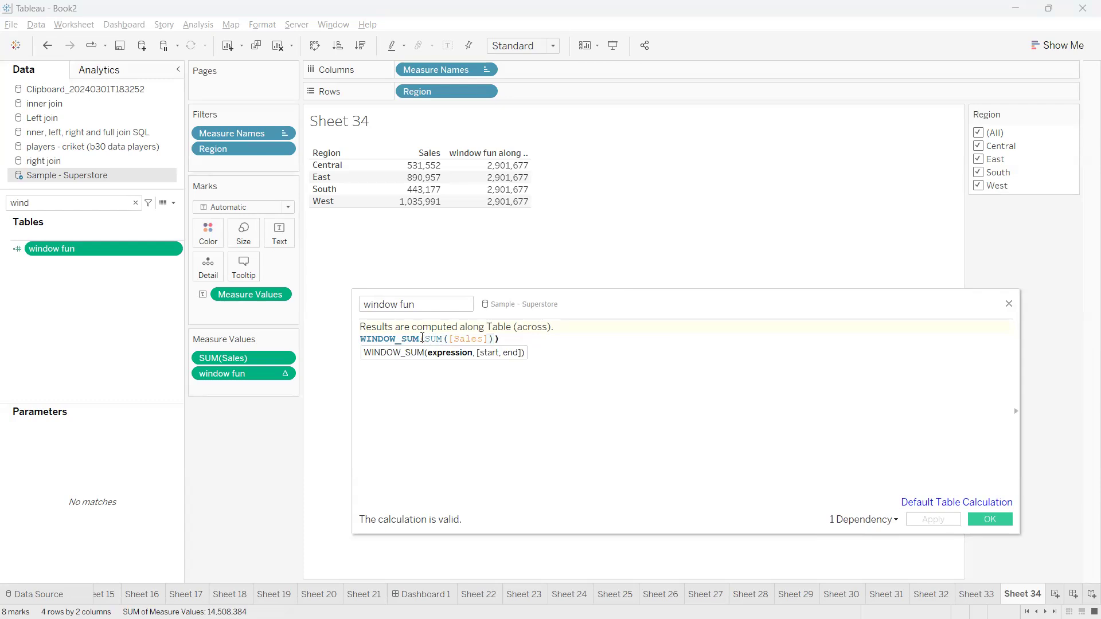
pyautogui.press('BackSpace')
pyautogui.press('BackSpace')
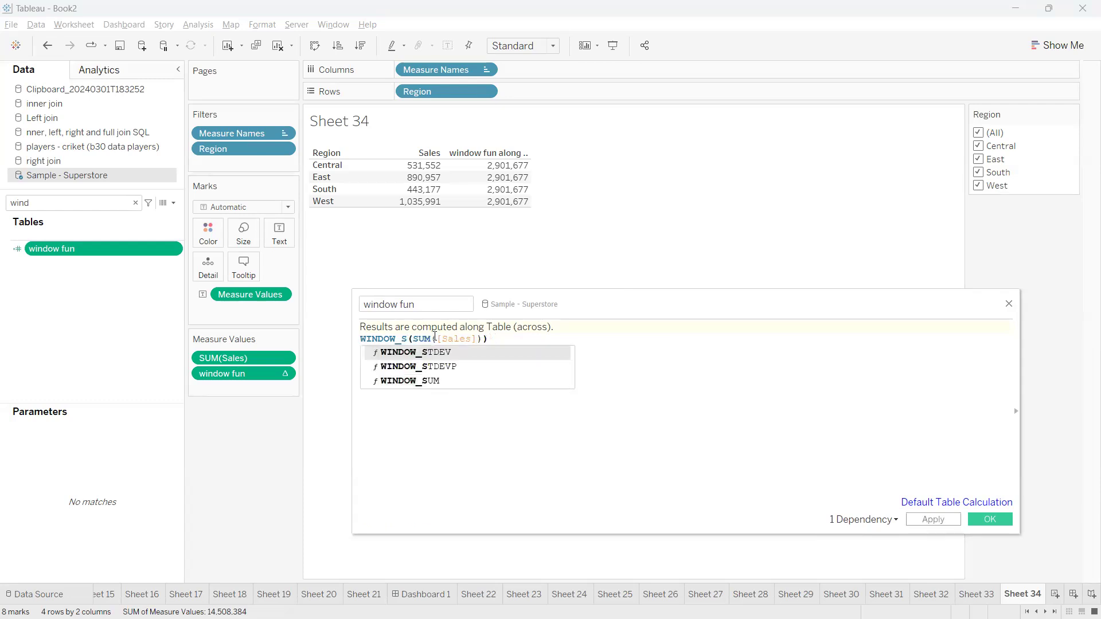
pyautogui.moveTo(395, 153)
pyautogui.mouseDown()
pyautogui.moveTo(447, 224)
pyautogui.moveTo(408, 148)
pyautogui.moveTo(376, 152)
pyautogui.mouseUp()
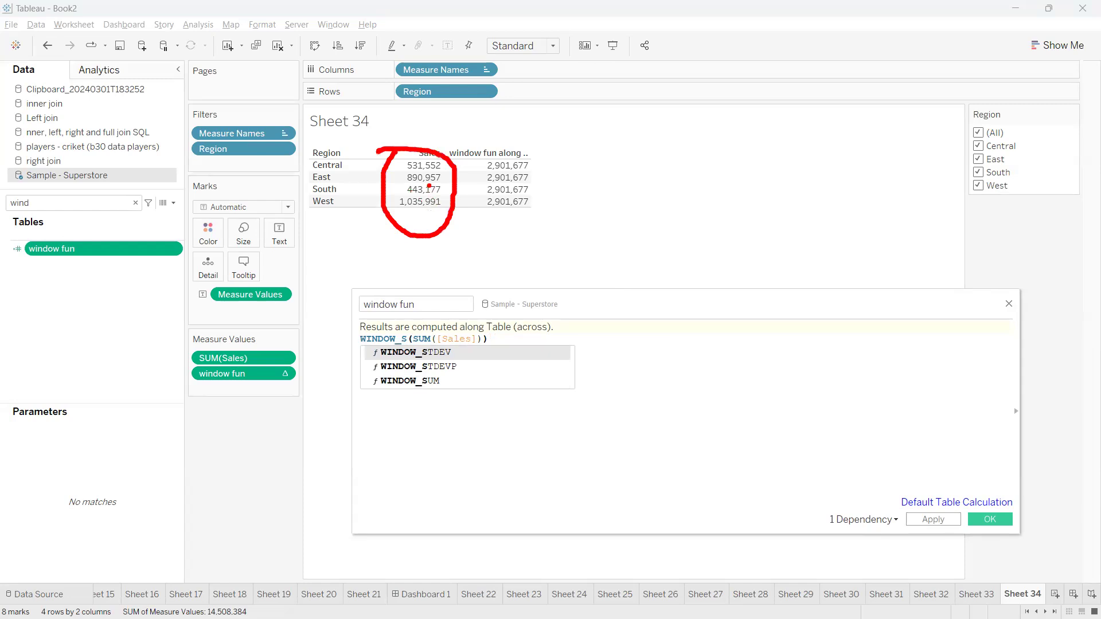
pyautogui.moveTo(443, 166)
pyautogui.mouseDown()
pyautogui.moveTo(509, 247)
pyautogui.moveTo(479, 234)
pyautogui.moveTo(521, 246)
pyautogui.moveTo(483, 232)
pyautogui.moveTo(516, 234)
pyautogui.moveTo(510, 241)
pyautogui.mouseUp()
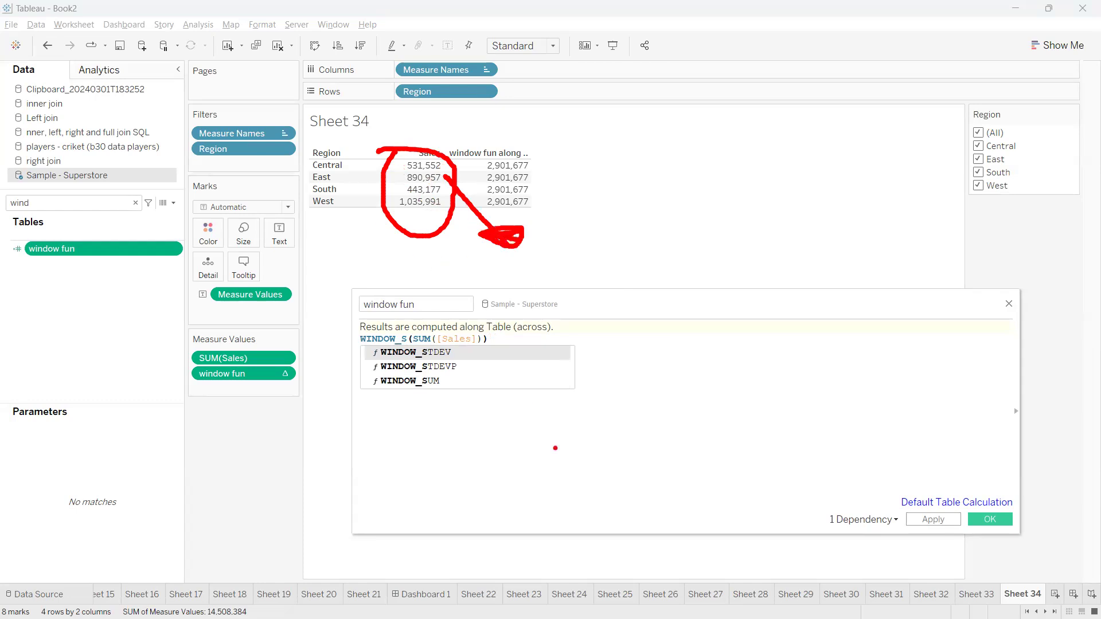
pyautogui.press('Escape')
# Change the formula to WINDOW_MIN(SUM([Sales])) and apply it
pyautogui.press('BackSpace')
pyautogui.write('min')
pyautogui.press('Return')
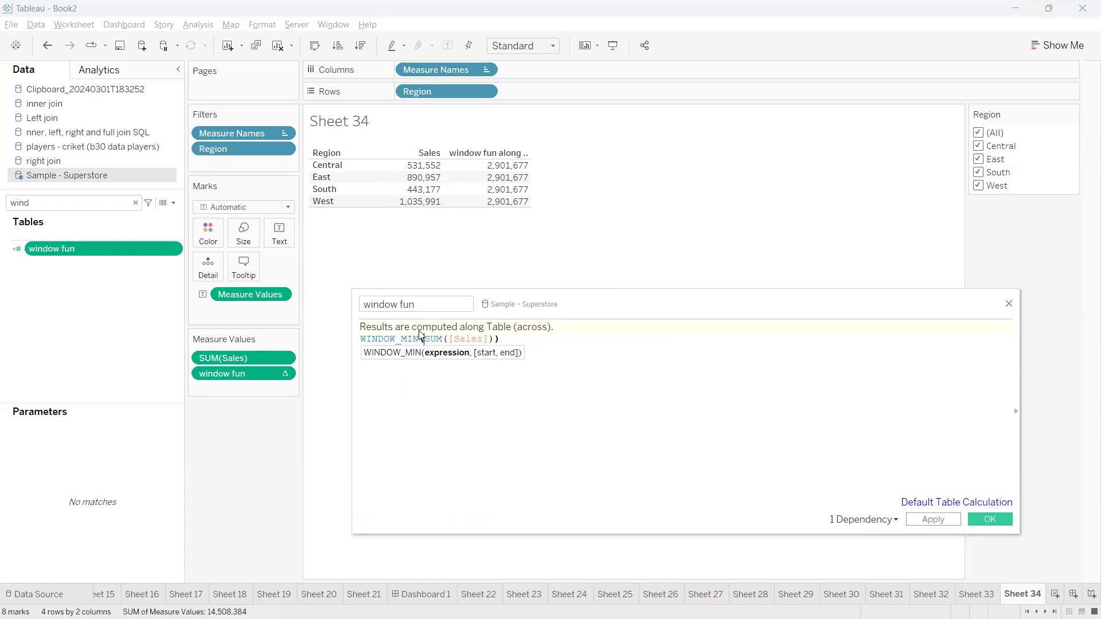
pyautogui.click(920, 520)
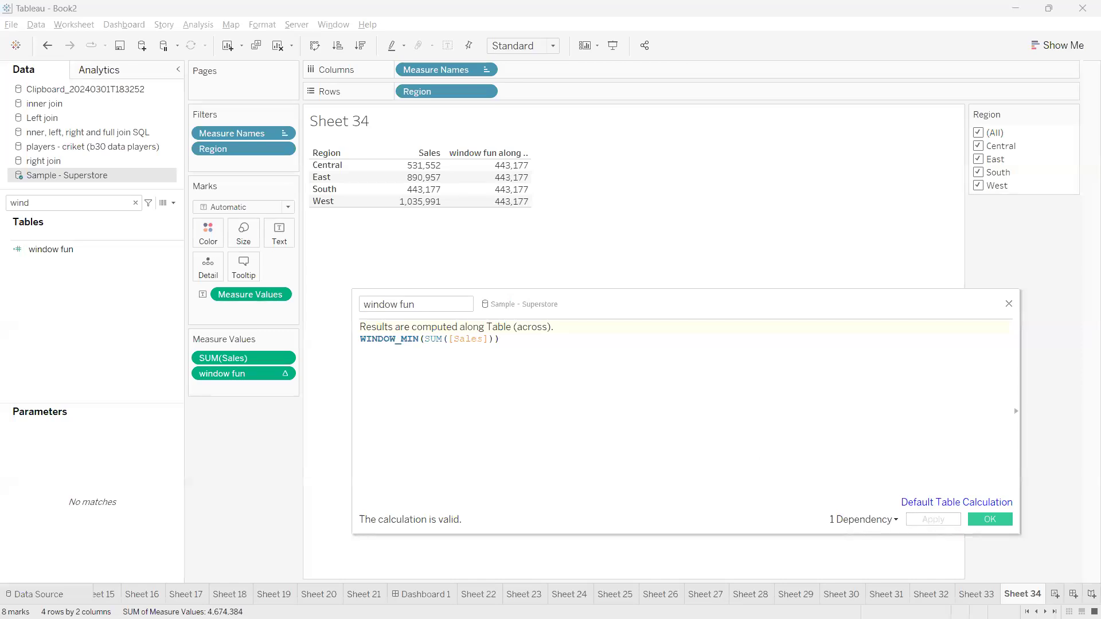
# Annotate the table to show every region's window fun now equals South's 443,177
pyautogui.moveTo(393, 162)
pyautogui.mouseDown()
pyautogui.moveTo(453, 221)
pyautogui.moveTo(425, 155)
pyautogui.moveTo(362, 159)
pyautogui.mouseUp()
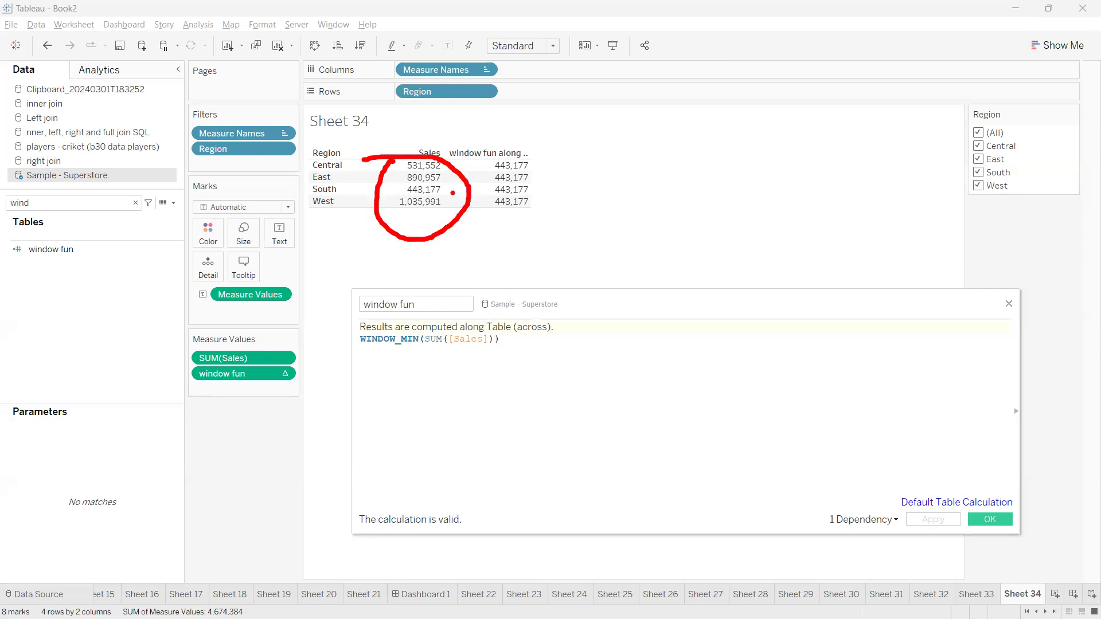
pyautogui.moveTo(539, 141); pyautogui.dragTo(559, 170)
pyautogui.moveTo(444, 191)
pyautogui.mouseDown()
pyautogui.moveTo(485, 169)
pyautogui.moveTo(479, 183)
pyautogui.moveTo(494, 189)
pyautogui.moveTo(479, 200)
pyautogui.mouseUp()
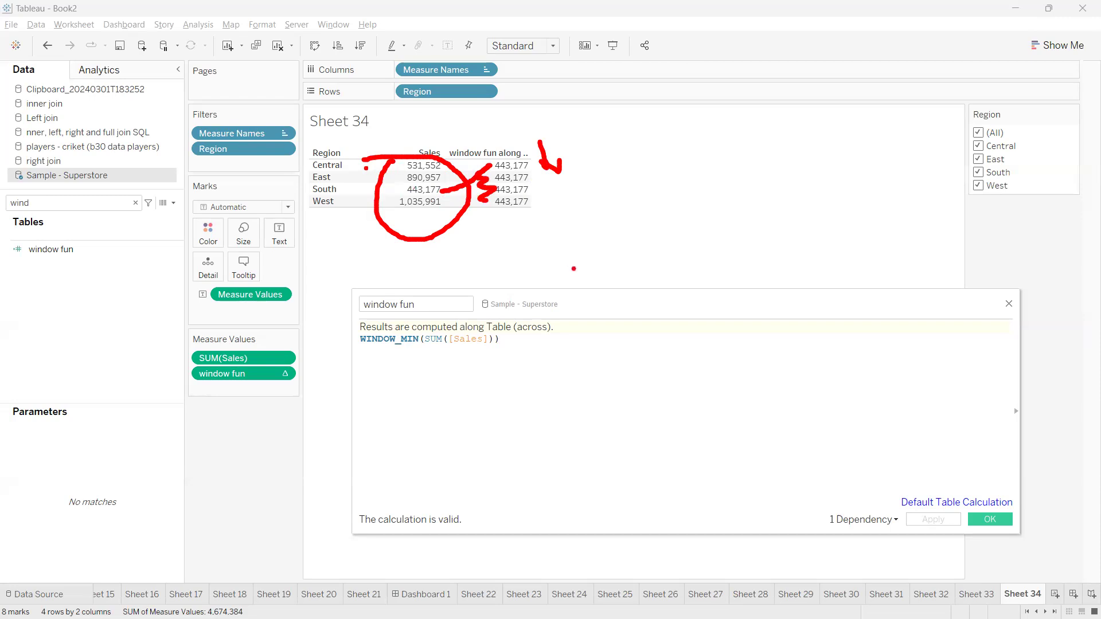
pyautogui.press('Escape')
# Switch the function to WINDOW_MAX, highlighting West's 1,035,991, and apply it
pyautogui.click(422, 340)
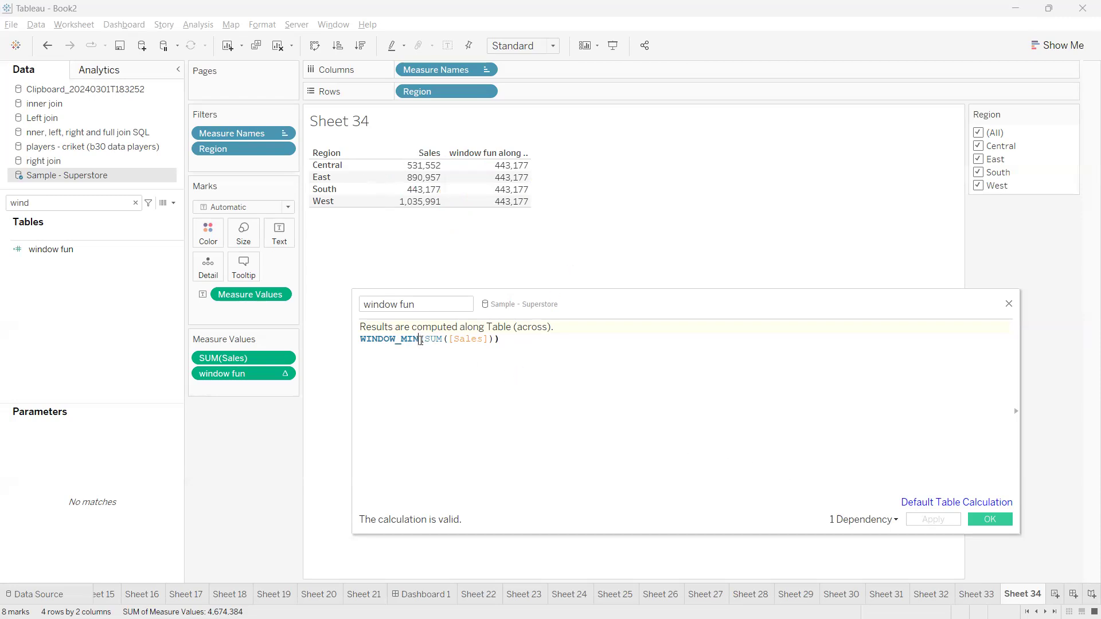
pyautogui.press('BackSpace')
pyautogui.press('BackSpace')
pyautogui.write('AX')
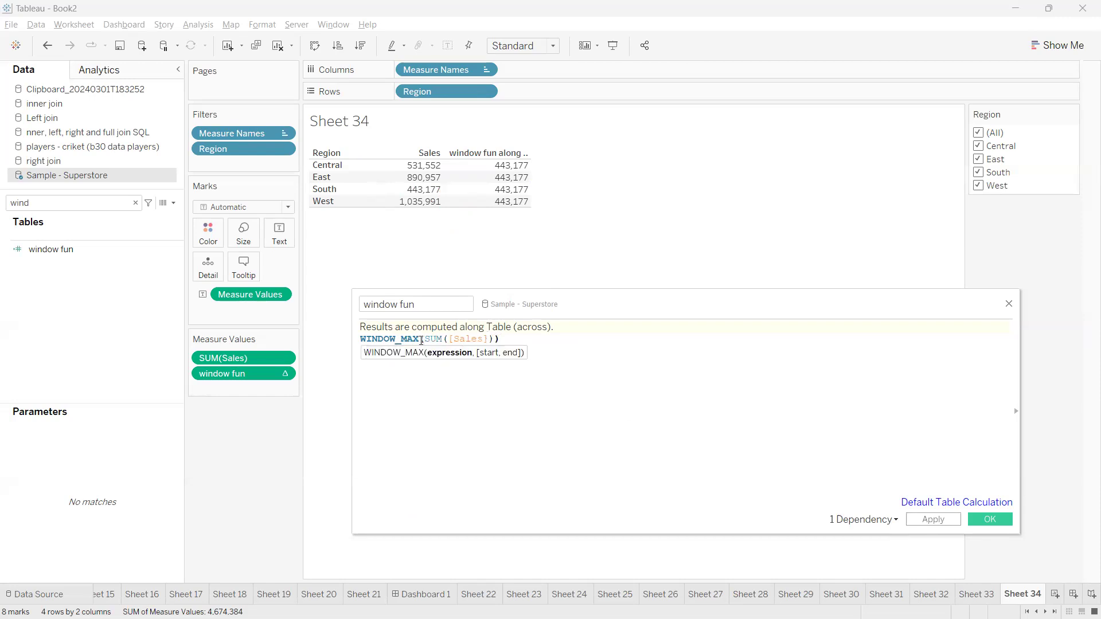
pyautogui.moveTo(387, 144)
pyautogui.mouseDown()
pyautogui.moveTo(461, 197)
pyautogui.moveTo(390, 147)
pyautogui.mouseUp()
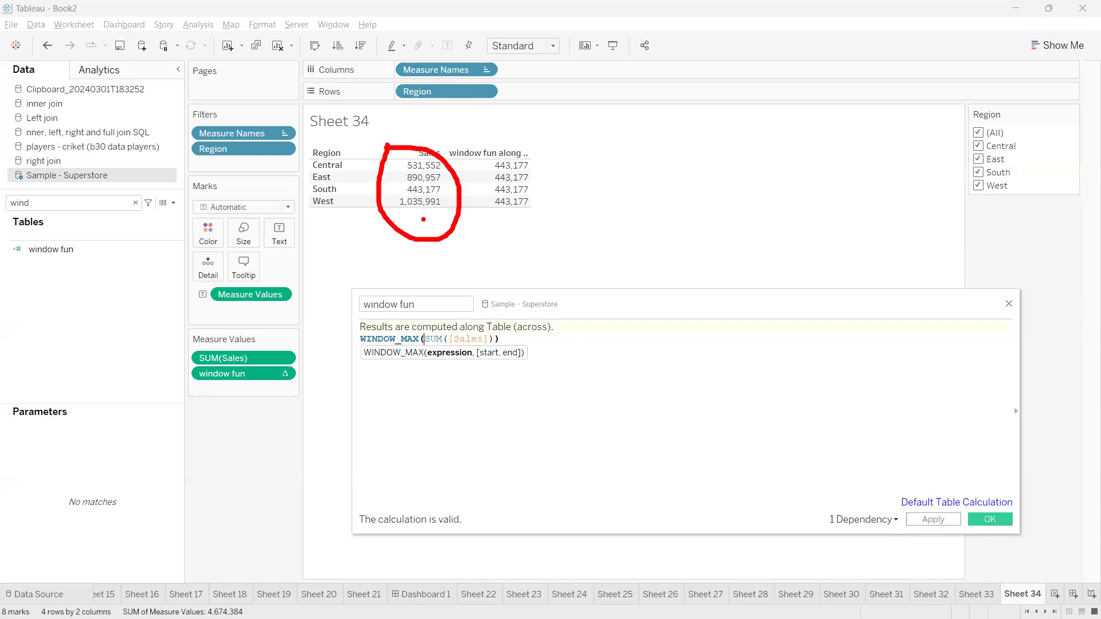
pyautogui.moveTo(402, 212); pyautogui.dragTo(452, 205)
pyautogui.press('Escape')
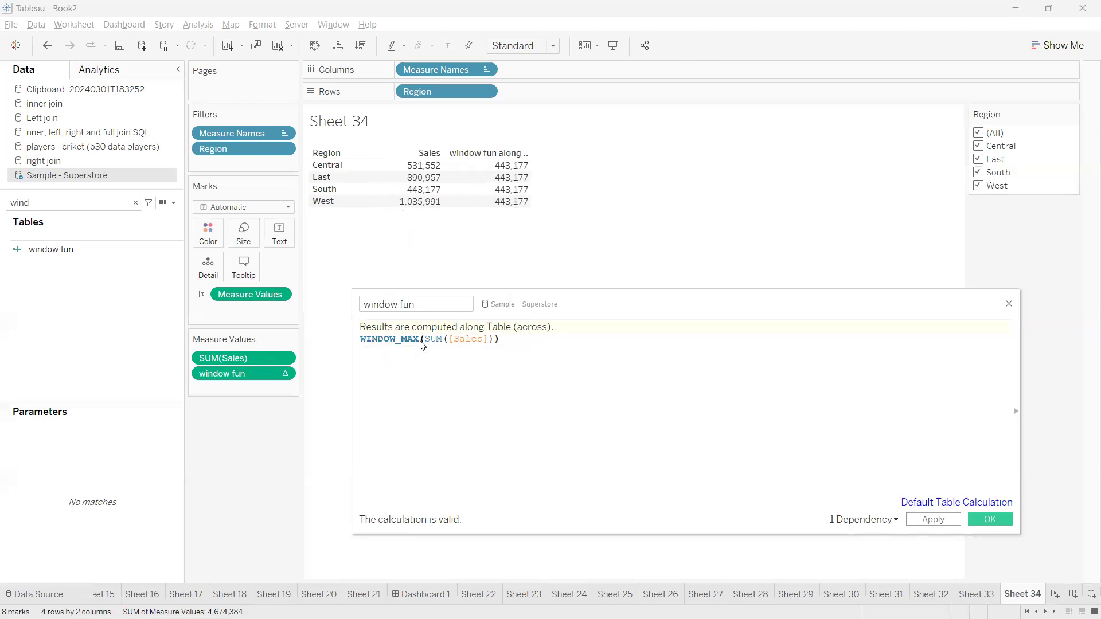
pyautogui.click(927, 520)
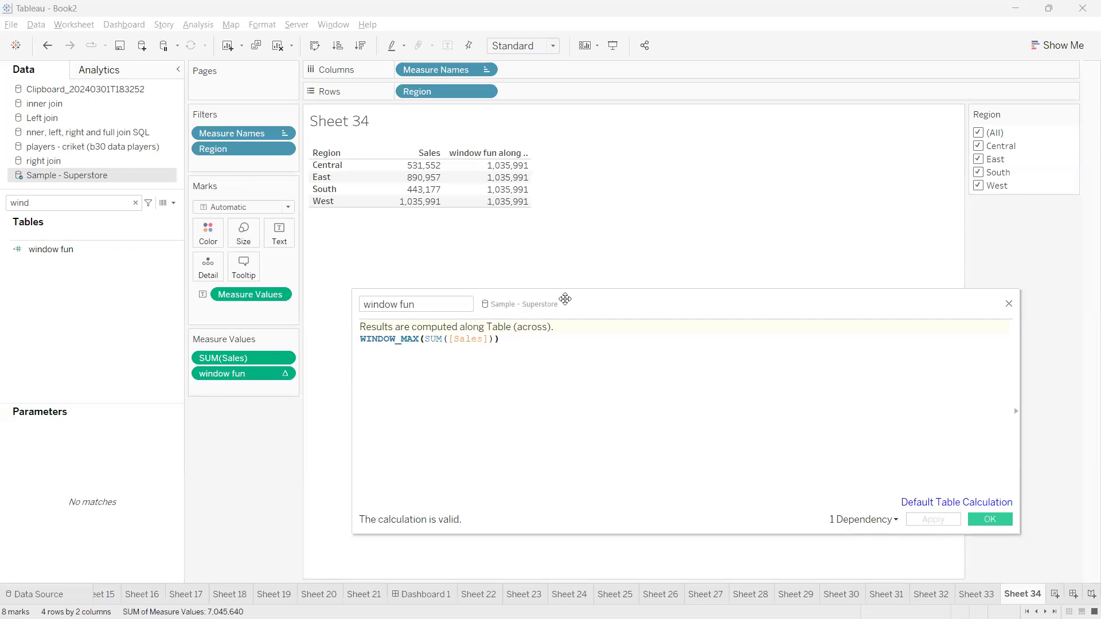
# Change the formula back to WINDOW_SUM(SUM([Sales])) and apply it, showing 2,901,677 everywhere
pyautogui.moveTo(590, 297); pyautogui.dragTo(586, 276)
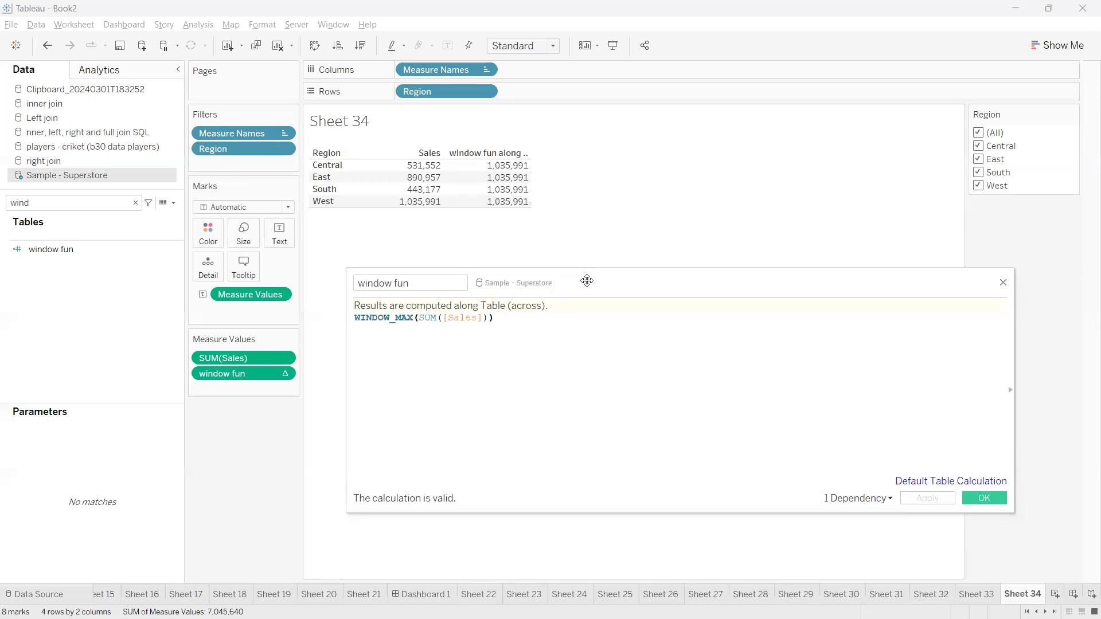
pyautogui.click(486, 319)
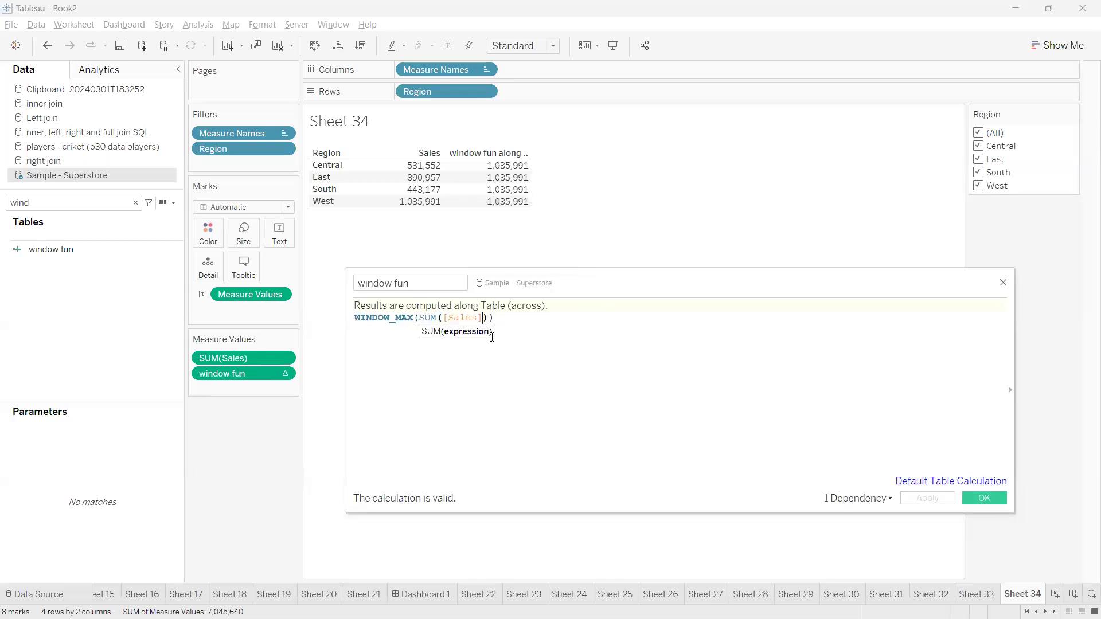
pyautogui.click(420, 318)
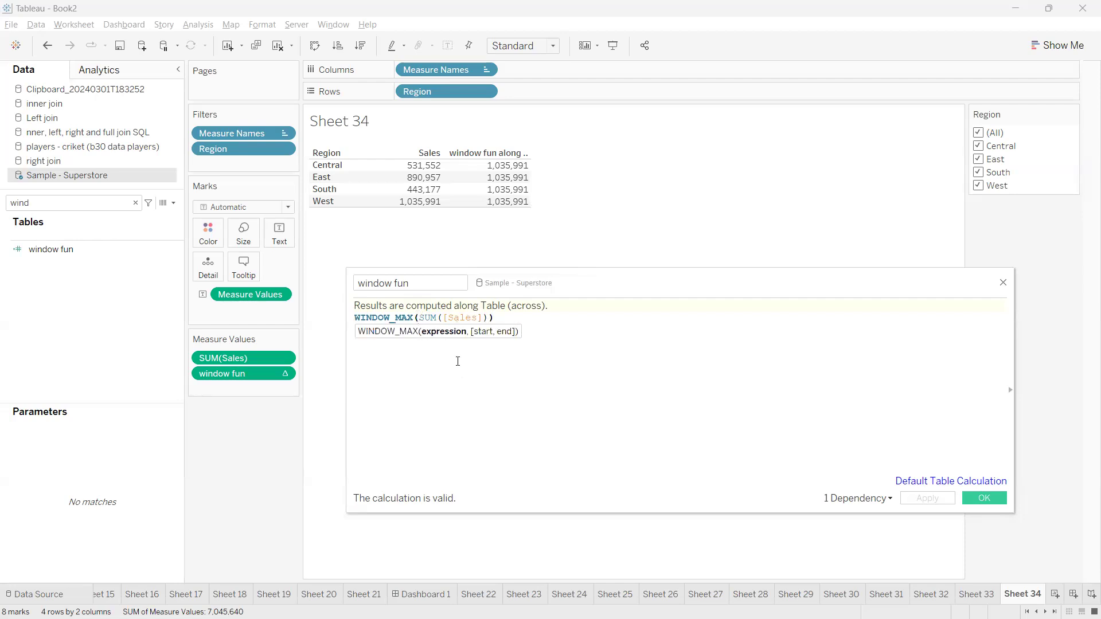
pyautogui.click(414, 317)
pyautogui.press('BackSpace')
pyautogui.press('BackSpace')
pyautogui.write('sum')
pyautogui.press('Return')
pyautogui.press('BackSpace')
pyautogui.press('BackSpace')
pyautogui.press('BackSpace')
pyautogui.press('BackSpace')
pyautogui.press('BackSpace')
pyautogui.write('sum')
pyautogui.press('Return')
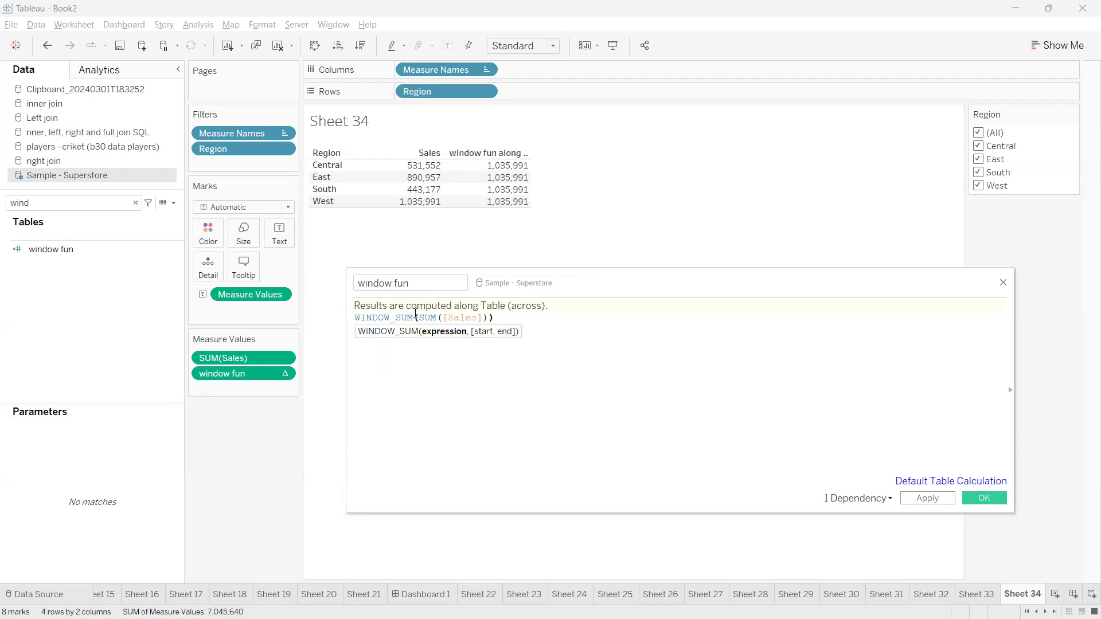
pyautogui.click(627, 320)
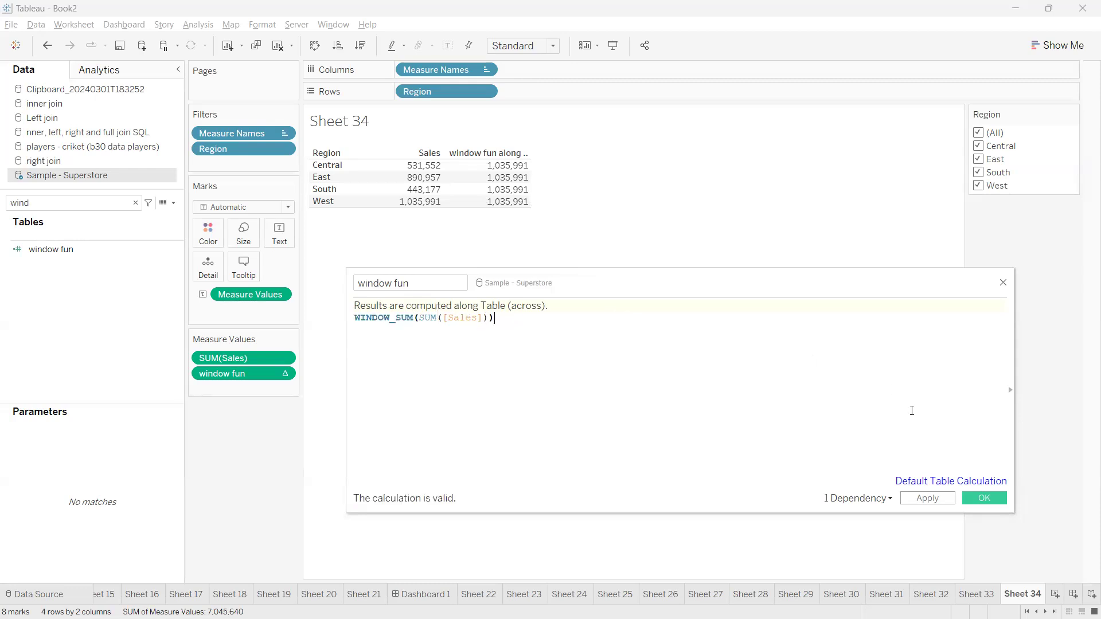
pyautogui.click(926, 497)
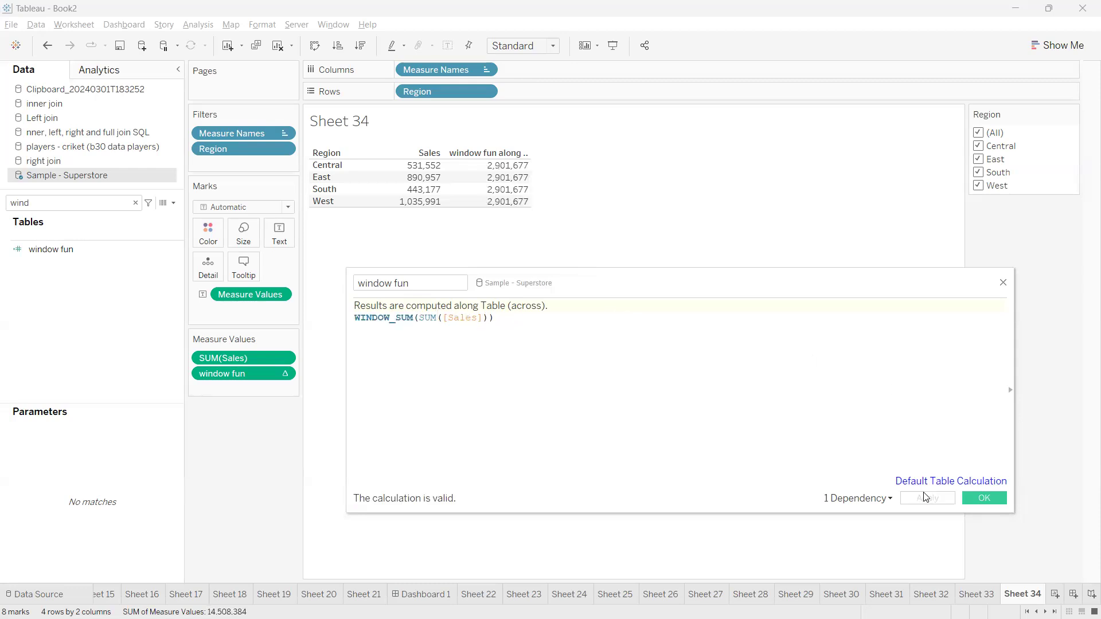
# Add start and end arguments 0,2, making WINDOW_SUM(SUM([Sales]),0,2)
pyautogui.moveTo(480, 200)
pyautogui.moveTo(516, 176)
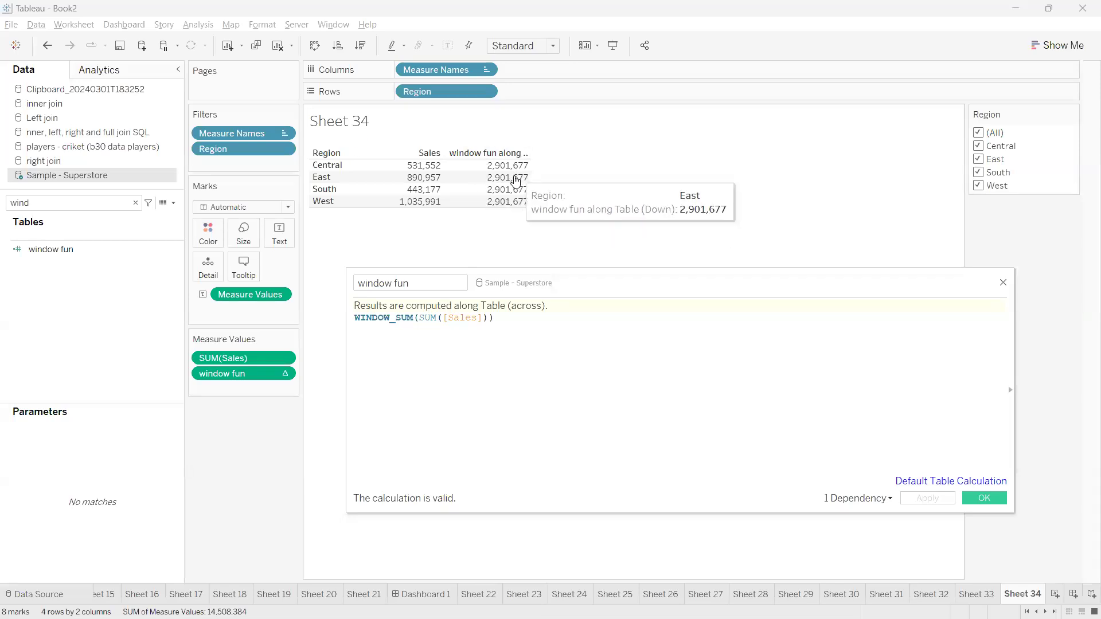
pyautogui.click(417, 318)
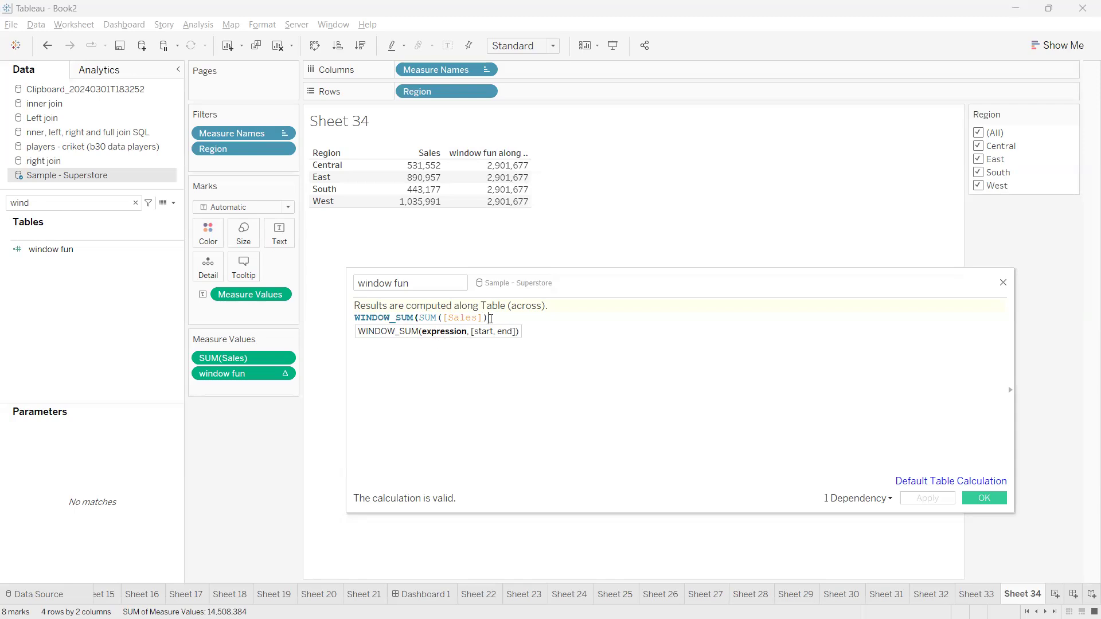
pyautogui.write(',')
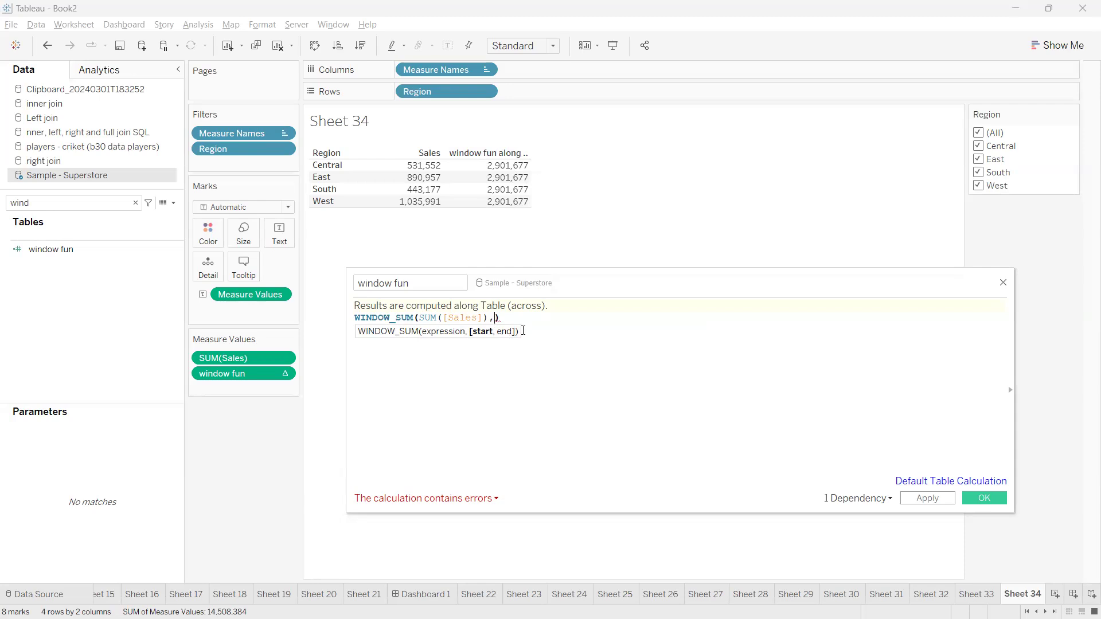
pyautogui.write('0,')
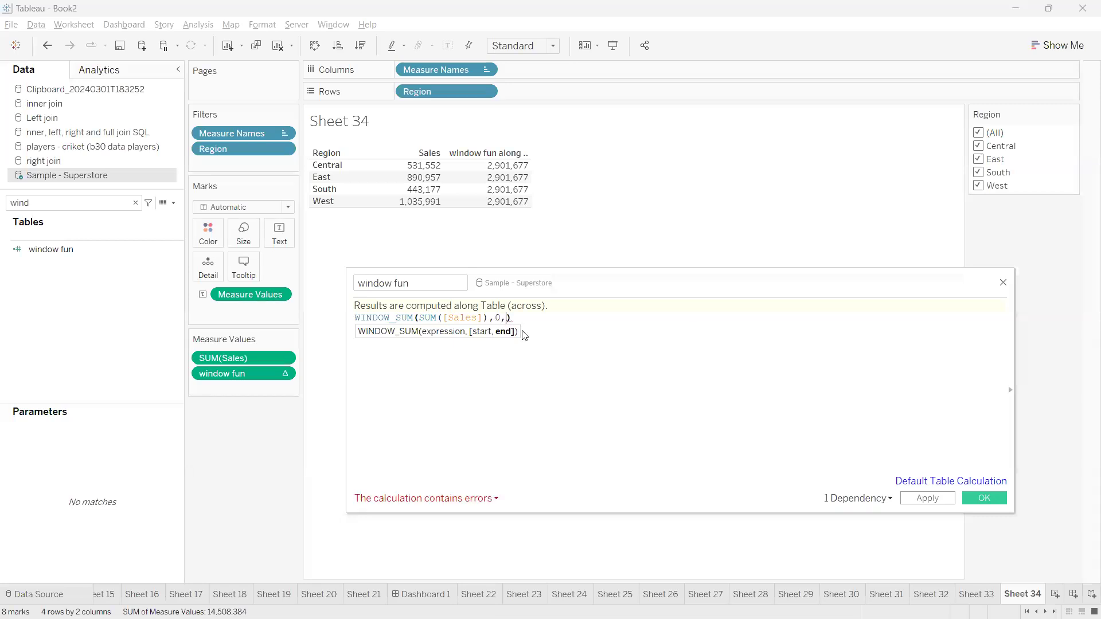
pyautogui.write('2')
pyautogui.click(521, 320)
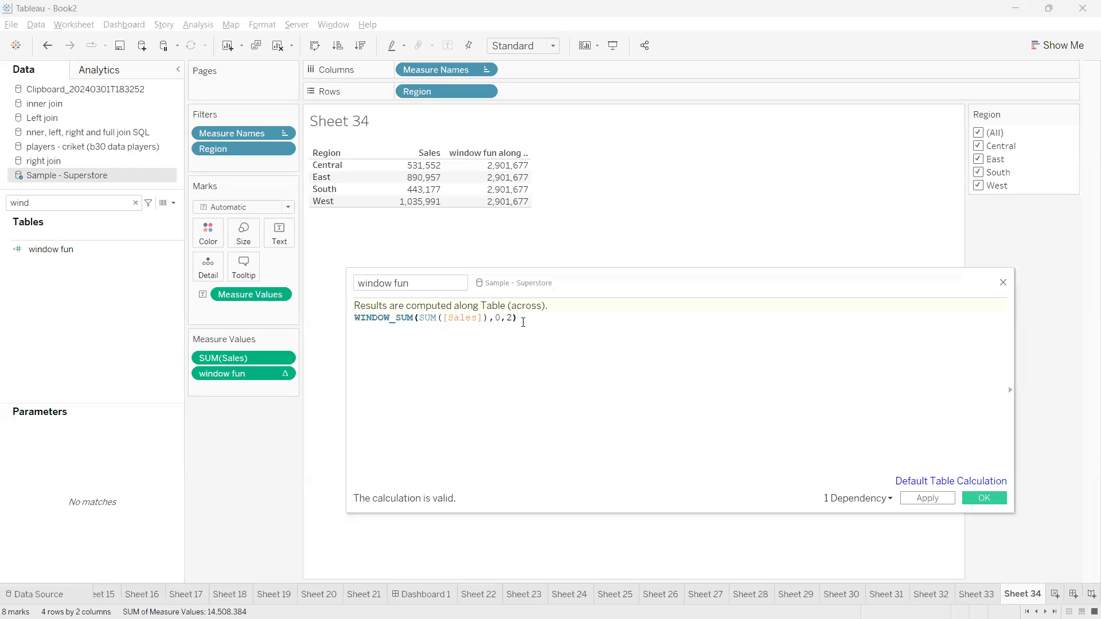
# Sketch how the 0,2 window covers each row plus the next two, then apply it
pyautogui.moveTo(460, 377)
pyautogui.mouseDown()
pyautogui.moveTo(476, 409)
pyautogui.moveTo(461, 377)
pyautogui.moveTo(487, 393)
pyautogui.moveTo(549, 381)
pyautogui.moveTo(532, 399)
pyautogui.moveTo(637, 367)
pyautogui.mouseUp()
pyautogui.moveTo(484, 438)
pyautogui.mouseDown()
pyautogui.moveTo(504, 470)
pyautogui.moveTo(588, 441)
pyautogui.moveTo(587, 458)
pyautogui.moveTo(657, 401)
pyautogui.mouseUp()
pyautogui.moveTo(533, 495)
pyautogui.mouseDown()
pyautogui.moveTo(601, 481)
pyautogui.moveTo(615, 500)
pyautogui.mouseUp()
pyautogui.moveTo(614, 487); pyautogui.dragTo(639, 475)
pyautogui.click(637, 467)
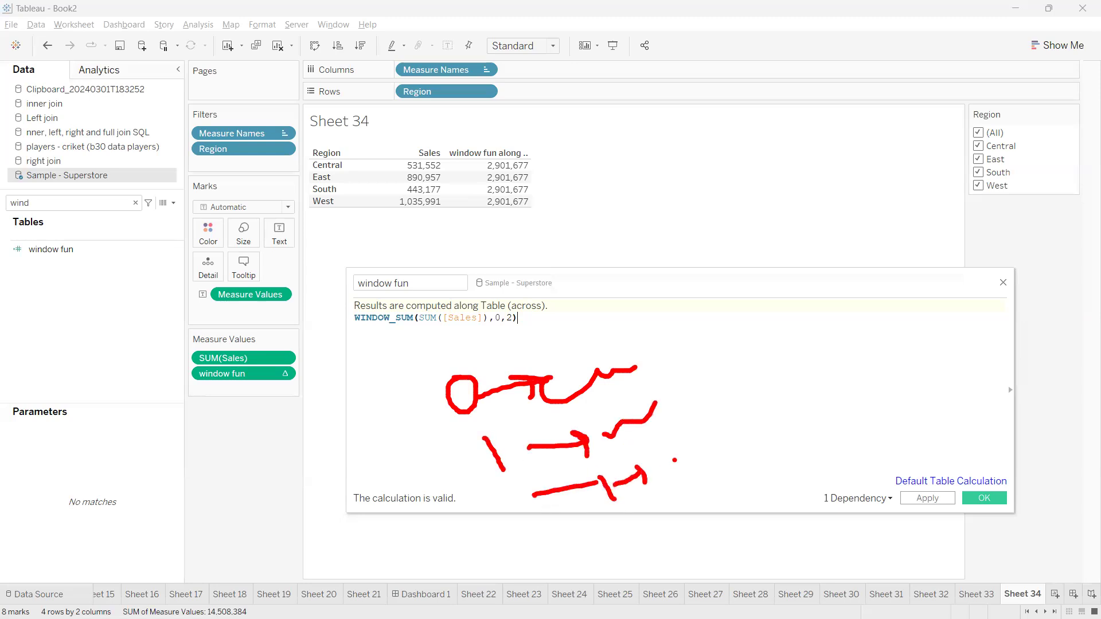
pyautogui.press('Escape')
pyautogui.hotkey('ctrl', '2')
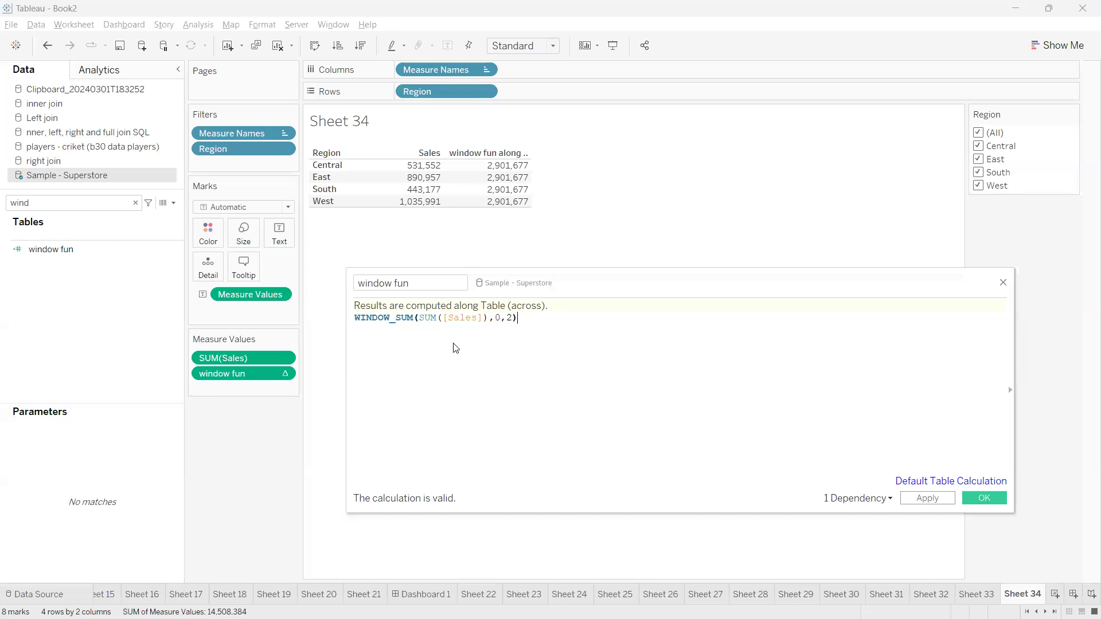
pyautogui.moveTo(423, 327)
pyautogui.mouseDown()
pyautogui.moveTo(482, 323)
pyautogui.moveTo(512, 346)
pyautogui.moveTo(510, 325)
pyautogui.moveTo(518, 349)
pyautogui.moveTo(537, 328)
pyautogui.moveTo(520, 367)
pyautogui.moveTo(509, 360)
pyautogui.moveTo(523, 378)
pyautogui.mouseUp()
pyautogui.moveTo(529, 353); pyautogui.dragTo(535, 416)
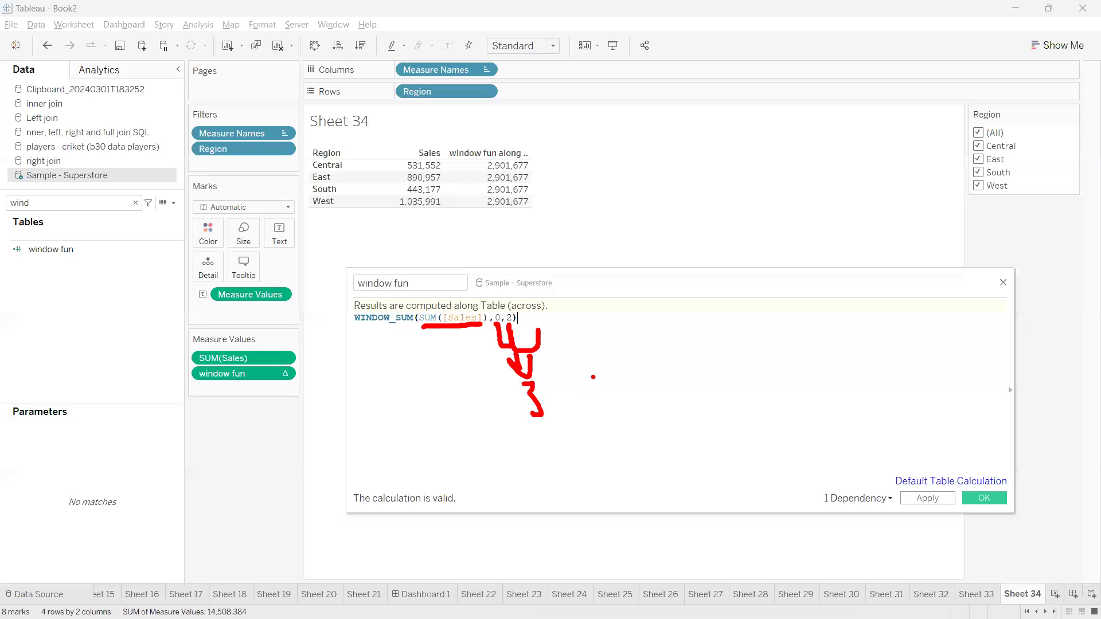
pyautogui.press('Escape')
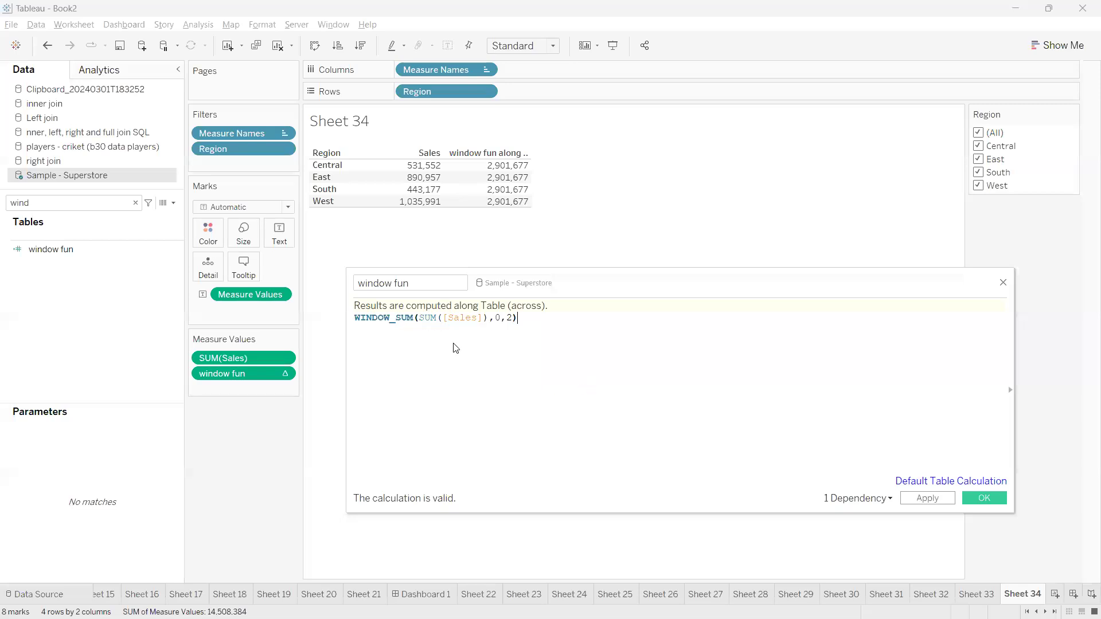
pyautogui.click(917, 498)
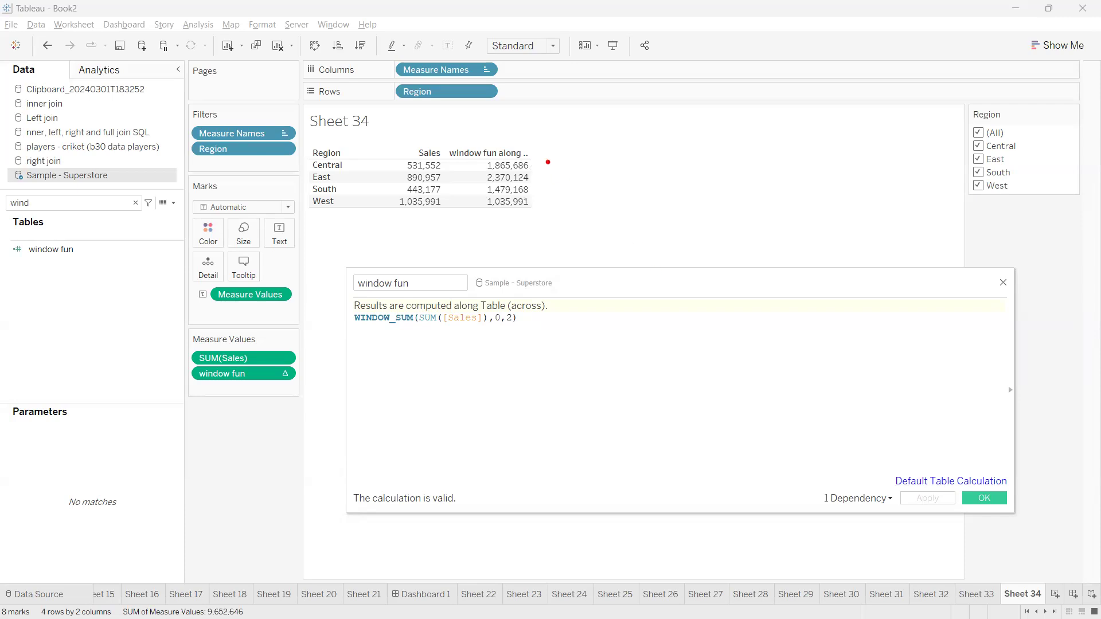
pyautogui.moveTo(537, 165); pyautogui.dragTo(589, 165)
pyautogui.moveTo(443, 166)
pyautogui.mouseDown()
pyautogui.moveTo(457, 172)
pyautogui.moveTo(443, 177)
pyautogui.moveTo(454, 184)
pyautogui.moveTo(443, 195)
pyautogui.mouseUp()
pyautogui.click(443, 200)
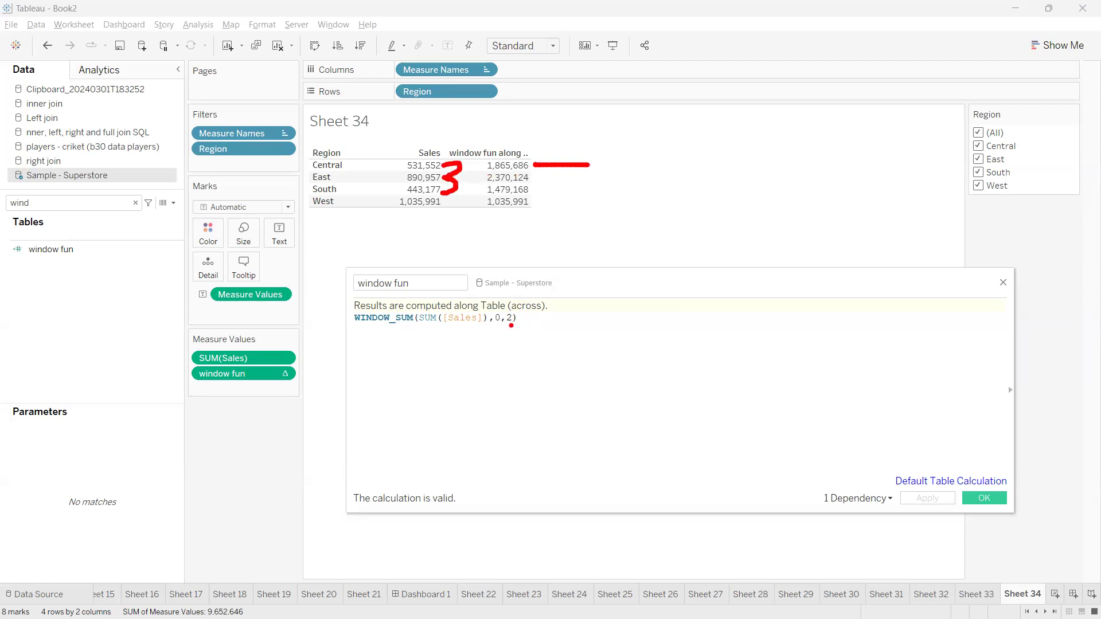
pyautogui.moveTo(502, 326); pyautogui.dragTo(513, 328)
pyautogui.moveTo(457, 177); pyautogui.dragTo(479, 164)
pyautogui.press('Escape')
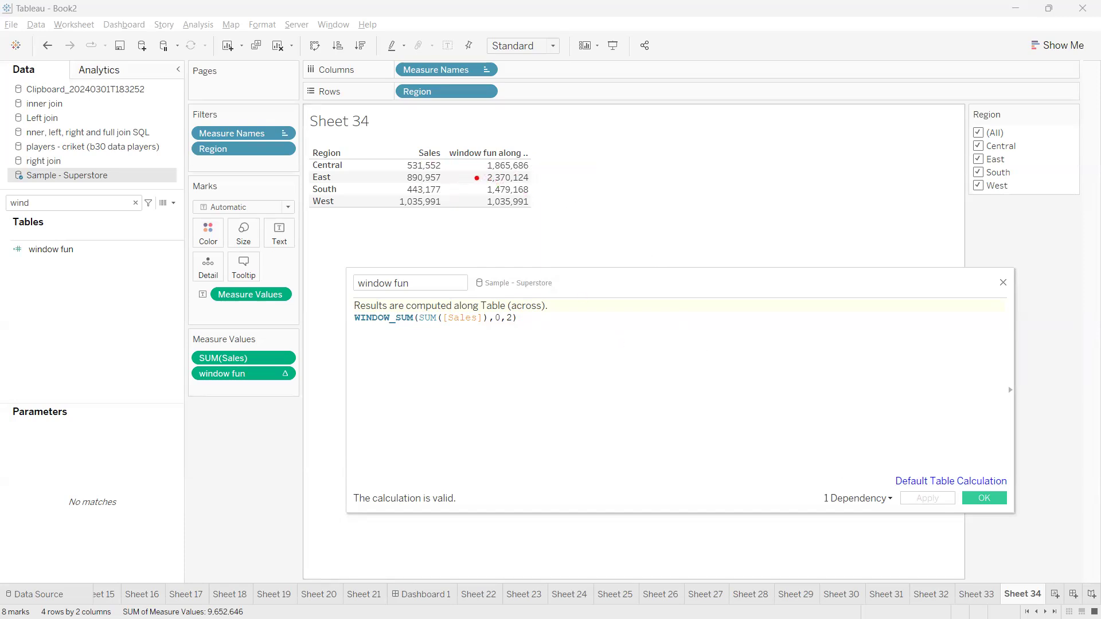
pyautogui.moveTo(499, 323); pyautogui.dragTo(512, 343)
pyautogui.moveTo(442, 176)
pyautogui.mouseDown()
pyautogui.moveTo(470, 178)
pyautogui.moveTo(450, 193)
pyautogui.moveTo(454, 205)
pyautogui.mouseUp()
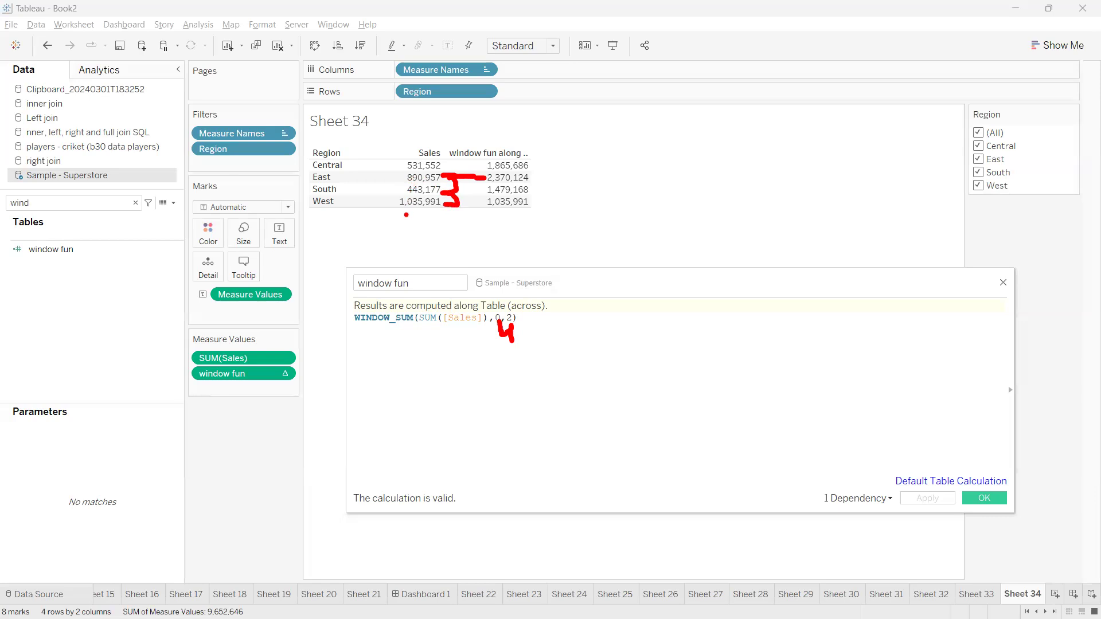
pyautogui.press('Escape')
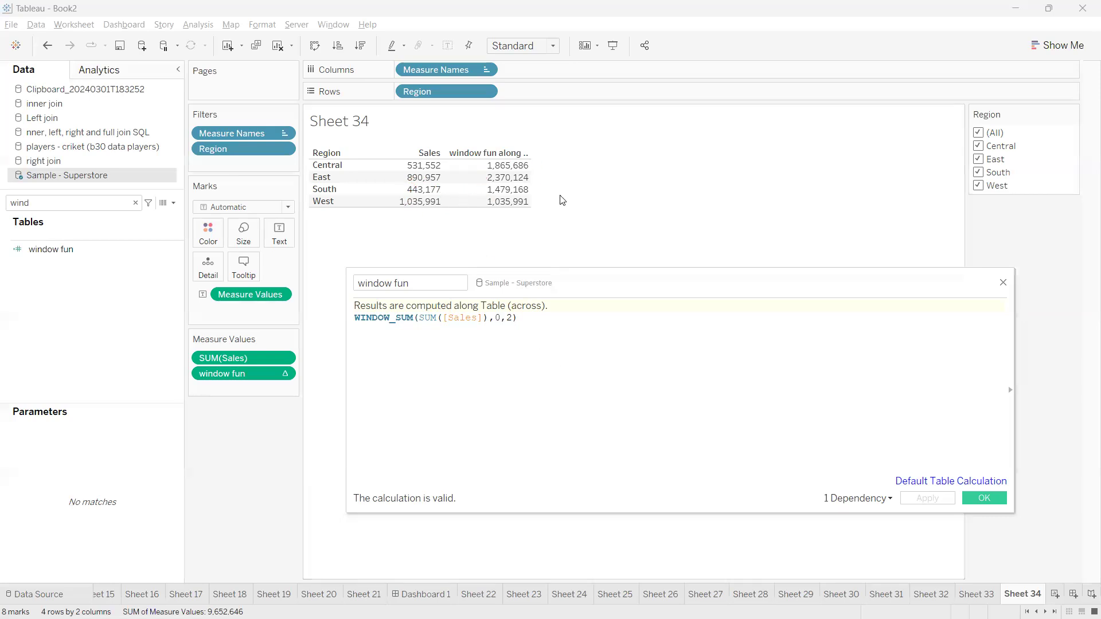
pyautogui.hotkey('ctrl', '2')
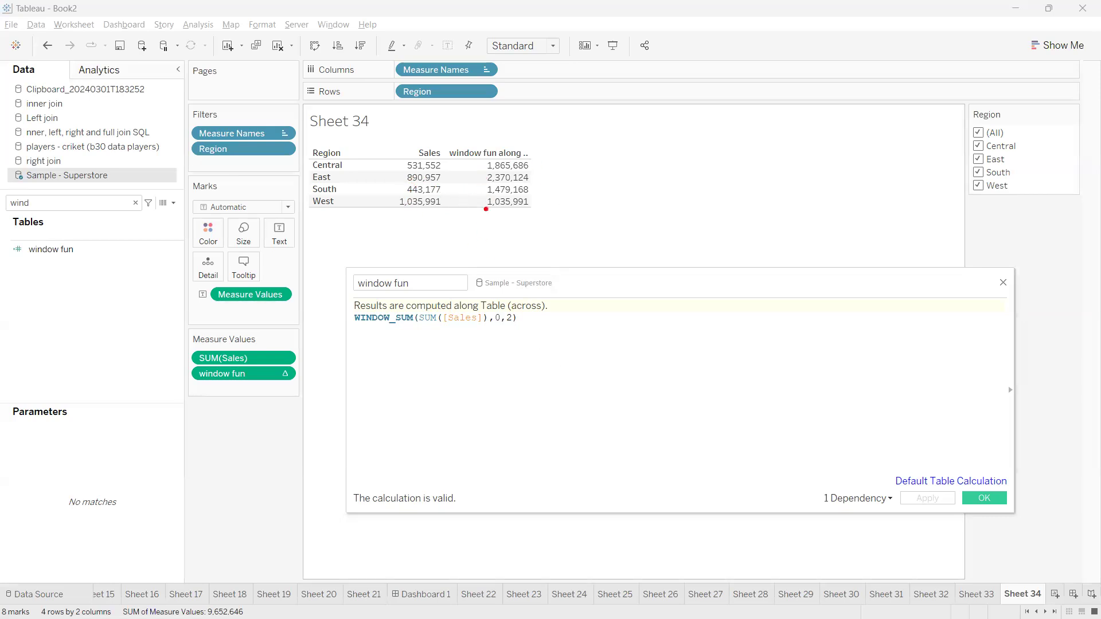
pyautogui.moveTo(475, 191)
pyautogui.mouseDown()
pyautogui.moveTo(487, 190)
pyautogui.moveTo(445, 189)
pyautogui.moveTo(454, 216)
pyautogui.mouseUp()
pyautogui.moveTo(418, 182)
pyautogui.mouseDown()
pyautogui.moveTo(401, 189)
pyautogui.moveTo(456, 210)
pyautogui.moveTo(402, 185)
pyautogui.mouseUp()
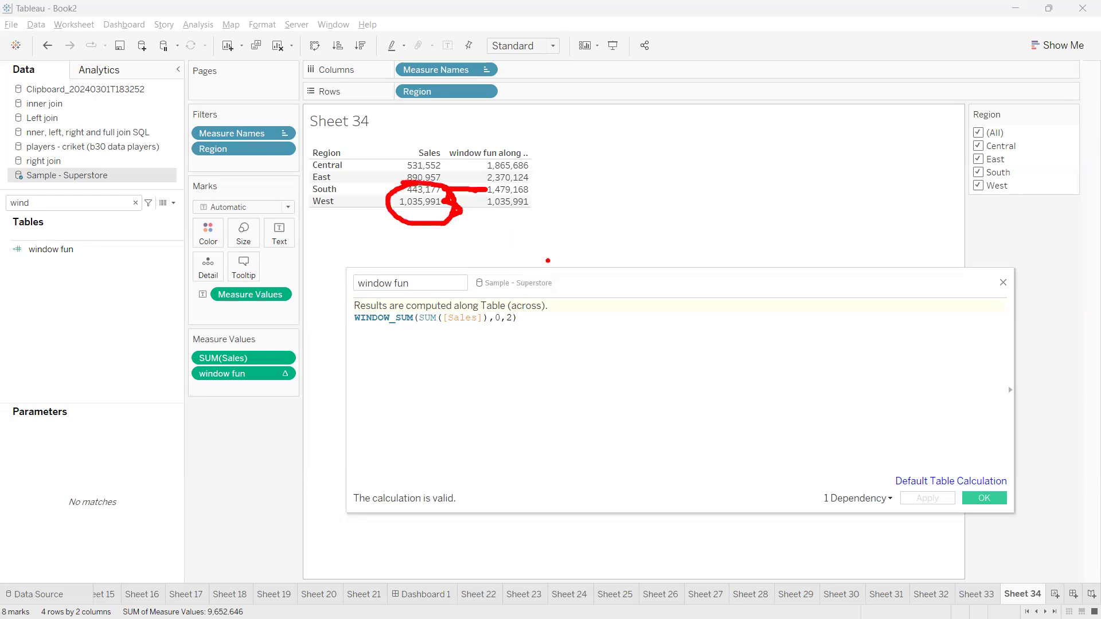
pyautogui.press('Escape')
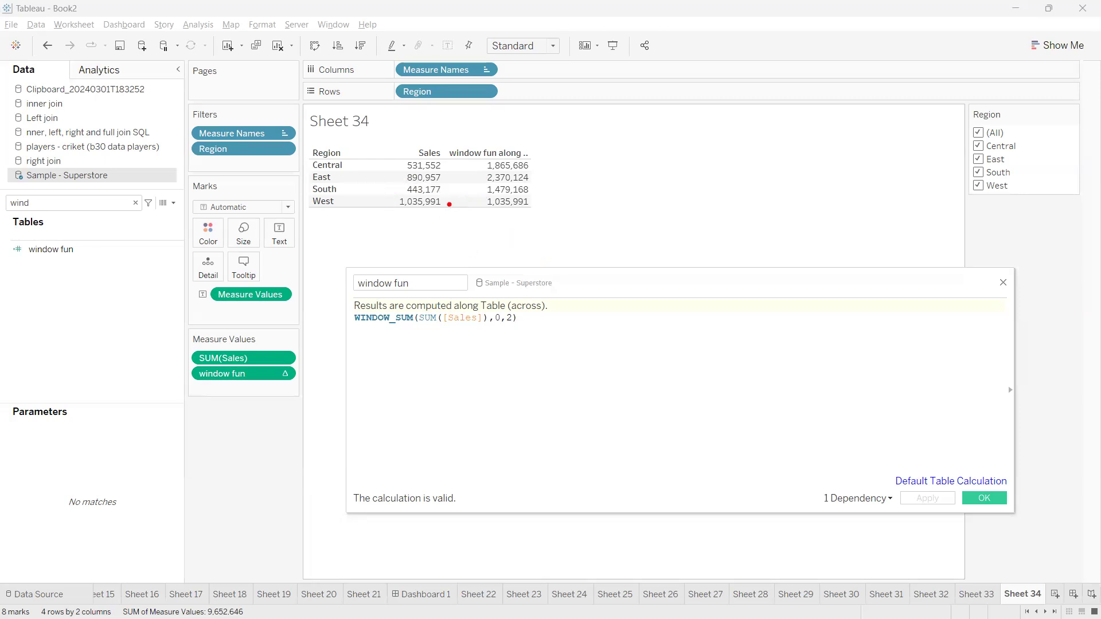
pyautogui.moveTo(478, 203)
pyautogui.mouseDown()
pyautogui.moveTo(445, 204)
pyautogui.moveTo(457, 210)
pyautogui.mouseUp()
pyautogui.moveTo(447, 207)
pyautogui.mouseDown()
pyautogui.moveTo(459, 248)
pyautogui.moveTo(435, 226)
pyautogui.moveTo(491, 202)
pyautogui.moveTo(455, 201)
pyautogui.mouseUp()
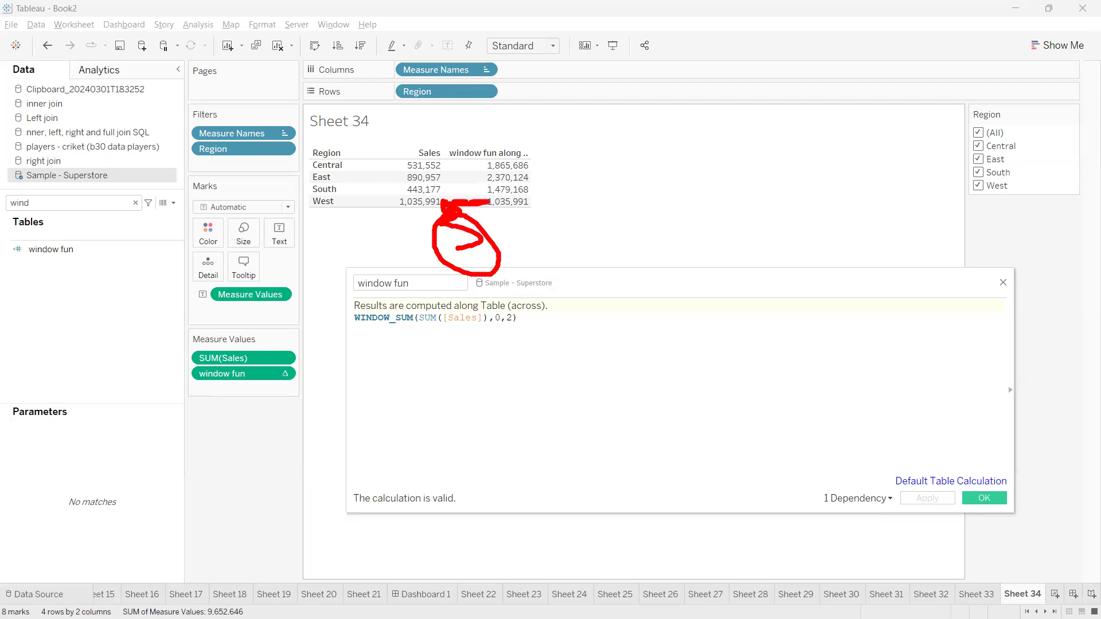
pyautogui.press('Escape')
pyautogui.click(519, 319)
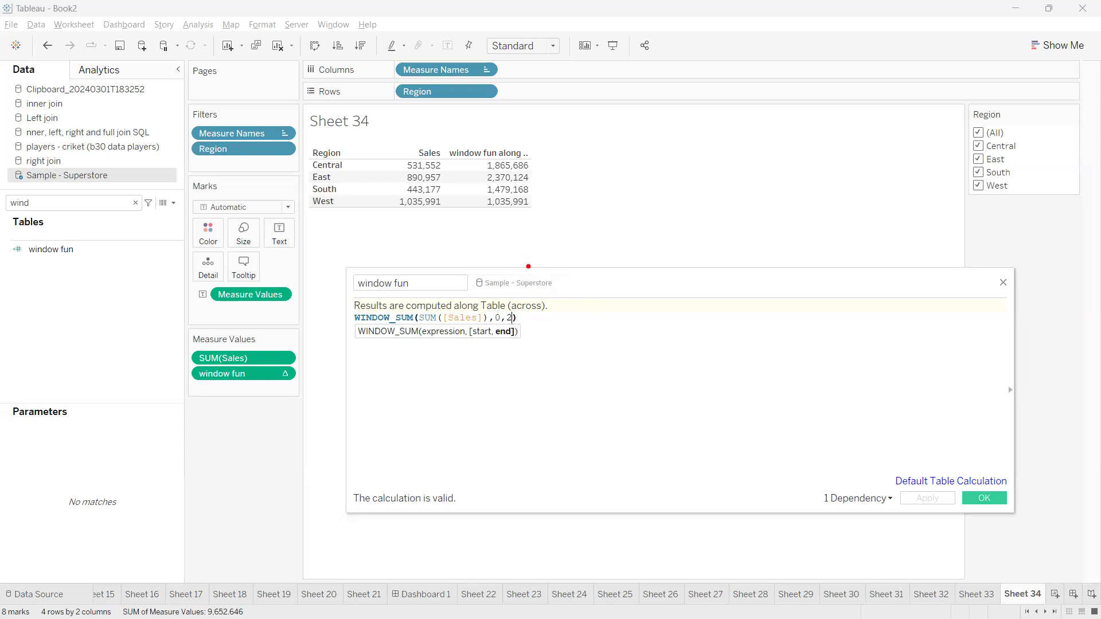
pyautogui.moveTo(514, 323)
pyautogui.mouseDown()
pyautogui.moveTo(609, 351)
pyautogui.moveTo(571, 347)
pyautogui.mouseUp()
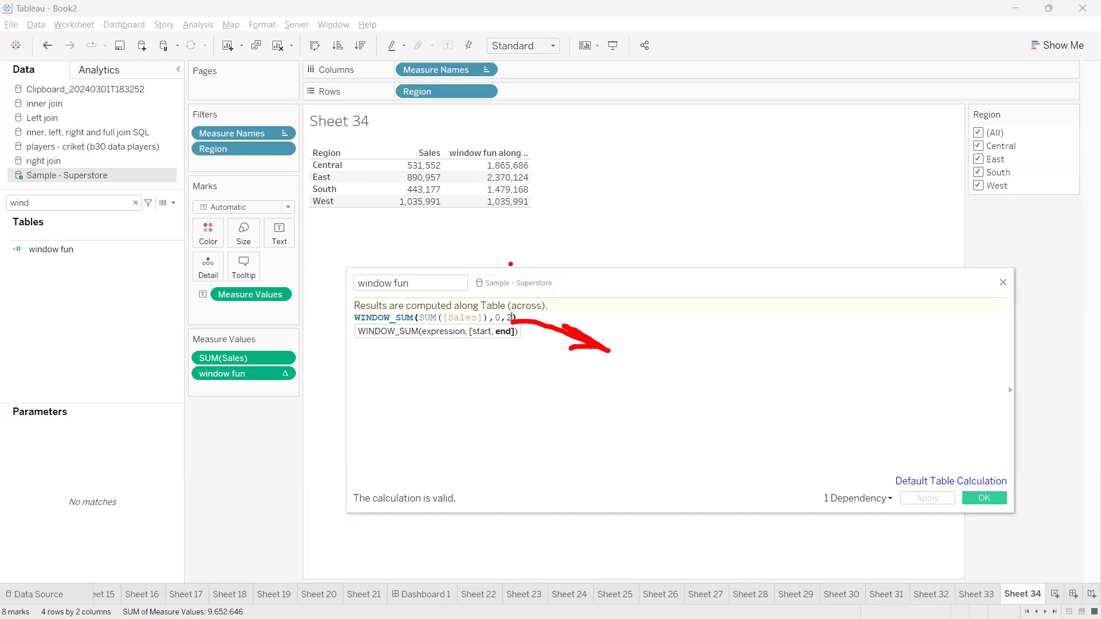
pyautogui.moveTo(446, 164)
pyautogui.mouseDown()
pyautogui.moveTo(487, 164)
pyautogui.moveTo(439, 128)
pyautogui.moveTo(456, 153)
pyautogui.moveTo(440, 152)
pyautogui.mouseUp()
# Replace the window arguments 0,2 with -2,0 and apply, giving West 2,370,124
pyautogui.press('Escape')
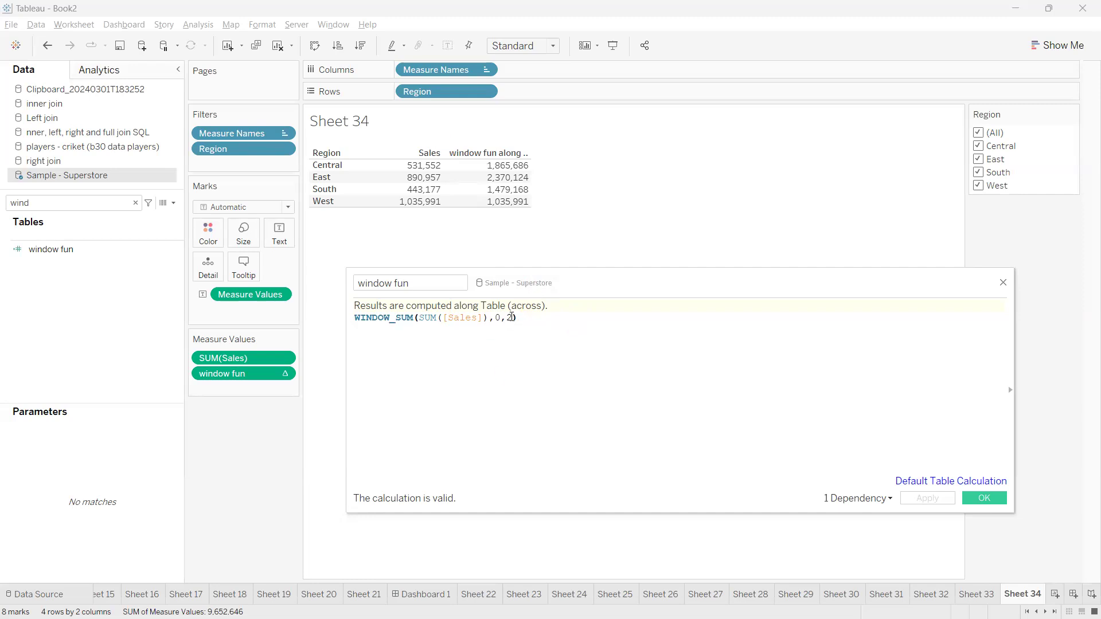
pyautogui.press('BackSpace')
pyautogui.press('BackSpace')
pyautogui.press('BackSpace')
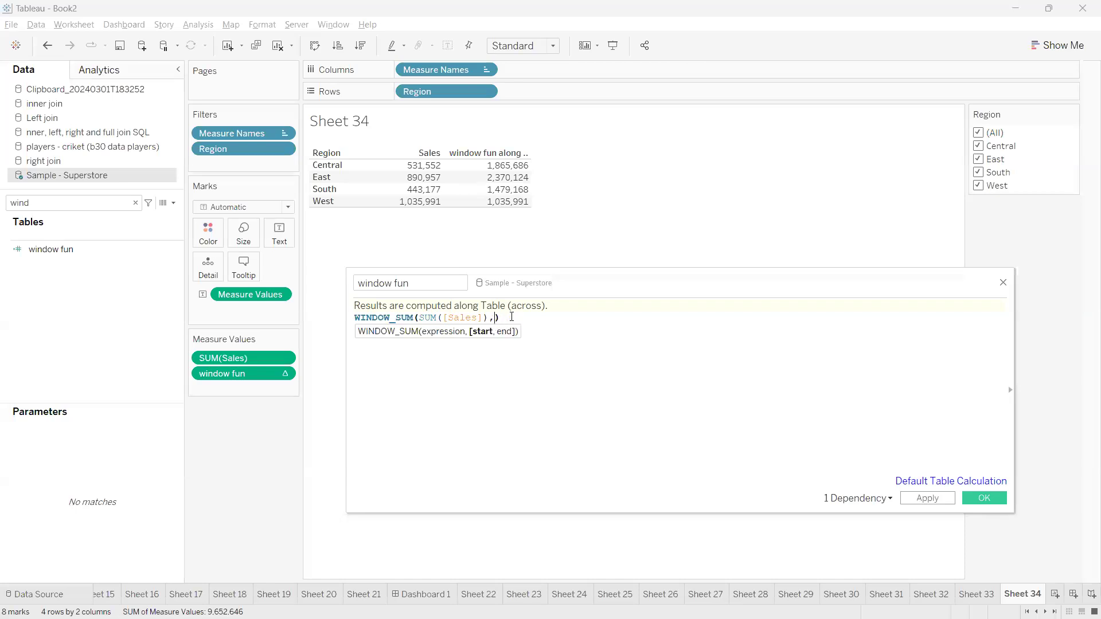
pyautogui.write('-2,')
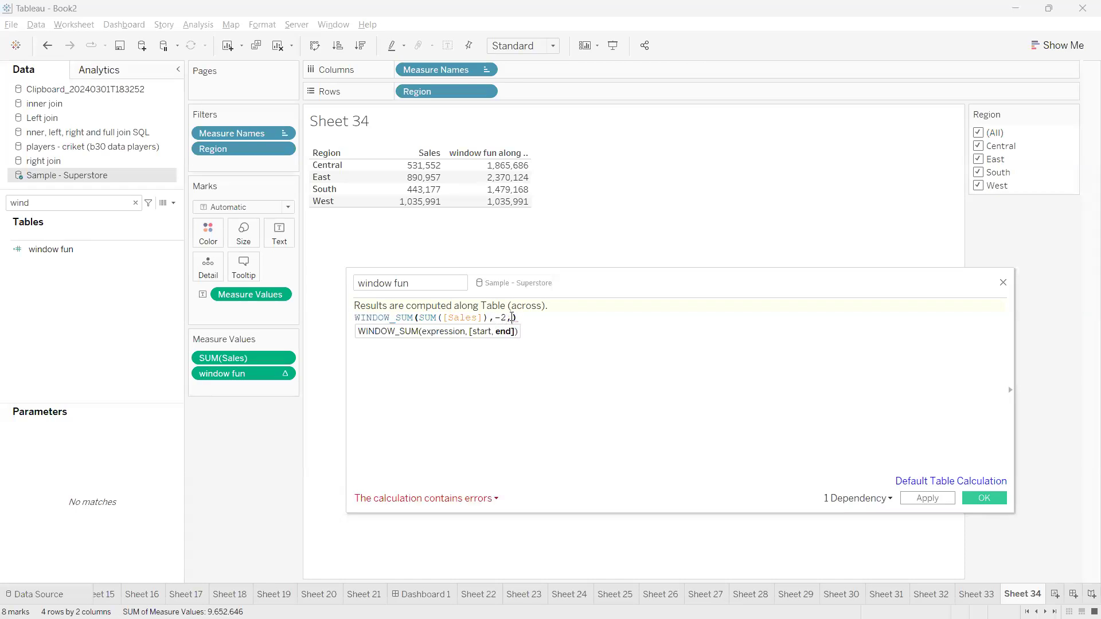
pyautogui.write('0')
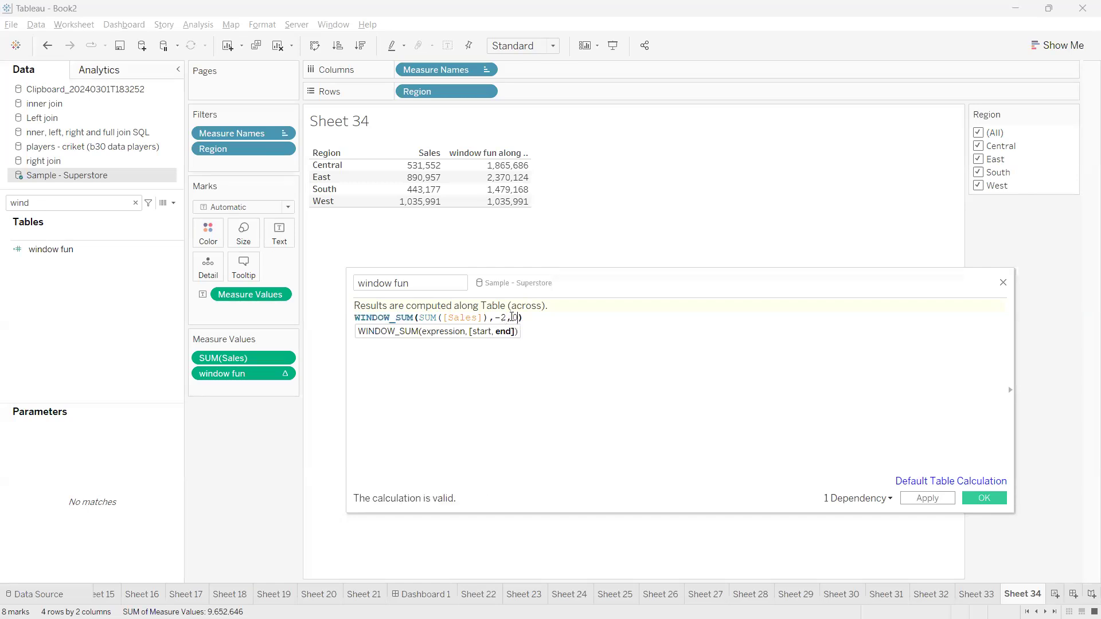
pyautogui.click(928, 499)
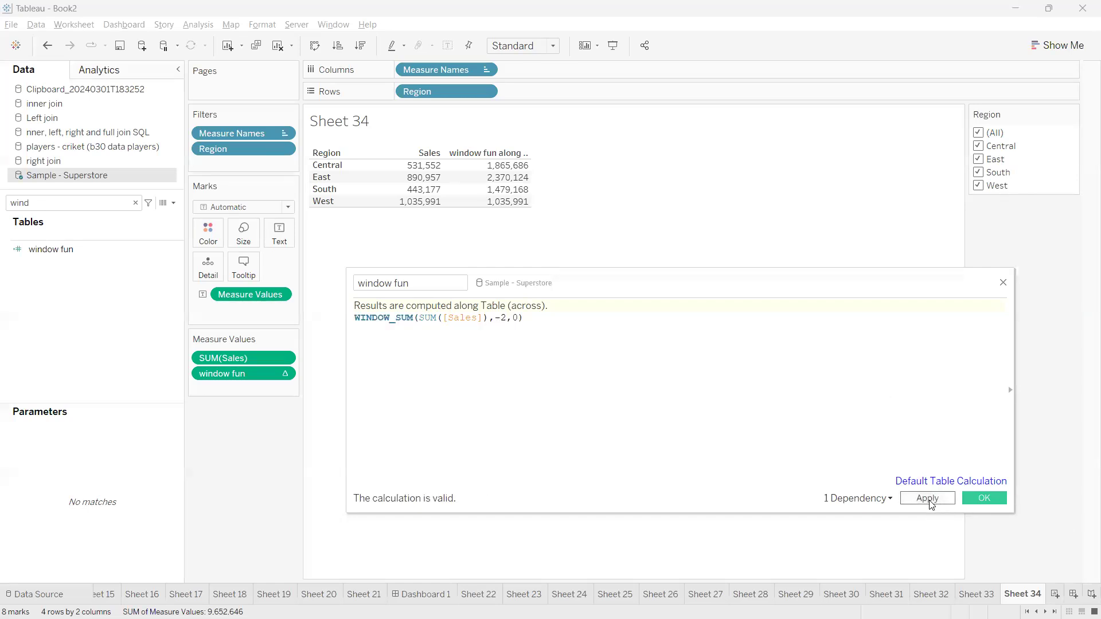
pyautogui.click(929, 499)
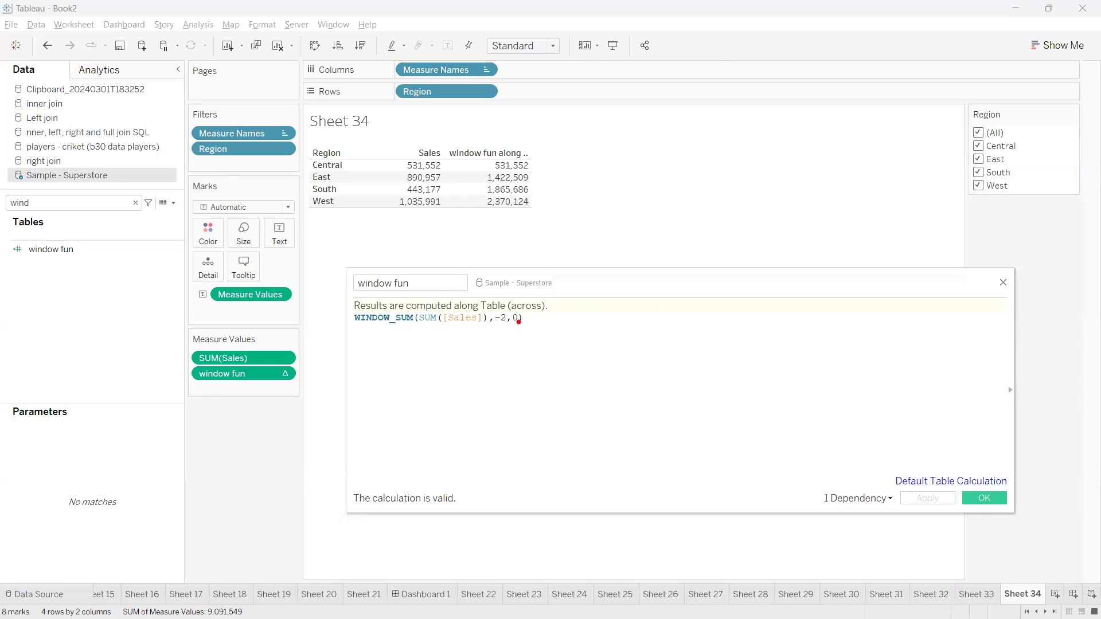
# Annotate the -2,0 offsets in the formula with an explanatory sketch
pyautogui.moveTo(493, 326)
pyautogui.mouseDown()
pyautogui.moveTo(506, 326)
pyautogui.moveTo(495, 347)
pyautogui.moveTo(518, 323)
pyautogui.mouseUp()
pyautogui.moveTo(495, 382)
pyautogui.mouseDown()
pyautogui.moveTo(599, 343)
pyautogui.moveTo(612, 363)
pyautogui.mouseUp()
pyautogui.moveTo(625, 343); pyautogui.dragTo(633, 376)
pyautogui.moveTo(644, 319); pyautogui.dragTo(668, 320)
pyautogui.moveTo(556, 408)
pyautogui.mouseDown()
pyautogui.moveTo(640, 397)
pyautogui.moveTo(669, 313)
pyautogui.moveTo(472, 360)
pyautogui.moveTo(634, 408)
pyautogui.mouseUp()
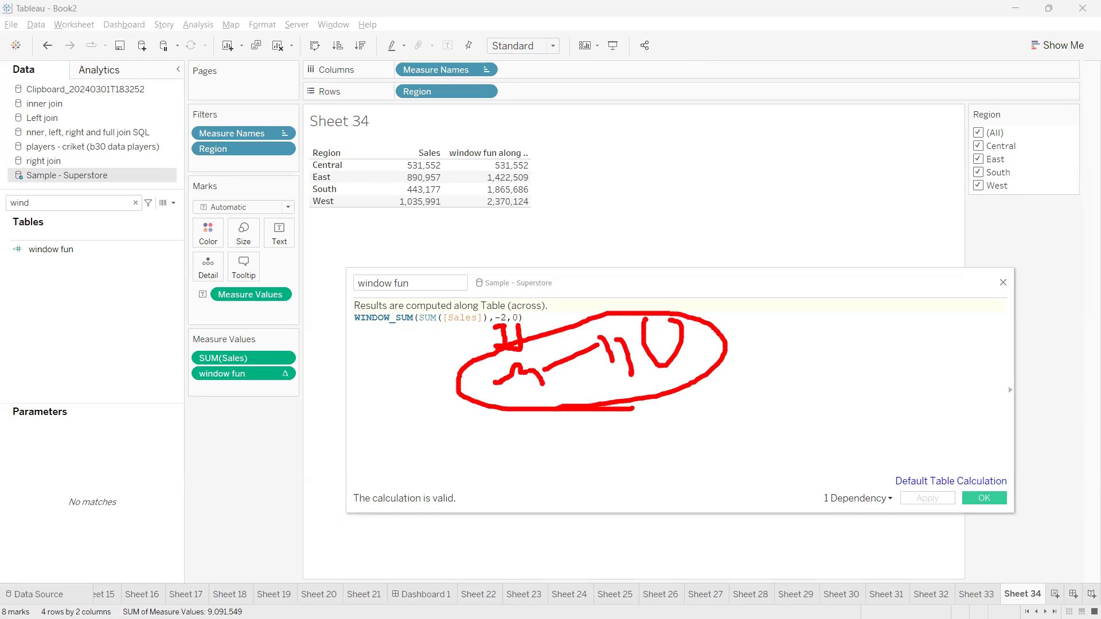
pyautogui.press('Escape')
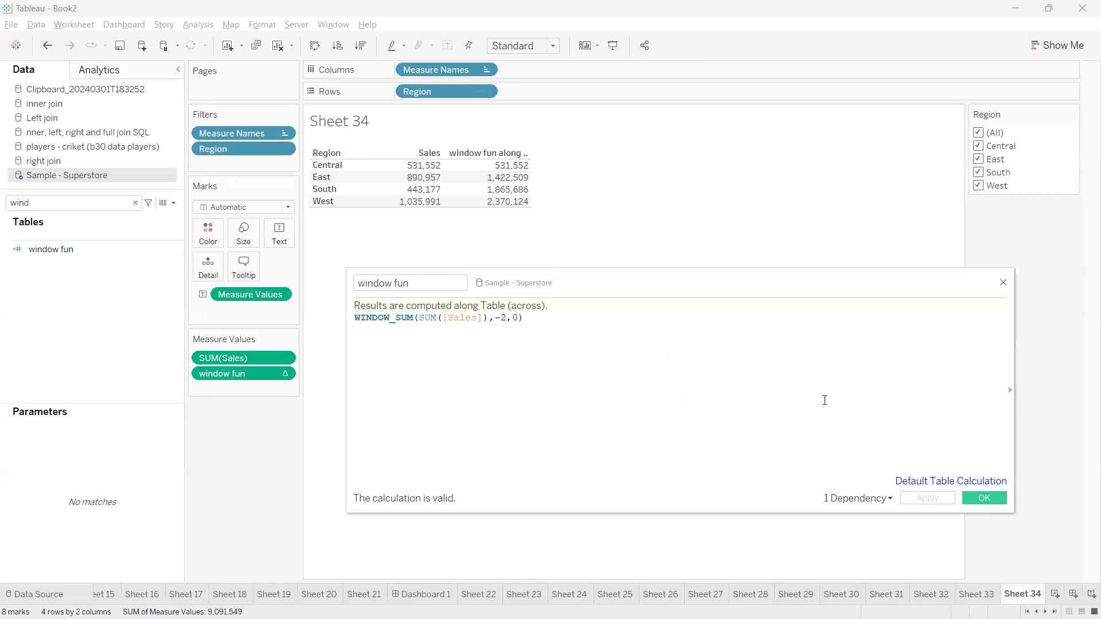
# Mark Central's 531,552 and East's 1,422,509 window values, then confirm the calculation with OK
pyautogui.moveTo(488, 165); pyautogui.dragTo(447, 162)
pyautogui.moveTo(402, 164)
pyautogui.mouseDown()
pyautogui.moveTo(379, 141)
pyautogui.moveTo(411, 135)
pyautogui.mouseUp()
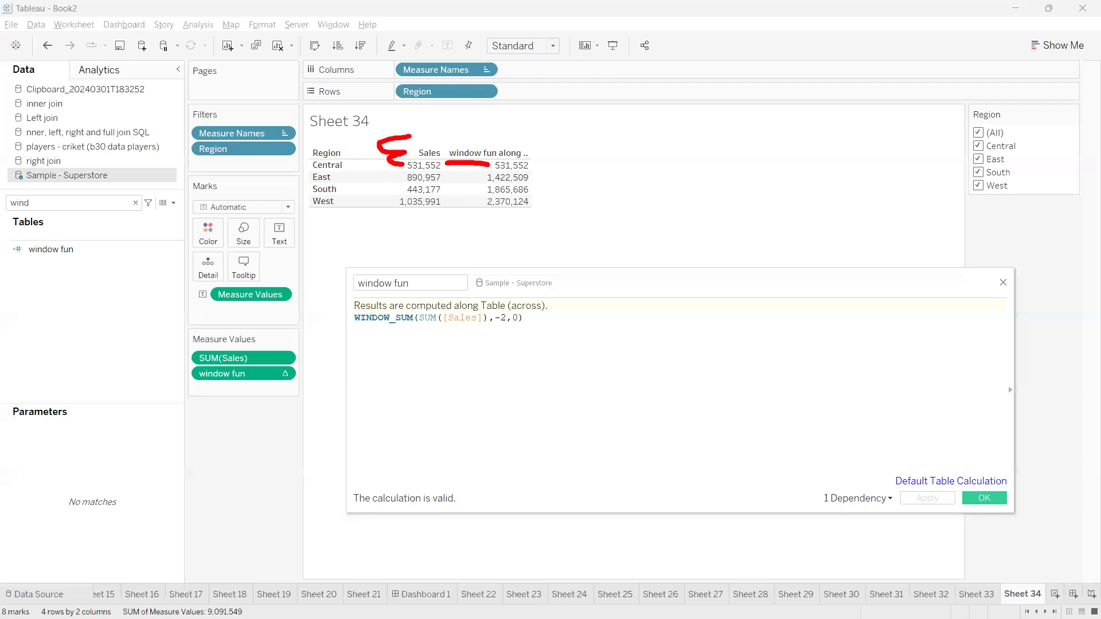
pyautogui.moveTo(540, 165); pyautogui.dragTo(582, 134)
pyautogui.moveTo(473, 179)
pyautogui.mouseDown()
pyautogui.moveTo(485, 179)
pyautogui.moveTo(445, 179)
pyautogui.moveTo(447, 164)
pyautogui.moveTo(408, 131)
pyautogui.moveTo(387, 182)
pyautogui.moveTo(446, 181)
pyautogui.moveTo(455, 167)
pyautogui.mouseUp()
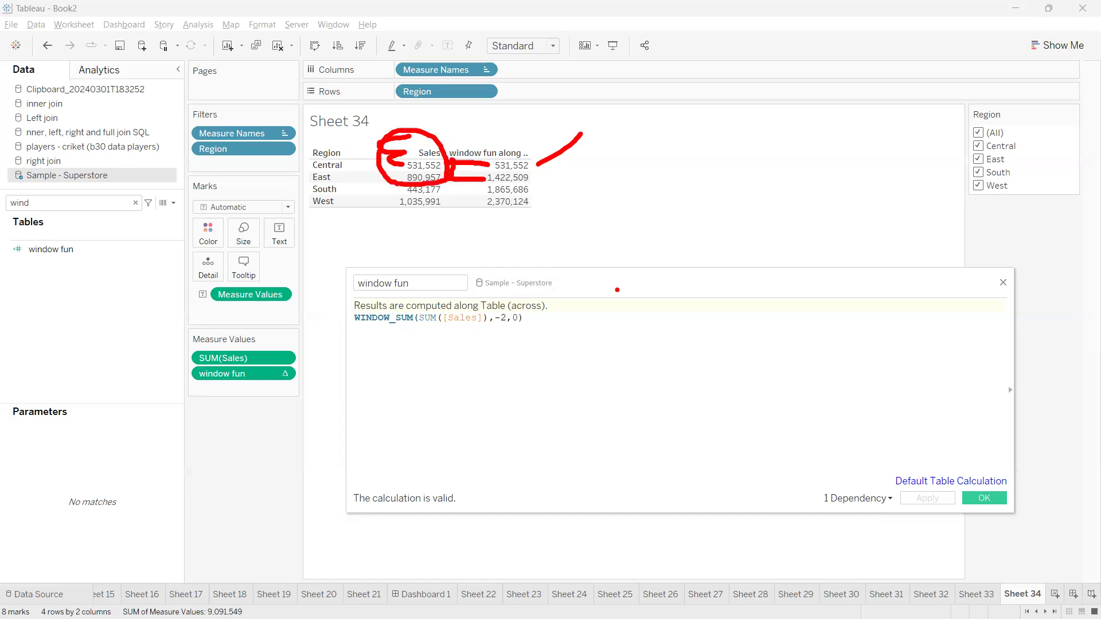
pyautogui.press('Escape')
pyautogui.moveTo(584, 282); pyautogui.dragTo(555, 277)
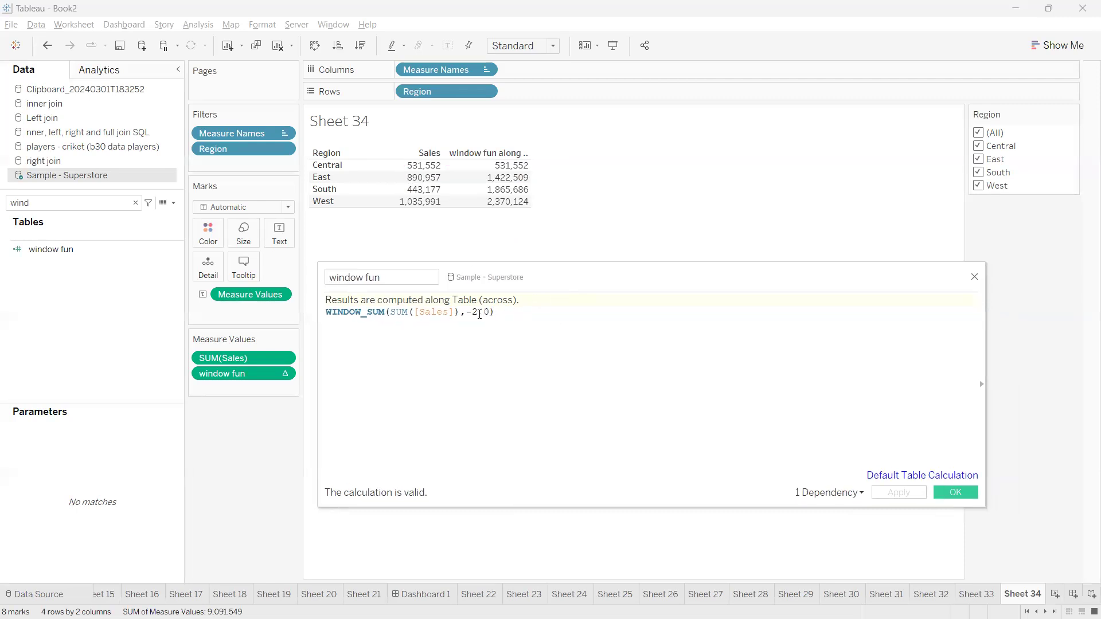
pyautogui.moveTo(533, 278); pyautogui.dragTo(531, 270)
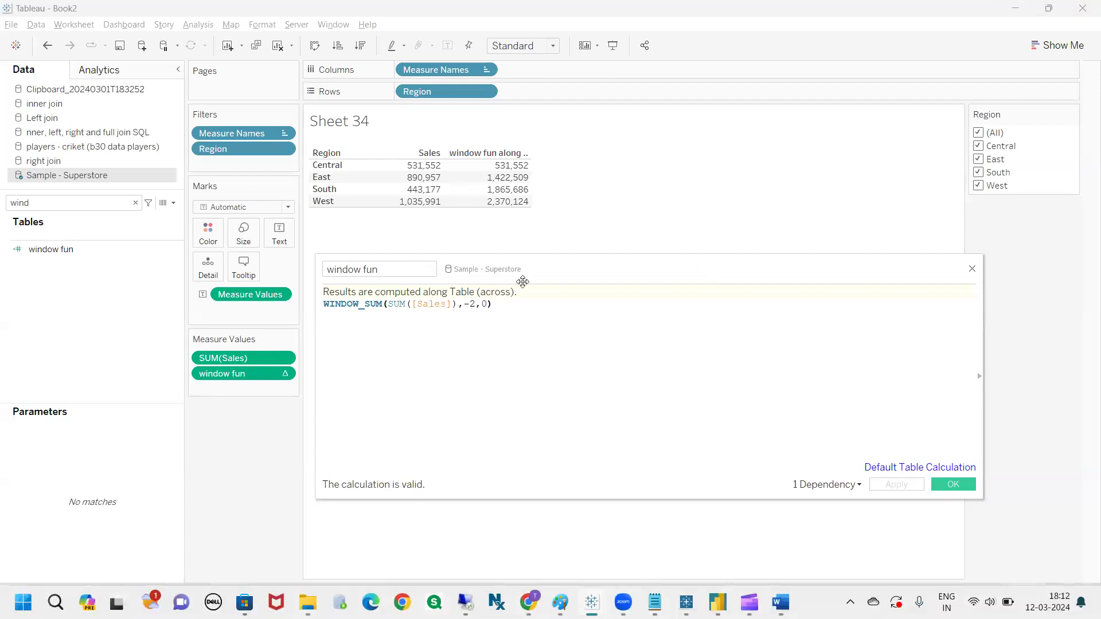
pyautogui.moveTo(555, 270); pyautogui.dragTo(530, 273)
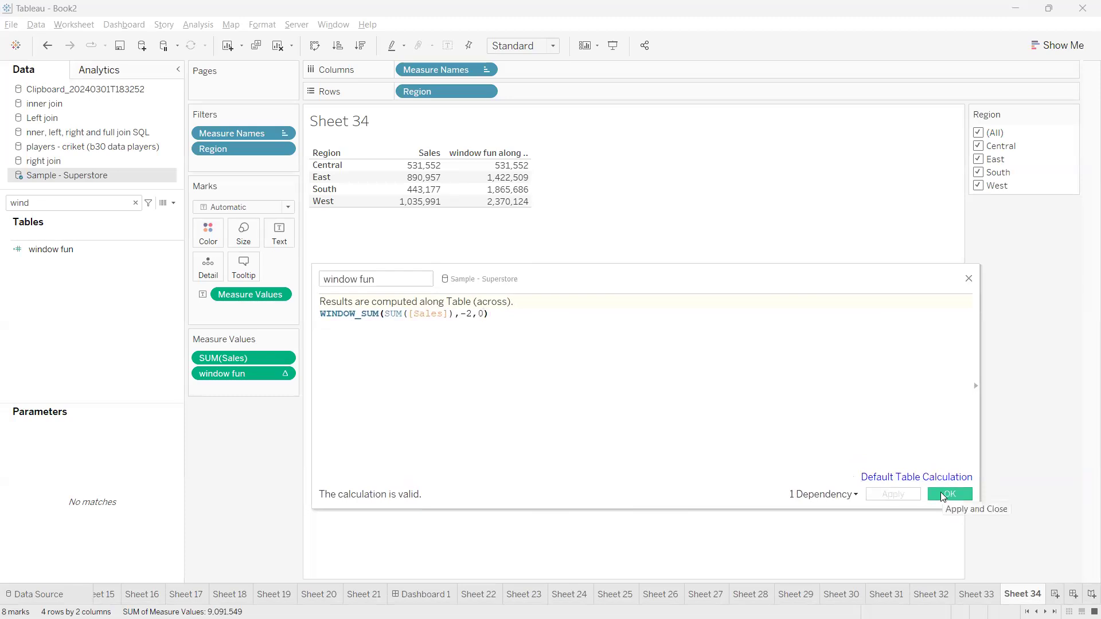
pyautogui.click(943, 495)
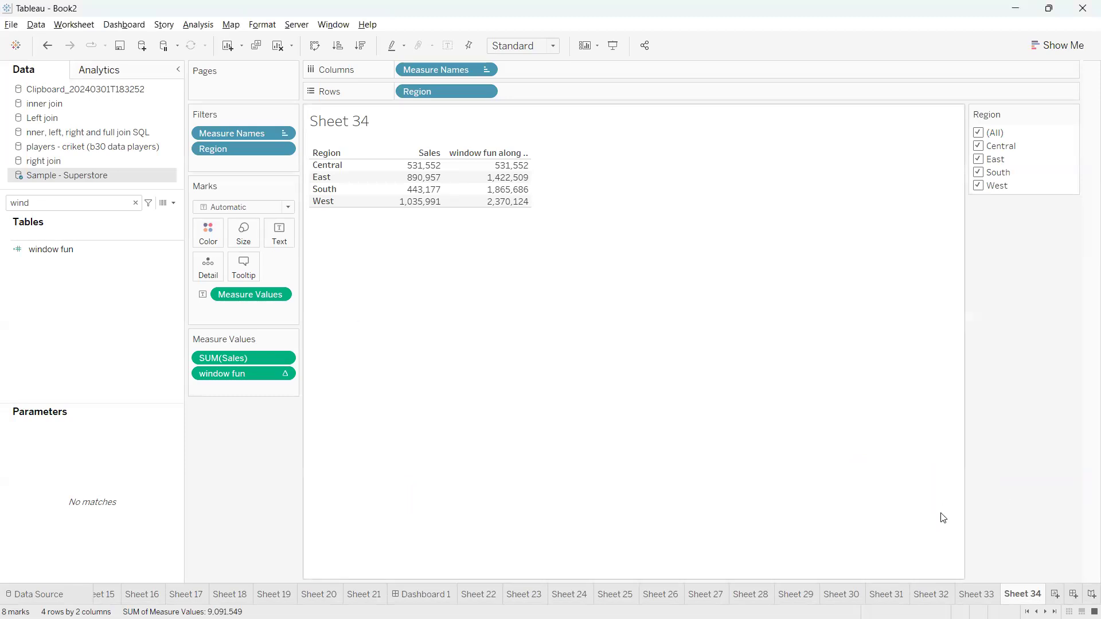
# Add empty Sheet 35 with all fields listed, then open a maximized blank Excel workbook
pyautogui.click(1056, 594)
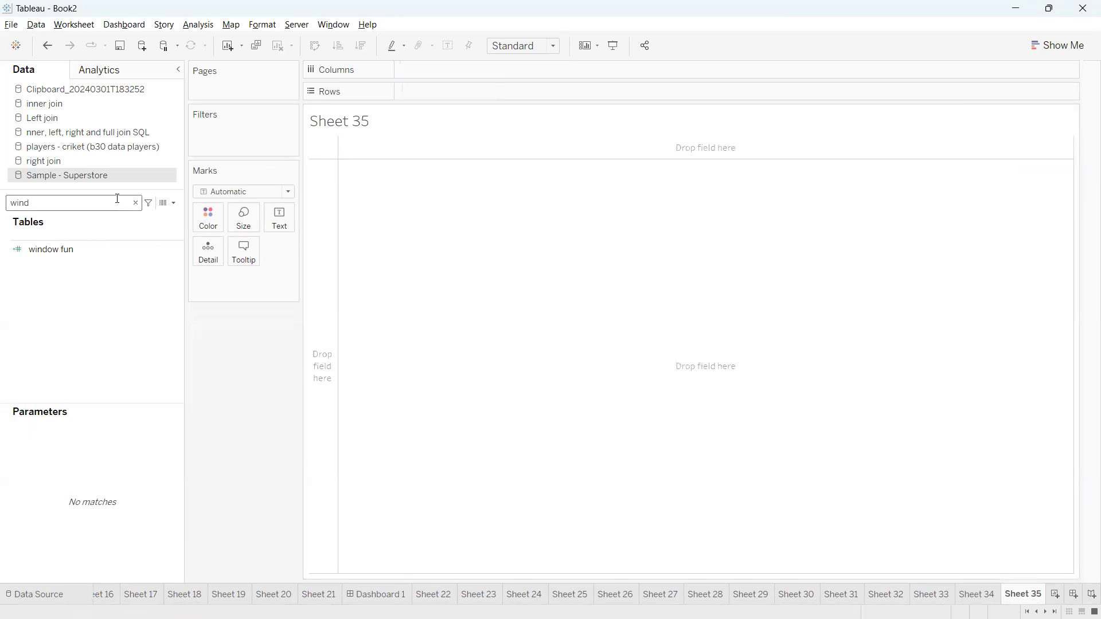
pyautogui.click(137, 203)
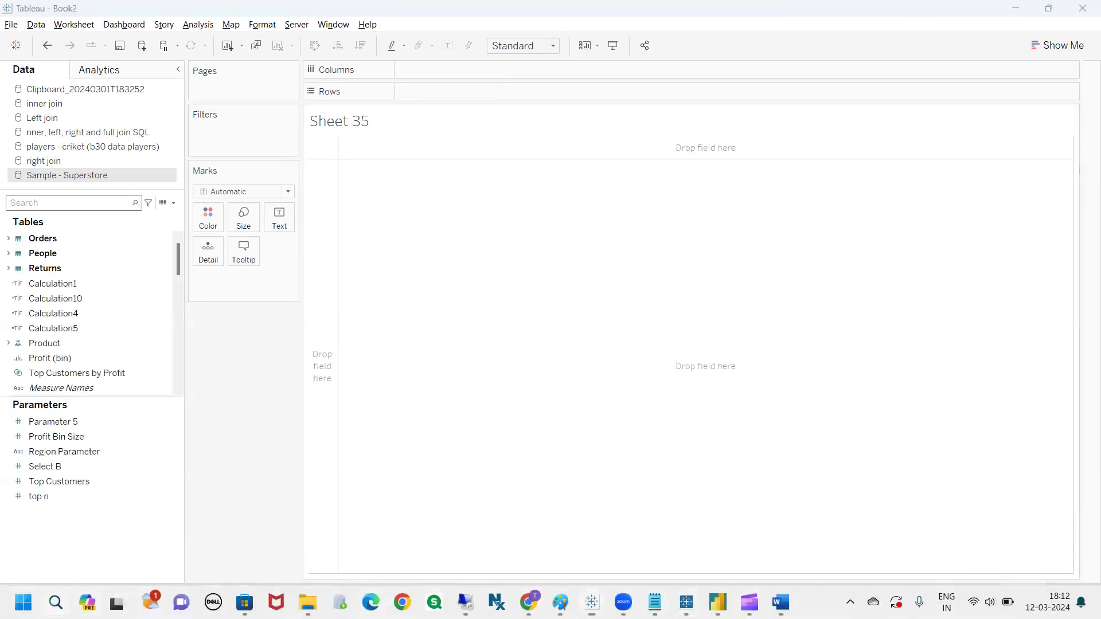
pyautogui.click(55, 602)
pyautogui.write('excel')
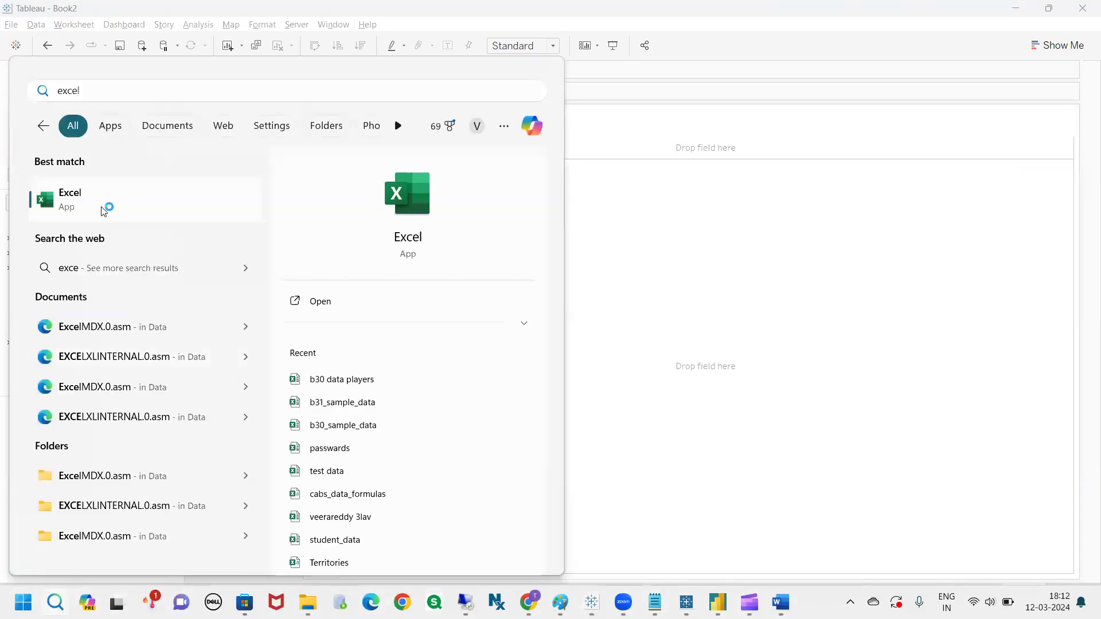
pyautogui.click(105, 207)
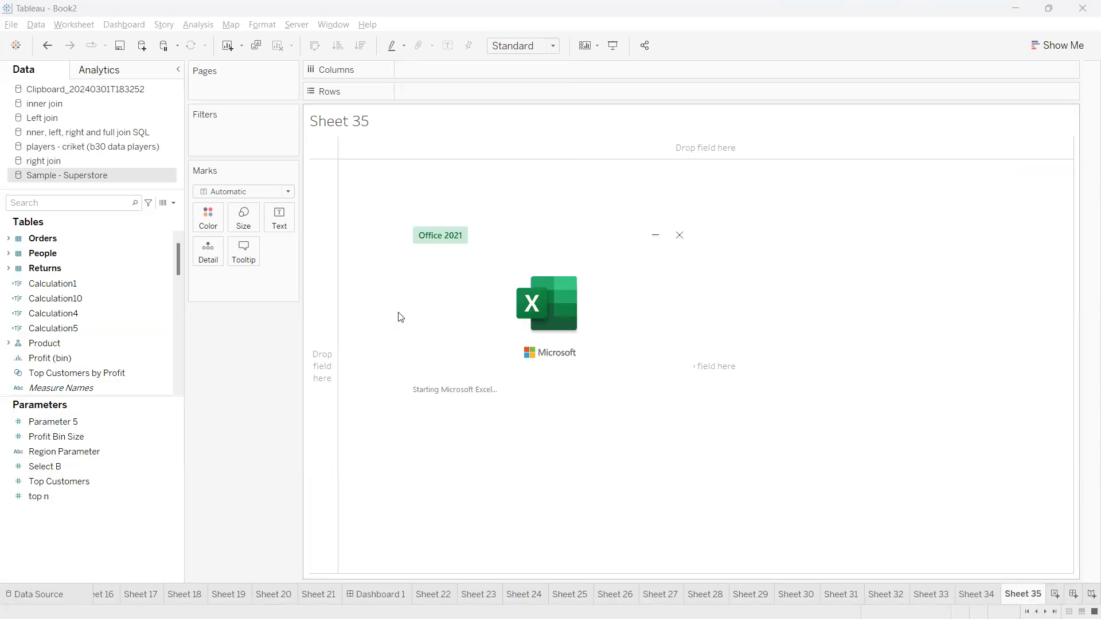
pyautogui.click(235, 191)
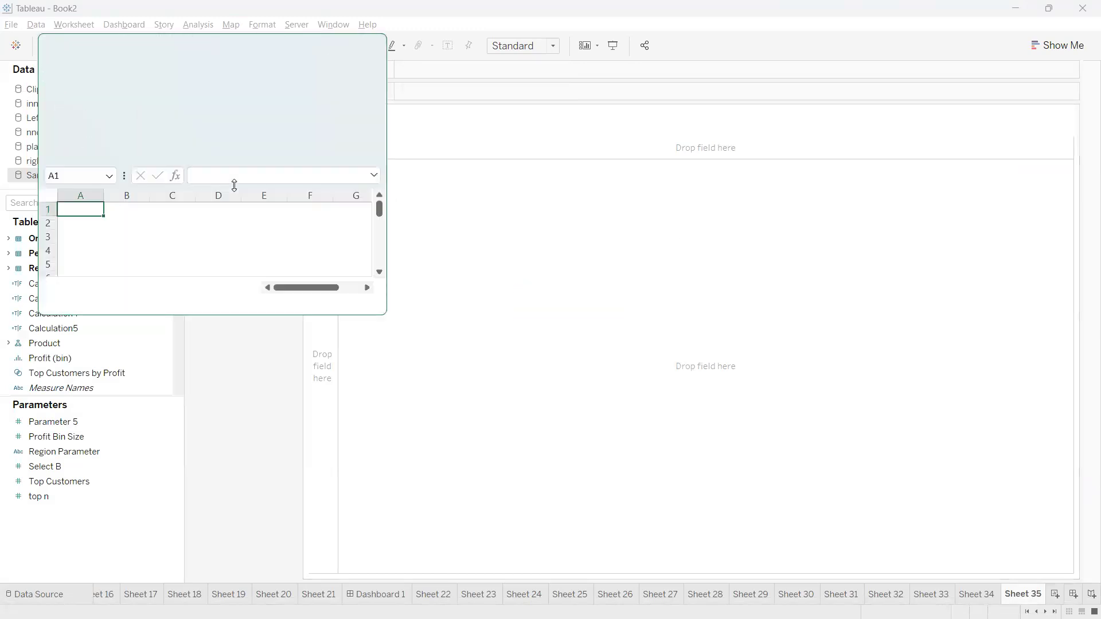
pyautogui.click(335, 51)
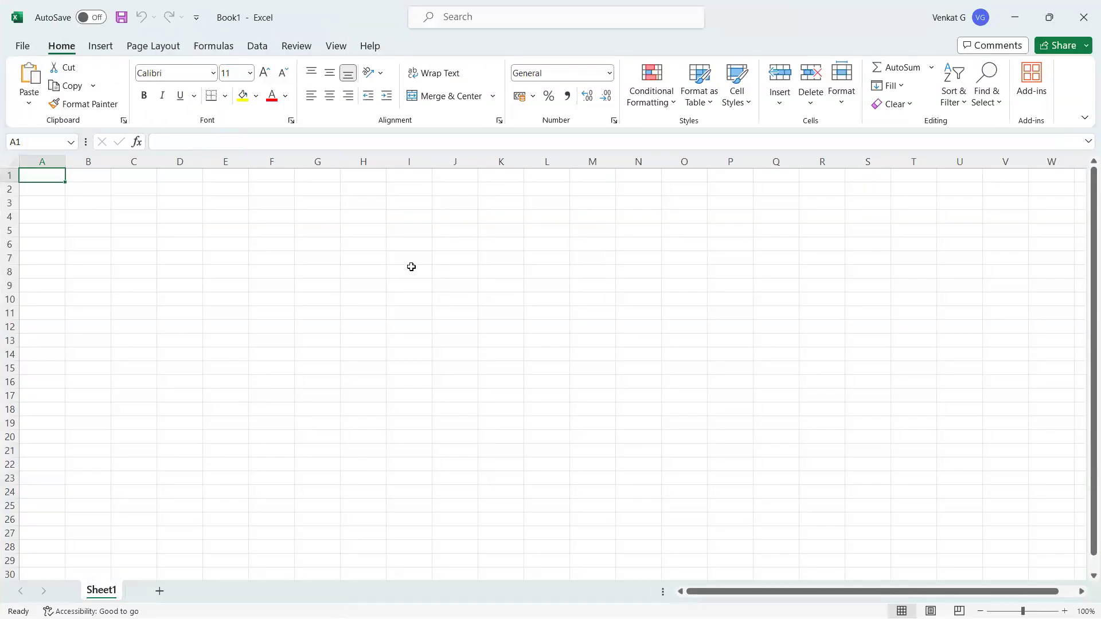
pyautogui.click(405, 250)
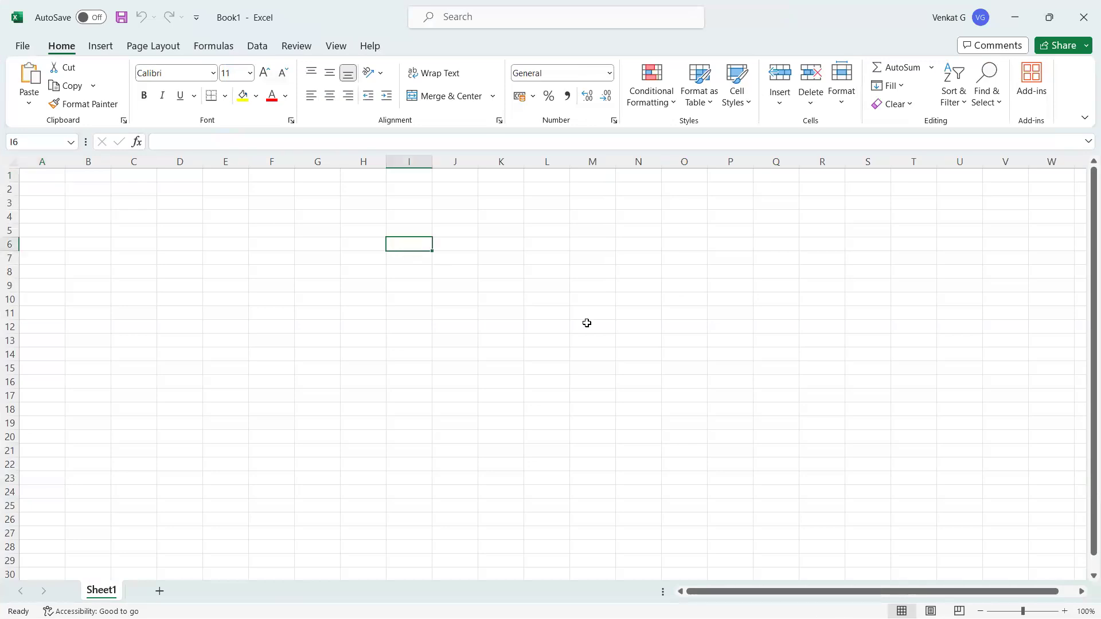
# Enter the title cricket in I6, headers overs and run in I8:J8, and over 1
pyautogui.write('cricket')
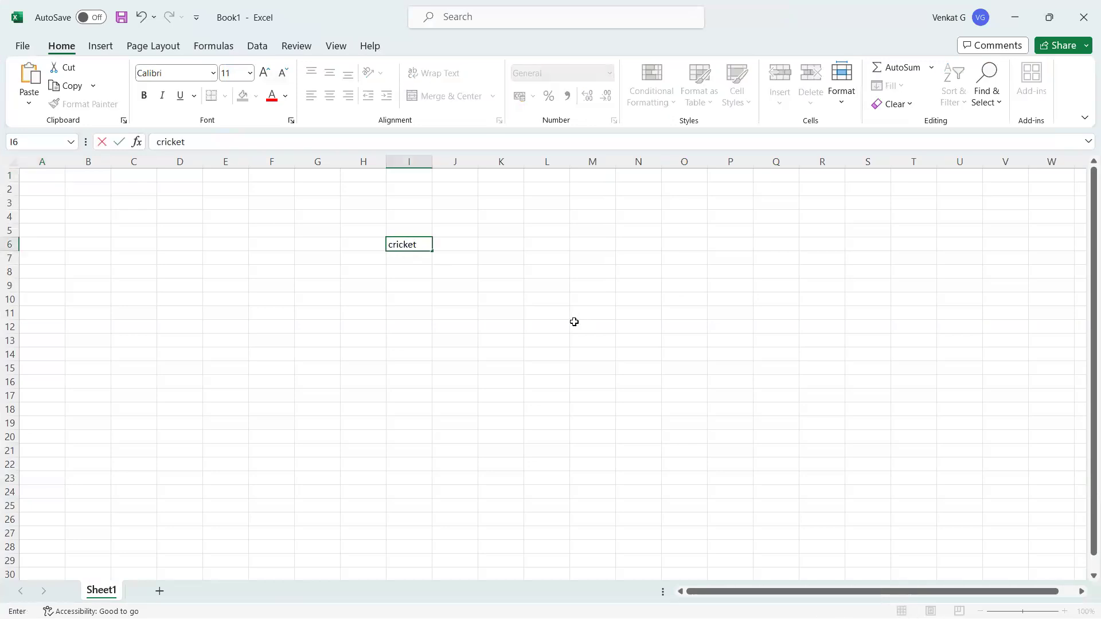
pyautogui.click(409, 288)
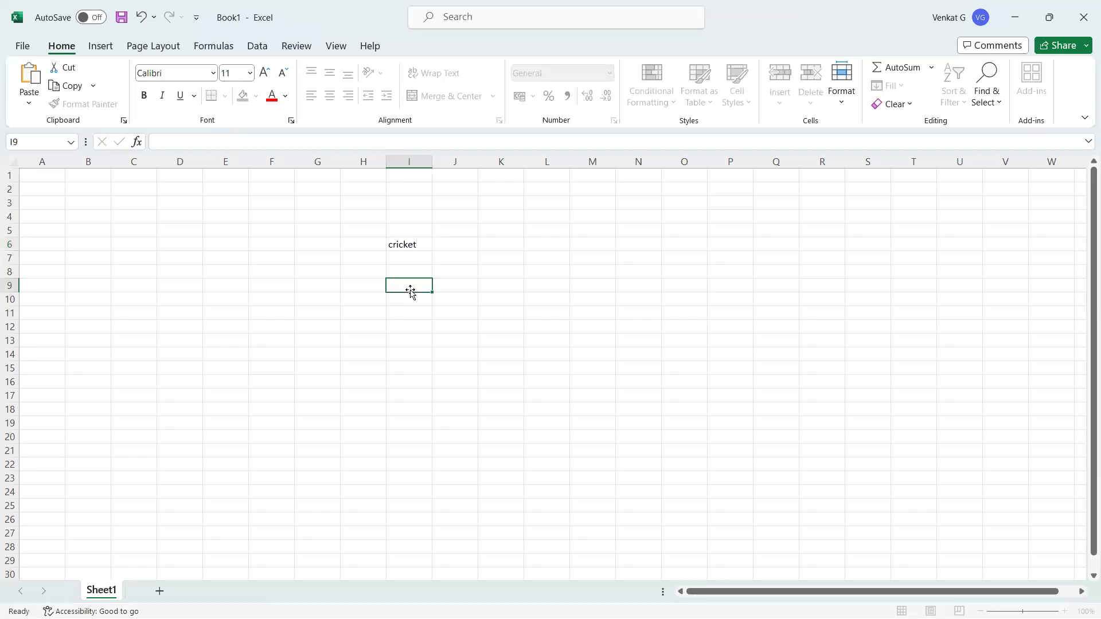
pyautogui.write('1')
pyautogui.click(415, 302)
pyautogui.click(409, 268)
pyautogui.write('overs')
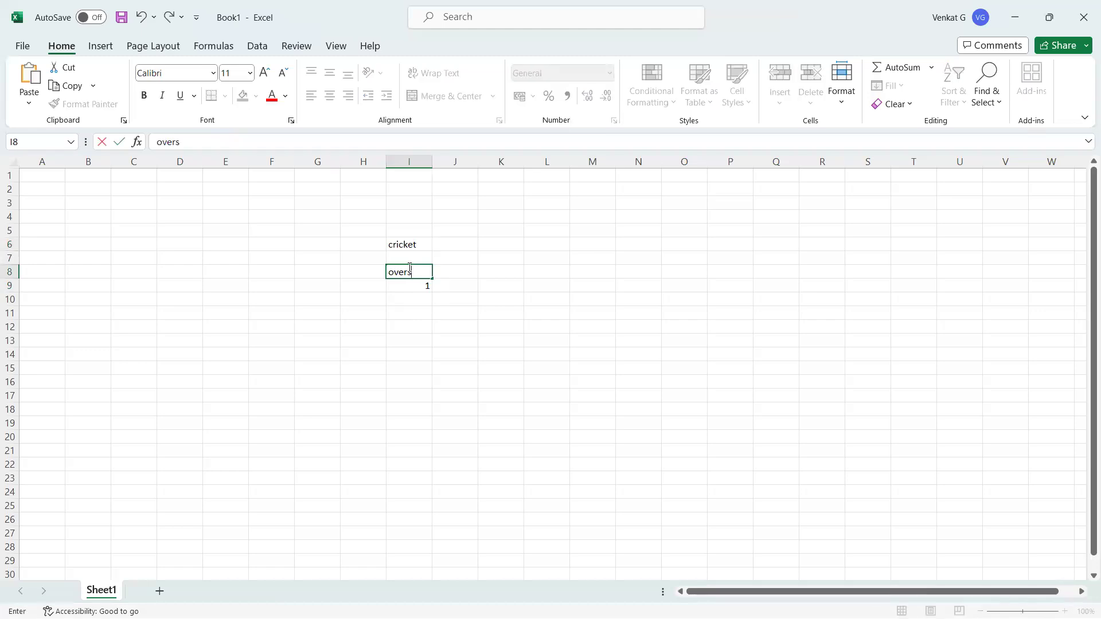
pyautogui.click(455, 274)
pyautogui.write('runs')
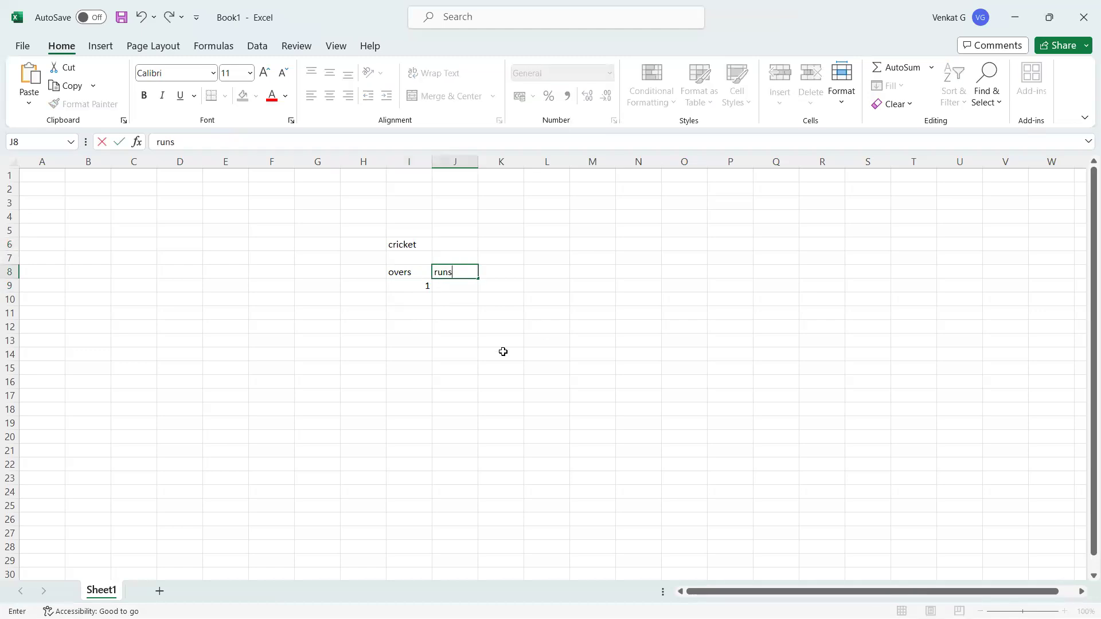
pyautogui.click(503, 352)
pyautogui.click(418, 285)
# Fill in overs 2–5 and runs 10, 2, 0, 1, 5 under the headers
pyautogui.click(449, 288)
pyautogui.write('10')
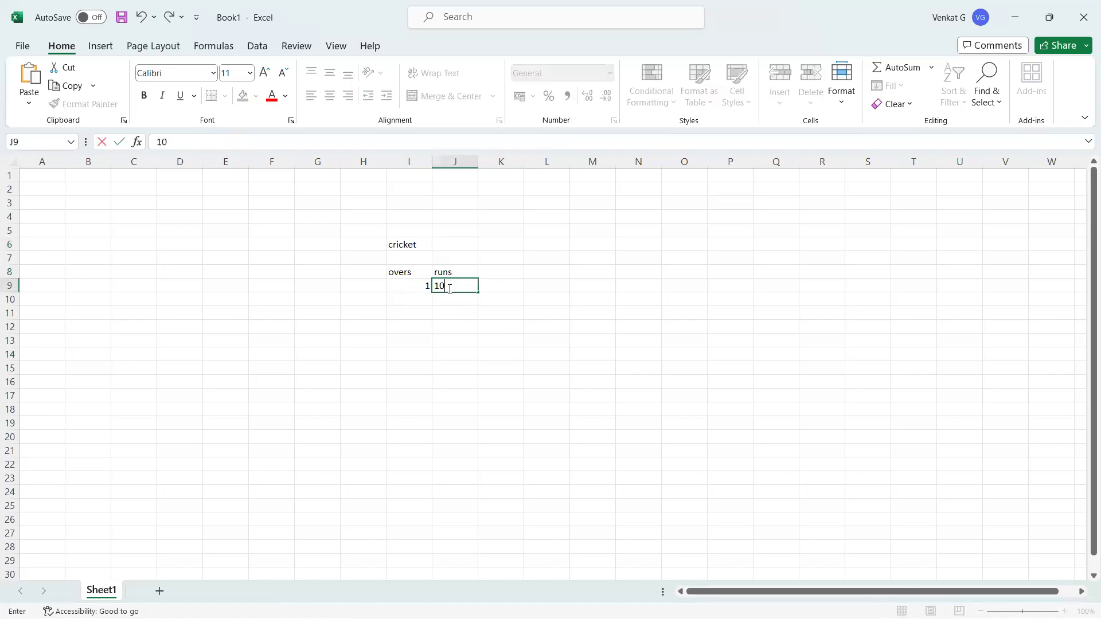
pyautogui.click(425, 296)
pyautogui.write('2')
pyautogui.click(464, 299)
pyautogui.write('2')
pyautogui.click(416, 314)
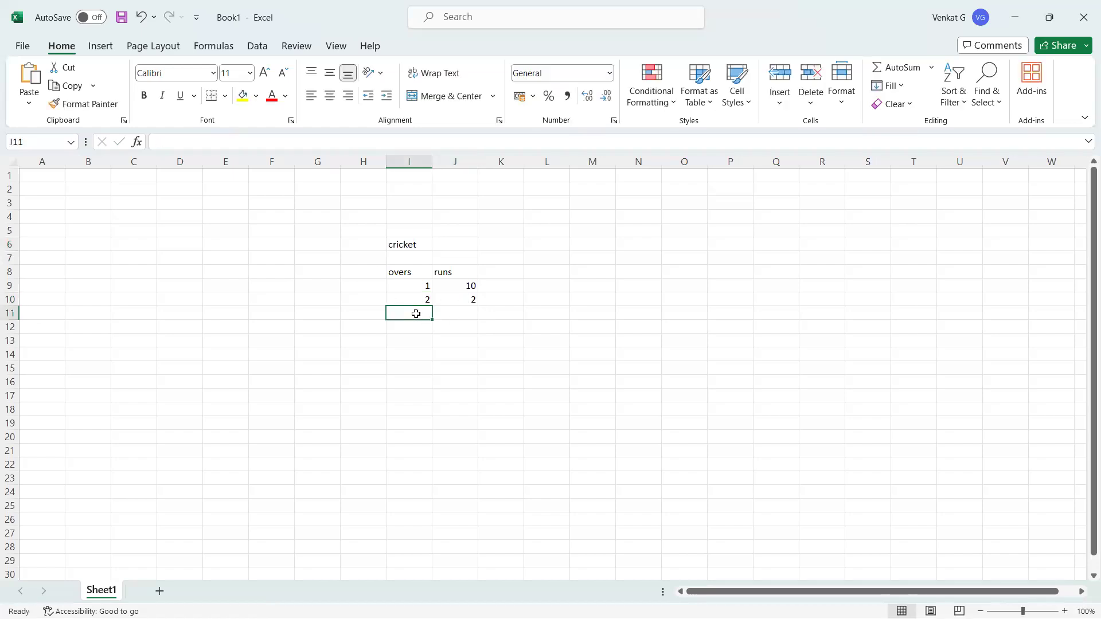
pyautogui.write('3')
pyautogui.click(464, 313)
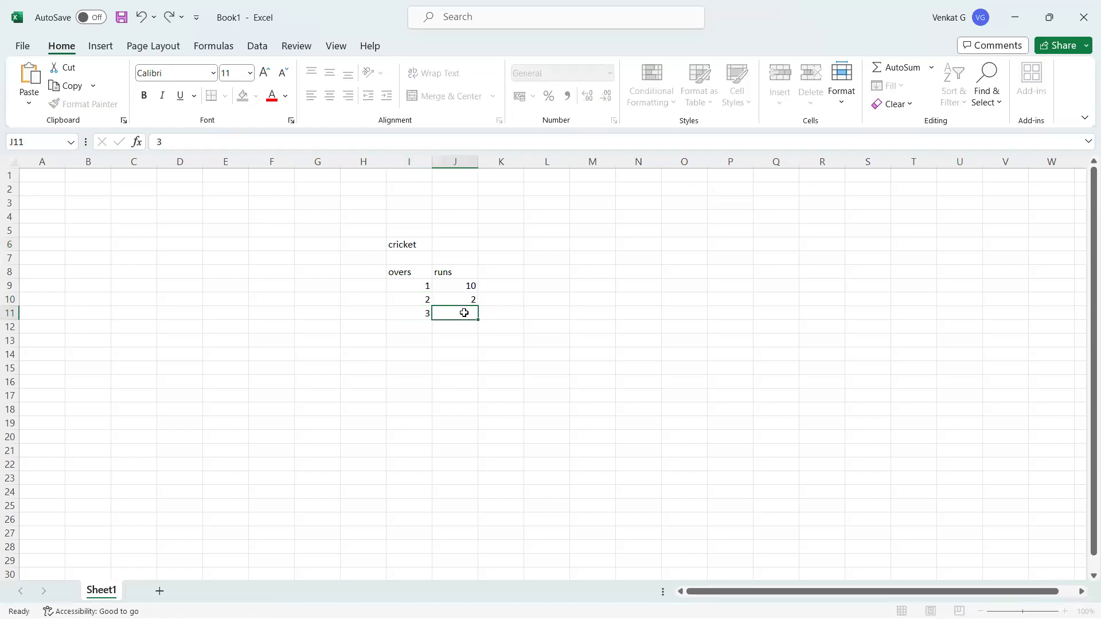
pyautogui.write('0')
pyautogui.click(417, 330)
pyautogui.write('4')
pyautogui.click(416, 338)
pyautogui.write('5')
pyautogui.click(468, 328)
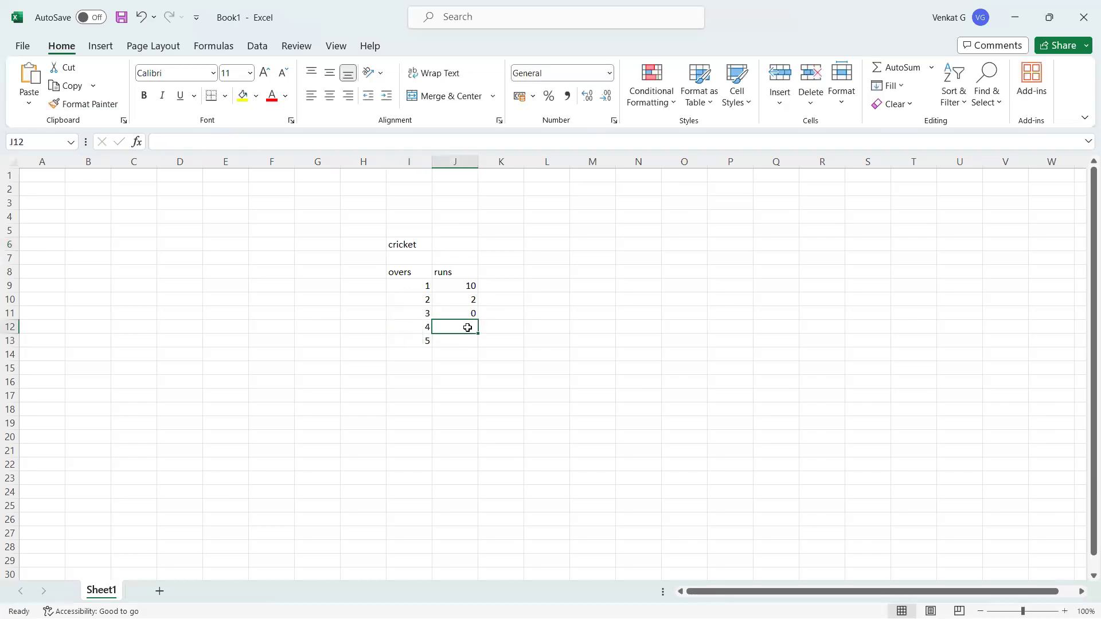
pyautogui.write('1')
pyautogui.click(466, 342)
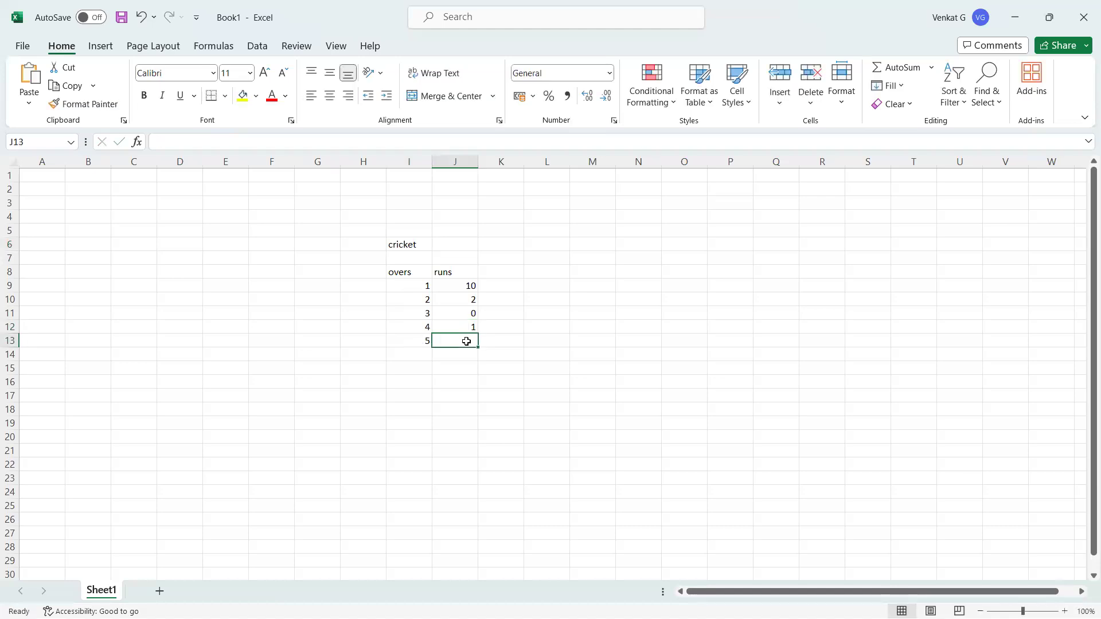
pyautogui.write('5')
pyautogui.click(472, 367)
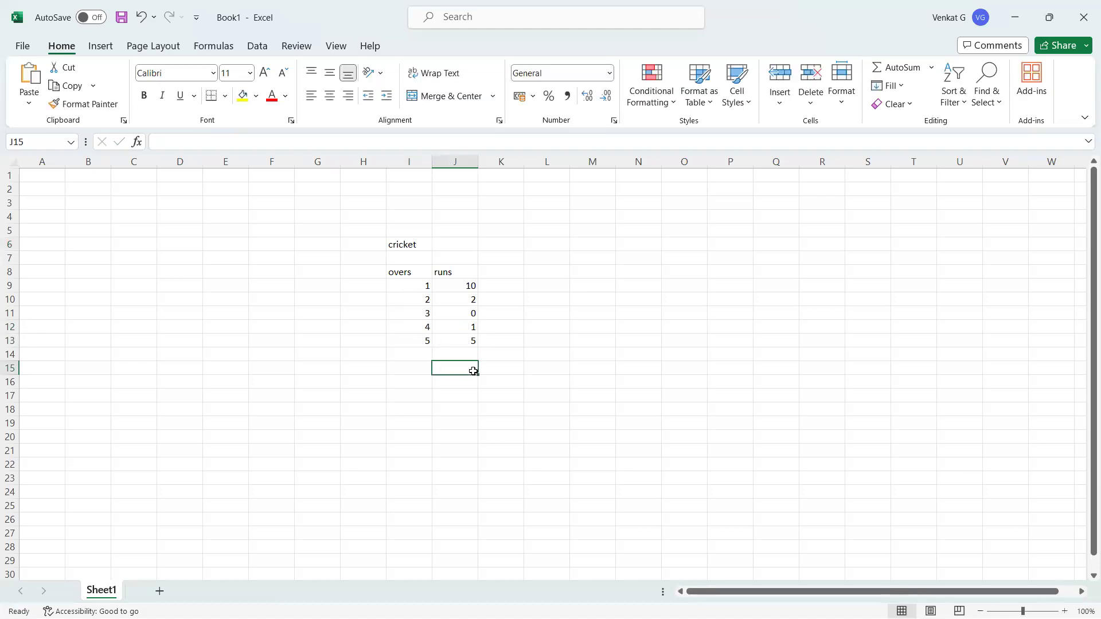
# Walk through each over's runs in the table to check the entries
pyautogui.click(412, 284)
pyautogui.click(449, 286)
pyautogui.click(423, 299)
pyautogui.click(455, 299)
pyautogui.click(422, 314)
pyautogui.click(468, 316)
pyautogui.click(437, 331)
pyautogui.click(427, 341)
pyautogui.click(445, 342)
pyautogui.click(503, 272)
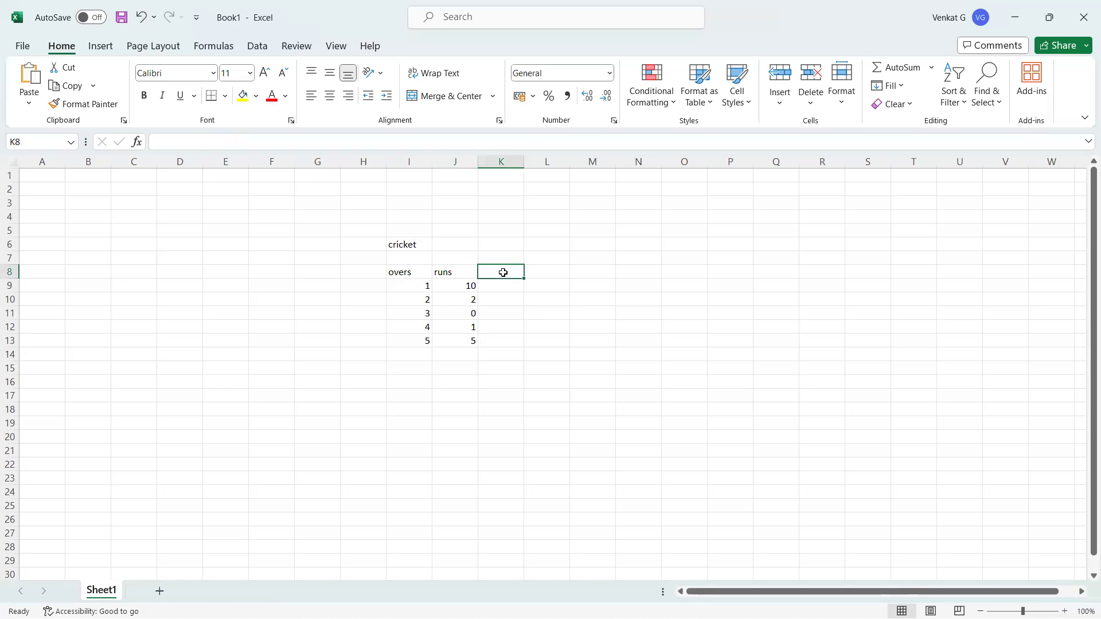
# Finish the running_sum header, widen column K, and enter 10 as the first running sum
pyautogui.write('running_sum')
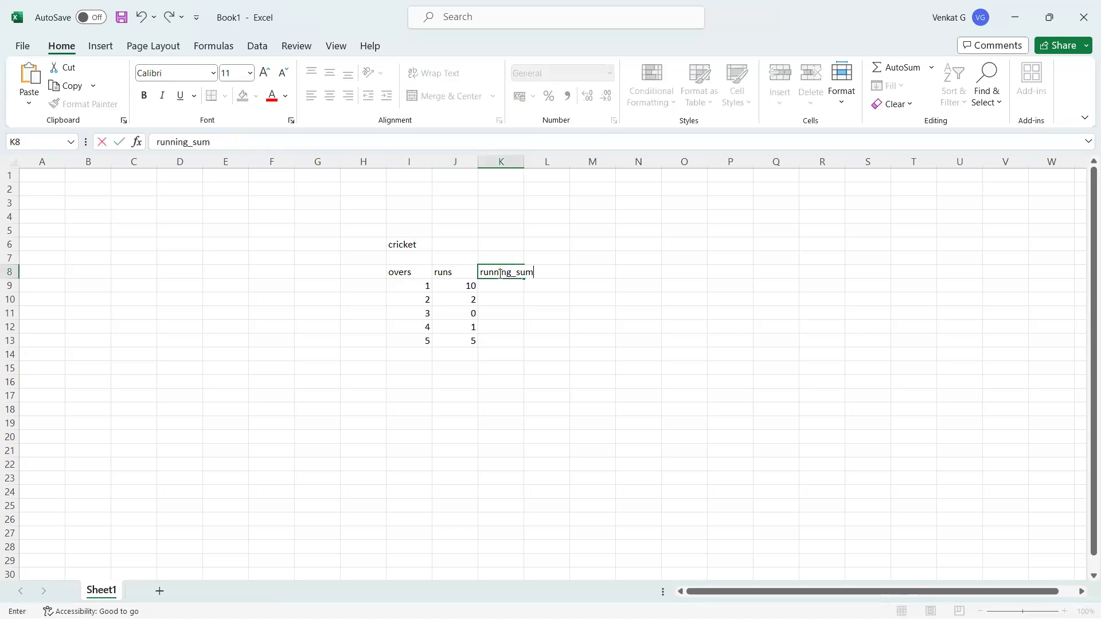
pyautogui.click(502, 383)
pyautogui.moveTo(528, 161); pyautogui.dragTo(541, 161)
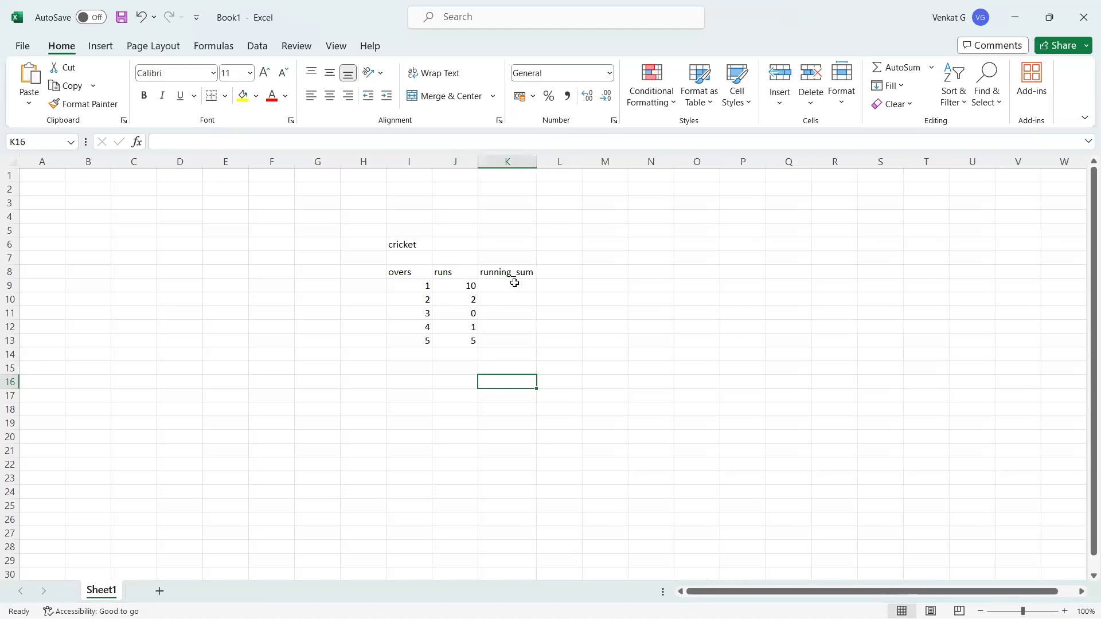
pyautogui.click(507, 288)
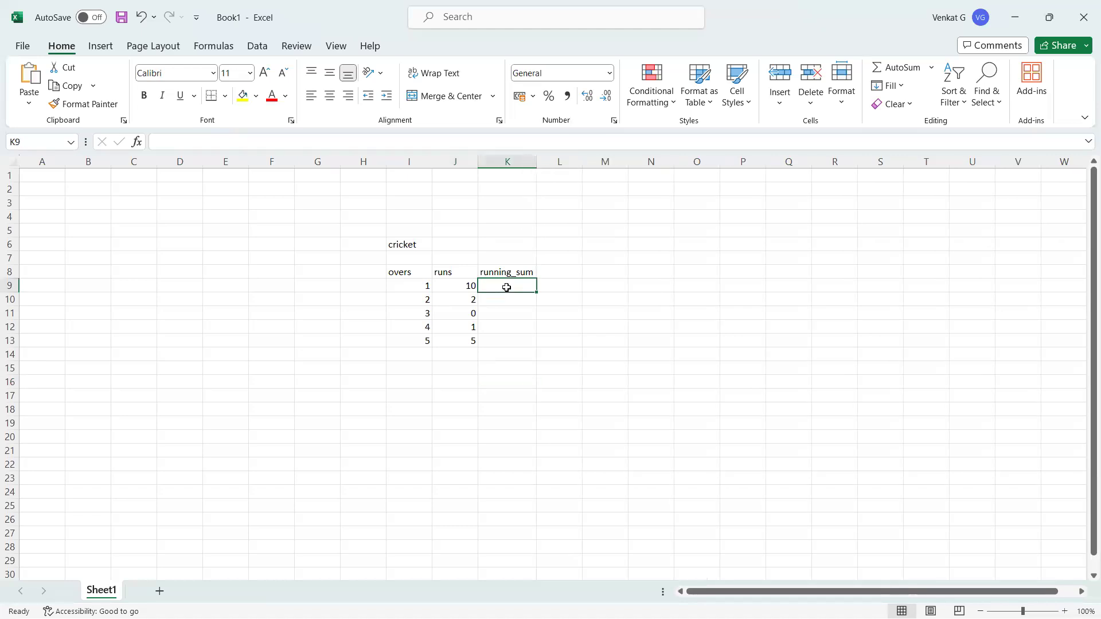
pyautogui.write('10')
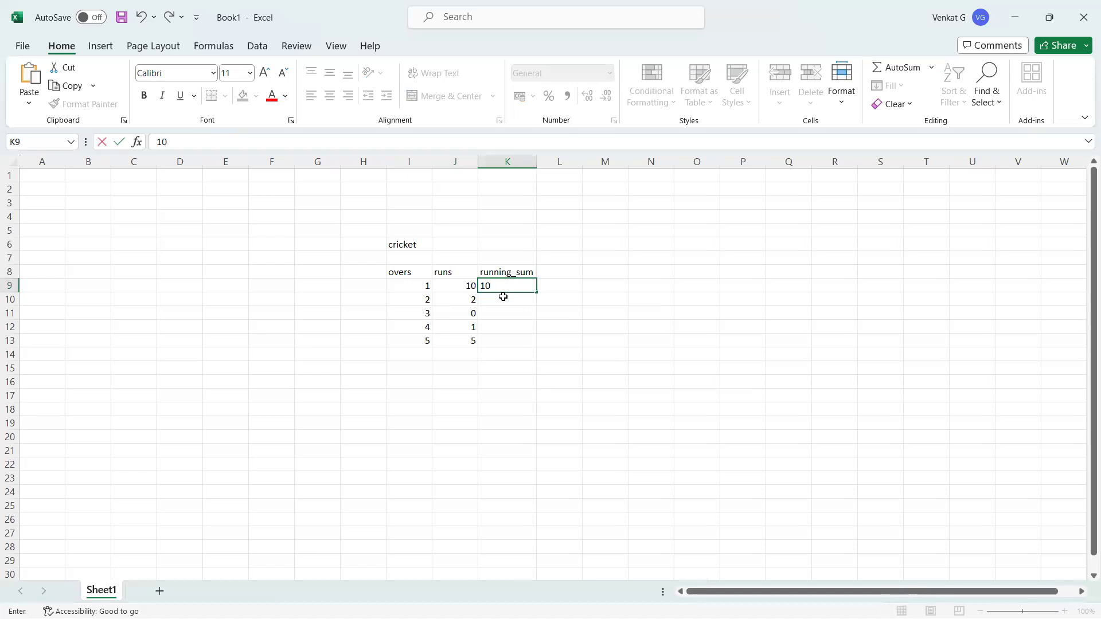
pyautogui.click(503, 297)
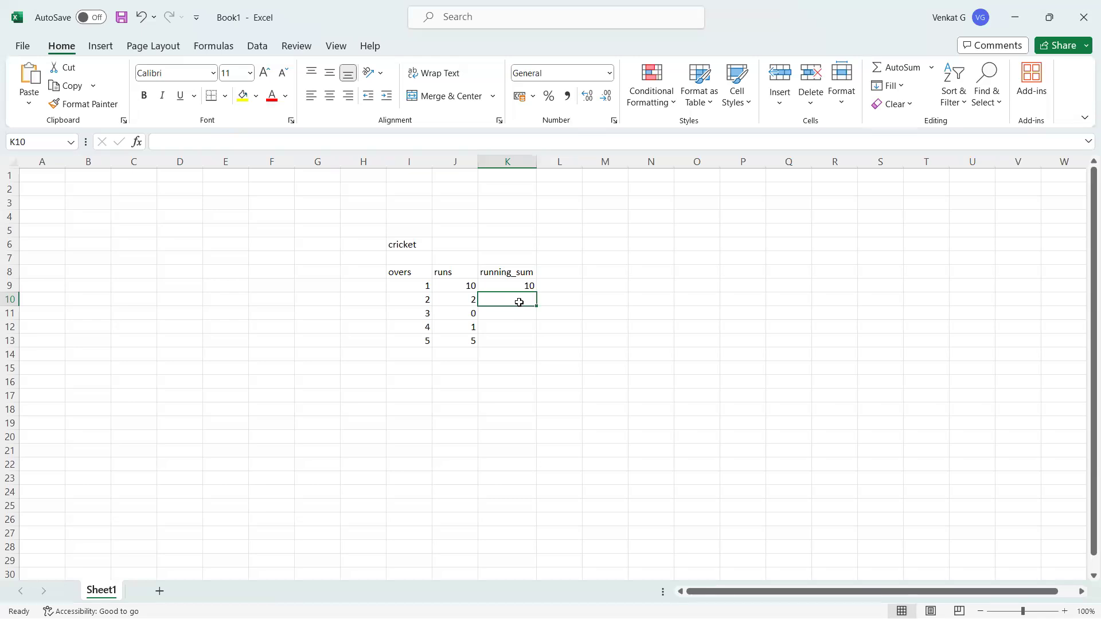
# Enter 12 as the running sum for over 2
pyautogui.click(469, 303)
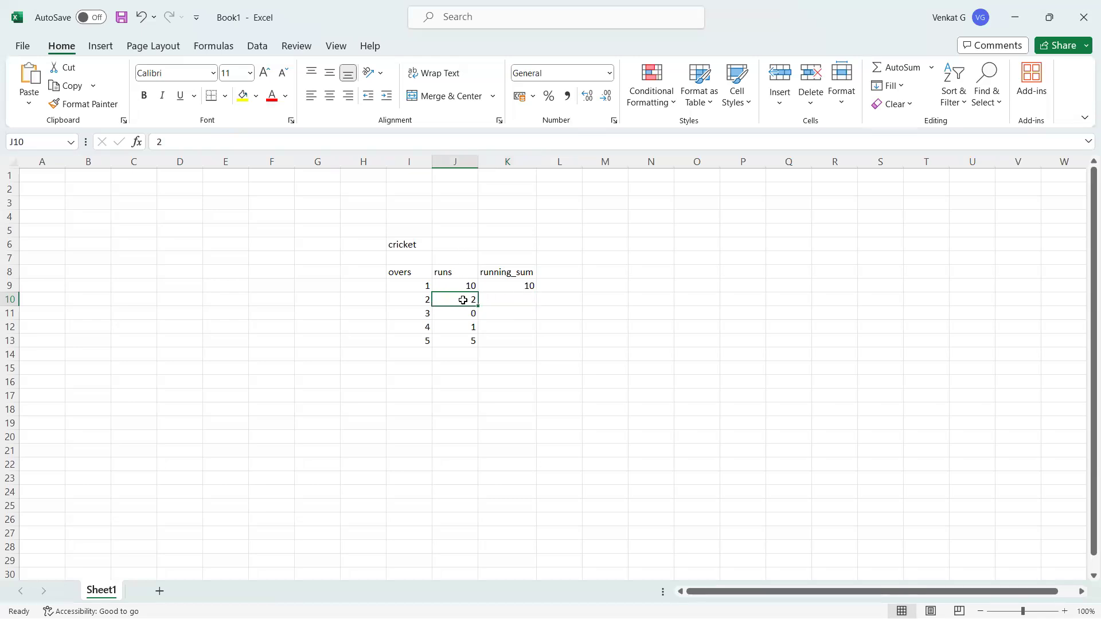
pyautogui.click(465, 289)
pyautogui.click(523, 302)
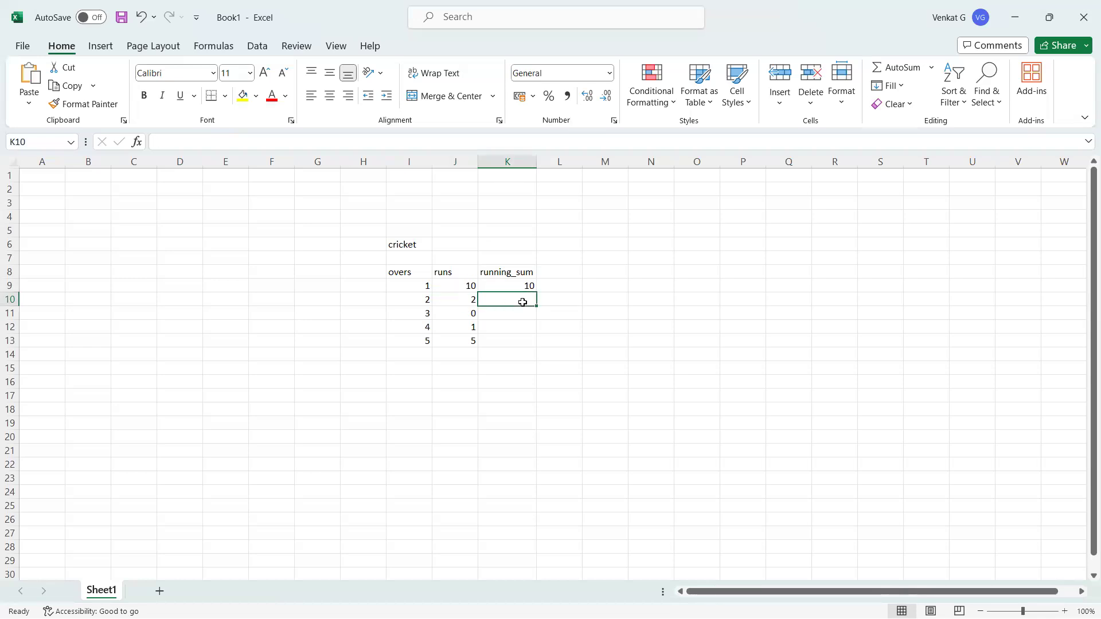
pyautogui.write('12')
pyautogui.press('Return')
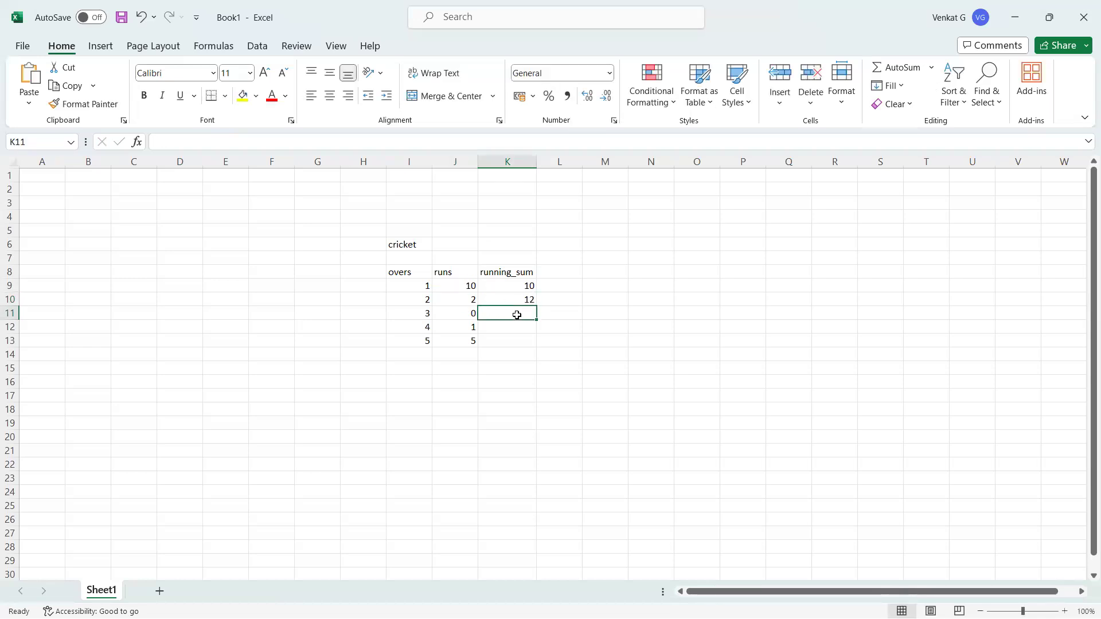
# Check the runs through over 3 and enter 12 as its running sum
pyautogui.click(466, 317)
pyautogui.click(518, 315)
pyautogui.moveTo(425, 318); pyautogui.dragTo(522, 313)
pyautogui.click(522, 313)
pyautogui.click(473, 312)
pyautogui.write('0')
pyautogui.click(467, 299)
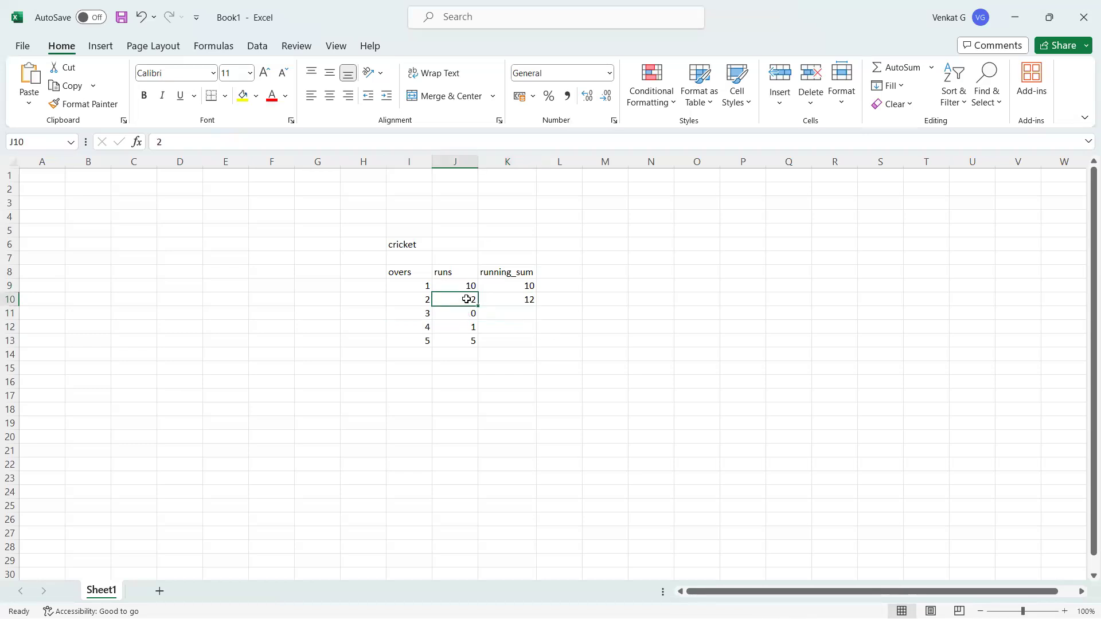
pyautogui.click(469, 285)
pyautogui.click(467, 313)
pyautogui.moveTo(467, 313); pyautogui.dragTo(462, 204)
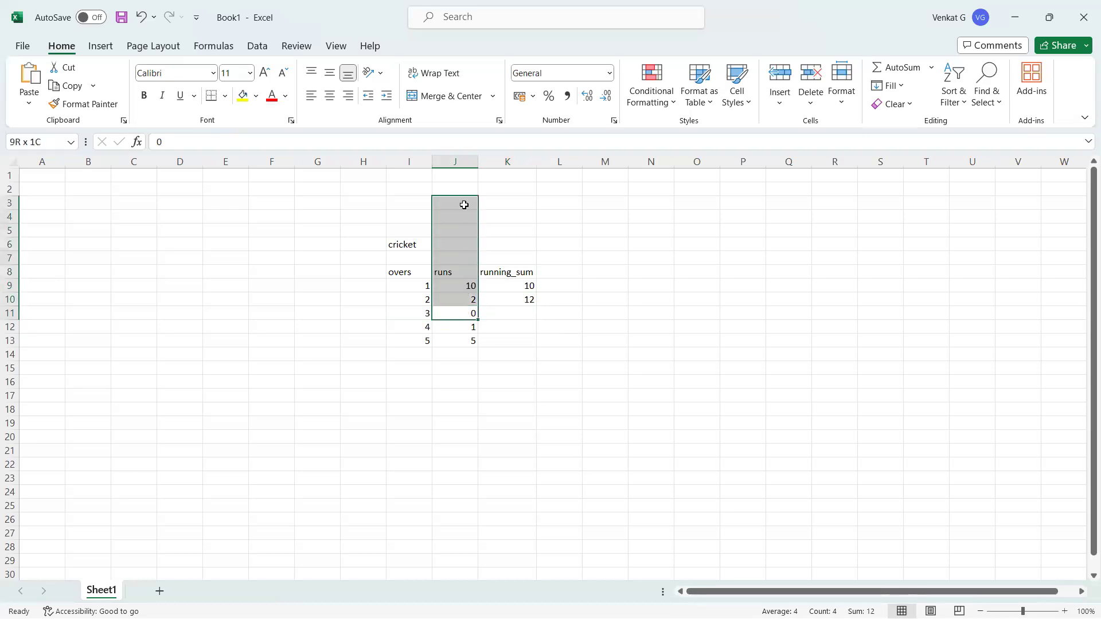
pyautogui.click(527, 313)
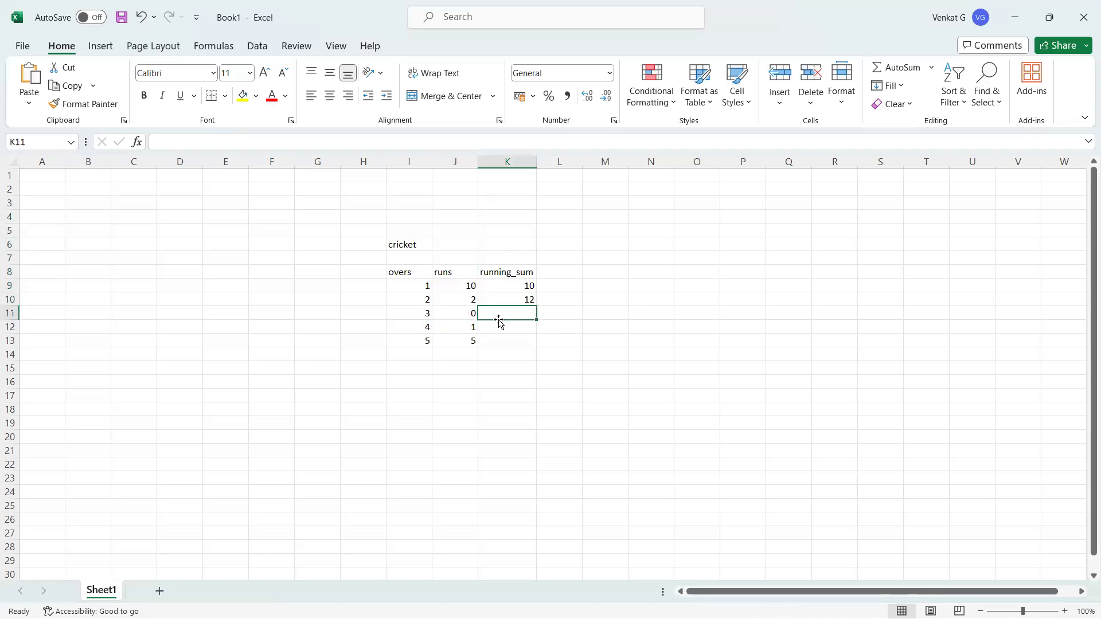
pyautogui.click(466, 313)
pyautogui.click(468, 299)
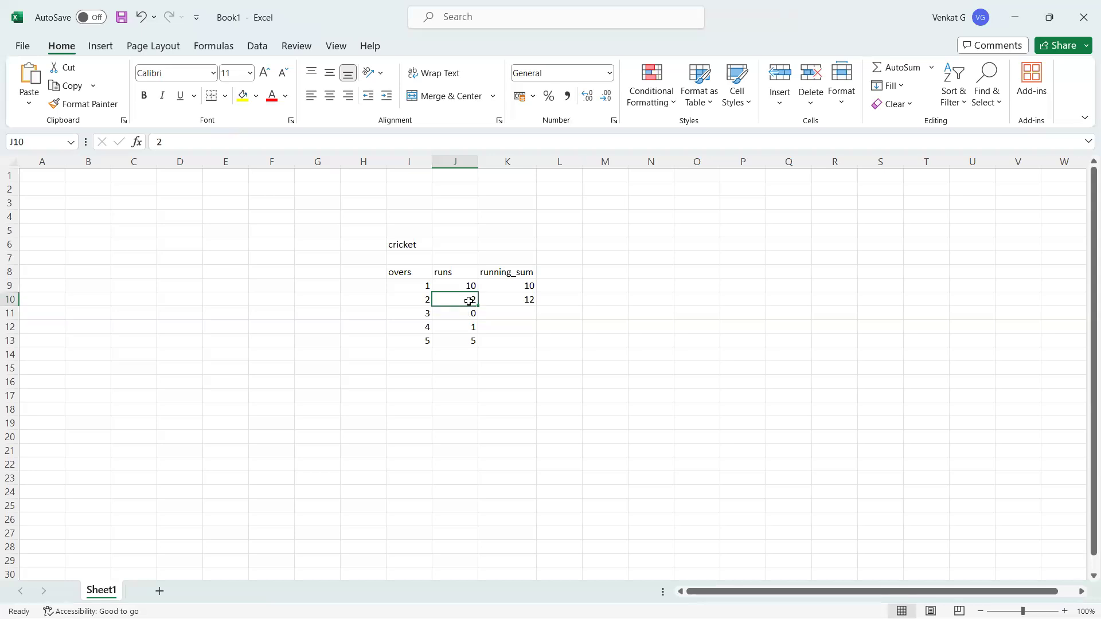
pyautogui.click(529, 319)
pyautogui.write('12')
pyautogui.press('Return')
# Enter running sums 13 and 18 for overs 4 and 5
pyautogui.click(456, 324)
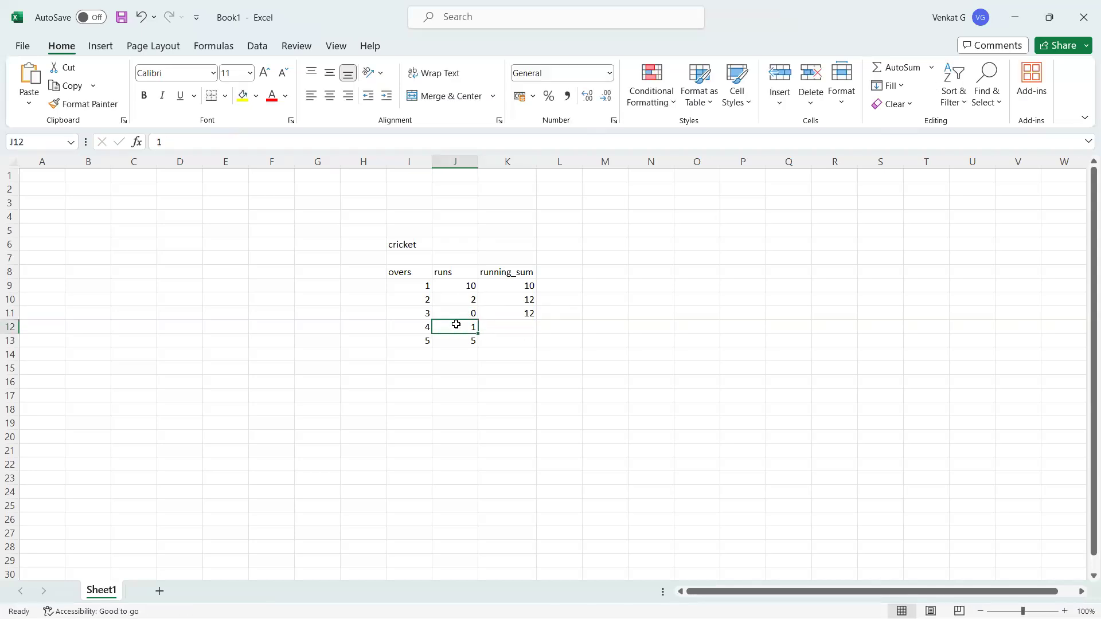
pyautogui.click(525, 328)
pyautogui.write('13')
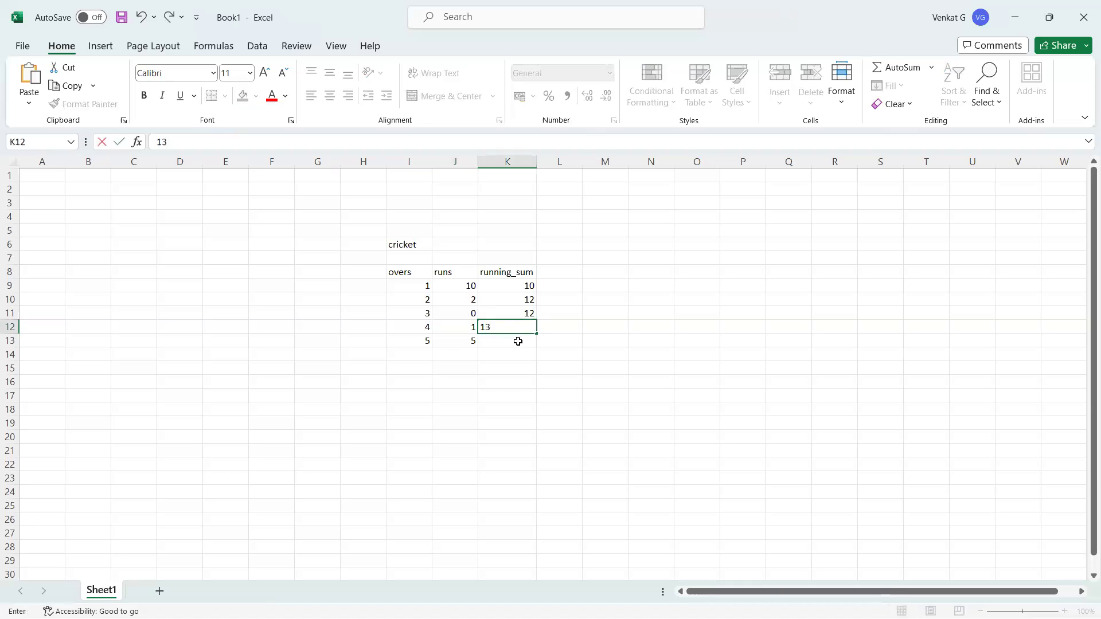
pyautogui.click(518, 342)
pyautogui.click(528, 327)
pyautogui.click(473, 341)
pyautogui.click(521, 341)
pyautogui.write('18')
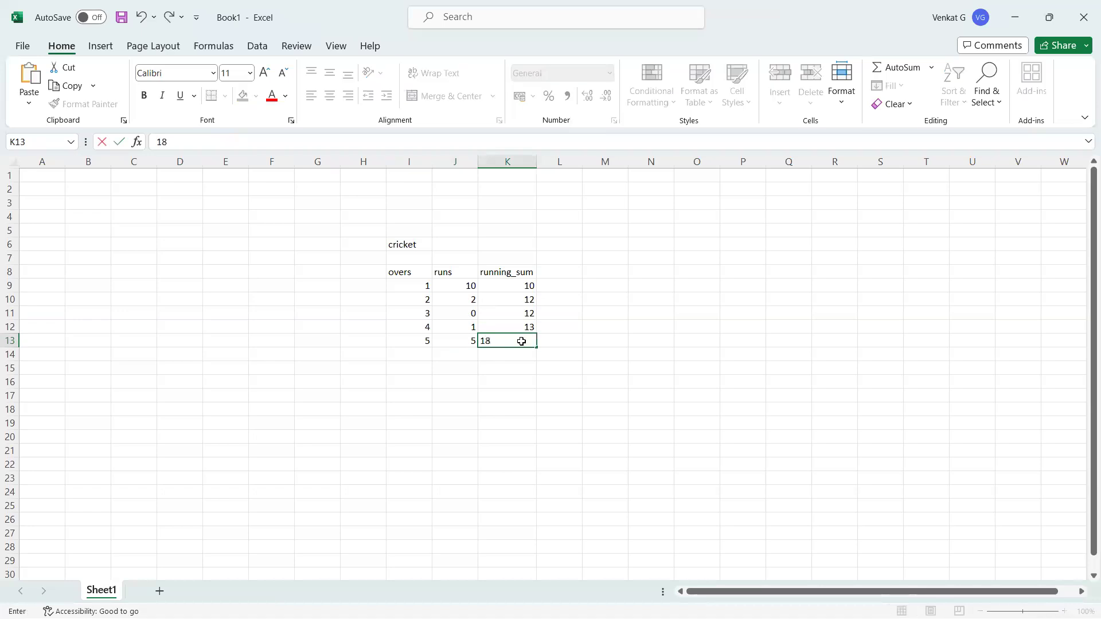
pyautogui.click(532, 394)
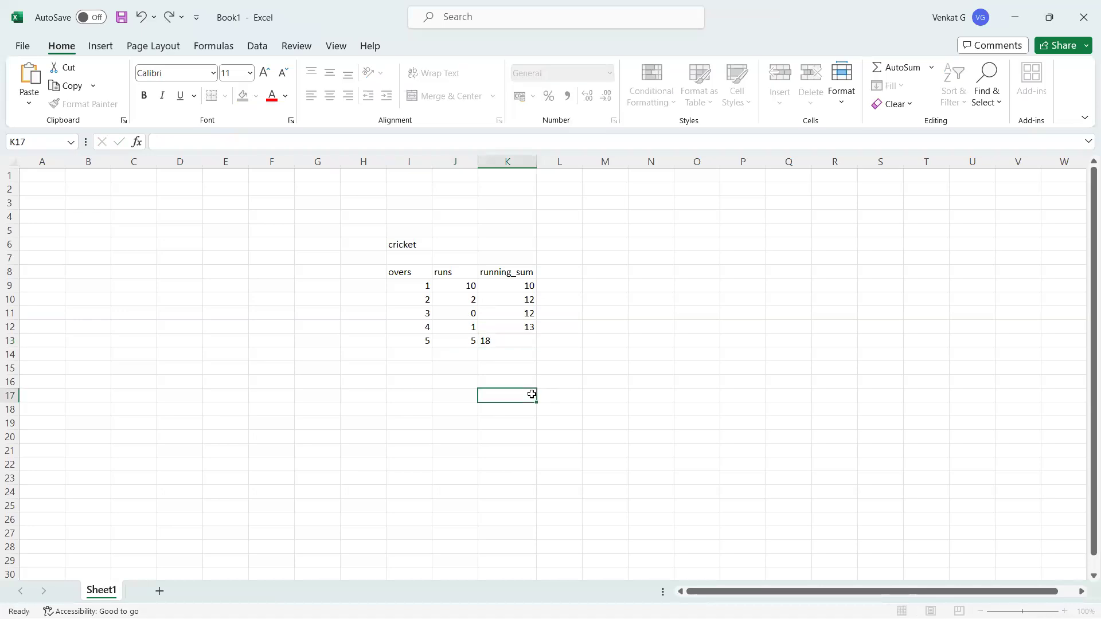
# Label the cell above the running_sum header 'running total'
pyautogui.click(505, 274)
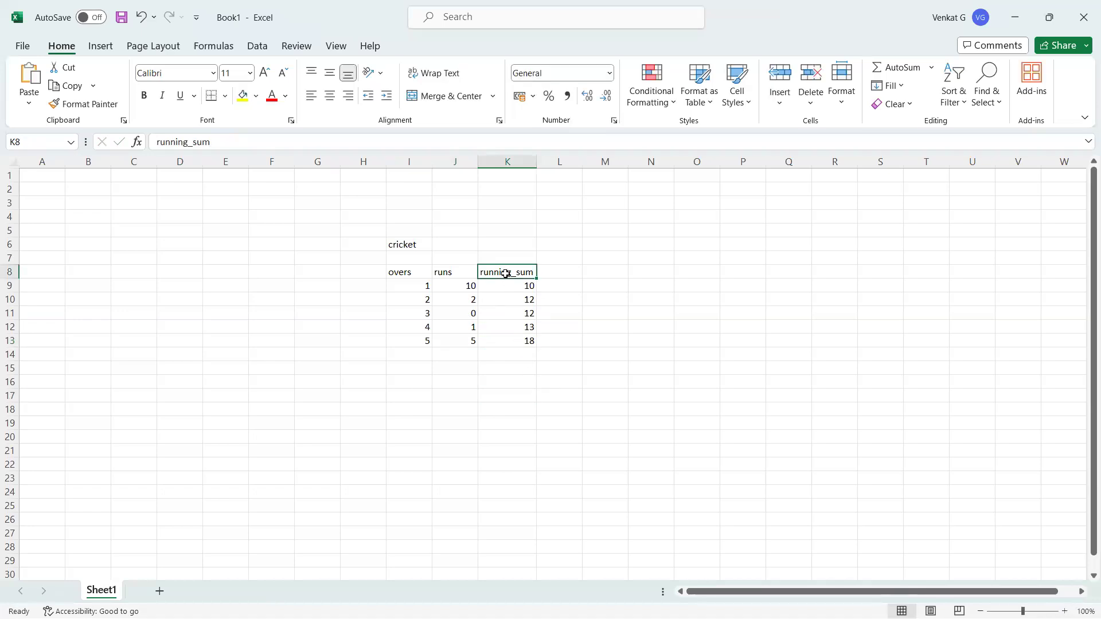
pyautogui.click(504, 258)
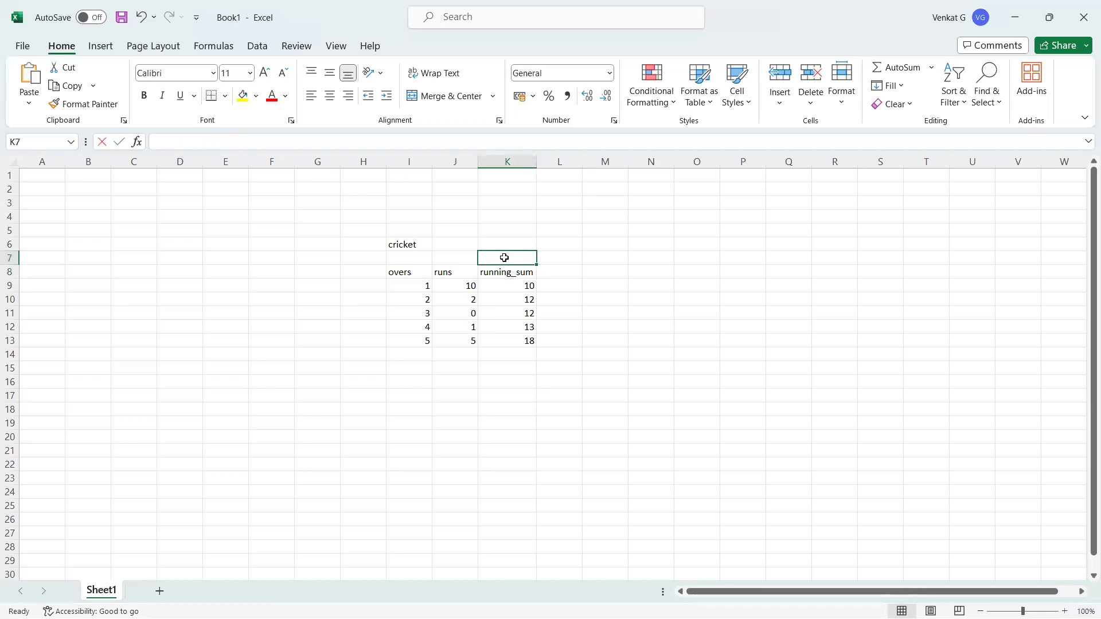
pyautogui.write('running total')
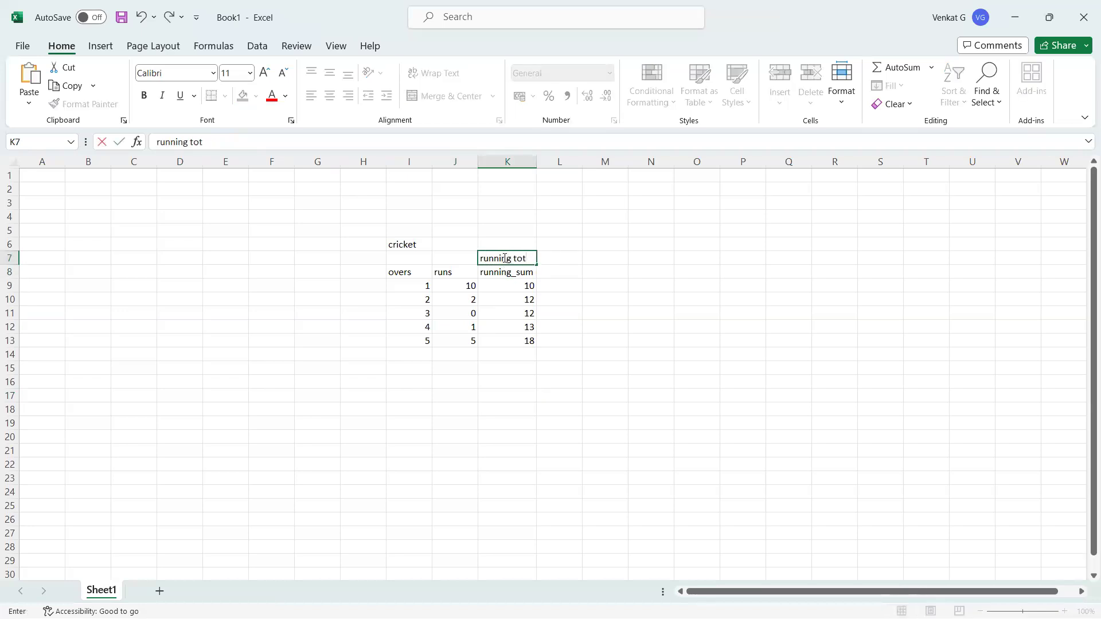
pyautogui.click(575, 411)
pyautogui.click(806, 245)
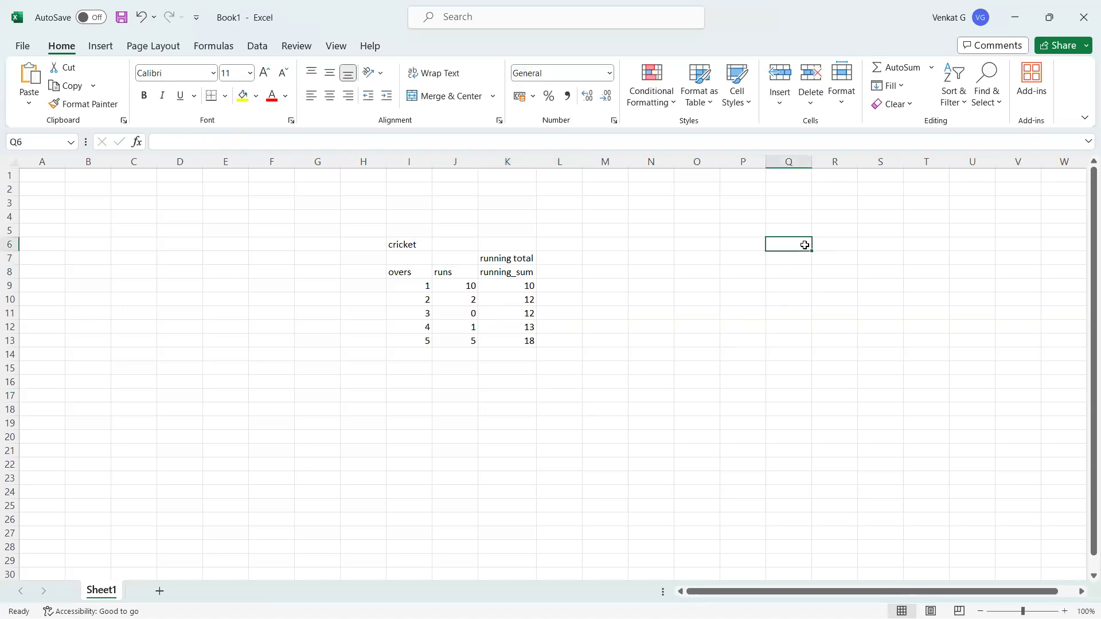
pyautogui.write('day')
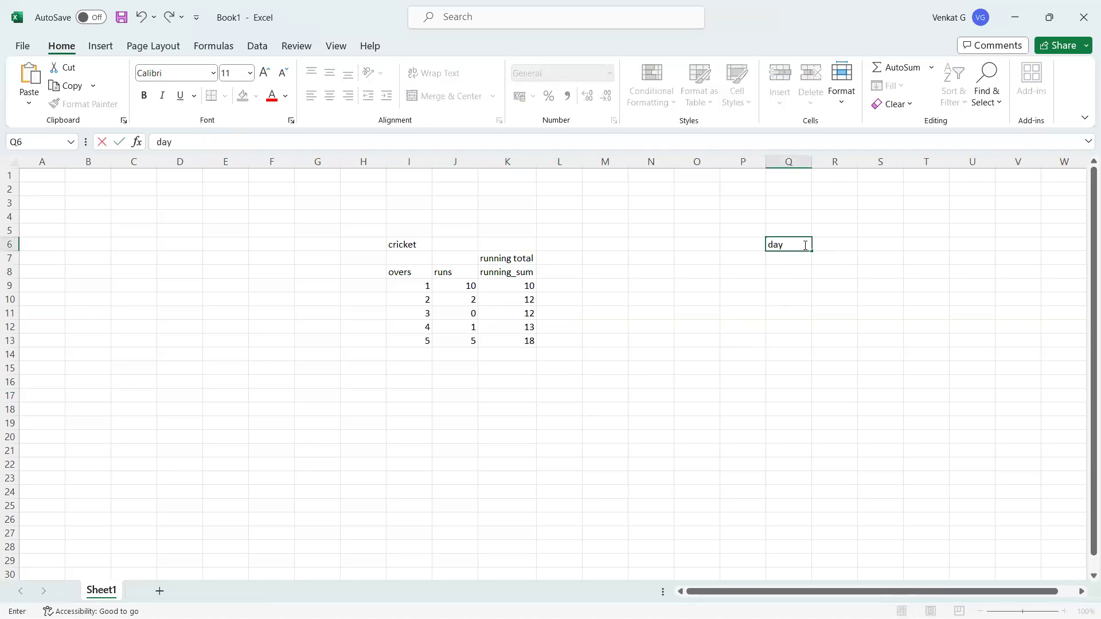
pyautogui.write('1')
pyautogui.click(843, 244)
pyautogui.write('100')
pyautogui.click(794, 255)
pyautogui.write('d')
pyautogui.click(845, 259)
pyautogui.write('50')
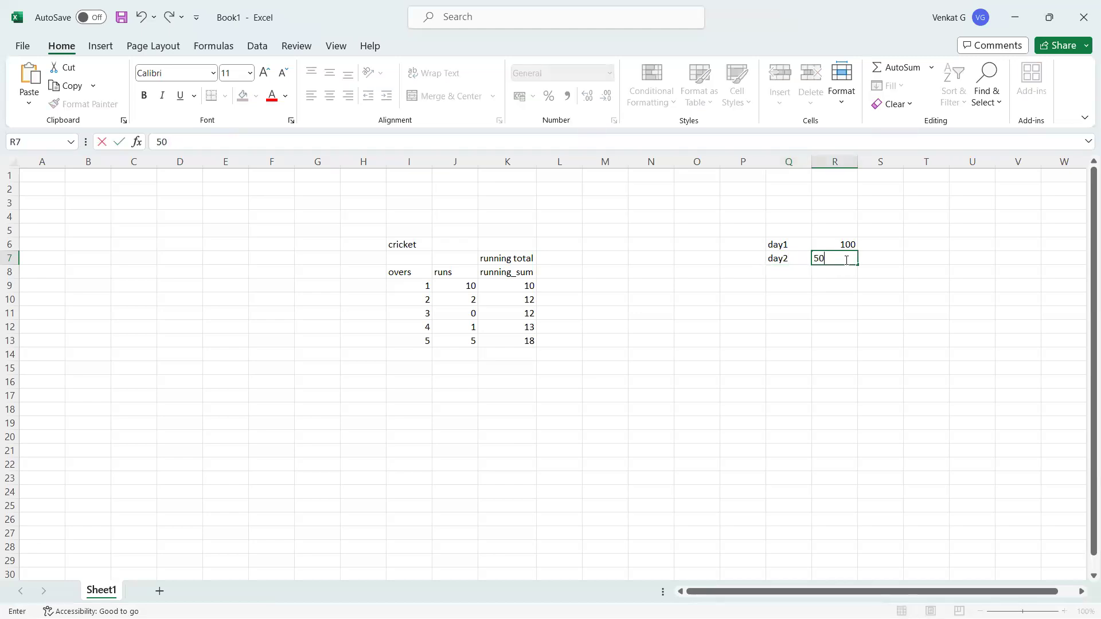
pyautogui.click(798, 293)
pyautogui.click(878, 244)
pyautogui.write('100')
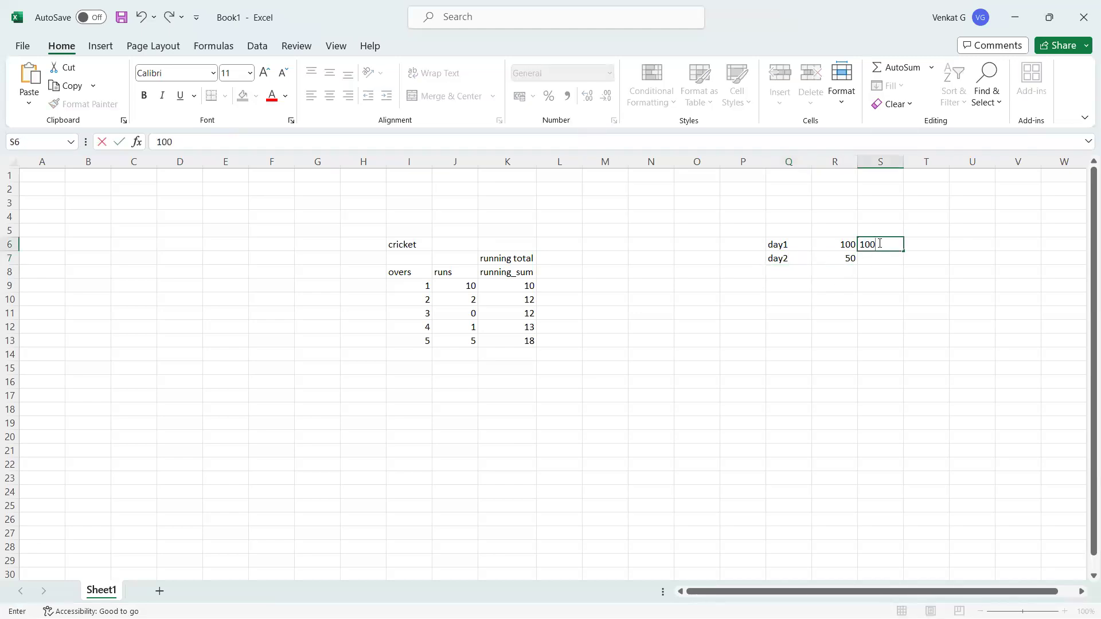
pyautogui.click(870, 261)
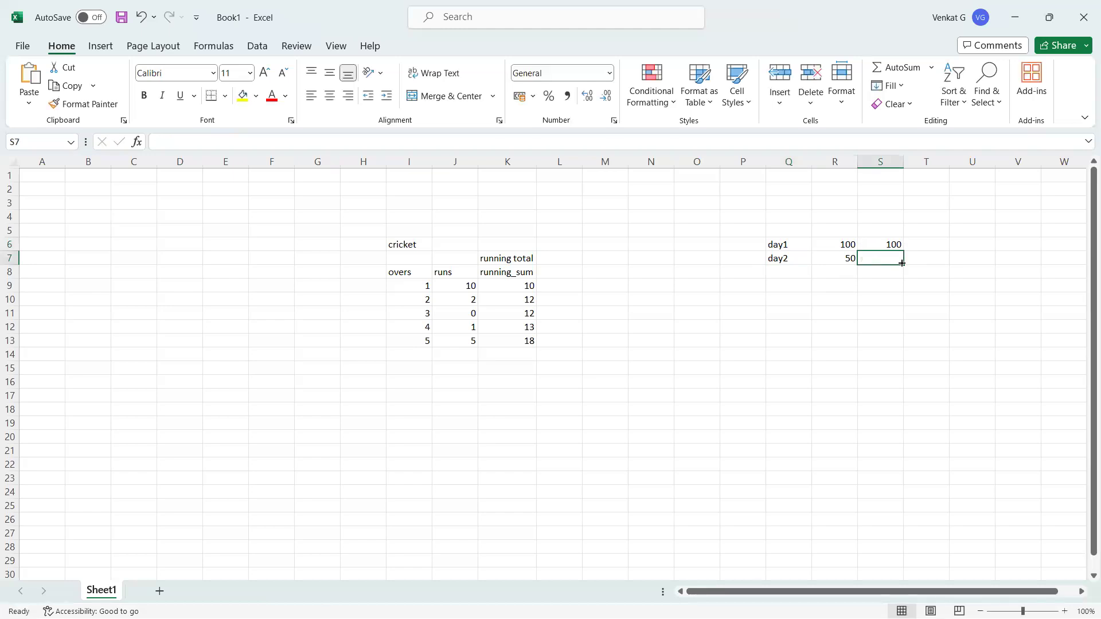
pyautogui.write('150')
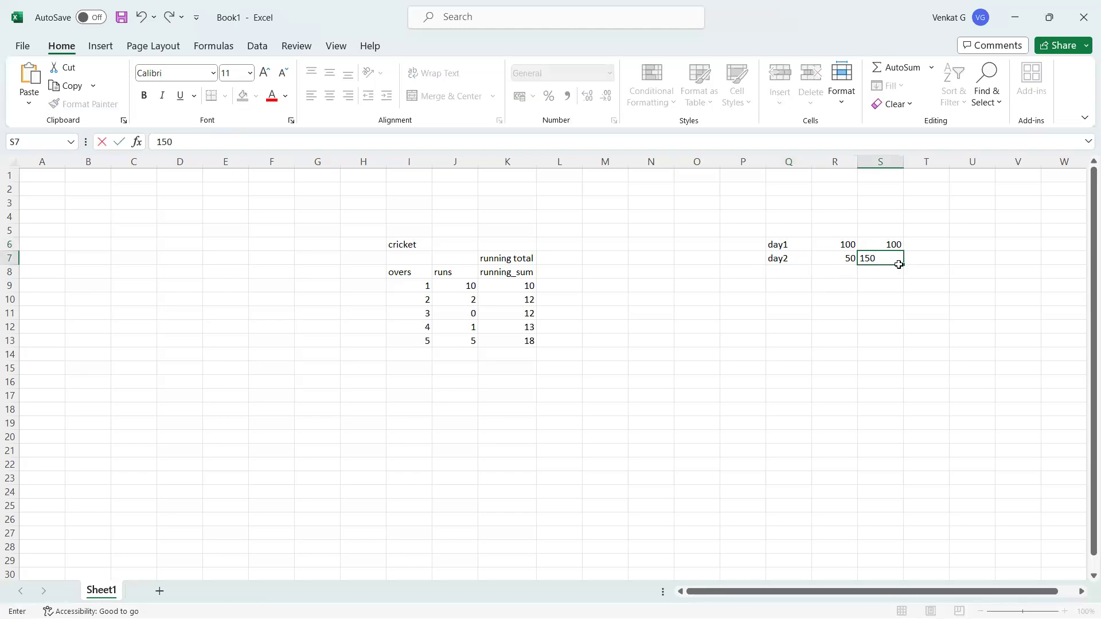
pyautogui.click(885, 298)
pyautogui.moveTo(883, 245); pyautogui.dragTo(884, 313)
pyautogui.click(889, 257)
pyautogui.moveTo(865, 261); pyautogui.dragTo(781, 228)
pyautogui.click(720, 298)
pyautogui.click(506, 257)
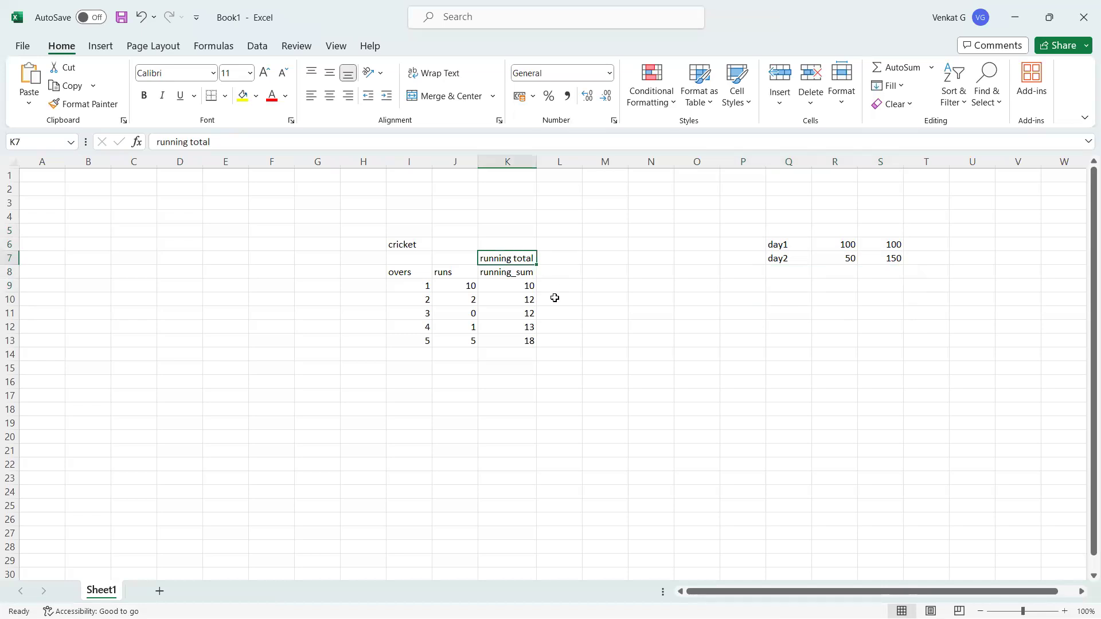
pyautogui.moveTo(765, 229); pyautogui.dragTo(887, 278)
pyautogui.press('Delete')
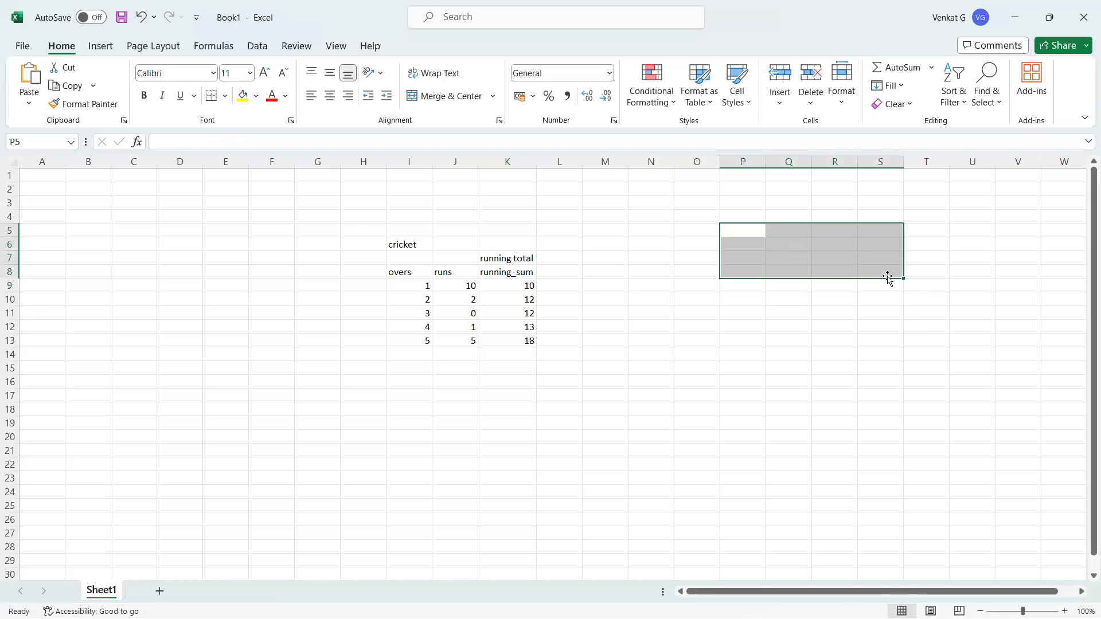
pyautogui.click(708, 361)
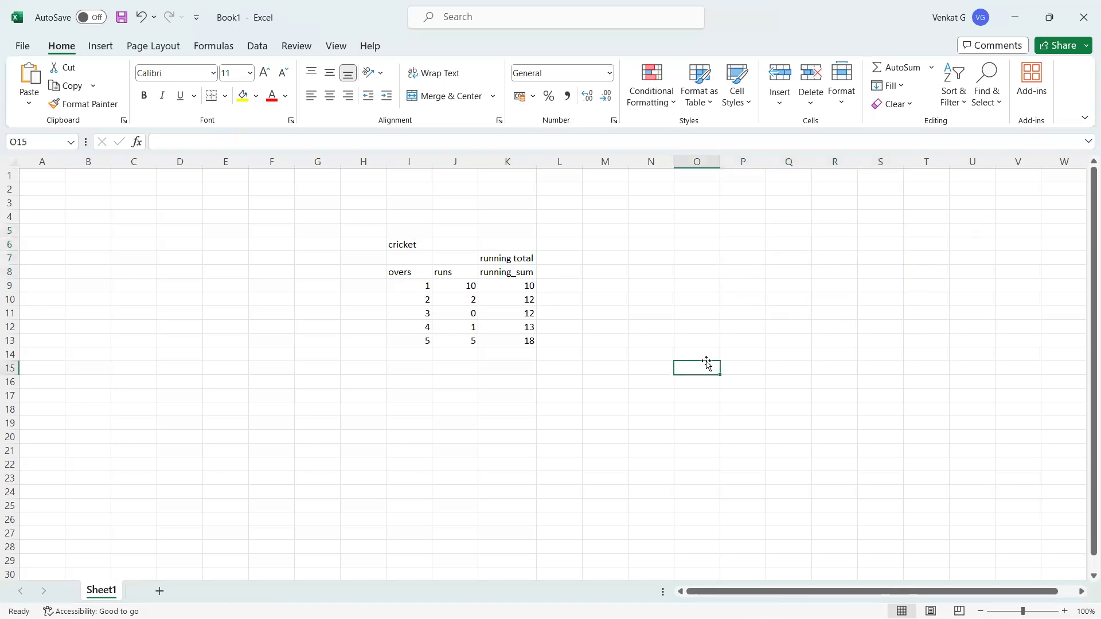
pyautogui.click(525, 341)
pyautogui.click(471, 341)
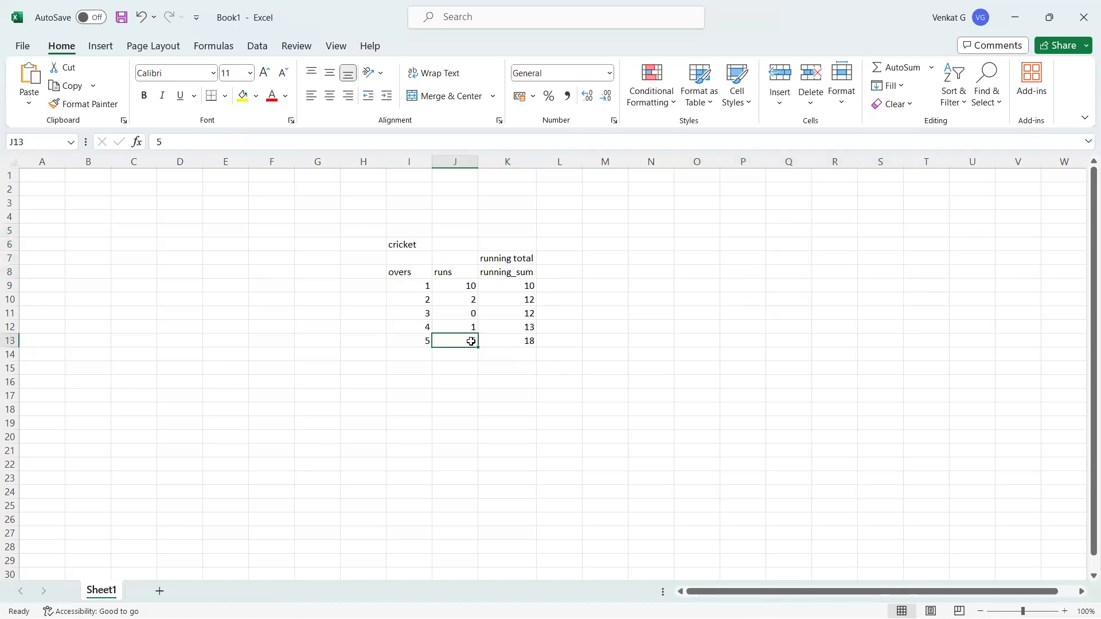
pyautogui.moveTo(471, 342); pyautogui.dragTo(461, 286)
pyautogui.click(461, 286)
pyautogui.hotkey('alt', 'Tab')
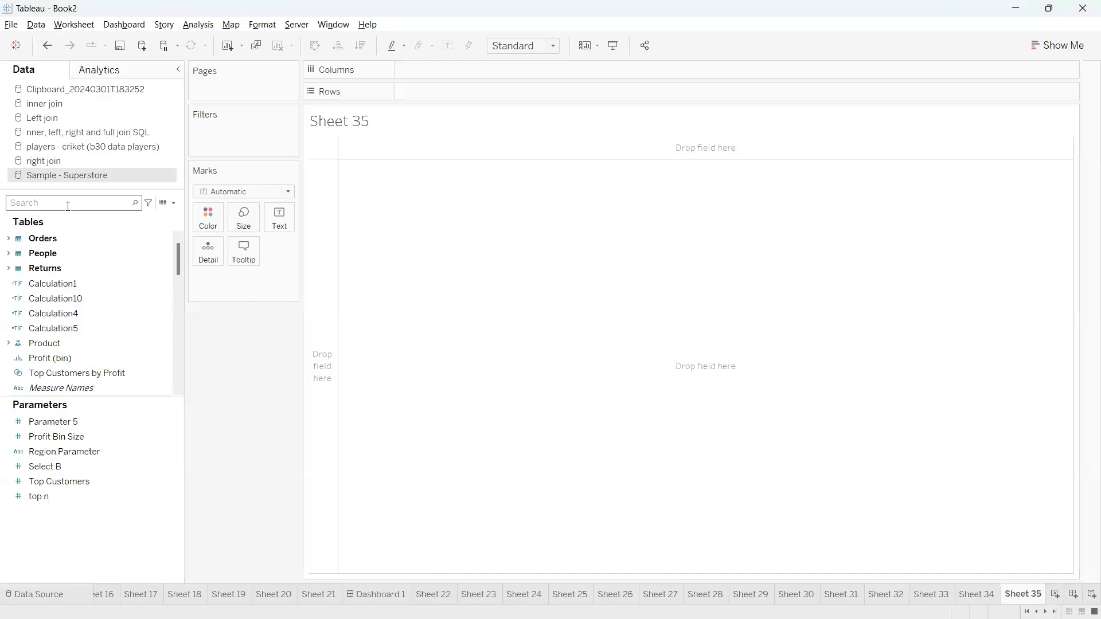
# Put Order Date years on Rows and show total Sales as text for each year
pyautogui.write('orde')
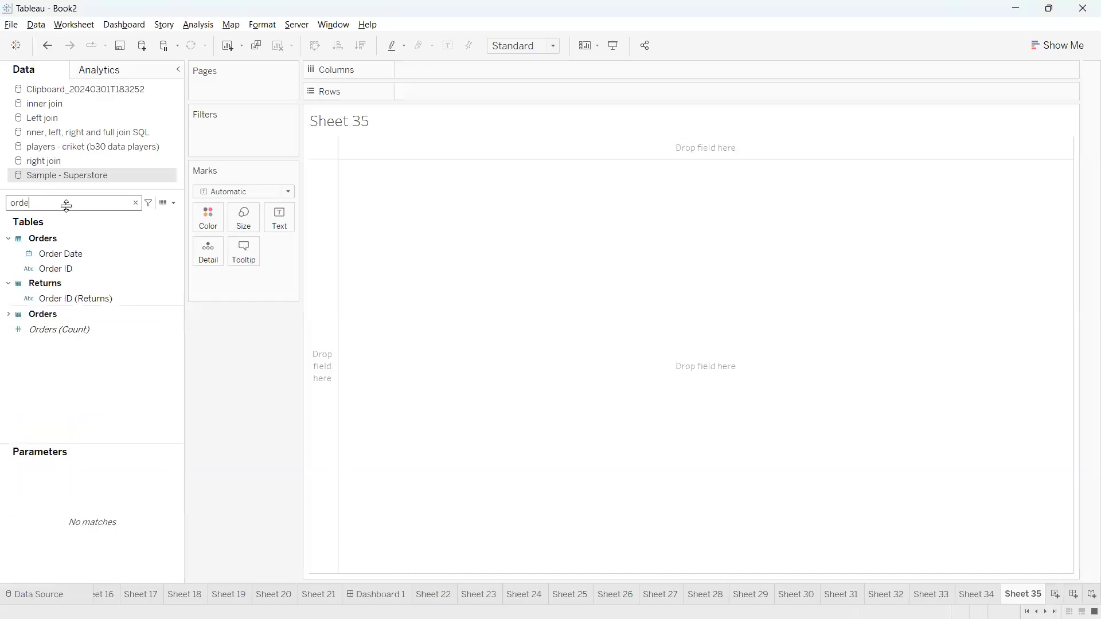
pyautogui.moveTo(73, 252)
pyautogui.mouseDown()
pyautogui.moveTo(423, 92)
pyautogui.moveTo(175, 211)
pyautogui.mouseUp()
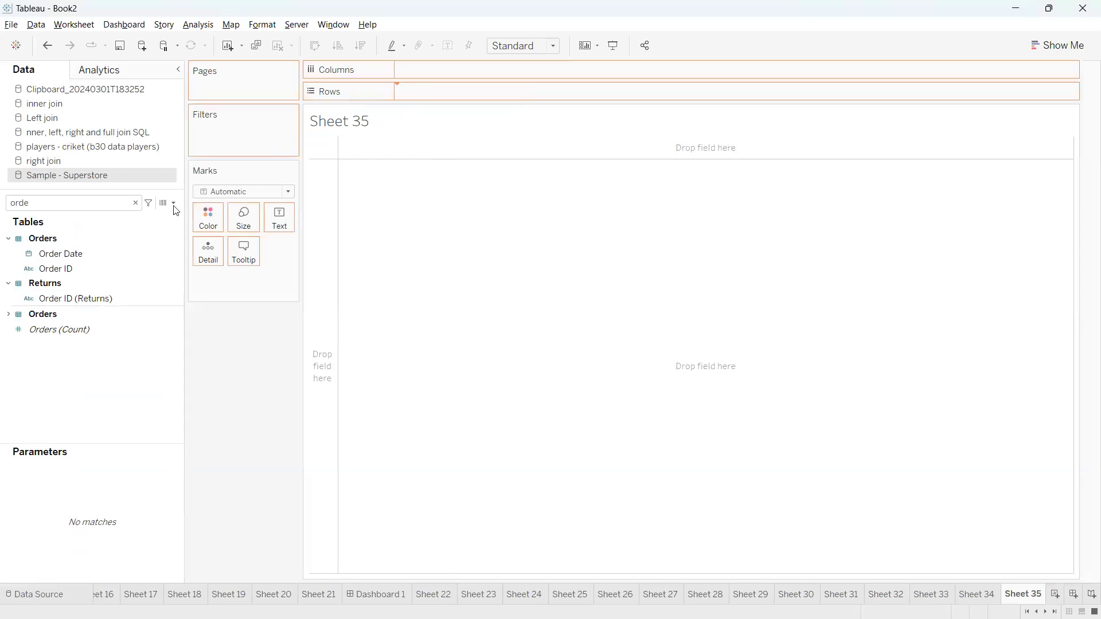
pyautogui.doubleClick(89, 204)
pyautogui.write('sa')
pyautogui.moveTo(95, 264); pyautogui.dragTo(281, 216)
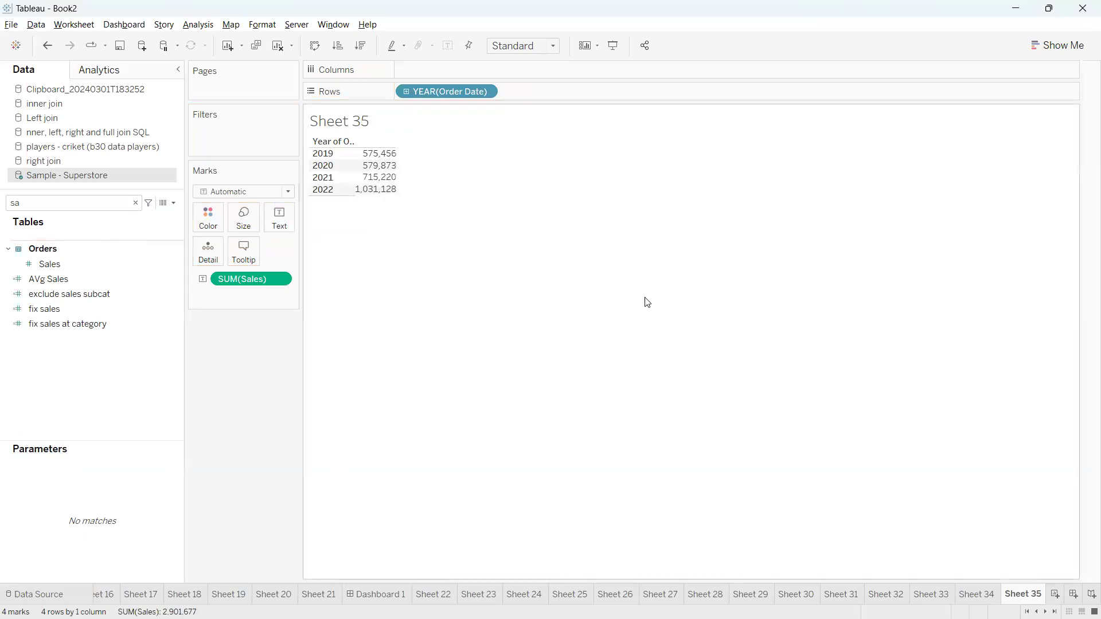
# Copy the cricket overs and runs table, I8:J13, in Excel
pyautogui.hotkey('alt', 'Tab')
pyautogui.moveTo(395, 270); pyautogui.dragTo(459, 342)
pyautogui.hotkey('ctrl', 'c')
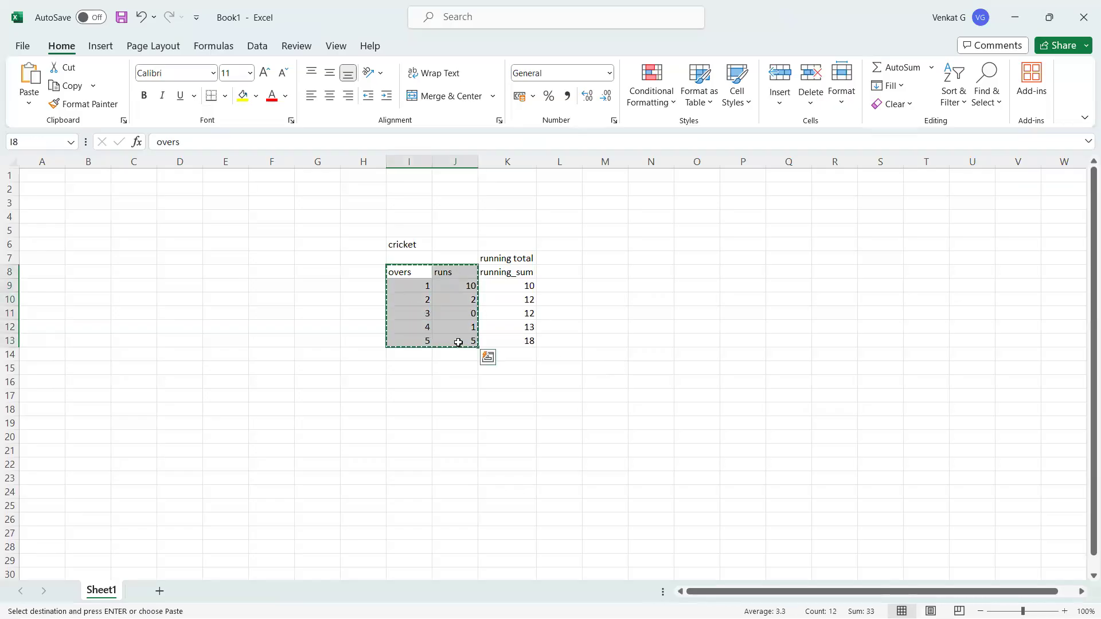
# Paste the cricket data into new Sheet 36 as a Clipboard source and clear the 'sa' field search
pyautogui.hotkey('alt', 'Tab')
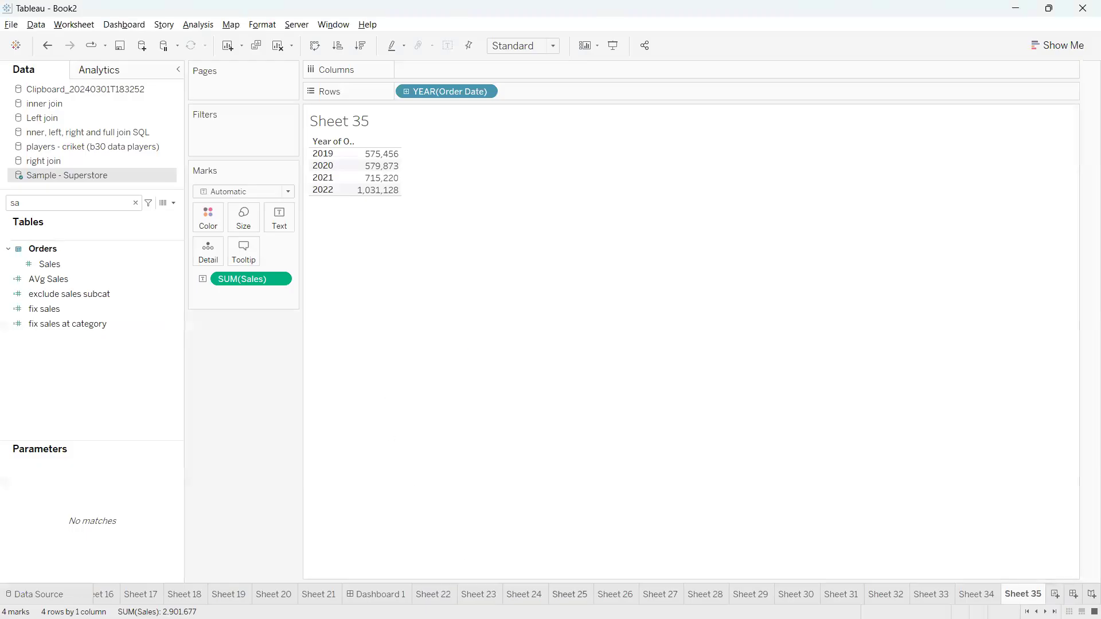
pyautogui.click(1055, 598)
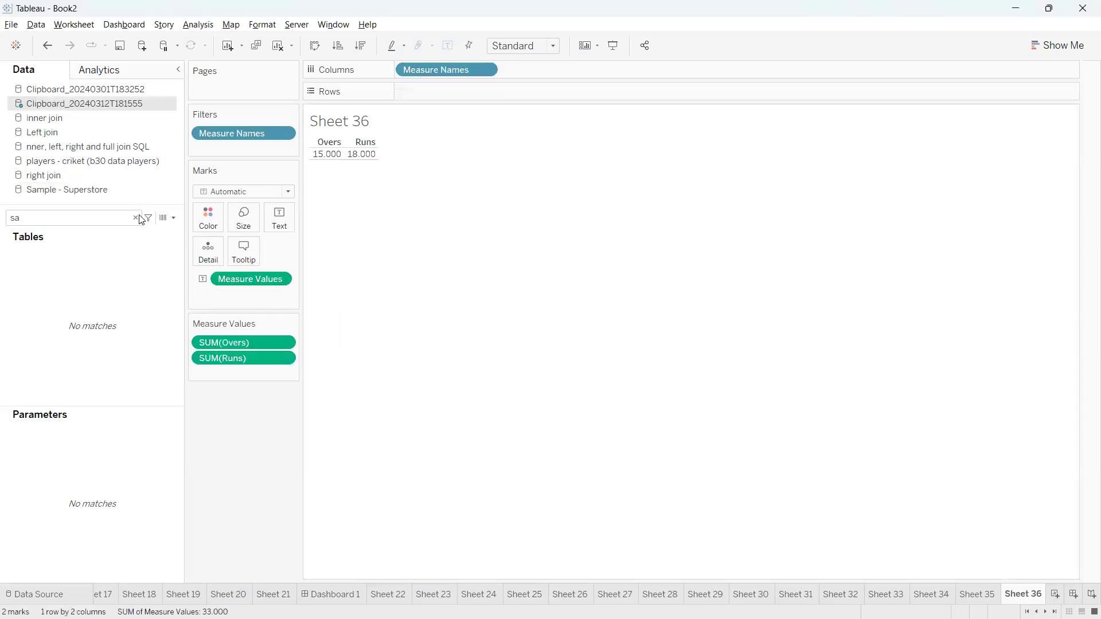
pyautogui.click(136, 217)
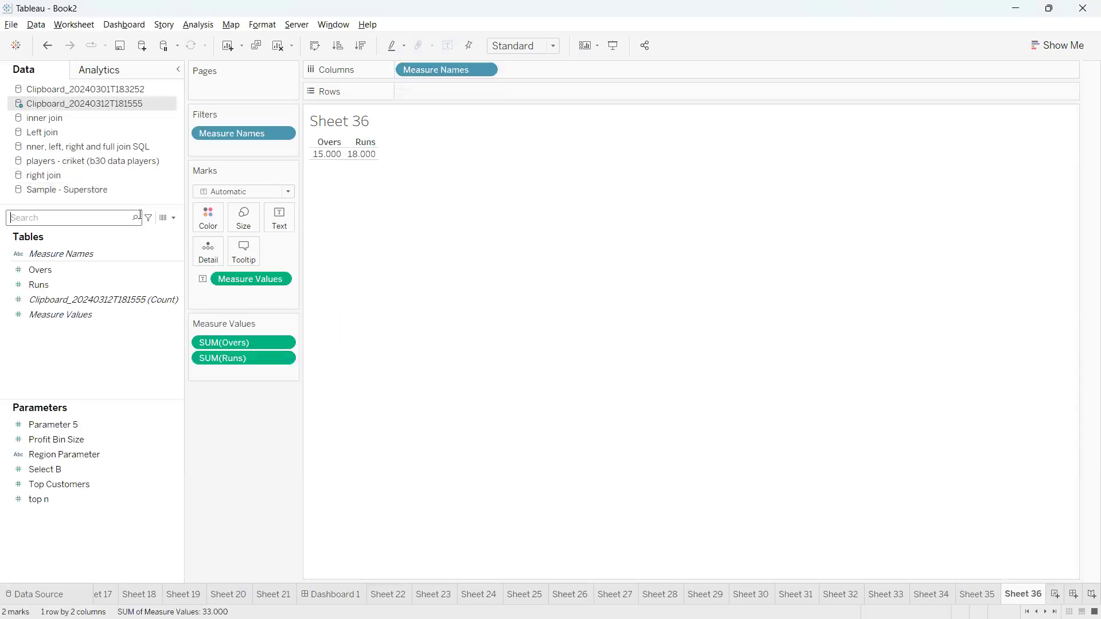
pyautogui.click(279, 46)
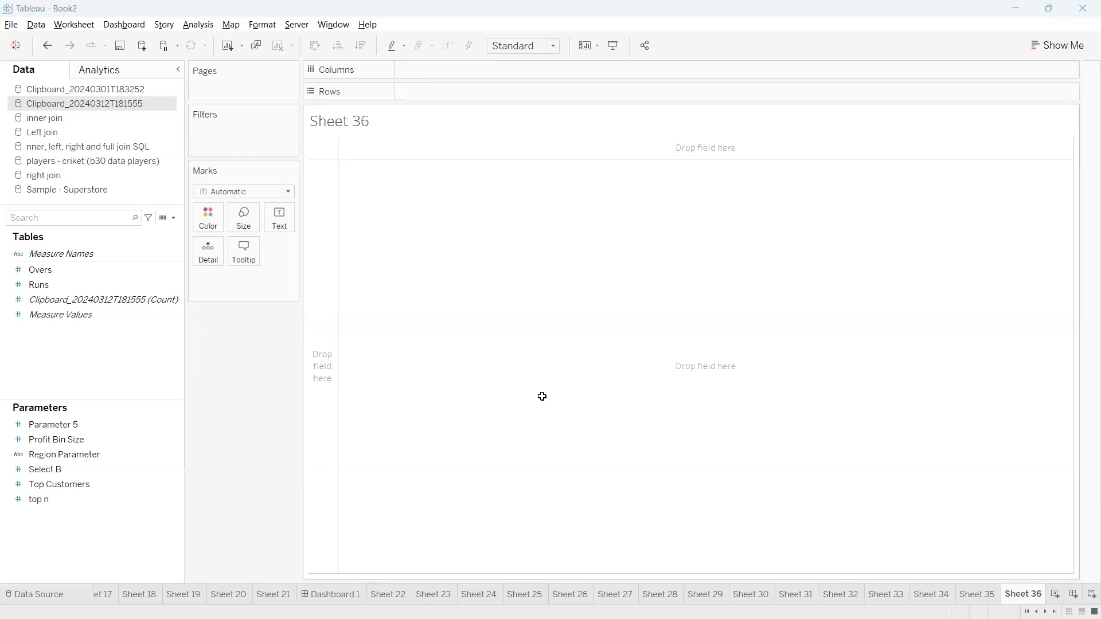
# Convert Overs to a dimension, put it on Rows, and show SUM(Runs) 10, 2, 0, 1, 5 as text
pyautogui.hotkey('alt', 'Tab')
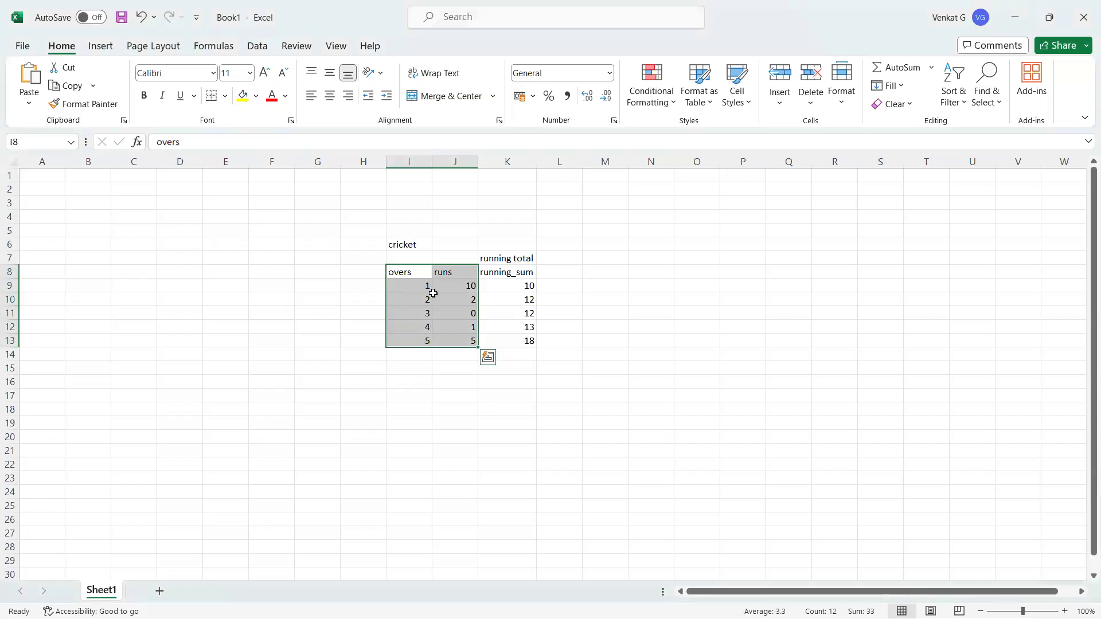
pyautogui.hotkey('alt', 'Tab')
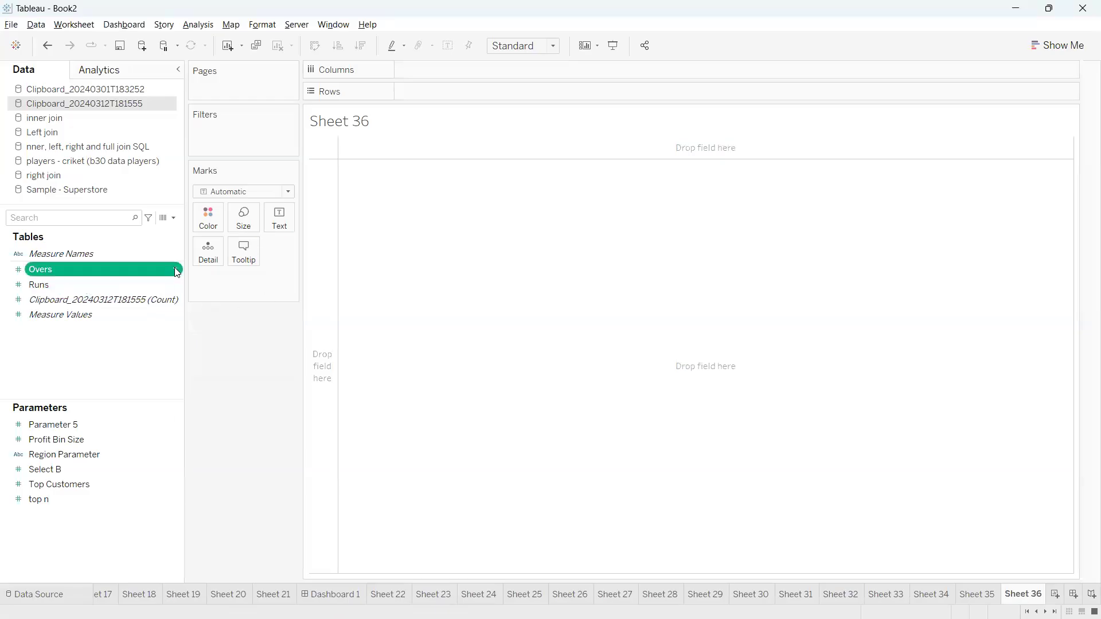
pyautogui.rightClick(175, 267)
pyautogui.click(246, 391)
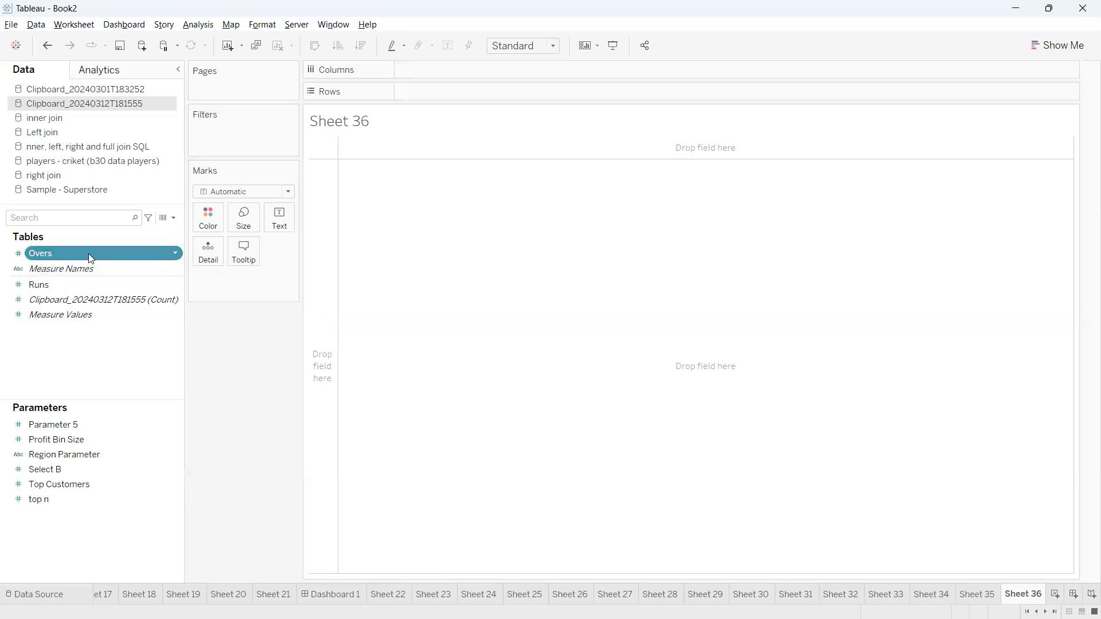
pyautogui.moveTo(89, 253)
pyautogui.mouseDown()
pyautogui.moveTo(281, 191)
pyautogui.moveTo(460, 101)
pyautogui.mouseUp()
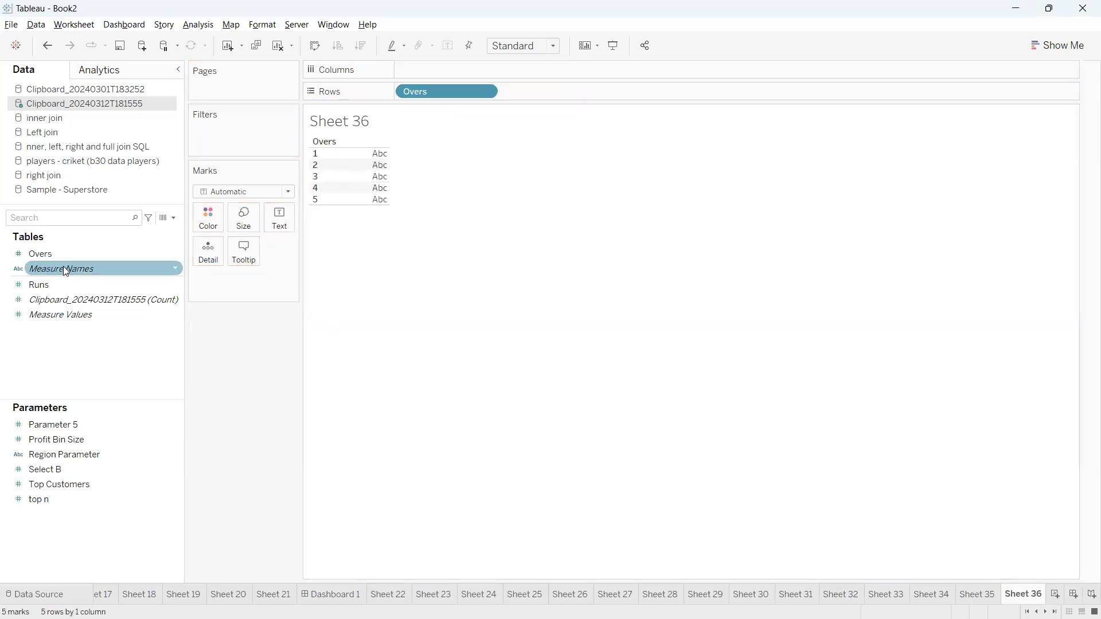
pyautogui.moveTo(58, 284); pyautogui.dragTo(282, 226)
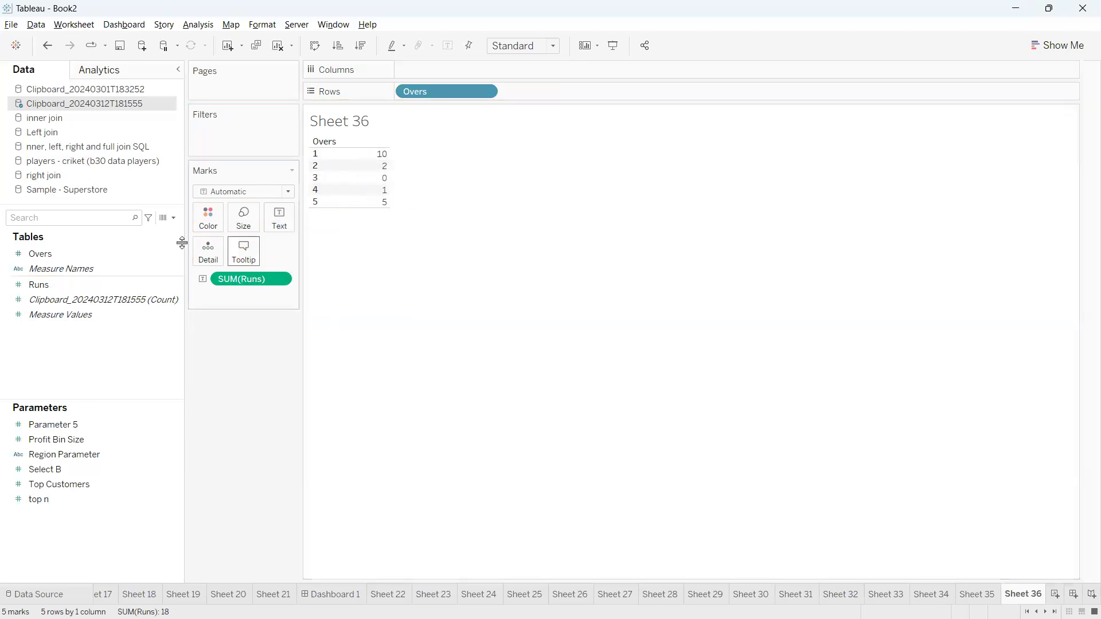
# Create a calculated field and begin its formula with WINDOW_SUM(SUM([Runs])
pyautogui.click(172, 218)
pyautogui.click(150, 230)
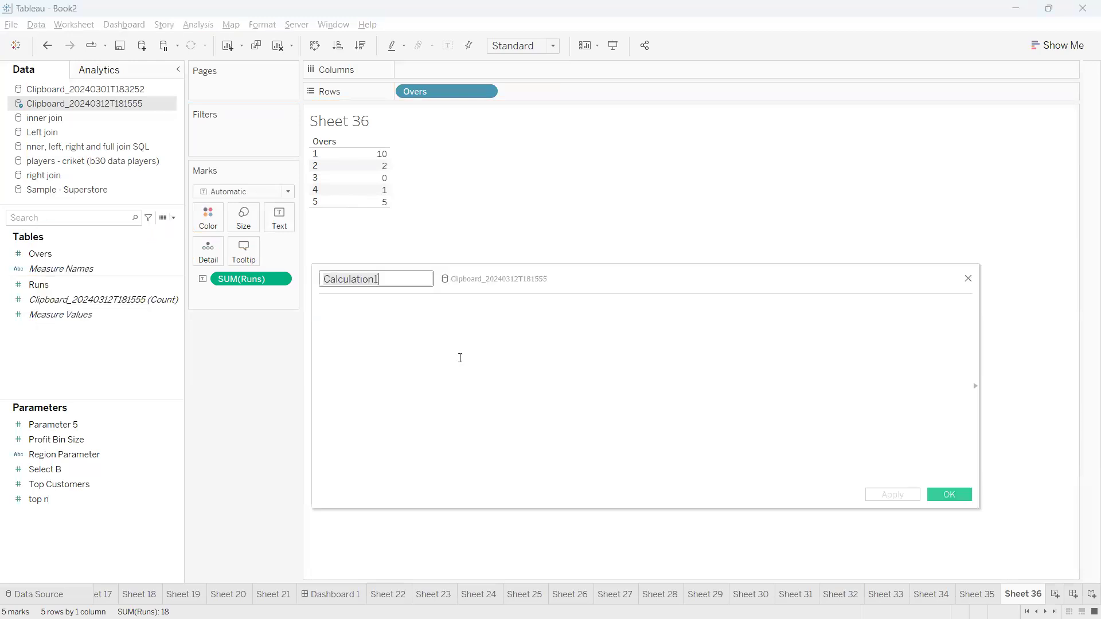
pyautogui.click(499, 333)
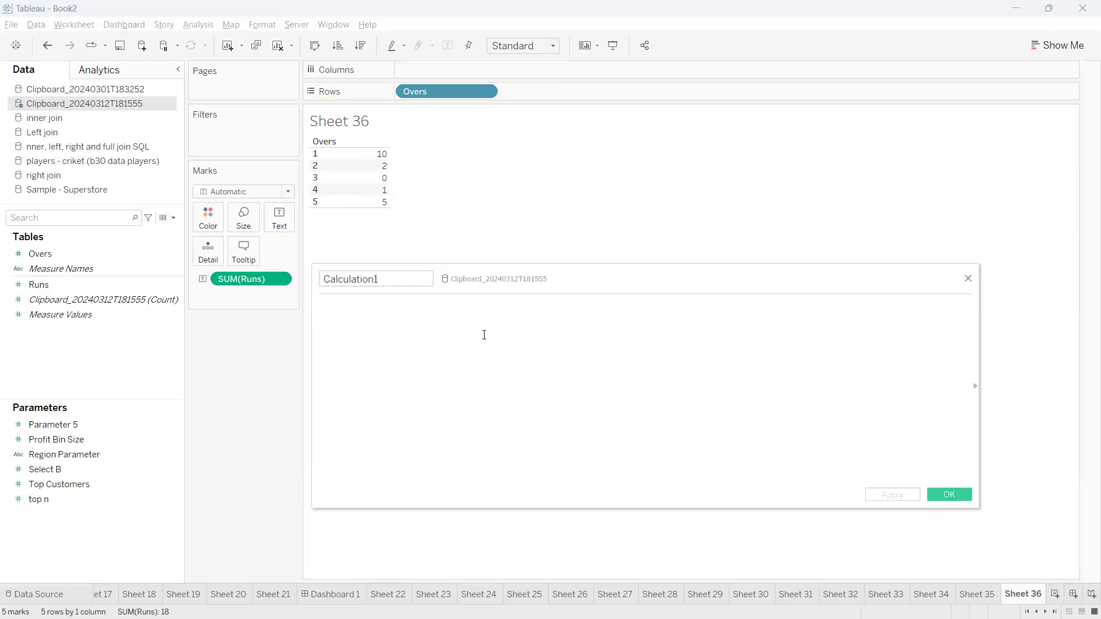
pyautogui.write('windo')
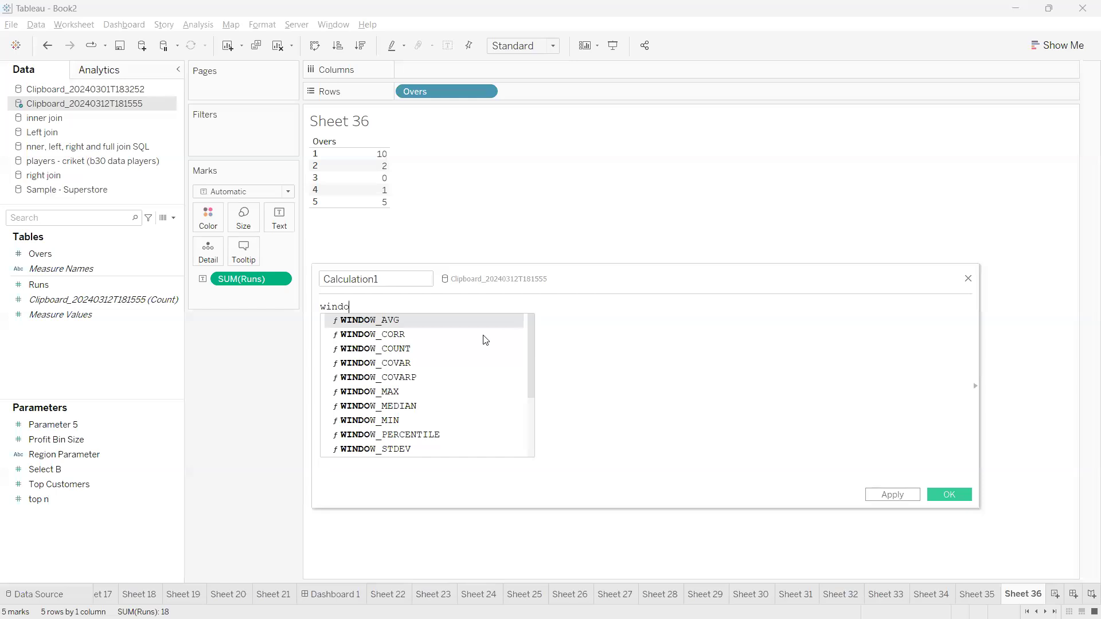
pyautogui.write('w_sum')
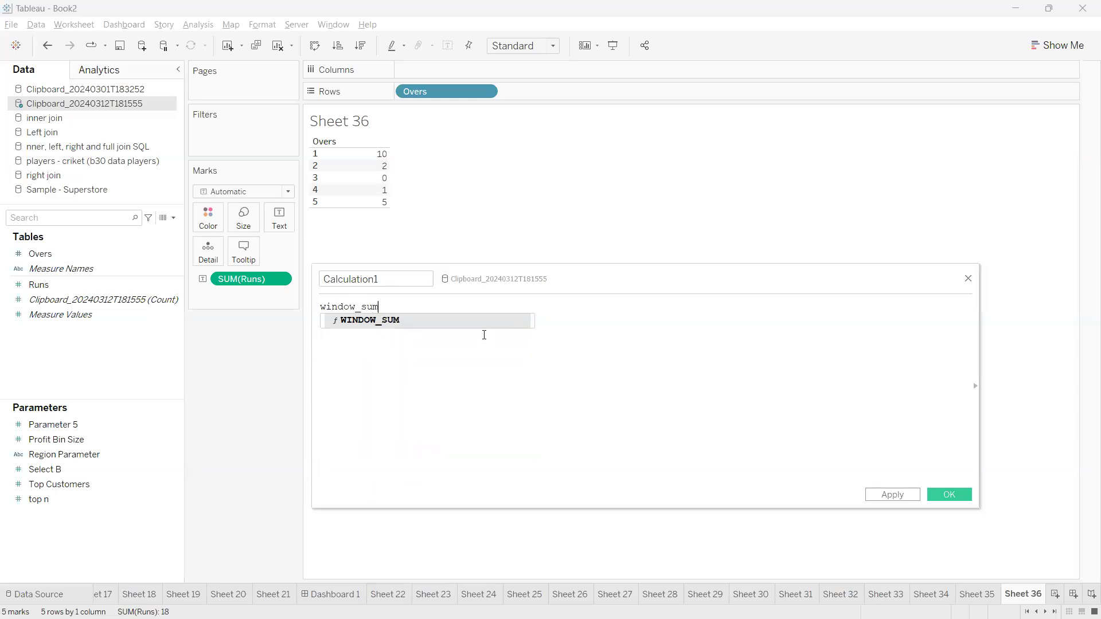
pyautogui.press('Return')
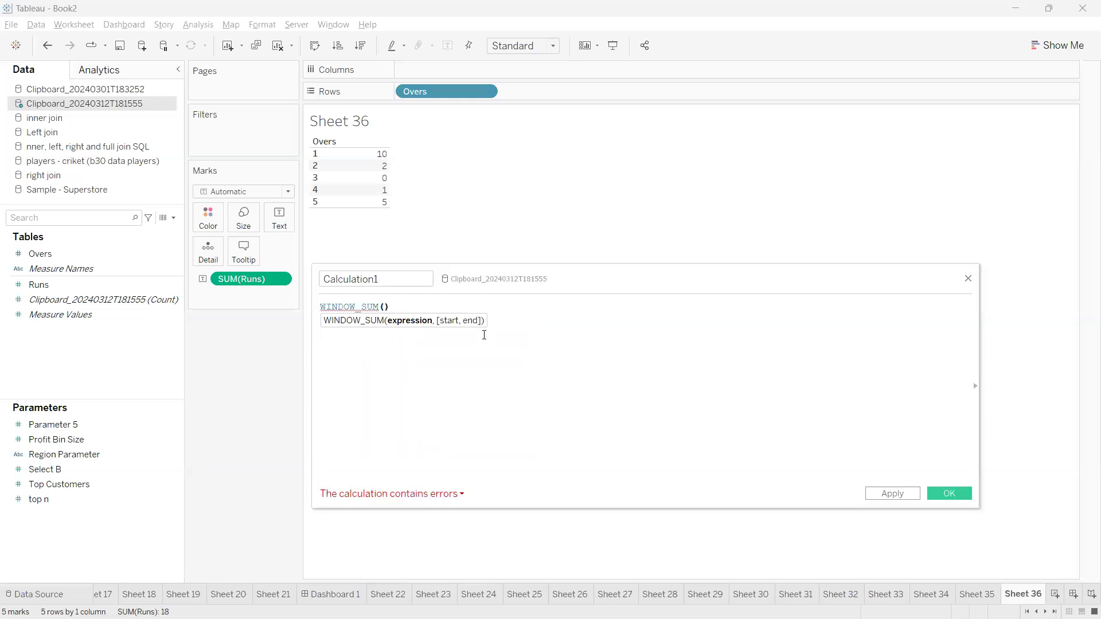
pyautogui.moveTo(249, 279); pyautogui.dragTo(396, 314)
# Add FIRST() and 0 as the window start and end arguments
pyautogui.write(',')
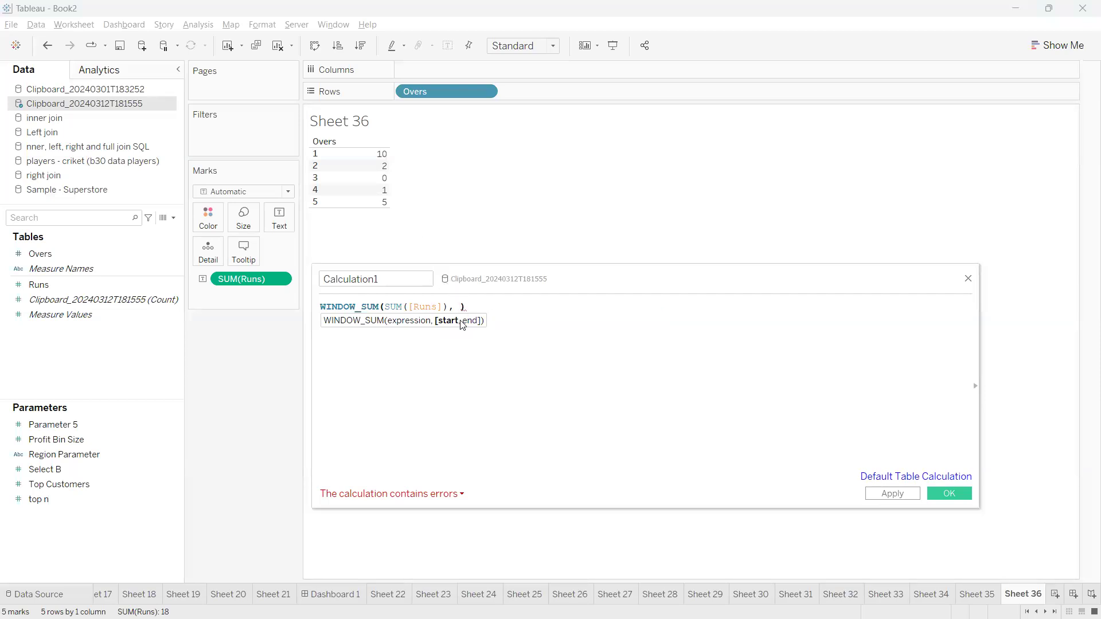
pyautogui.write('fir')
pyautogui.press('Return')
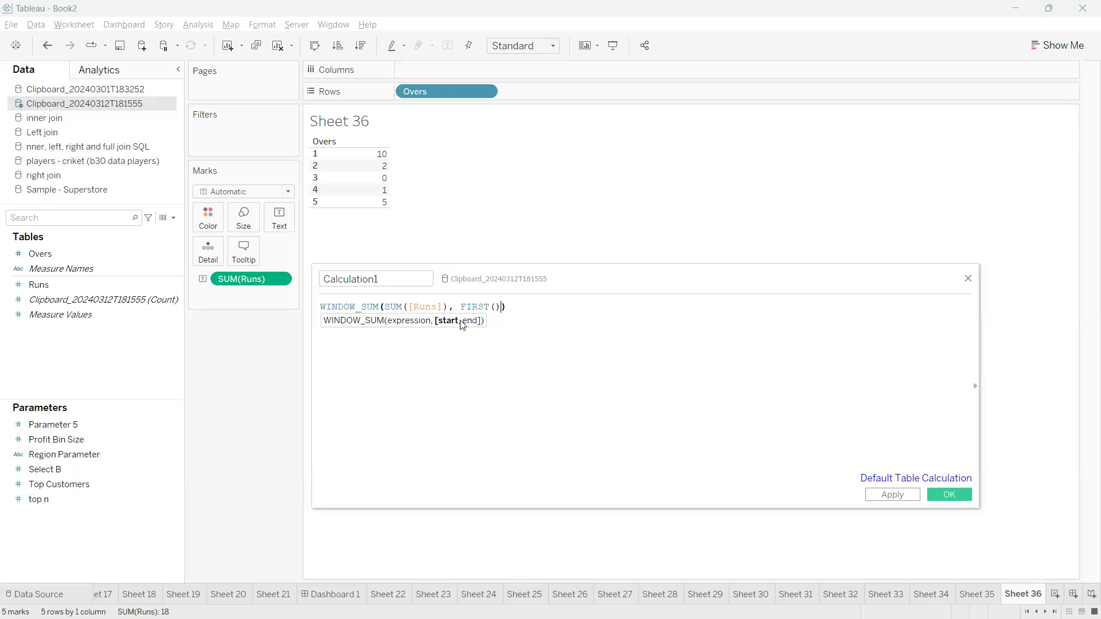
pyautogui.write(',')
pyautogui.moveTo(504, 308); pyautogui.dragTo(458, 308)
pyautogui.click(502, 307)
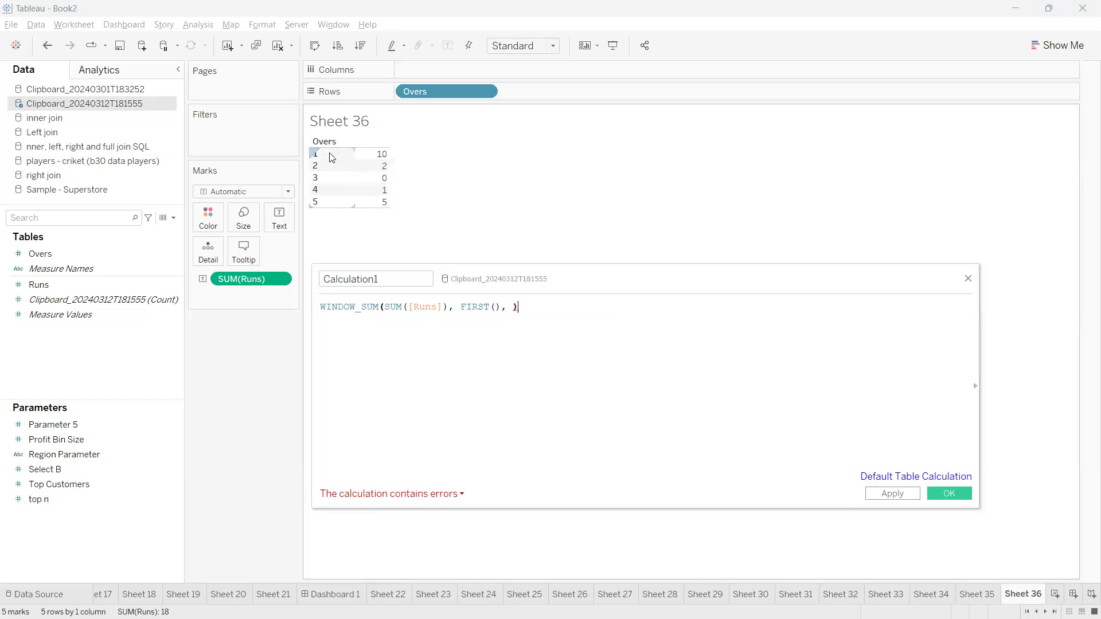
pyautogui.click(507, 308)
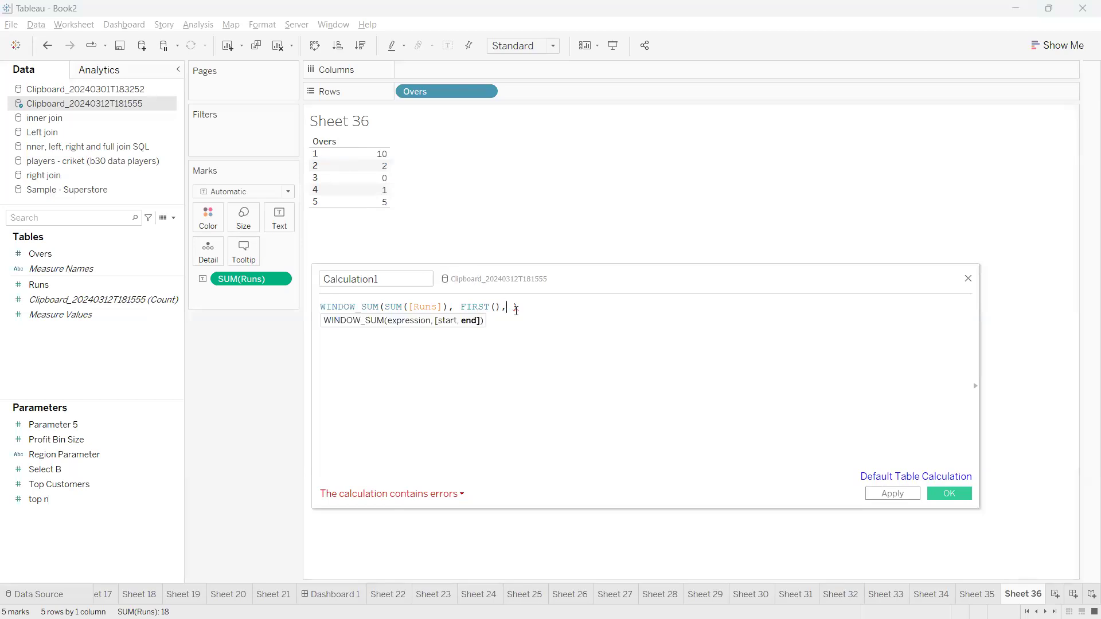
pyautogui.write('0')
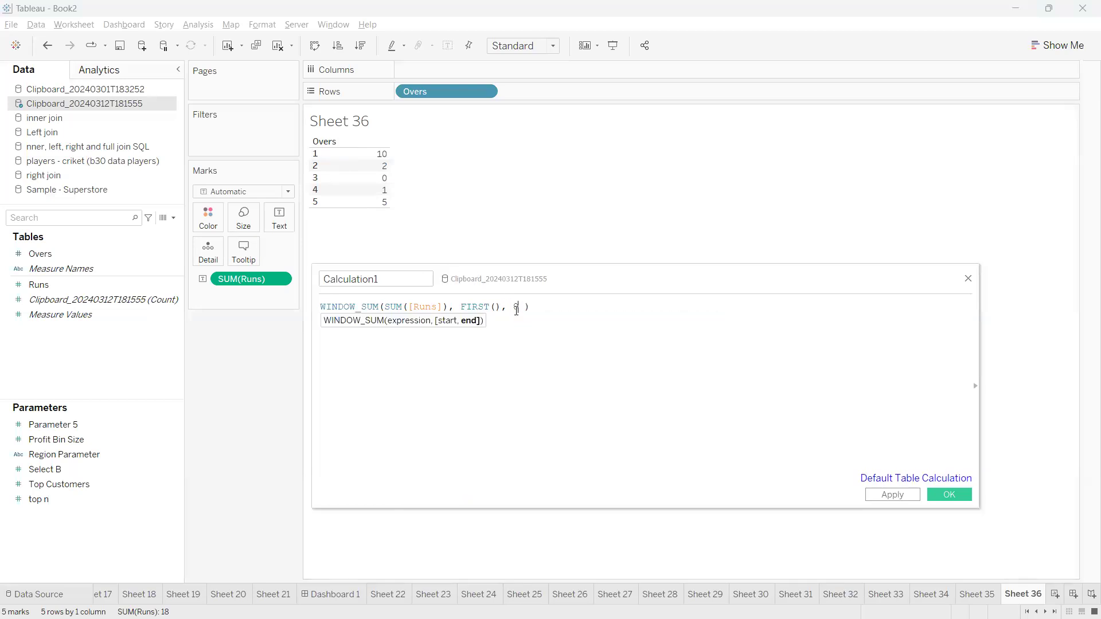
# Draw on-screen annotations over the finished WINDOW_SUM formula
pyautogui.moveTo(512, 314); pyautogui.dragTo(523, 362)
pyautogui.moveTo(470, 320)
pyautogui.mouseDown()
pyautogui.moveTo(490, 321)
pyautogui.moveTo(479, 374)
pyautogui.moveTo(520, 356)
pyautogui.moveTo(525, 431)
pyautogui.moveTo(531, 406)
pyautogui.mouseUp()
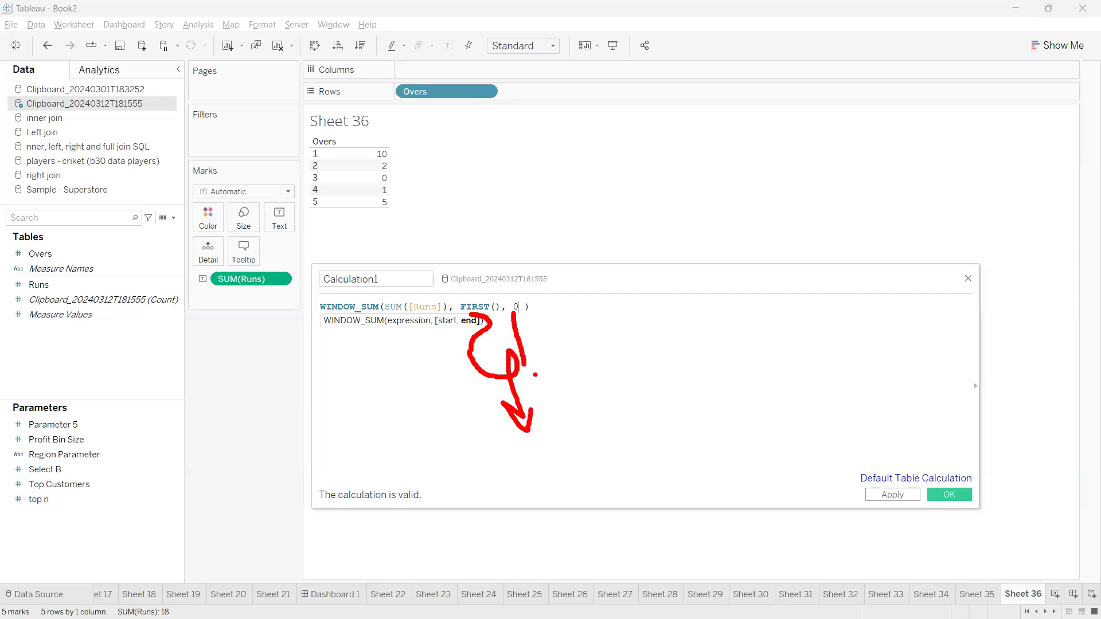
pyautogui.moveTo(516, 298)
pyautogui.mouseDown()
pyautogui.moveTo(512, 310)
pyautogui.moveTo(537, 303)
pyautogui.moveTo(512, 295)
pyautogui.moveTo(549, 331)
pyautogui.moveTo(619, 349)
pyautogui.moveTo(607, 401)
pyautogui.moveTo(594, 410)
pyautogui.mouseUp()
pyautogui.moveTo(476, 297)
pyautogui.mouseDown()
pyautogui.moveTo(512, 420)
pyautogui.moveTo(603, 378)
pyautogui.mouseUp()
pyautogui.moveTo(494, 370)
pyautogui.mouseDown()
pyautogui.moveTo(526, 415)
pyautogui.moveTo(539, 407)
pyautogui.mouseUp()
pyautogui.moveTo(558, 354); pyautogui.dragTo(584, 389)
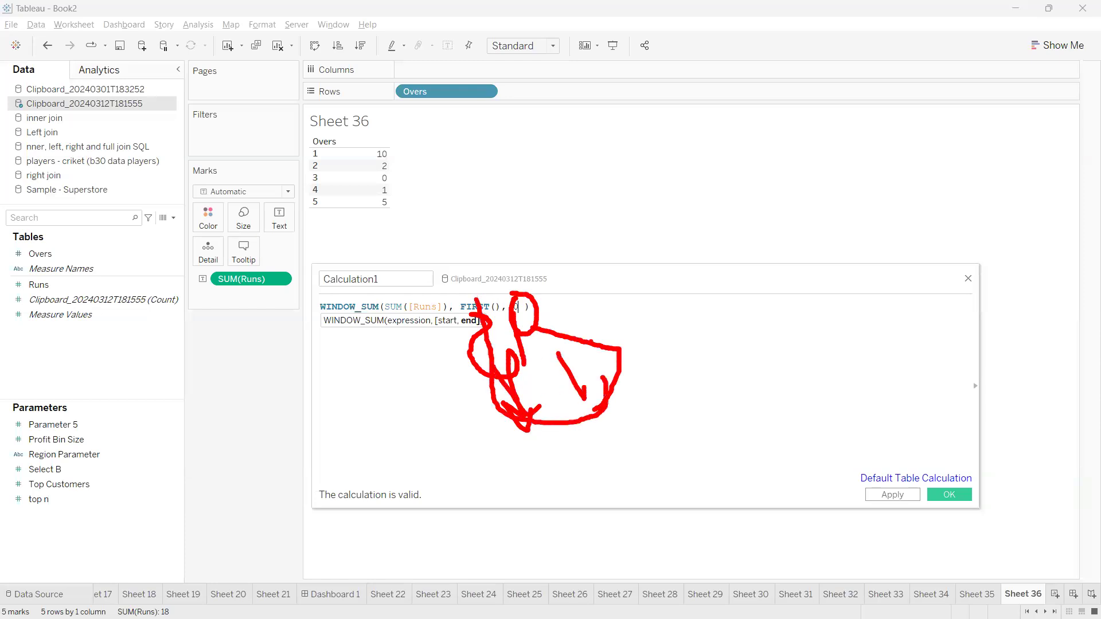
pyautogui.moveTo(592, 342); pyautogui.dragTo(639, 411)
pyautogui.moveTo(605, 396); pyautogui.dragTo(646, 449)
pyautogui.moveTo(691, 404)
pyautogui.mouseDown()
pyautogui.moveTo(716, 475)
pyautogui.moveTo(779, 440)
pyautogui.mouseUp()
# Apply Calculation1 and place it after SUM(Runs) in the table
pyautogui.press('Escape')
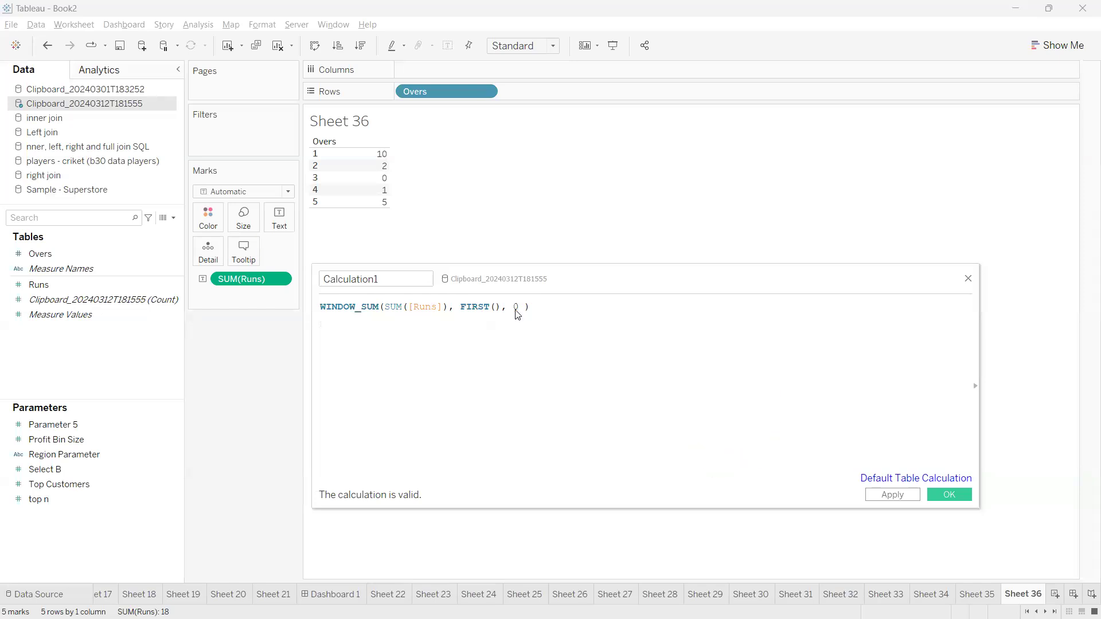
pyautogui.click(878, 495)
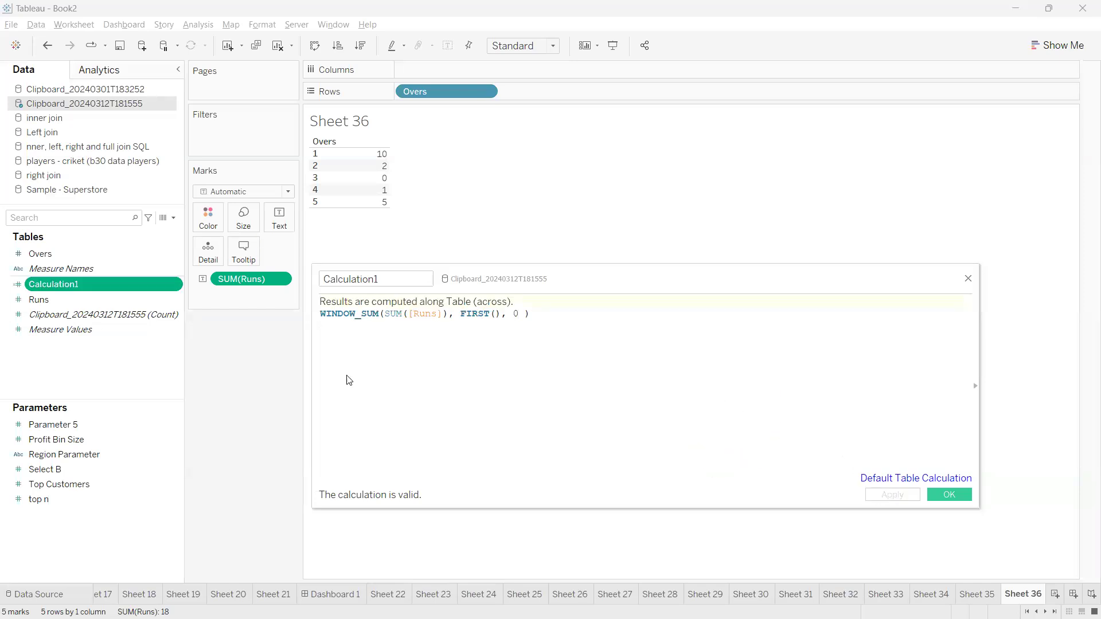
pyautogui.doubleClick(106, 284)
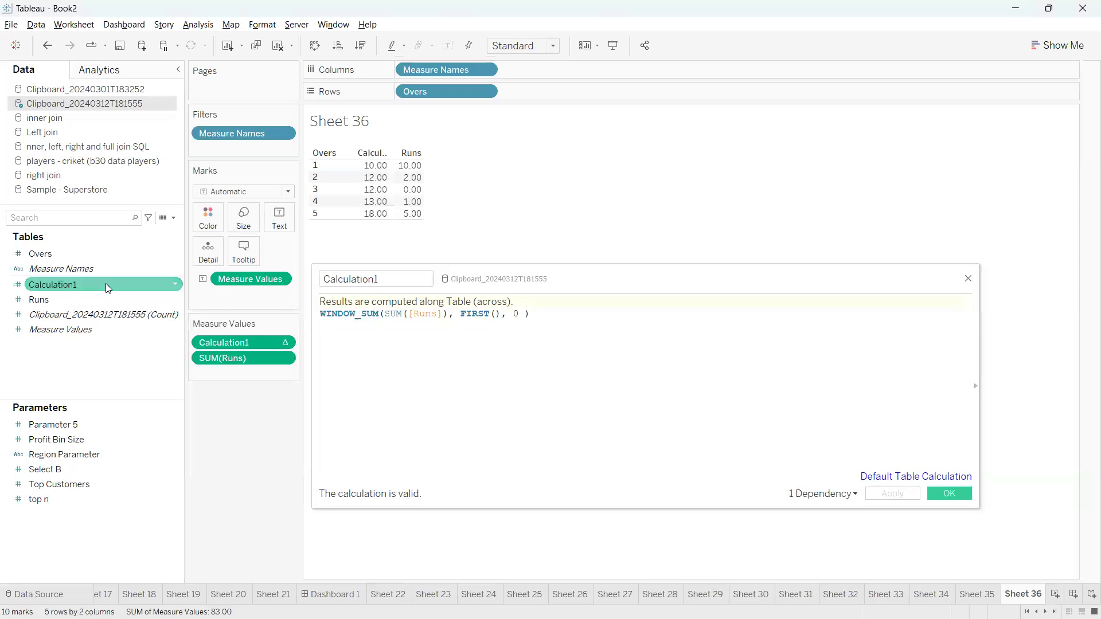
pyautogui.moveTo(561, 291); pyautogui.dragTo(600, 388)
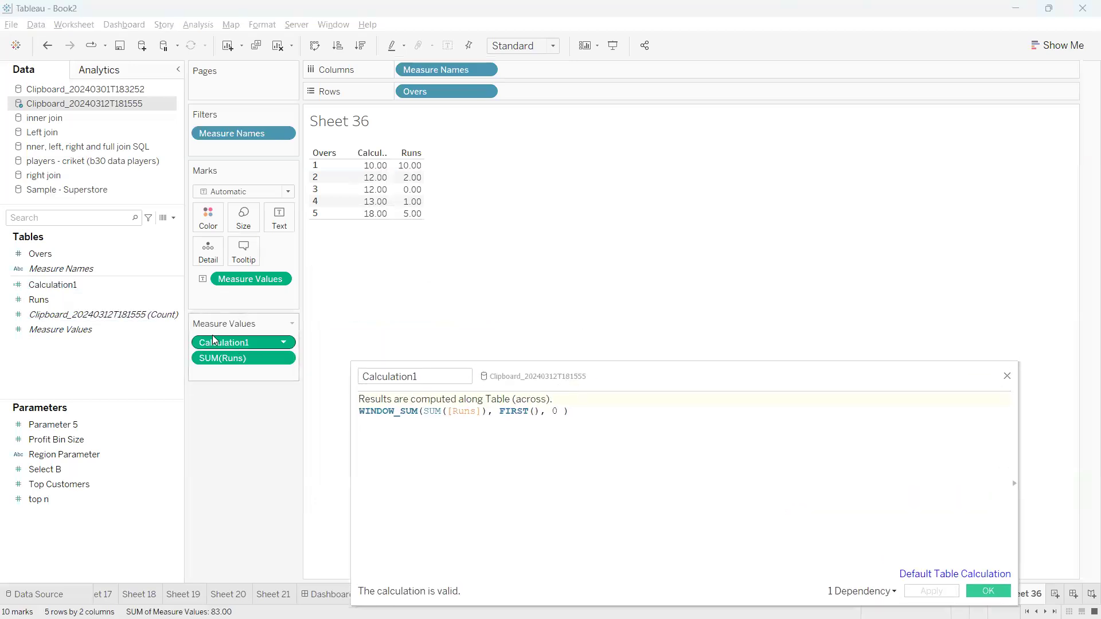
pyautogui.moveTo(224, 346); pyautogui.dragTo(229, 372)
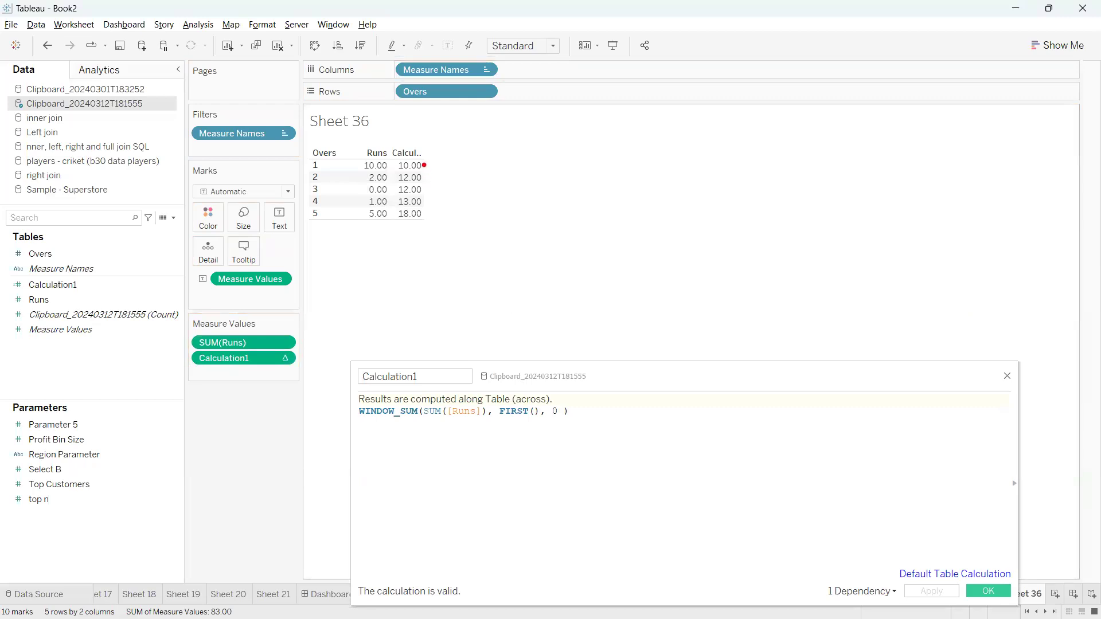
# Review the running totals 10, 12, 12, 13, 18 for overs 1–5 in the table
pyautogui.moveTo(425, 162)
pyautogui.mouseDown()
pyautogui.moveTo(437, 231)
pyautogui.moveTo(400, 217)
pyautogui.moveTo(435, 228)
pyautogui.moveTo(410, 204)
pyautogui.moveTo(371, 224)
pyautogui.moveTo(353, 175)
pyautogui.moveTo(366, 150)
pyautogui.moveTo(382, 157)
pyautogui.moveTo(347, 172)
pyautogui.moveTo(344, 224)
pyautogui.moveTo(440, 362)
pyautogui.moveTo(485, 405)
pyautogui.moveTo(526, 404)
pyautogui.moveTo(481, 395)
pyautogui.mouseUp()
pyautogui.press('Escape')
pyautogui.hotkey('ctrl', '2')
pyautogui.moveTo(437, 160)
pyautogui.mouseDown()
pyautogui.moveTo(453, 255)
pyautogui.moveTo(453, 227)
pyautogui.mouseUp()
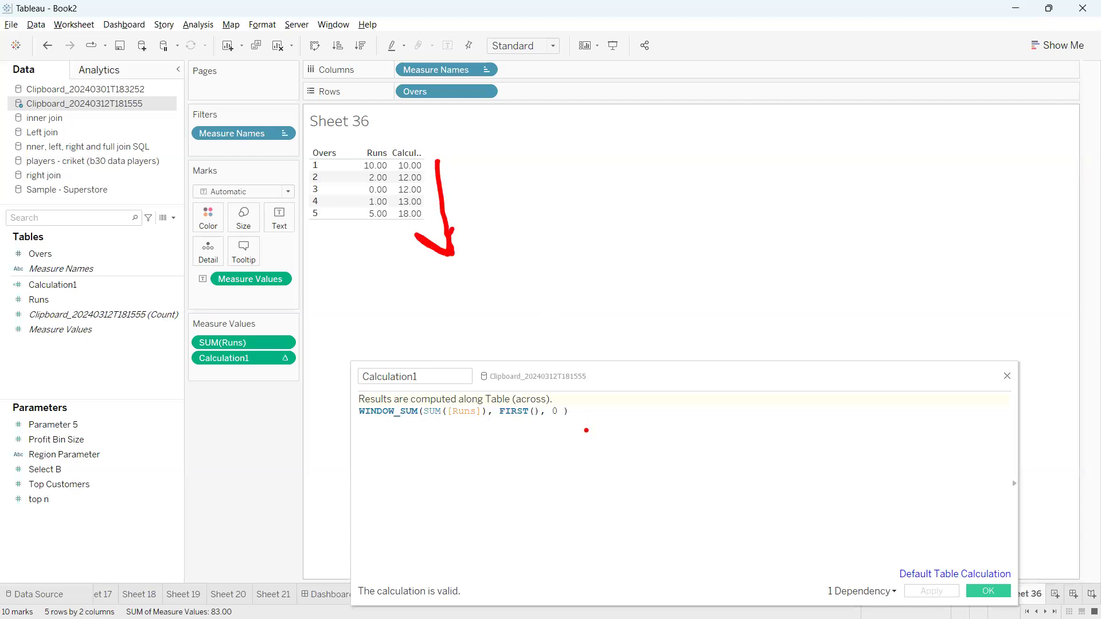
pyautogui.press('Escape')
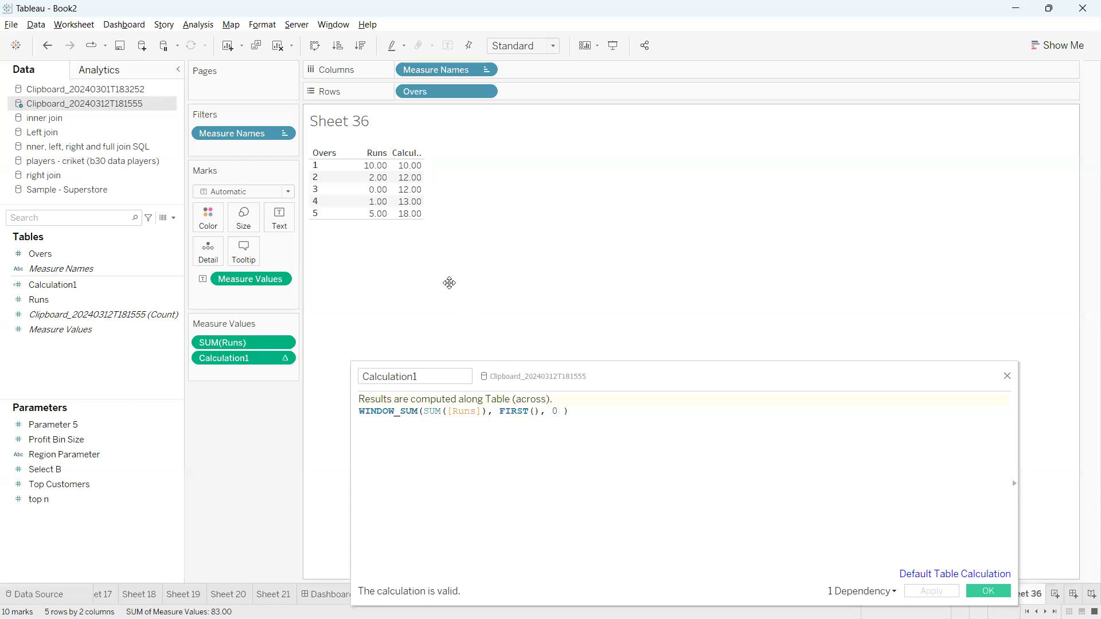
pyautogui.click(411, 169)
pyautogui.click(408, 190)
pyautogui.click(408, 190)
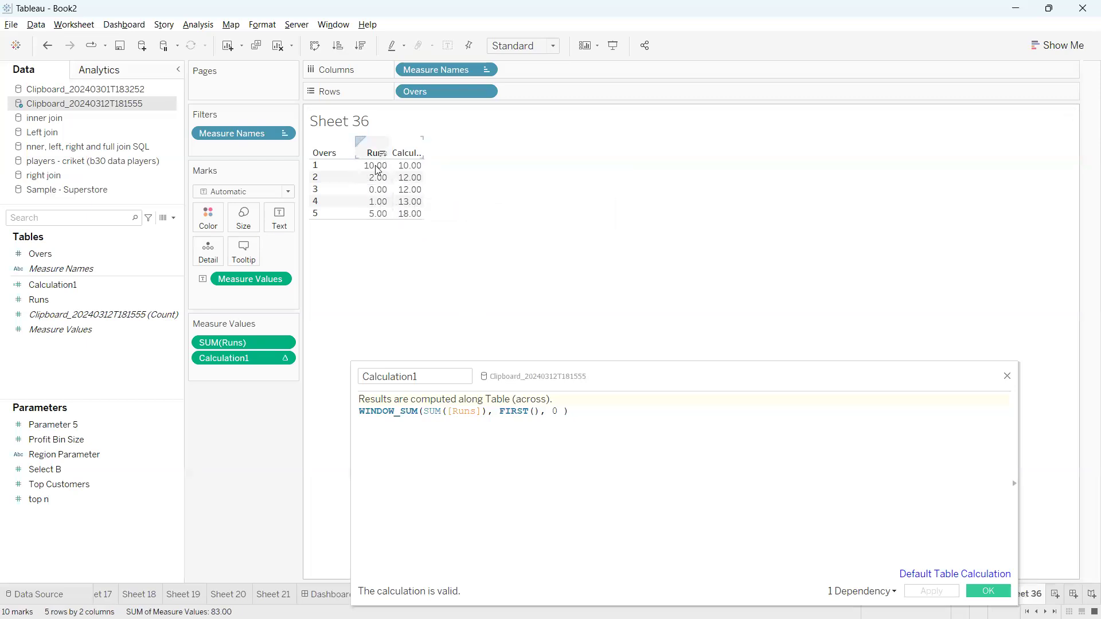
pyautogui.moveTo(540, 411); pyautogui.dragTo(503, 413)
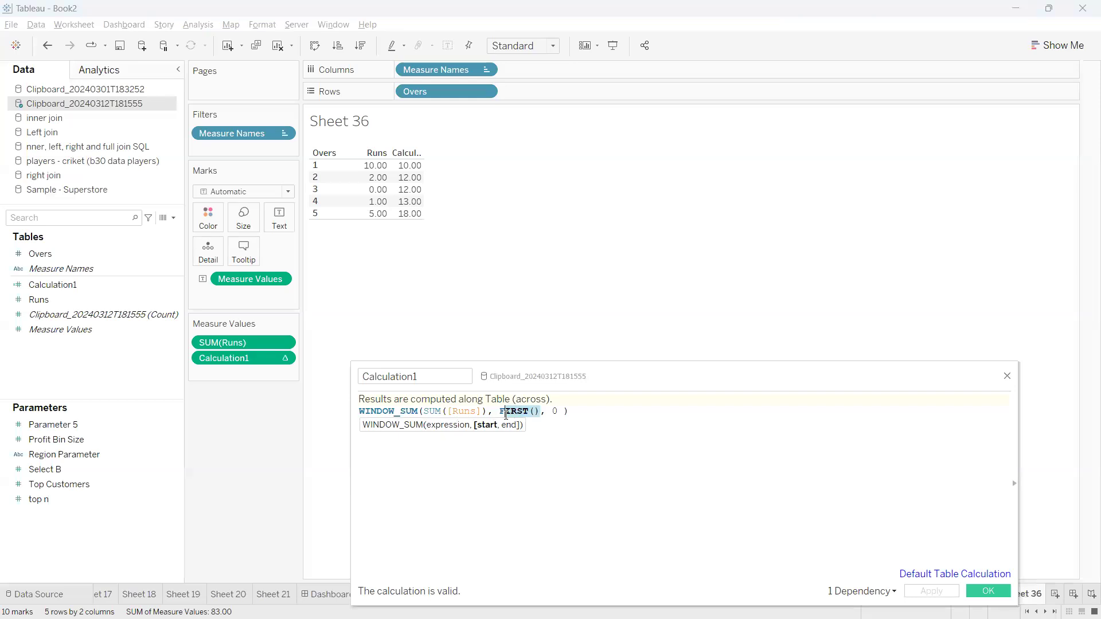
# Change the formula to WINDOW_SUM(SUM([Runs]), 0, LAST()) and apply it
pyautogui.write('0')
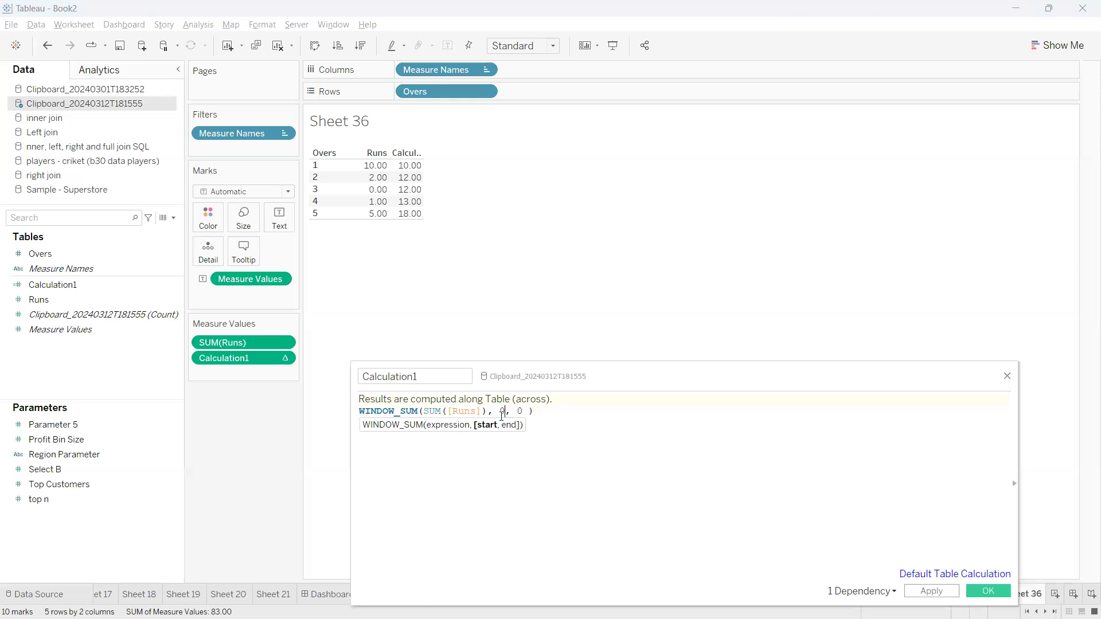
pyautogui.click(520, 411)
pyautogui.press('BackSpace')
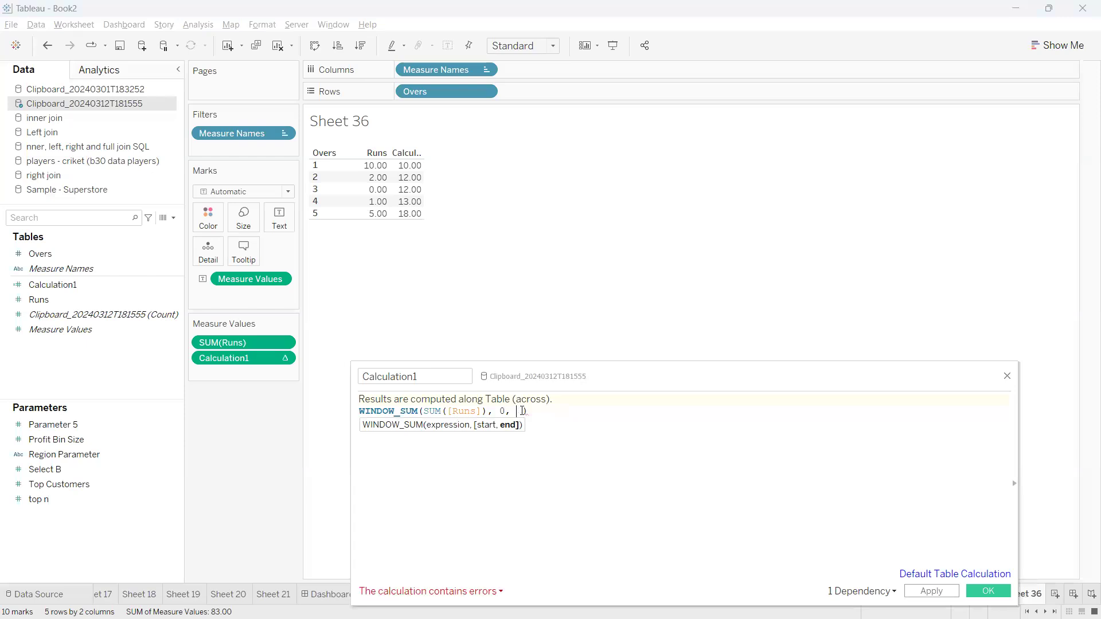
pyautogui.write('last')
pyautogui.press('Return')
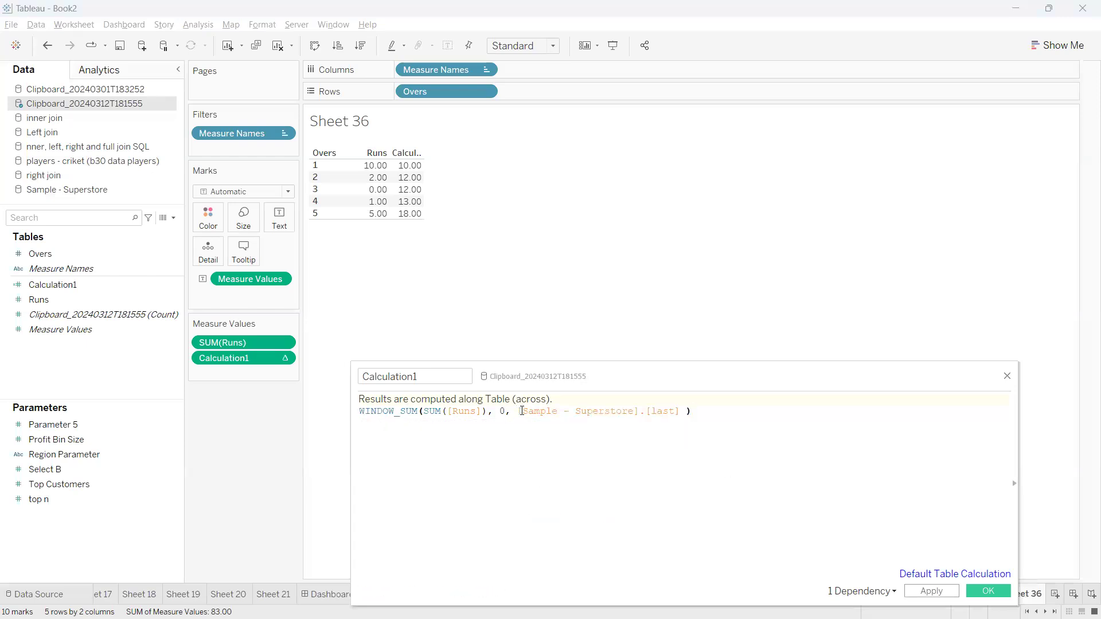
pyautogui.press('BackSpace')
pyautogui.press('BackSpace')
pyautogui.press('BackSpace')
pyautogui.press('BackSpace')
pyautogui.press('BackSpace')
pyautogui.press('BackSpace')
pyautogui.press('BackSpace')
pyautogui.press('BackSpace')
pyautogui.press('BackSpace')
pyautogui.press('BackSpace')
pyautogui.press('BackSpace')
pyautogui.press('BackSpace')
pyautogui.press('BackSpace')
pyautogui.press('BackSpace')
pyautogui.press('BackSpace')
pyautogui.press('BackSpace')
pyautogui.press('BackSpace')
pyautogui.press('BackSpace')
pyautogui.press('BackSpace')
pyautogui.press('BackSpace')
pyautogui.press('BackSpace')
pyautogui.press('BackSpace')
pyautogui.press('BackSpace')
pyautogui.press('BackSpace')
pyautogui.press('BackSpace')
pyautogui.press('BackSpace')
pyautogui.press('BackSpace')
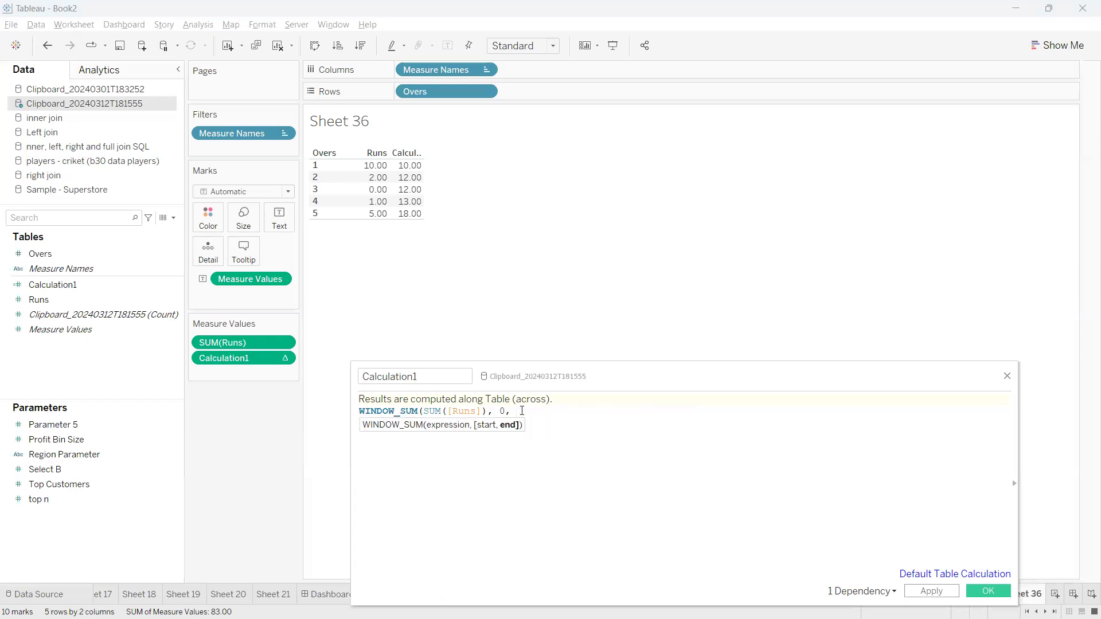
pyautogui.write(')')
pyautogui.click(522, 411)
pyautogui.write('LA')
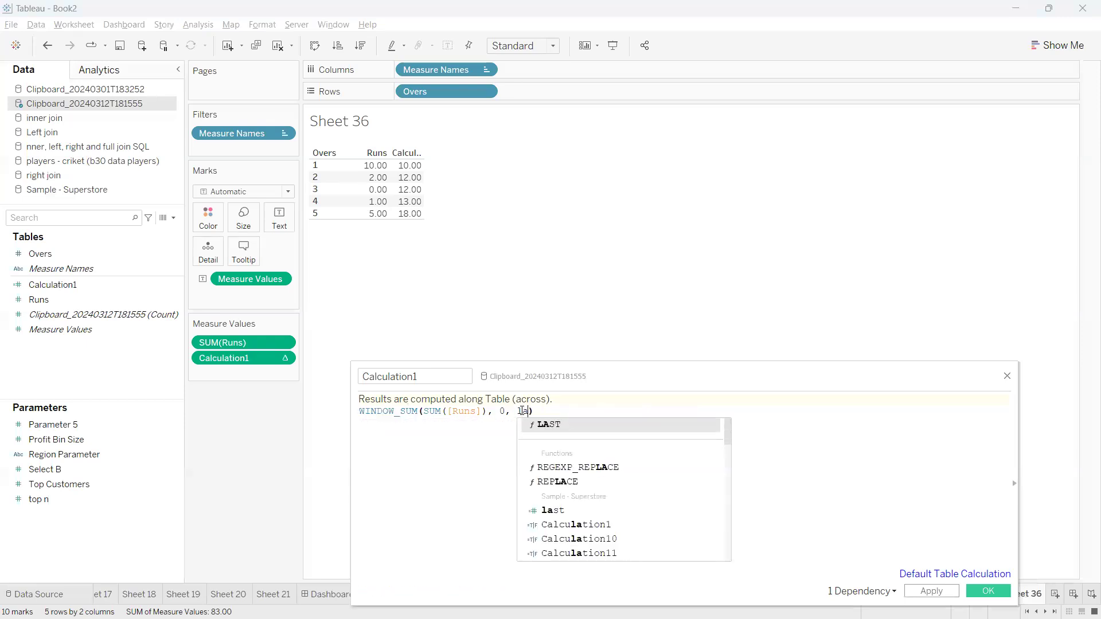
pyautogui.press('Return')
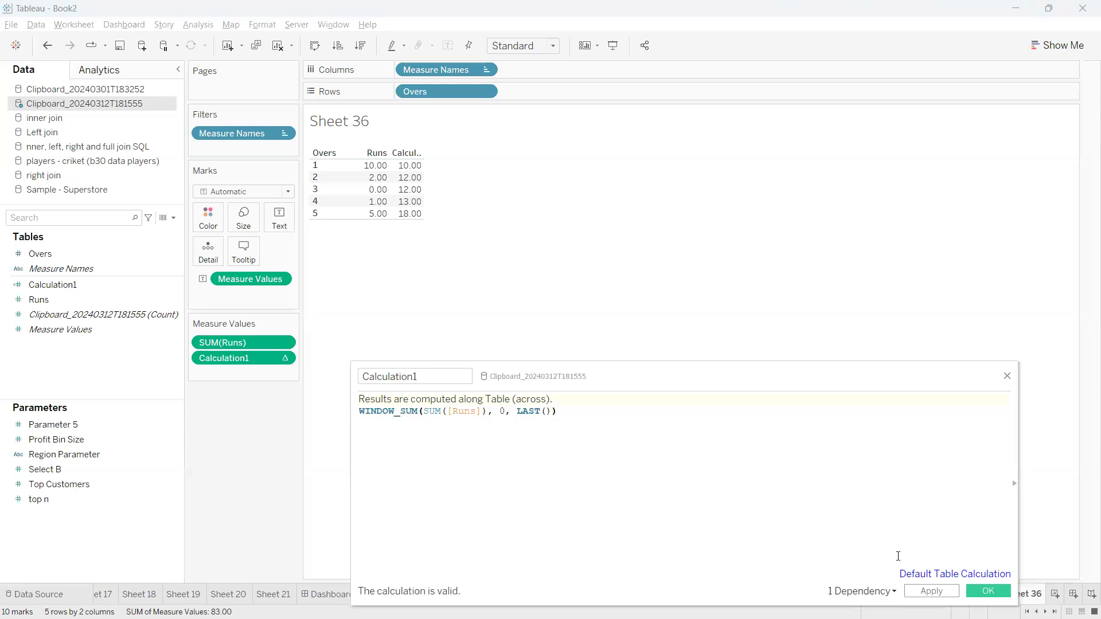
pyautogui.click(928, 592)
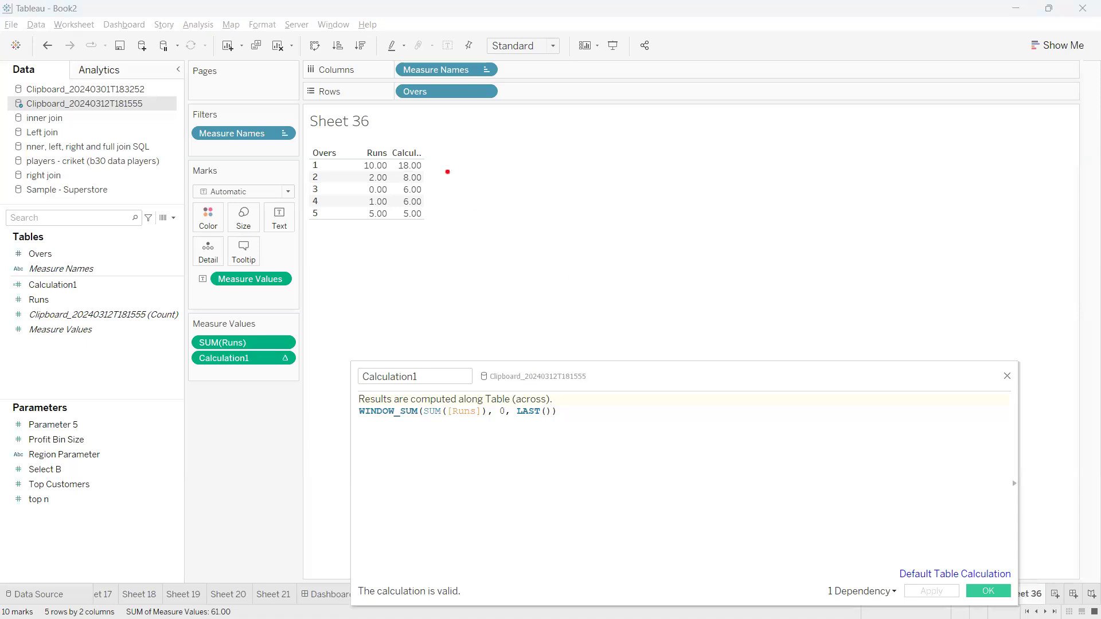
# Annotate the 18.00 total and the 0, LAST() arguments, then close the editor
pyautogui.moveTo(426, 165)
pyautogui.mouseDown()
pyautogui.moveTo(489, 168)
pyautogui.moveTo(472, 170)
pyautogui.mouseUp()
pyautogui.moveTo(499, 424)
pyautogui.mouseDown()
pyautogui.moveTo(499, 451)
pyautogui.moveTo(552, 453)
pyautogui.moveTo(559, 425)
pyautogui.moveTo(555, 416)
pyautogui.moveTo(508, 450)
pyautogui.mouseUp()
pyautogui.moveTo(519, 425); pyautogui.dragTo(533, 440)
pyautogui.moveTo(539, 426); pyautogui.dragTo(556, 447)
pyautogui.moveTo(502, 415)
pyautogui.mouseDown()
pyautogui.moveTo(512, 450)
pyautogui.moveTo(551, 496)
pyautogui.mouseUp()
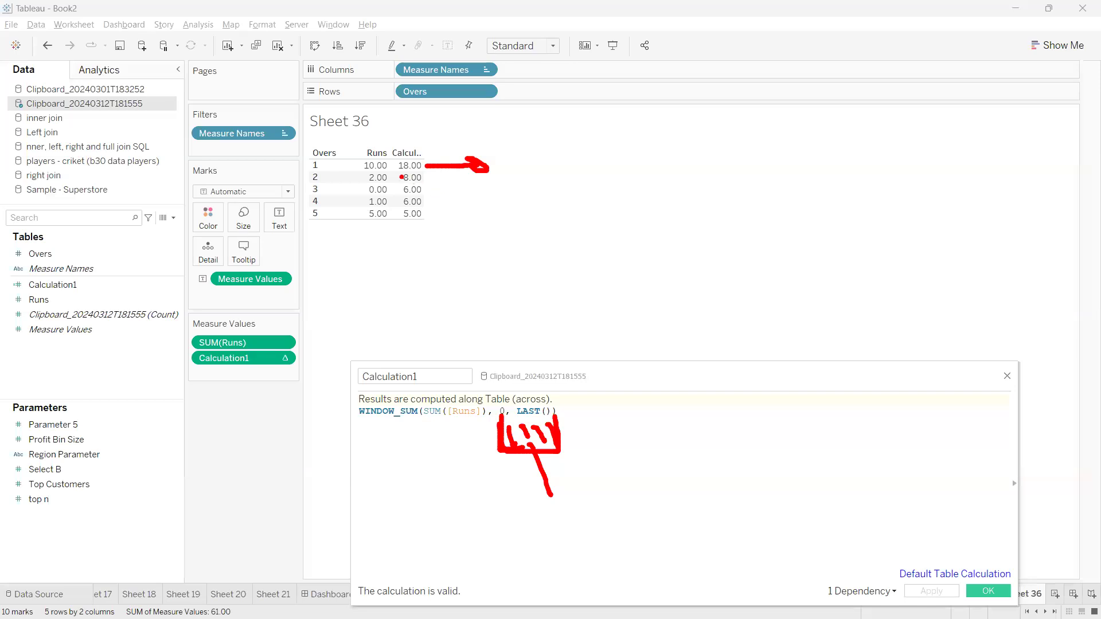
pyautogui.moveTo(423, 164); pyautogui.dragTo(472, 163)
pyautogui.moveTo(549, 158)
pyautogui.mouseDown()
pyautogui.moveTo(569, 198)
pyautogui.moveTo(543, 167)
pyautogui.moveTo(597, 184)
pyautogui.moveTo(625, 172)
pyautogui.mouseUp()
pyautogui.moveTo(632, 147)
pyautogui.mouseDown()
pyautogui.moveTo(695, 111)
pyautogui.moveTo(773, 267)
pyautogui.mouseUp()
pyautogui.click(758, 262)
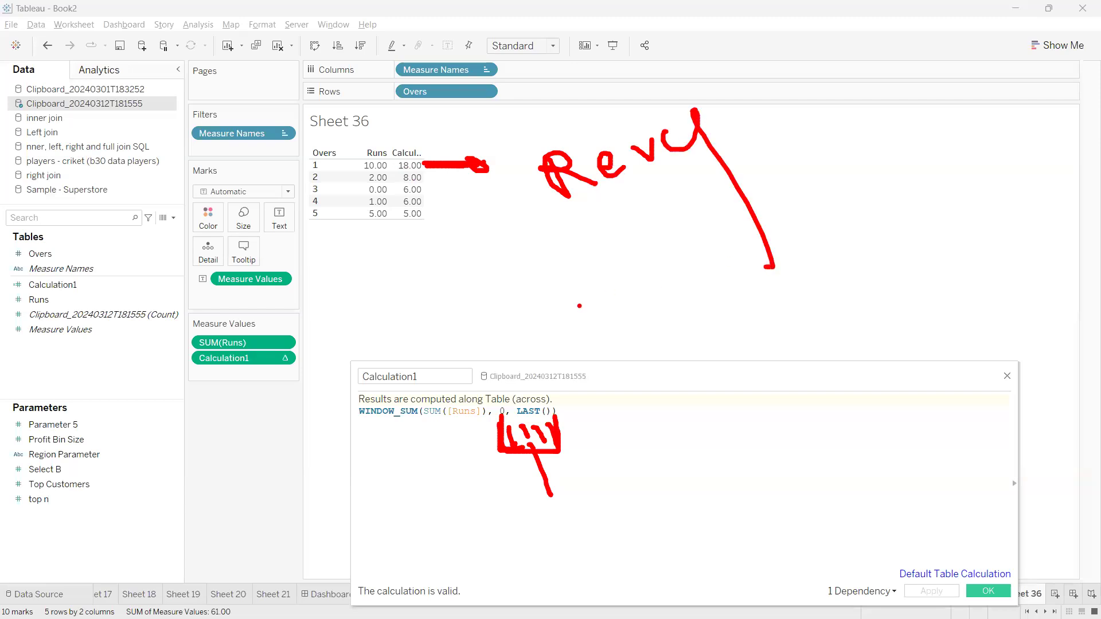
pyautogui.moveTo(559, 239); pyautogui.dragTo(880, 150)
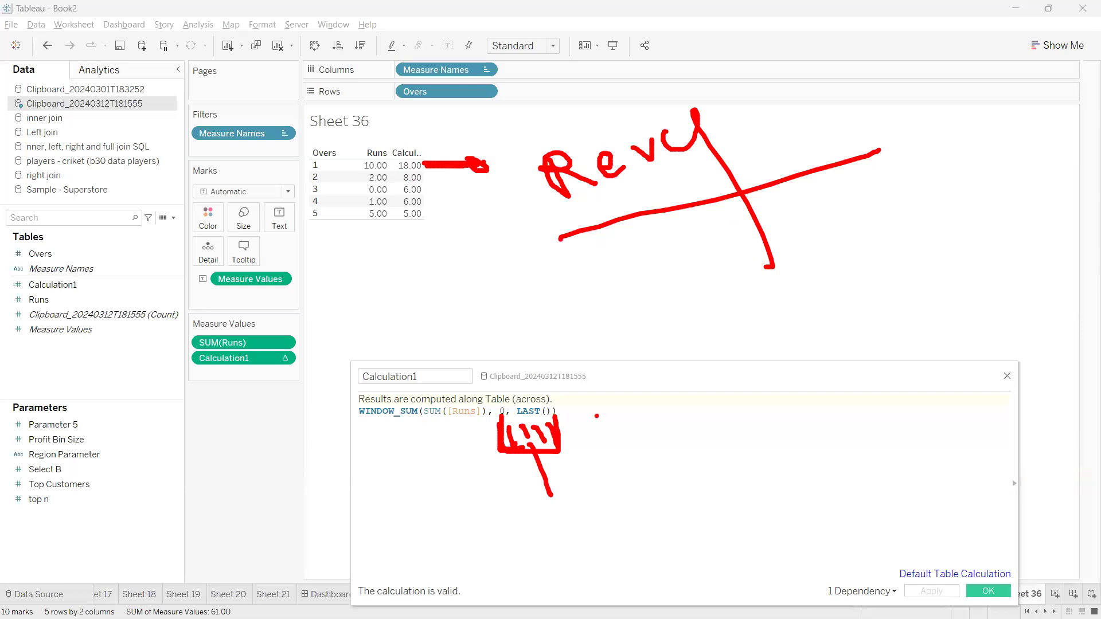
pyautogui.moveTo(357, 441); pyautogui.dragTo(596, 444)
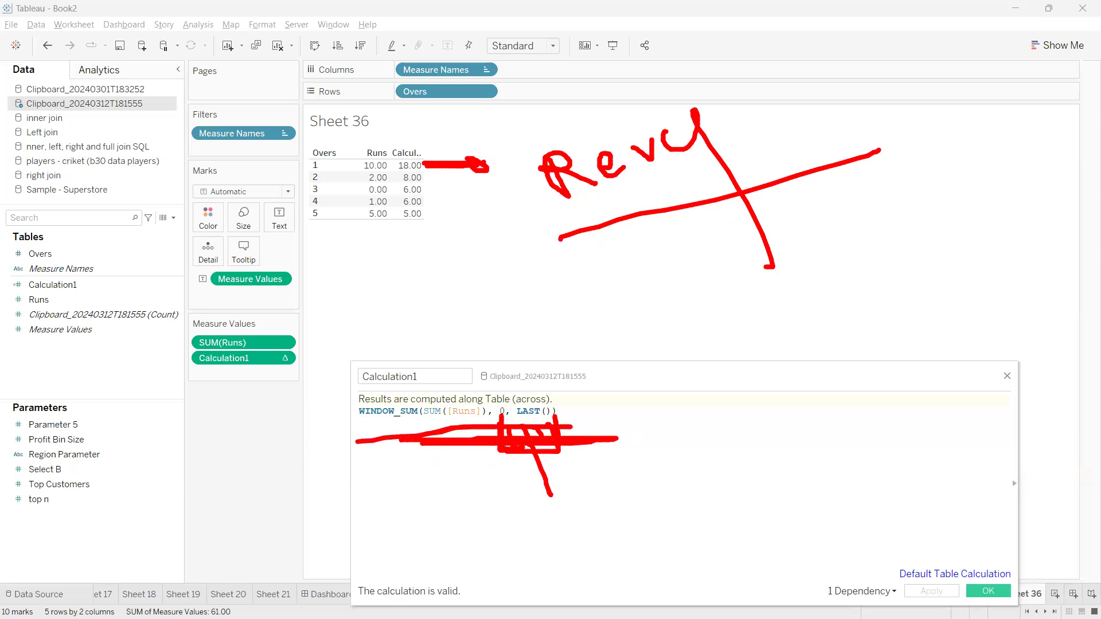
pyautogui.press('Escape')
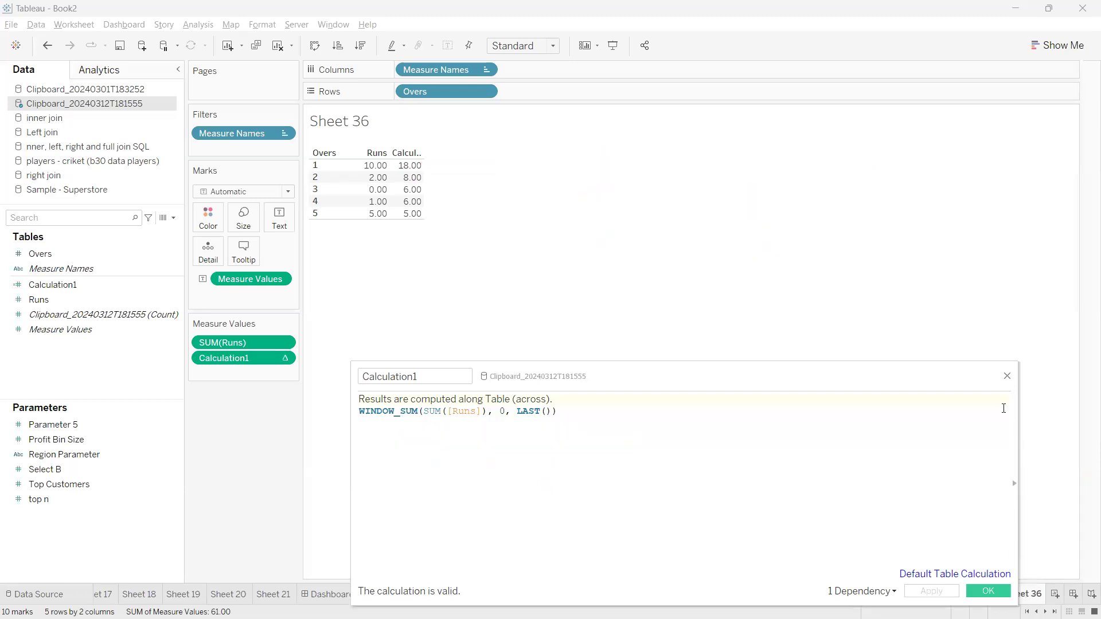
pyautogui.click(1007, 373)
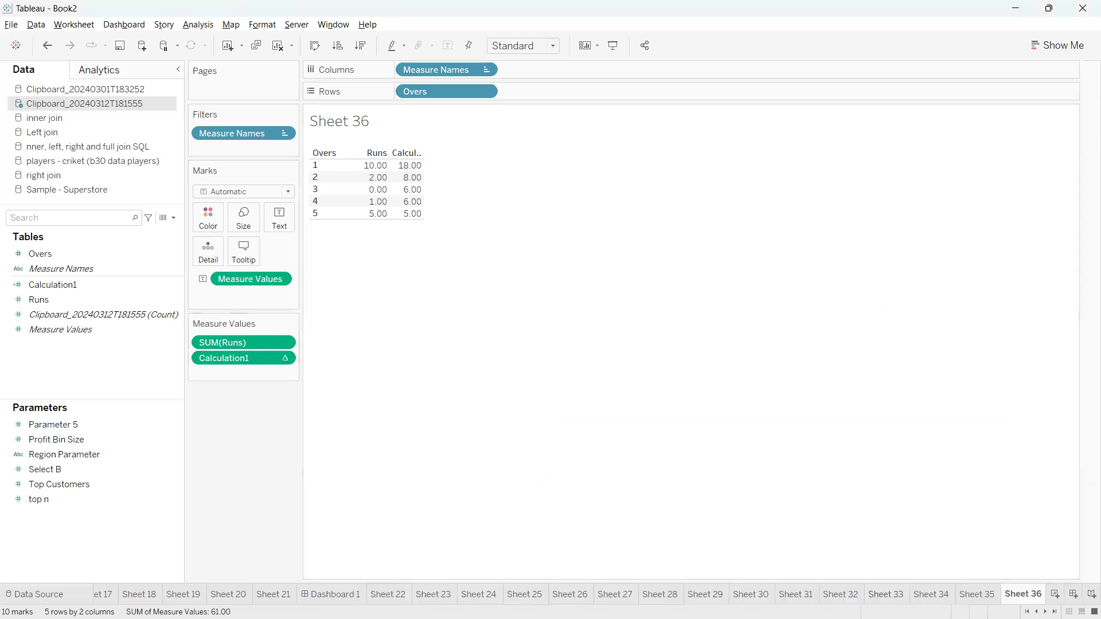
# Go to Sheet 35 and mark up yearly sales such as 575,456, 579,873 and 1,031,128
pyautogui.click(976, 594)
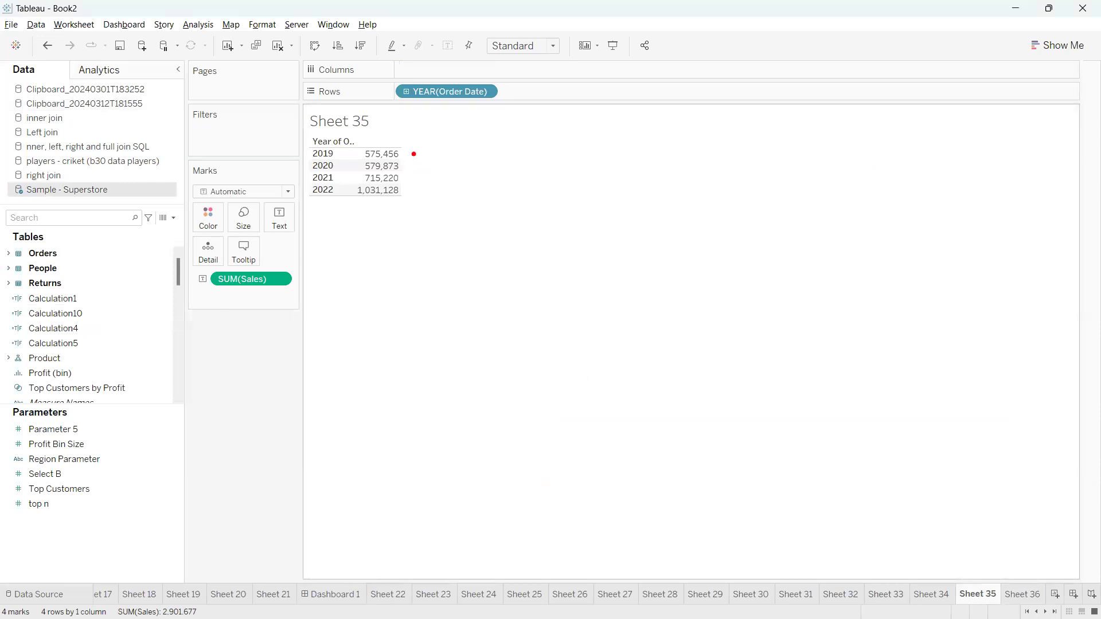
pyautogui.moveTo(400, 153); pyautogui.dragTo(466, 140)
pyautogui.click(406, 165)
pyautogui.moveTo(406, 165); pyautogui.dragTo(465, 157)
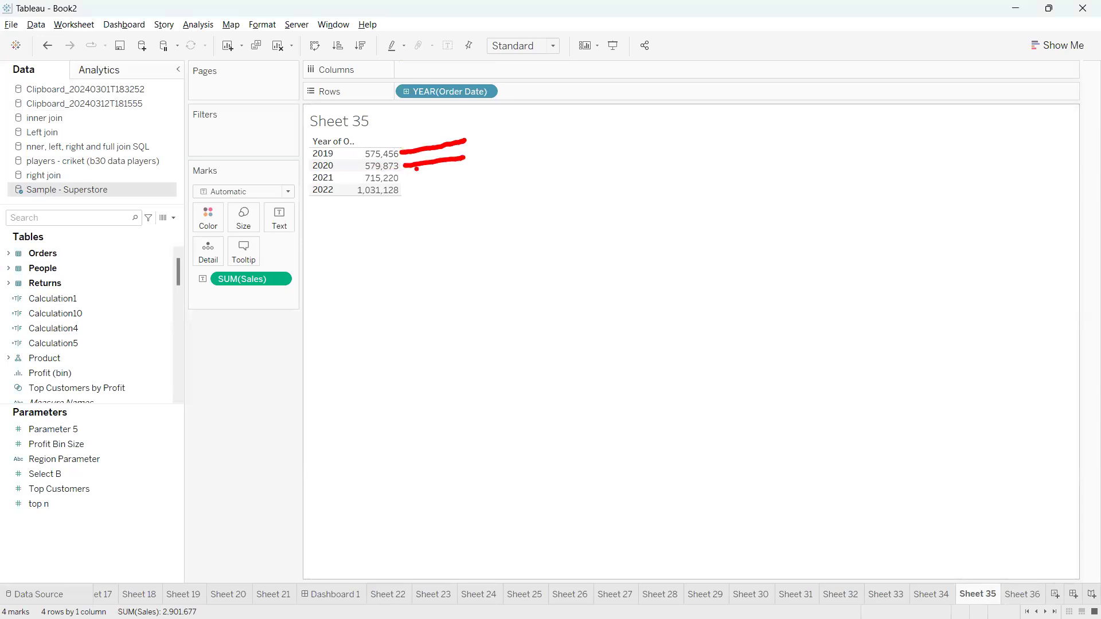
pyautogui.press('Escape')
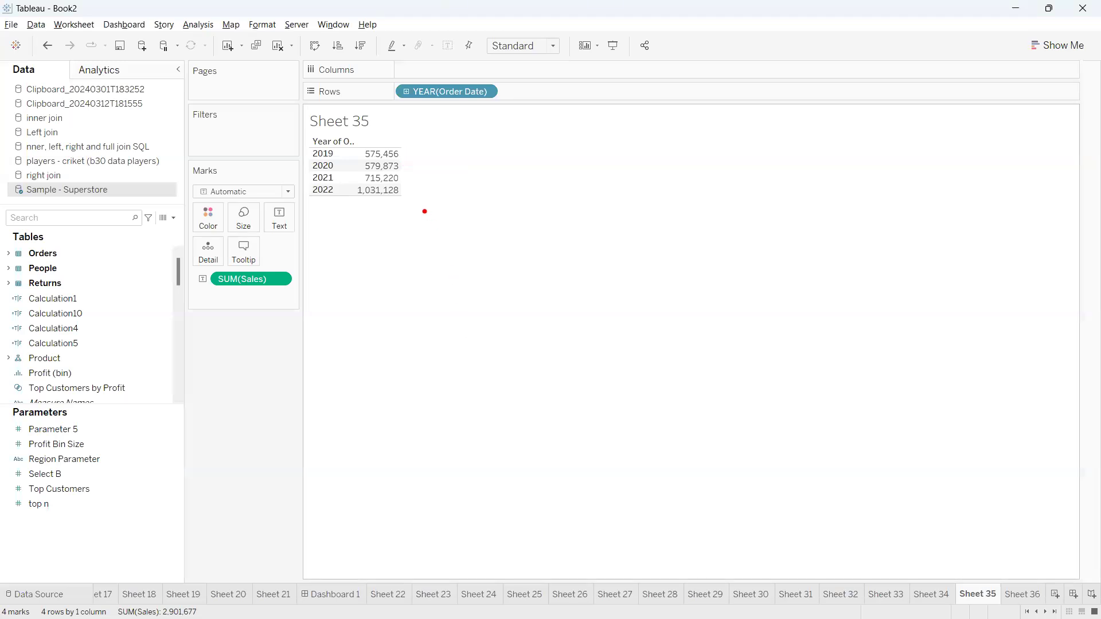
pyautogui.moveTo(406, 192); pyautogui.dragTo(457, 194)
pyautogui.moveTo(418, 193)
pyautogui.mouseDown()
pyautogui.moveTo(374, 226)
pyautogui.moveTo(349, 164)
pyautogui.moveTo(408, 134)
pyautogui.moveTo(398, 208)
pyautogui.moveTo(424, 282)
pyautogui.moveTo(391, 259)
pyautogui.moveTo(401, 261)
pyautogui.mouseUp()
pyautogui.press('Escape')
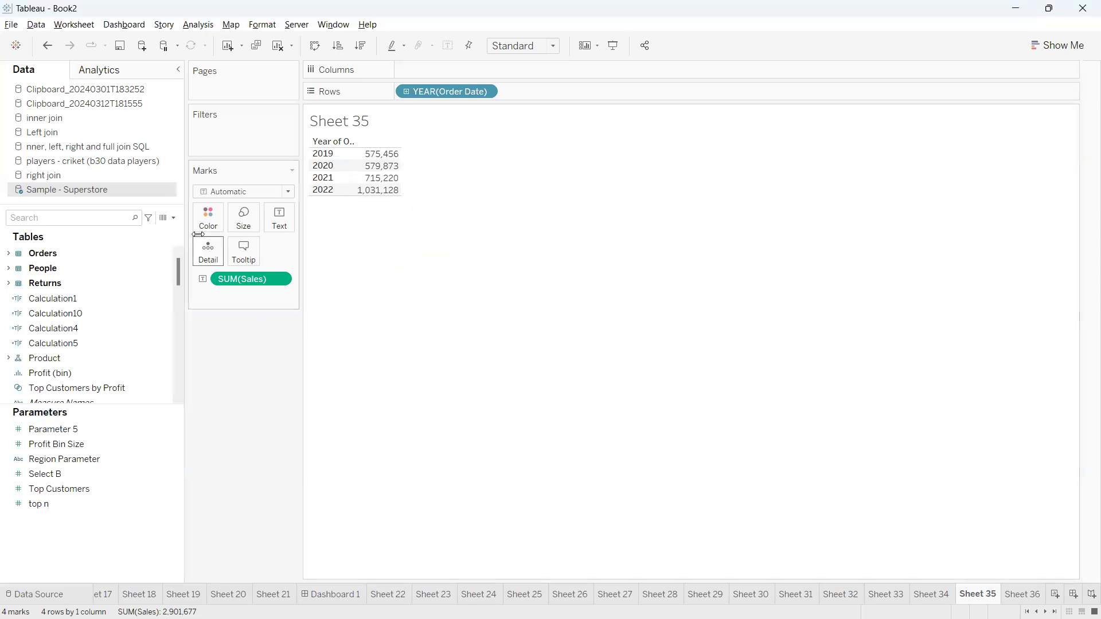
pyautogui.click(173, 218)
# Create a new calculated field containing WINDOW_SUM(SUM([Sales]))
pyautogui.click(154, 228)
pyautogui.click(450, 418)
pyautogui.write('window')
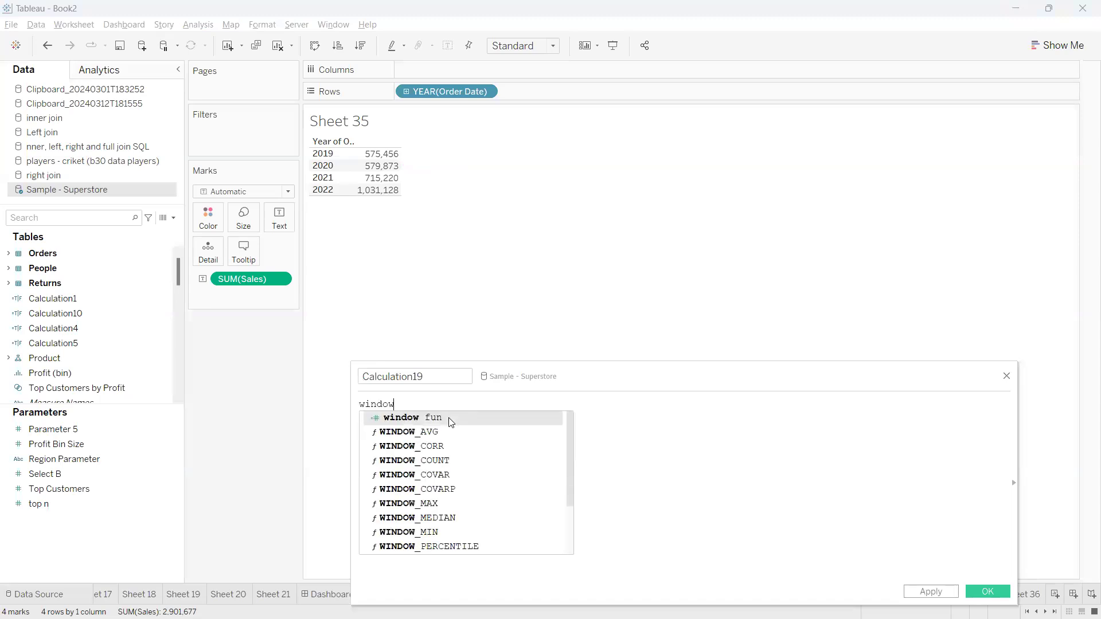
pyautogui.write('_sum')
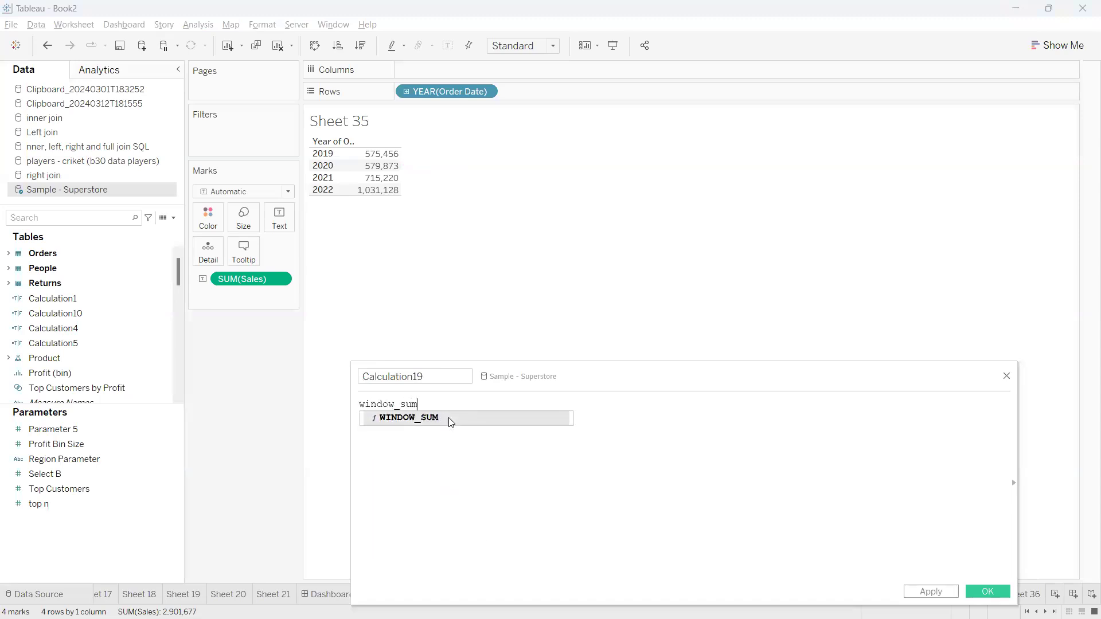
pyautogui.press('Return')
pyautogui.moveTo(250, 278); pyautogui.dragTo(442, 435)
# Try window bounds 0, 2, then replace them with -2,0
pyautogui.write(', ')
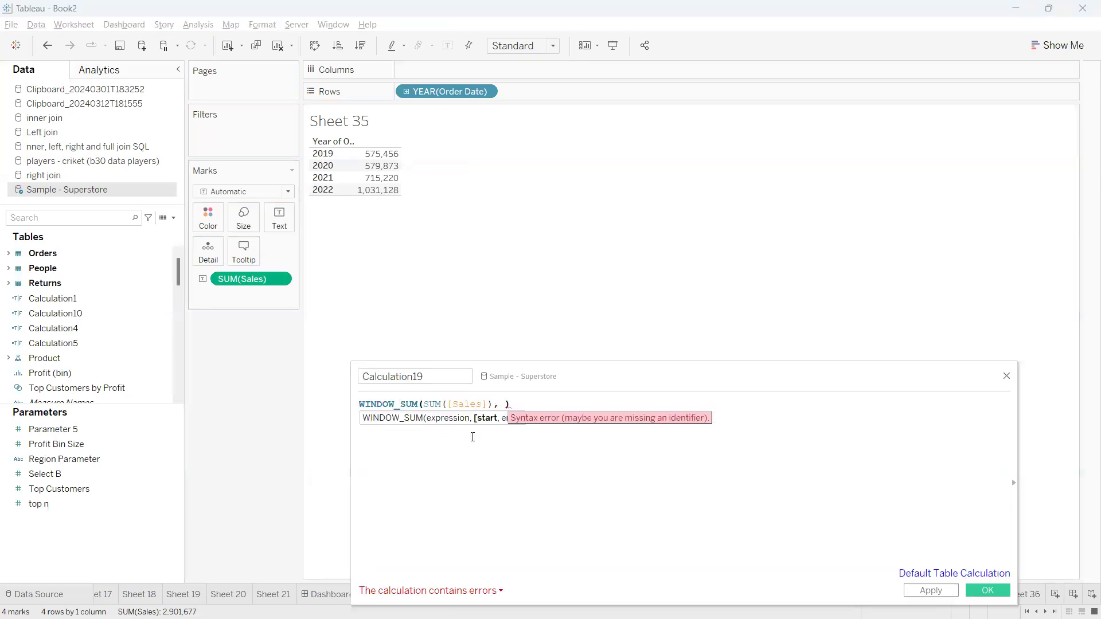
pyautogui.write('0, 2')
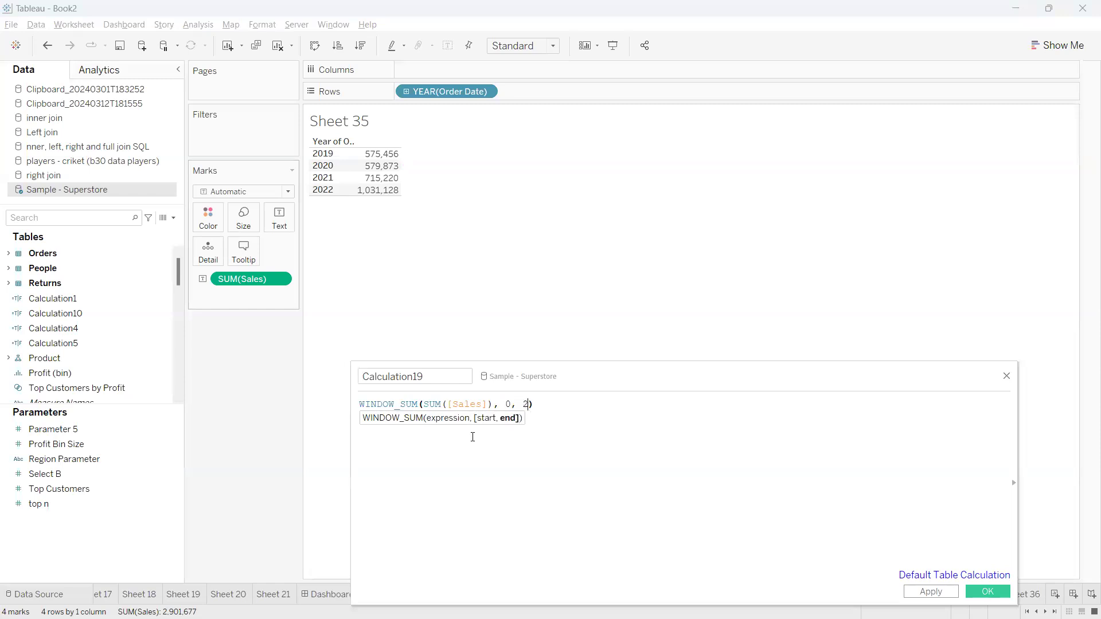
pyautogui.press('BackSpace')
pyautogui.press('BackSpace')
pyautogui.press('BackSpace')
pyautogui.press('BackSpace')
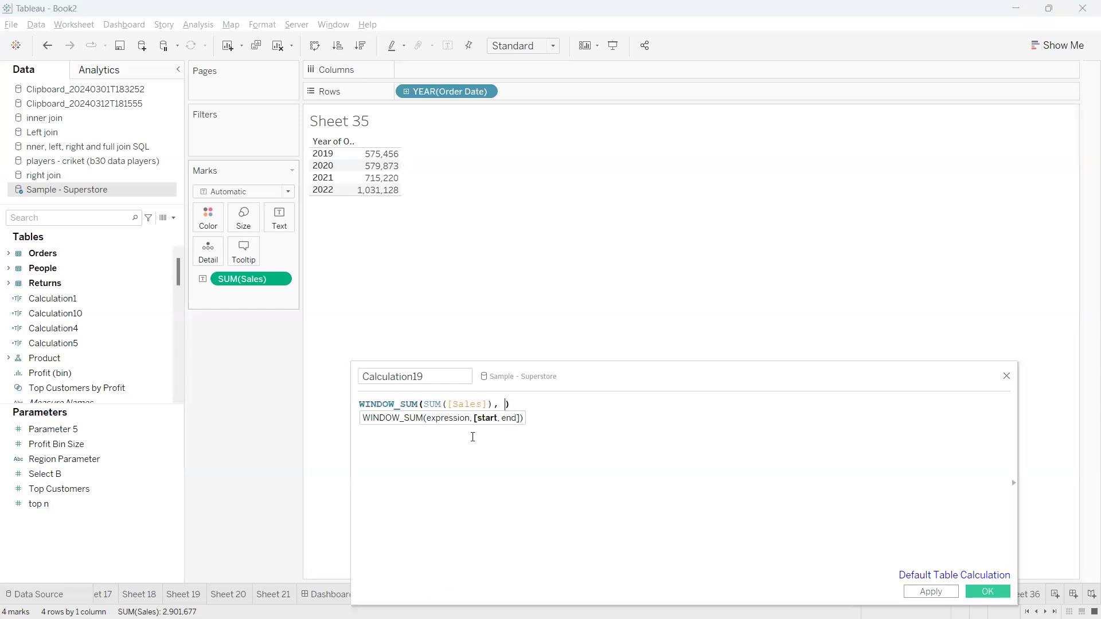
pyautogui.write('-2,')
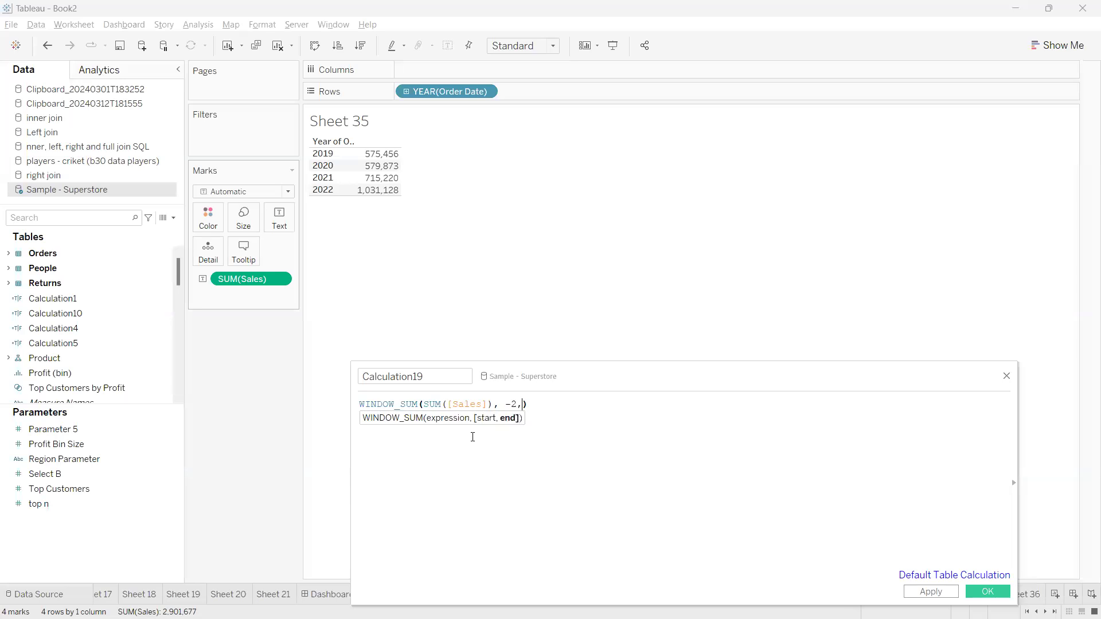
pyautogui.write('0')
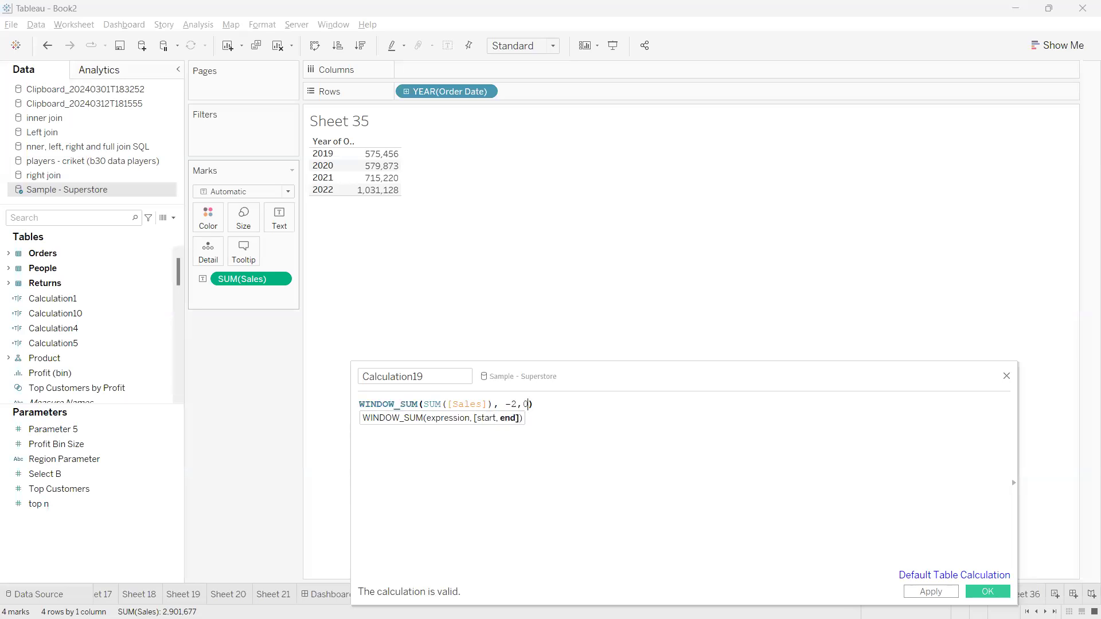
# Sketch on-screen annotations explaining the -2 start offset, then clear them
pyautogui.moveTo(482, 419)
pyautogui.mouseDown()
pyautogui.moveTo(485, 459)
pyautogui.moveTo(471, 453)
pyautogui.moveTo(496, 446)
pyautogui.moveTo(476, 445)
pyautogui.mouseUp()
pyautogui.moveTo(533, 472)
pyautogui.mouseDown()
pyautogui.moveTo(506, 493)
pyautogui.moveTo(574, 494)
pyautogui.moveTo(615, 449)
pyautogui.moveTo(660, 429)
pyautogui.mouseUp()
pyautogui.moveTo(674, 419); pyautogui.dragTo(704, 456)
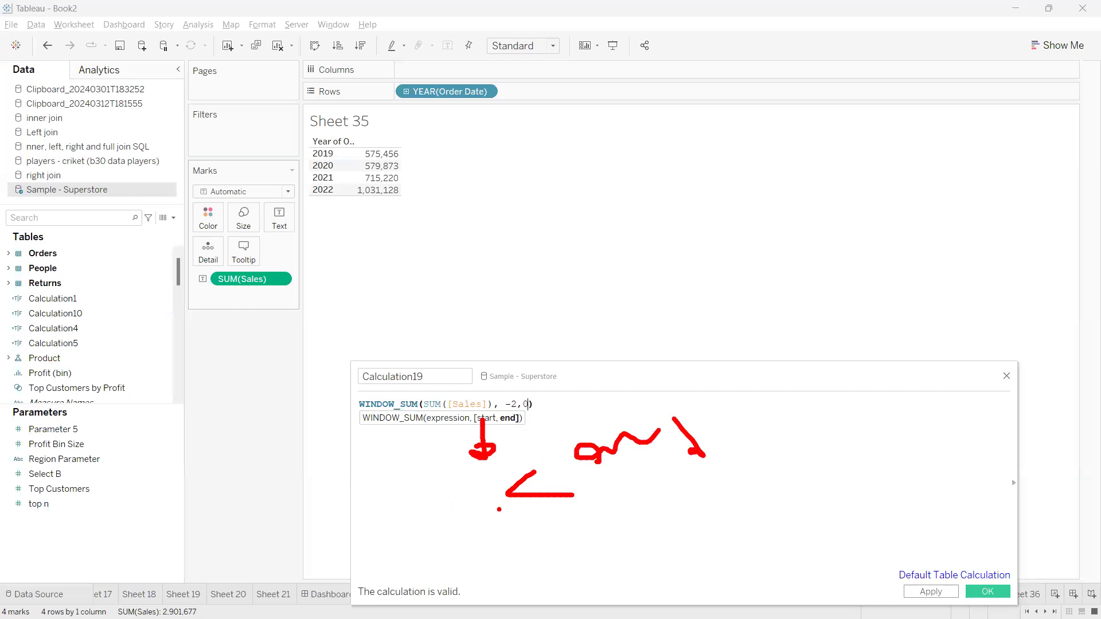
pyautogui.moveTo(515, 411)
pyautogui.mouseDown()
pyautogui.moveTo(497, 374)
pyautogui.moveTo(513, 406)
pyautogui.mouseUp()
pyautogui.moveTo(532, 396)
pyautogui.mouseDown()
pyautogui.moveTo(540, 376)
pyautogui.moveTo(548, 390)
pyautogui.mouseUp()
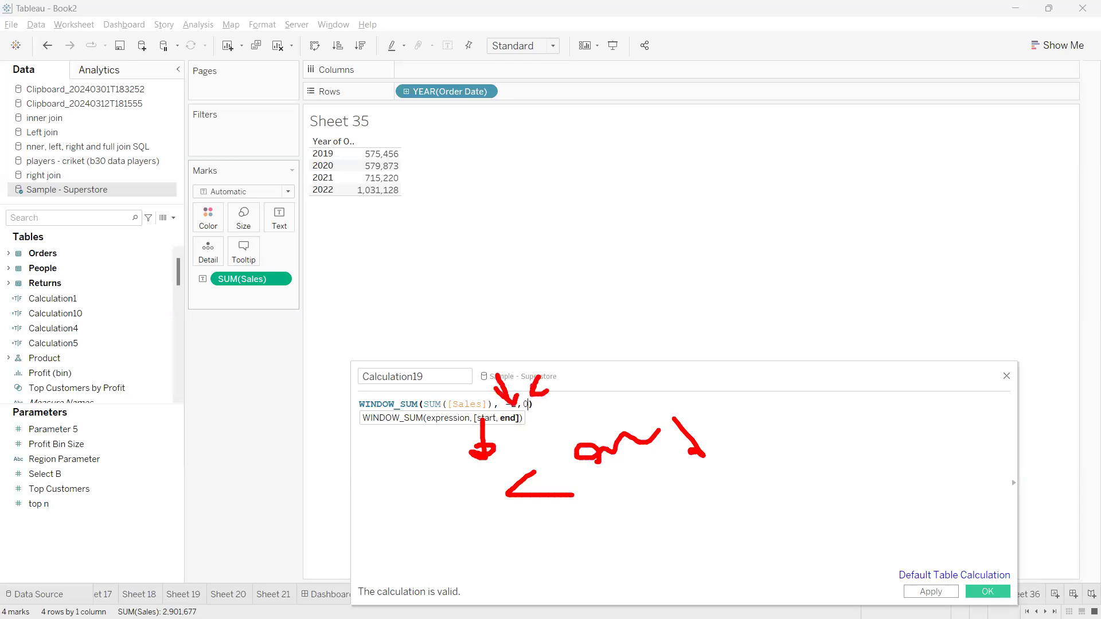
pyautogui.press('Escape')
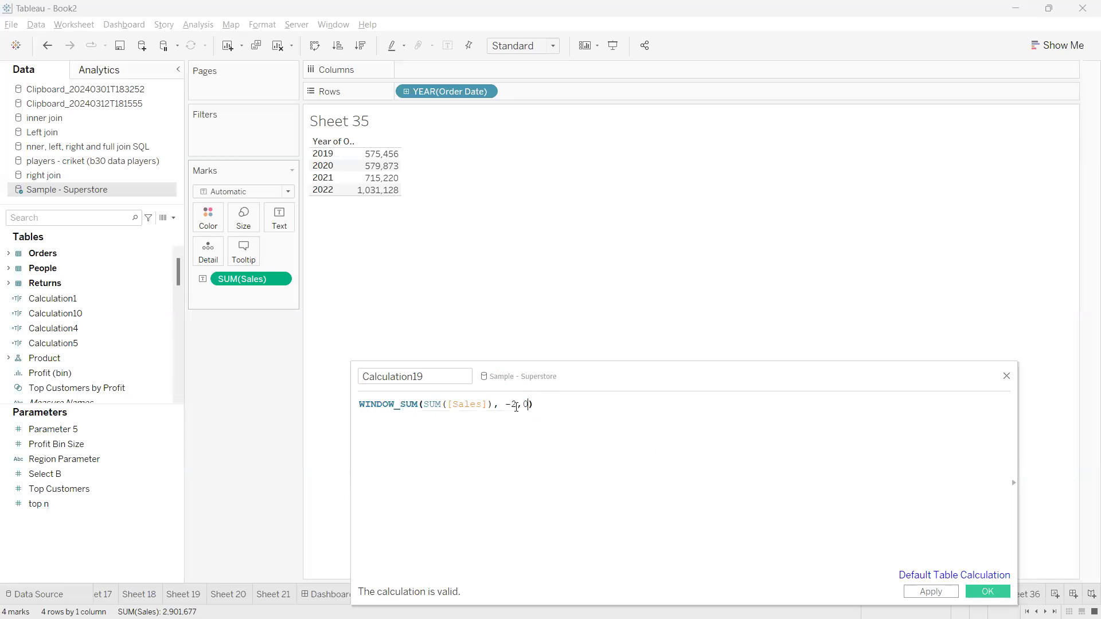
# Delete the -2,0 bounds, keeping WINDOW_SUM's closing bracket, and move the editor up-left
pyautogui.doubleClick(508, 405)
pyautogui.hotkey('shift', 'Right')
pyautogui.hotkey('shift', 'Right')
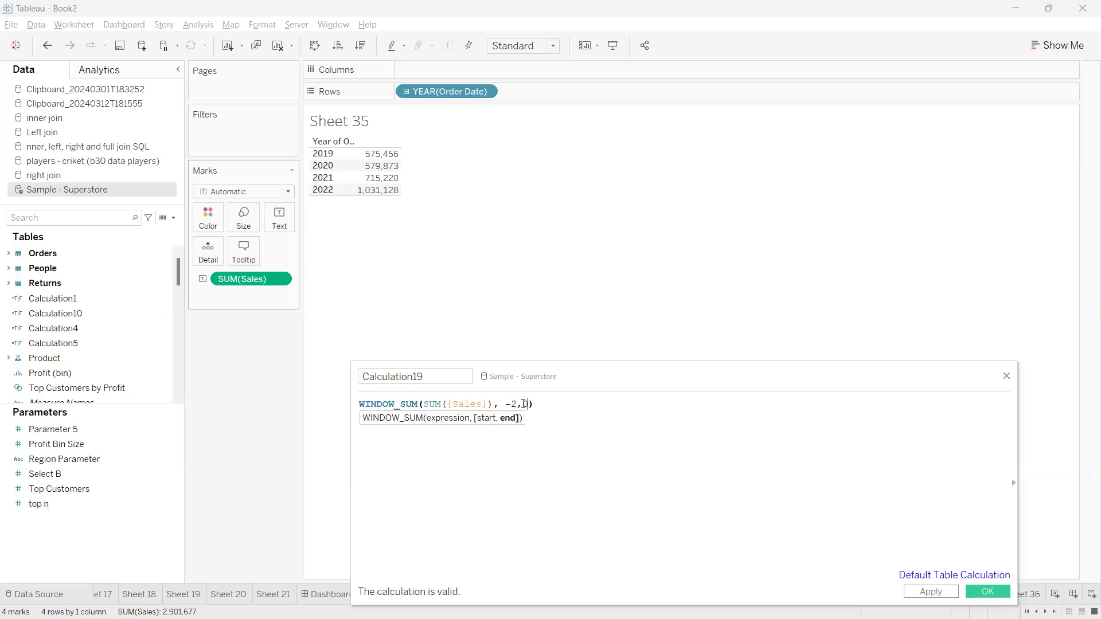
pyautogui.press('Delete')
pyautogui.press('Delete')
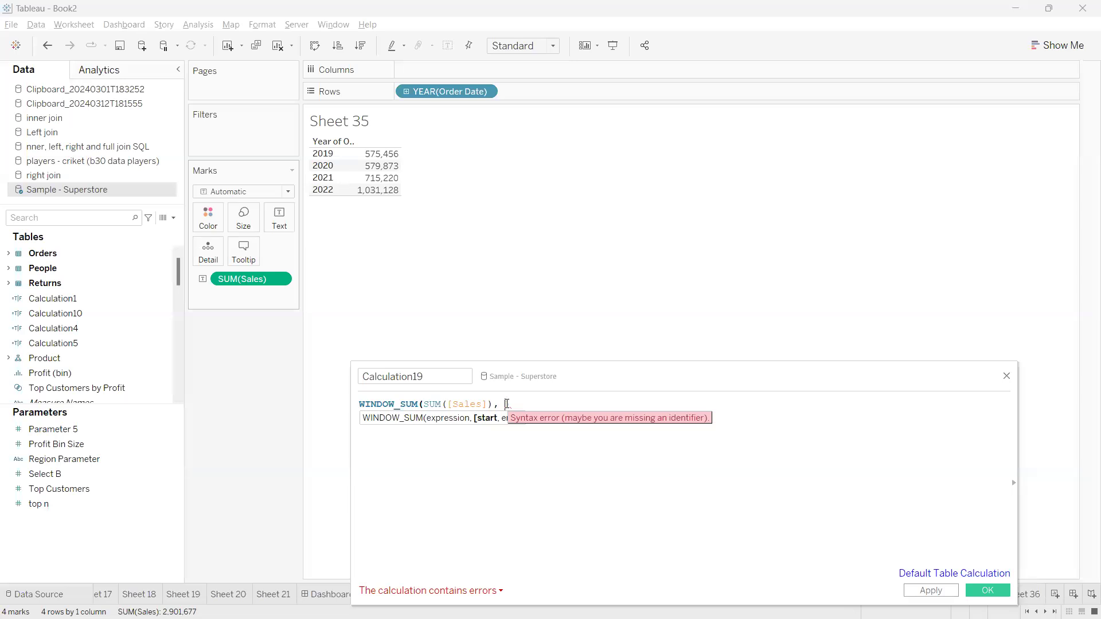
pyautogui.hotkey('ctrl', 'z')
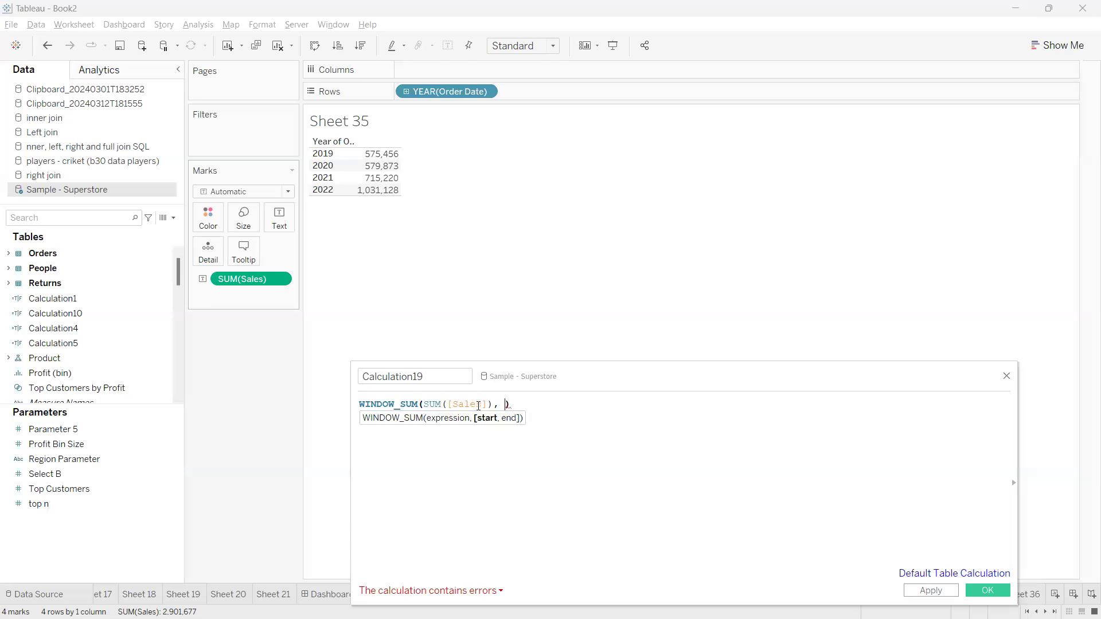
pyautogui.moveTo(564, 380); pyautogui.dragTo(519, 296)
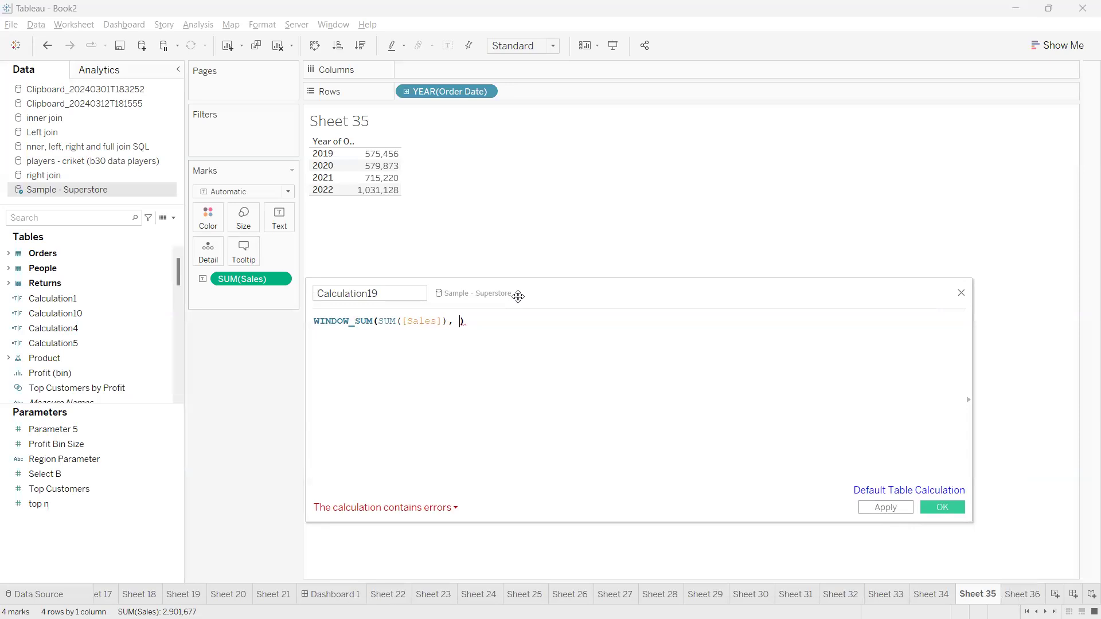
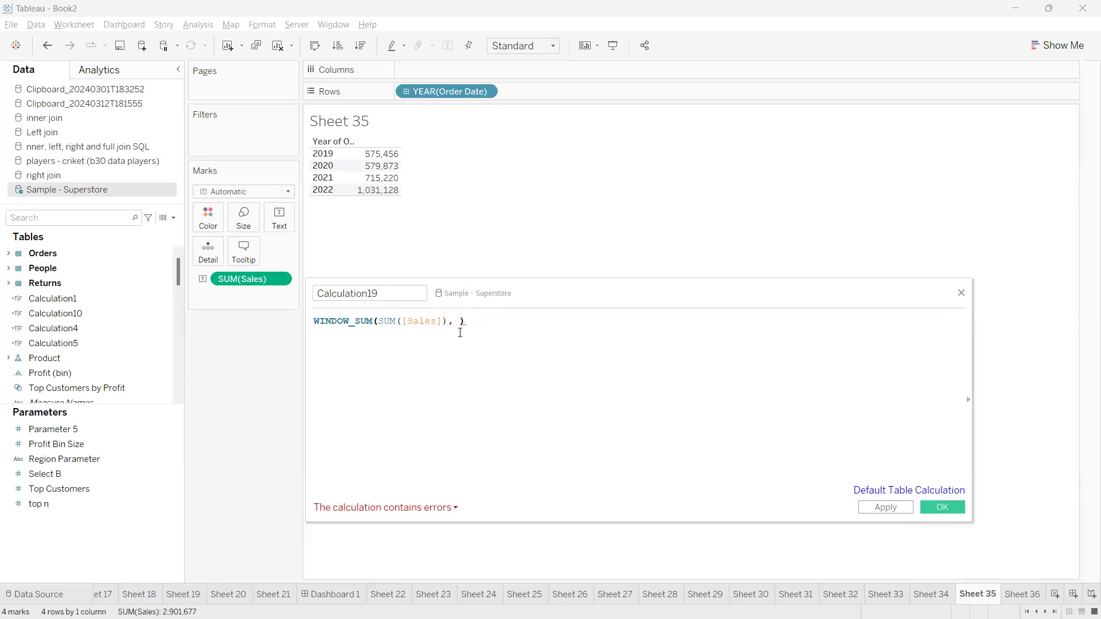
# Insert FIRST() after the comma in the WINDOW_SUM formula
pyautogui.moveTo(523, 297); pyautogui.dragTo(523, 298)
pyautogui.click(455, 324)
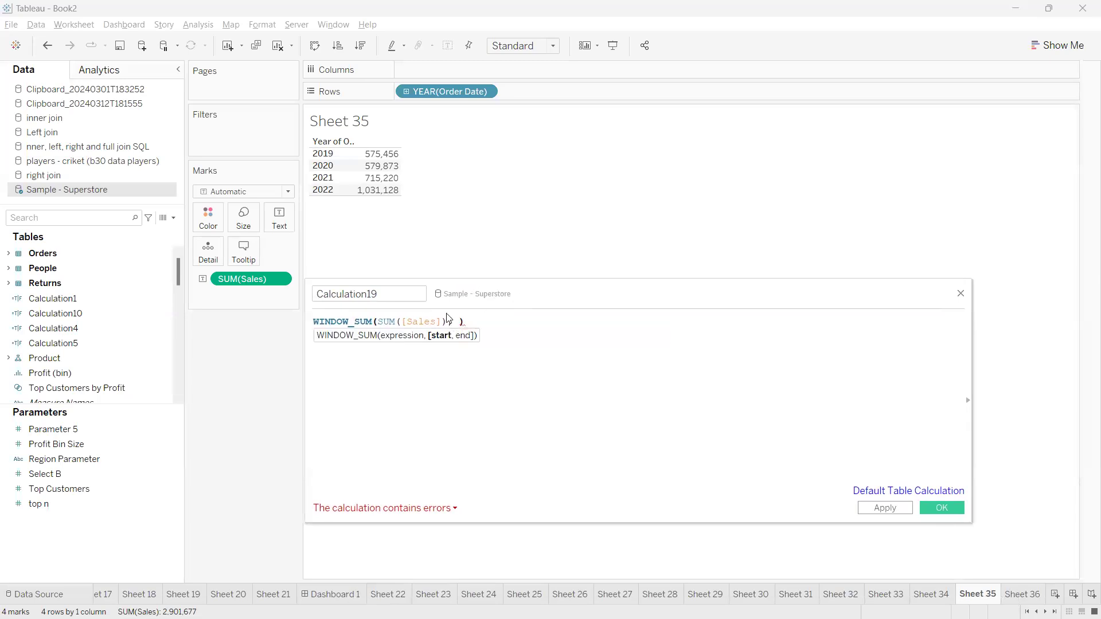
pyautogui.write('0, ')
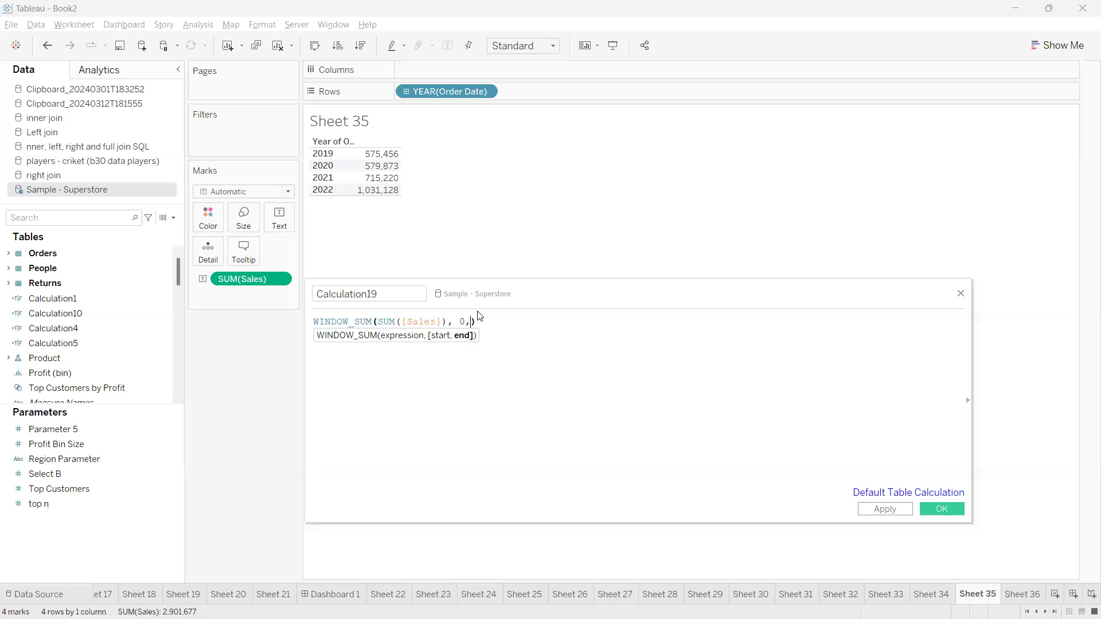
pyautogui.write('fir')
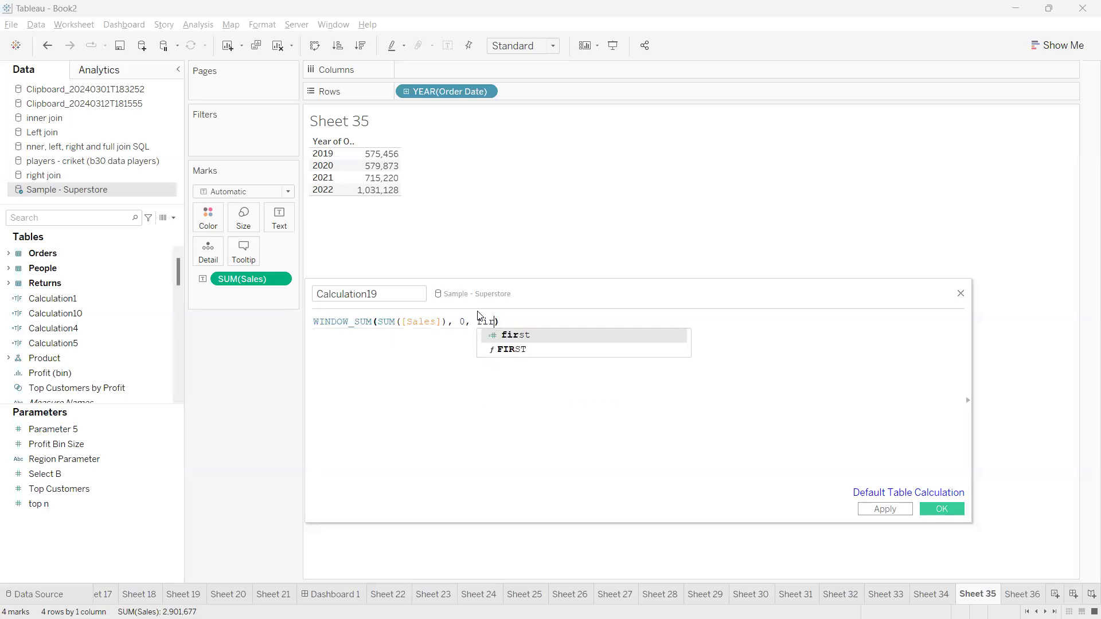
pyautogui.press('Down')
pyautogui.press('Return')
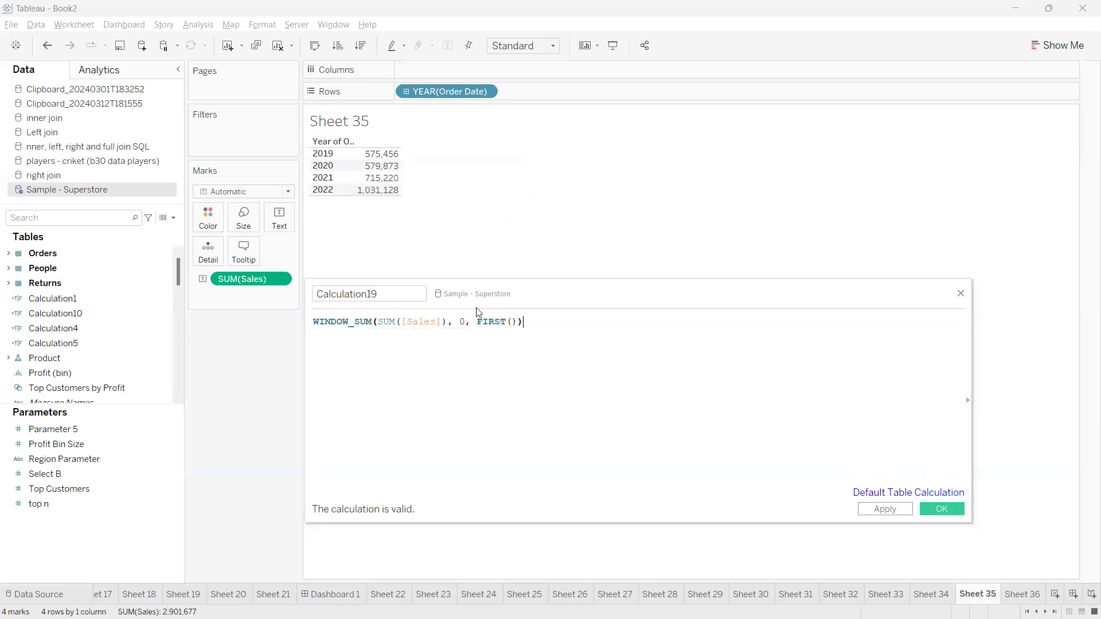
# Complete the formula as WINDOW_SUM(SUM([Sales]), FIRST(), 0), apply it, and add Calculation19 to the table
pyautogui.click(476, 320)
pyautogui.press('BackSpace')
pyautogui.press('BackSpace')
pyautogui.press('BackSpace')
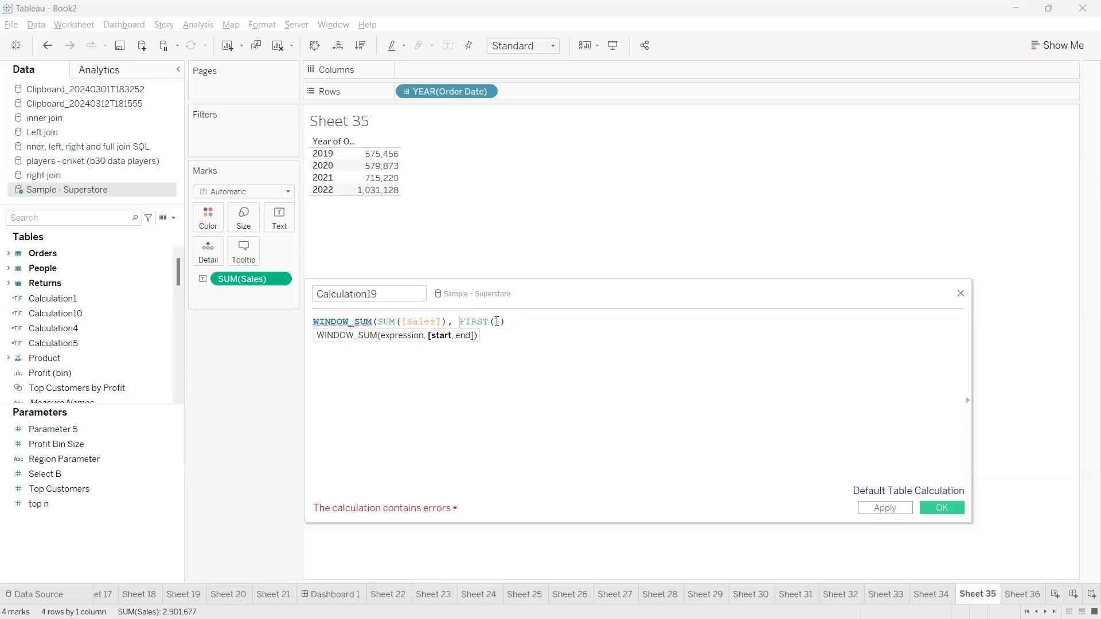
pyautogui.doubleClick(499, 323)
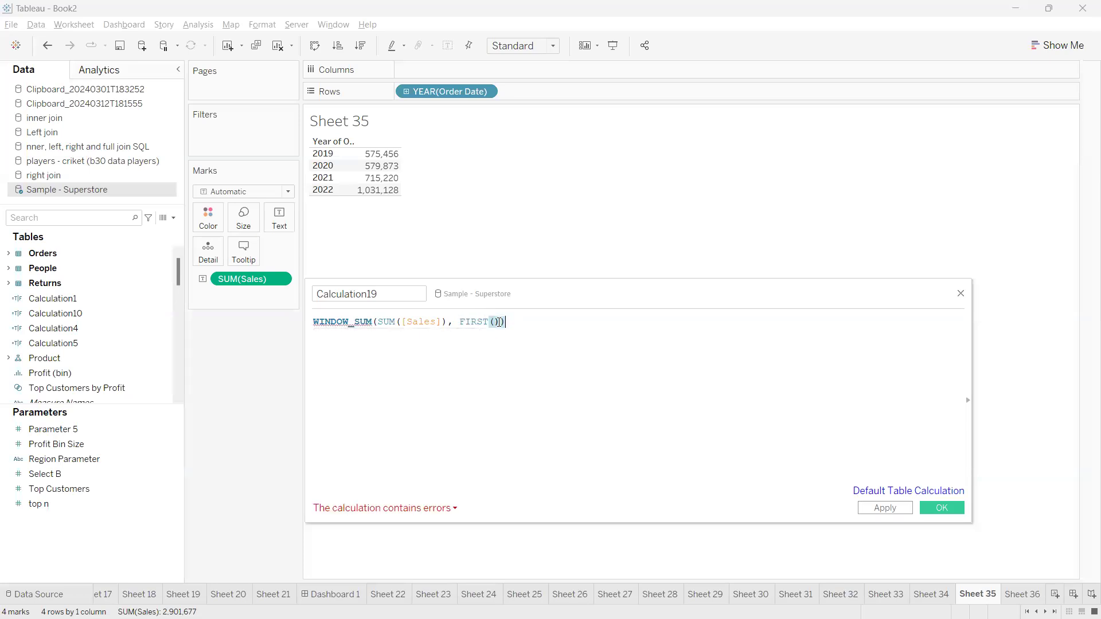
pyautogui.click(498, 323)
pyautogui.write(', 0')
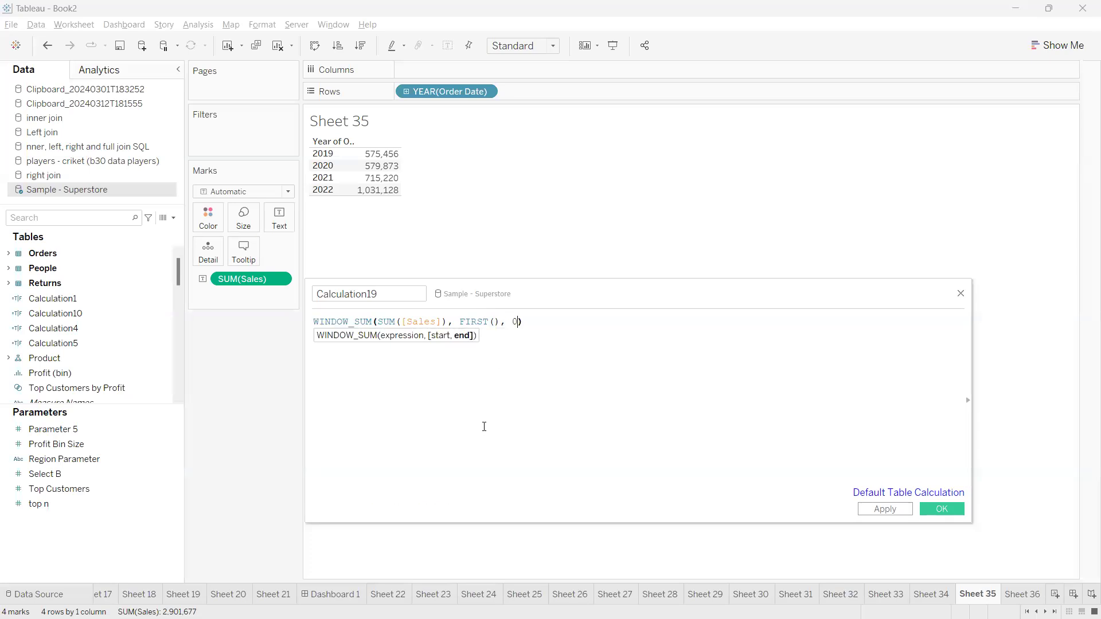
pyautogui.click(885, 509)
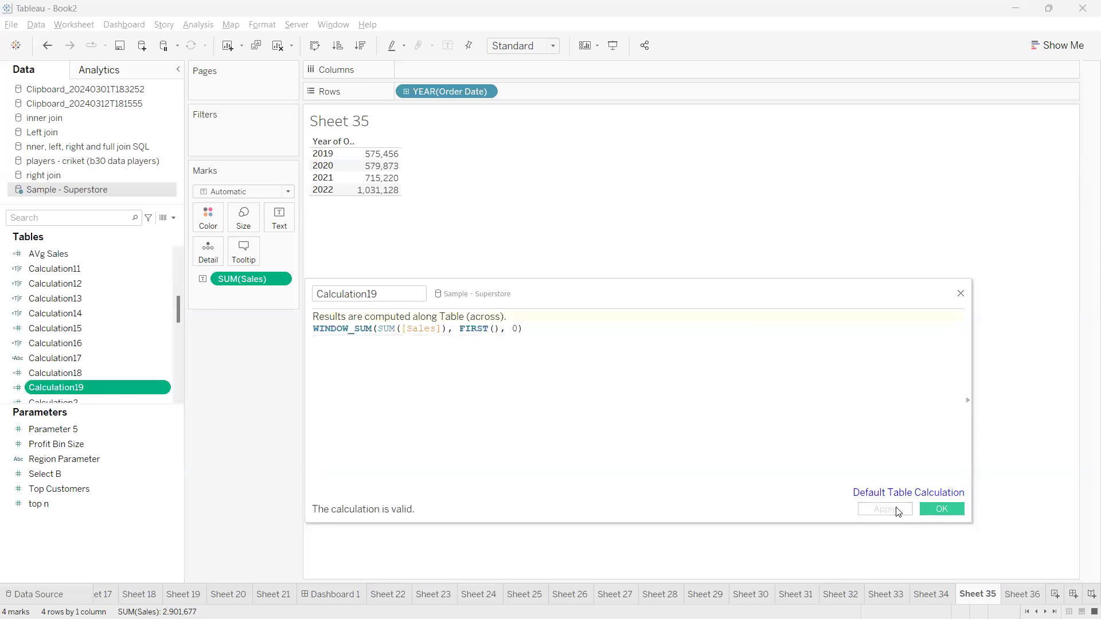
pyautogui.doubleClick(58, 389)
# Move Calculation19 below SUM(Sales) in Measure Values and widen its column
pyautogui.hotkey('ctrl', '2')
pyautogui.moveTo(452, 165); pyautogui.dragTo(480, 160)
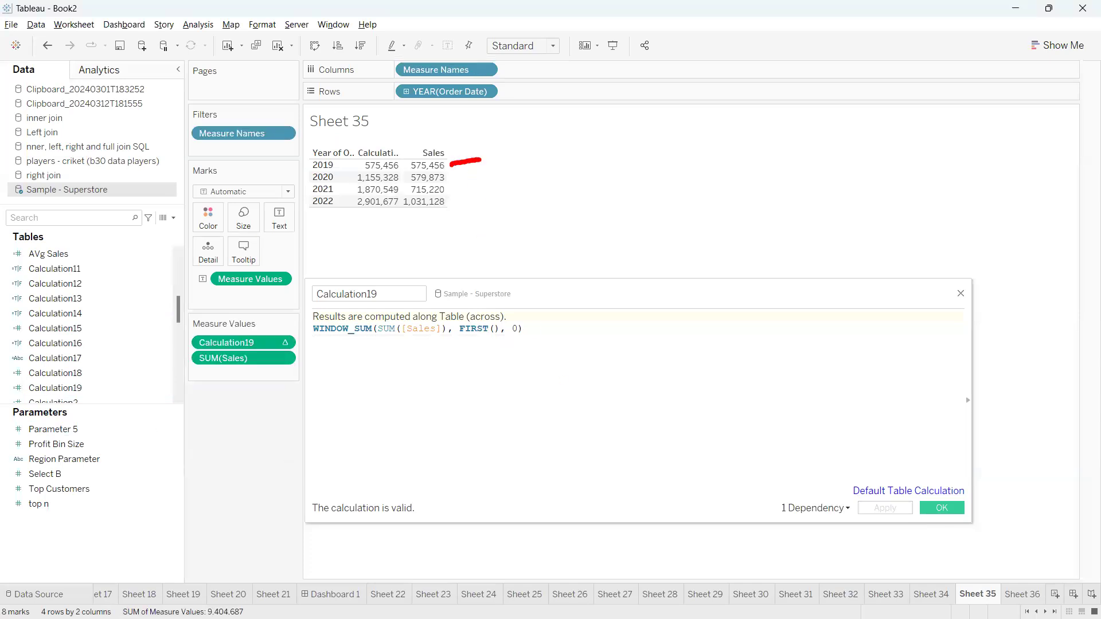
pyautogui.moveTo(397, 165); pyautogui.dragTo(416, 165)
pyautogui.moveTo(452, 178); pyautogui.dragTo(490, 169)
pyautogui.press('Escape')
pyautogui.moveTo(253, 344); pyautogui.dragTo(253, 368)
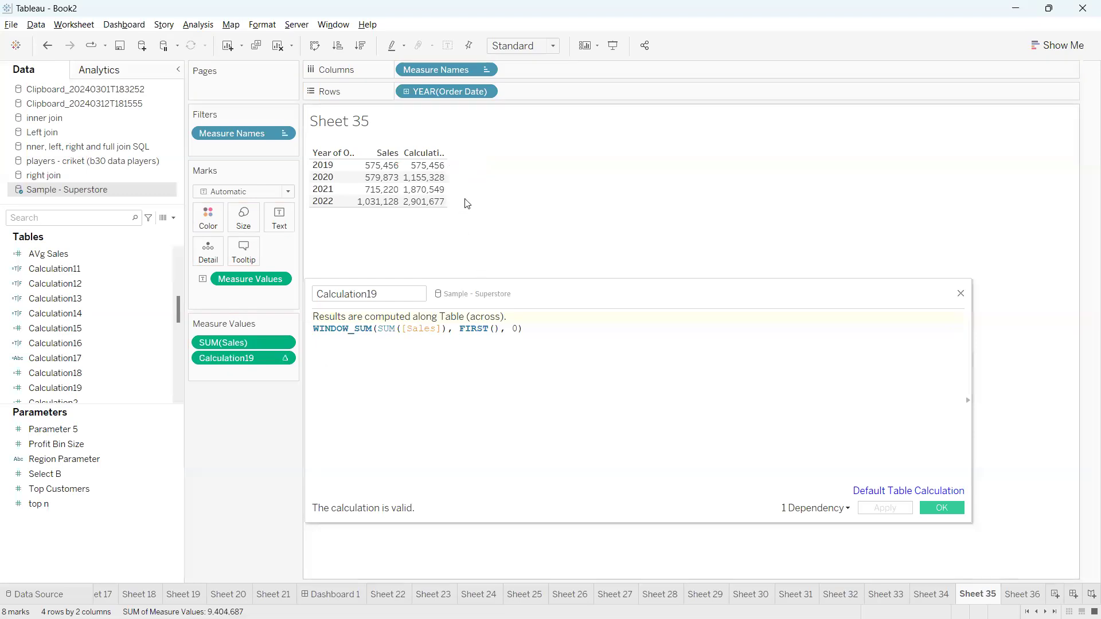
pyautogui.moveTo(447, 185); pyautogui.dragTo(500, 190)
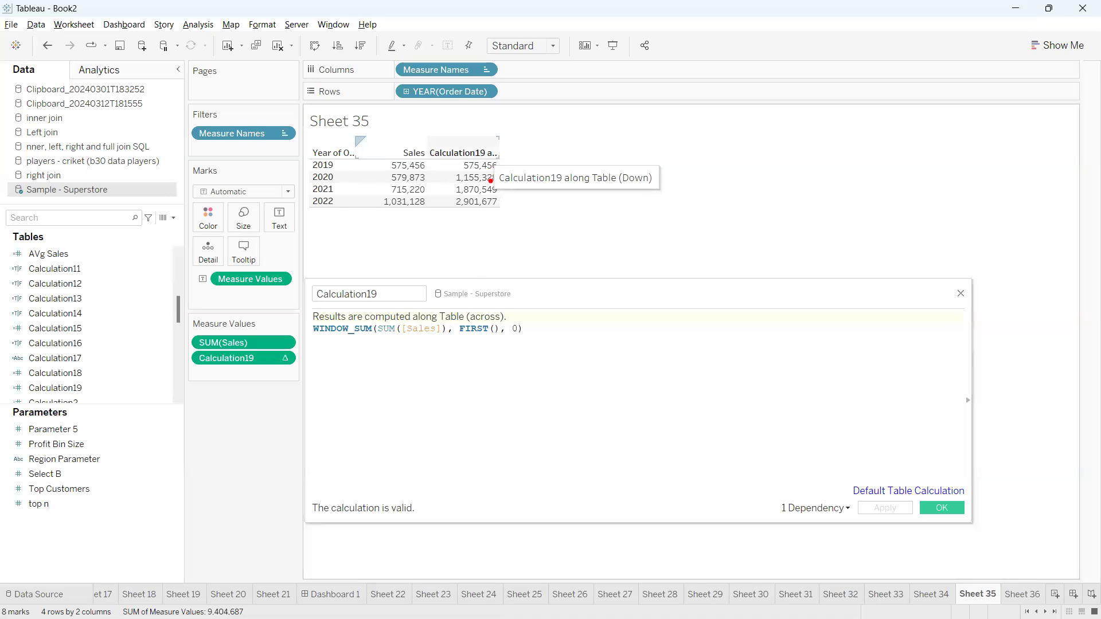
# Close the calculation editor and drill each year down into quarters
pyautogui.moveTo(452, 181)
pyautogui.mouseDown()
pyautogui.moveTo(424, 183)
pyautogui.moveTo(387, 140)
pyautogui.mouseUp()
pyautogui.moveTo(458, 190); pyautogui.dragTo(395, 142)
pyautogui.press('Escape')
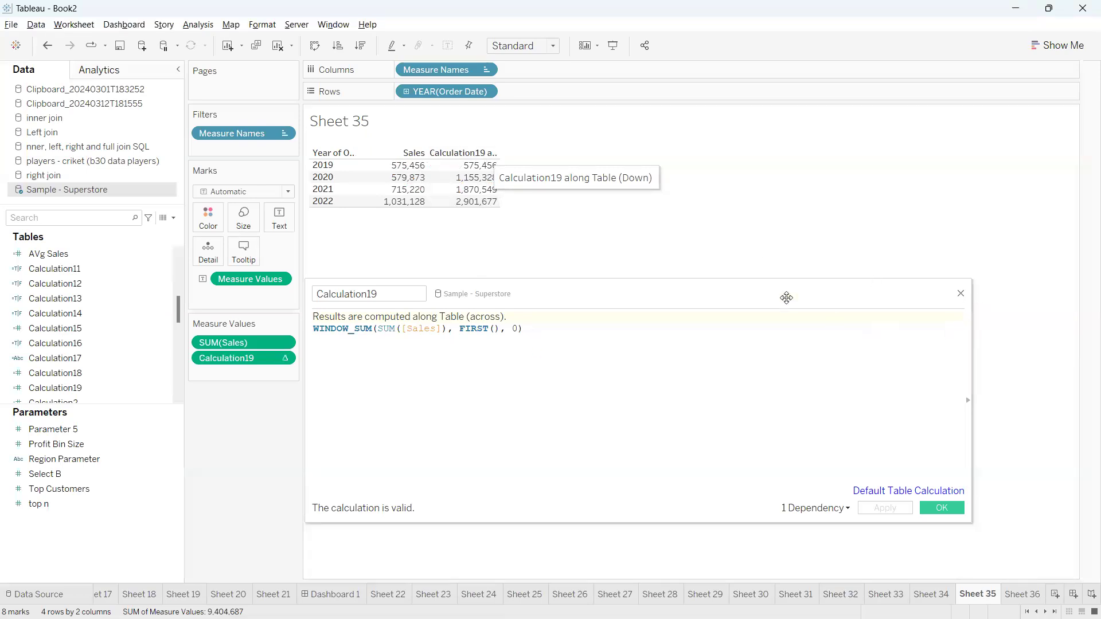
pyautogui.click(943, 507)
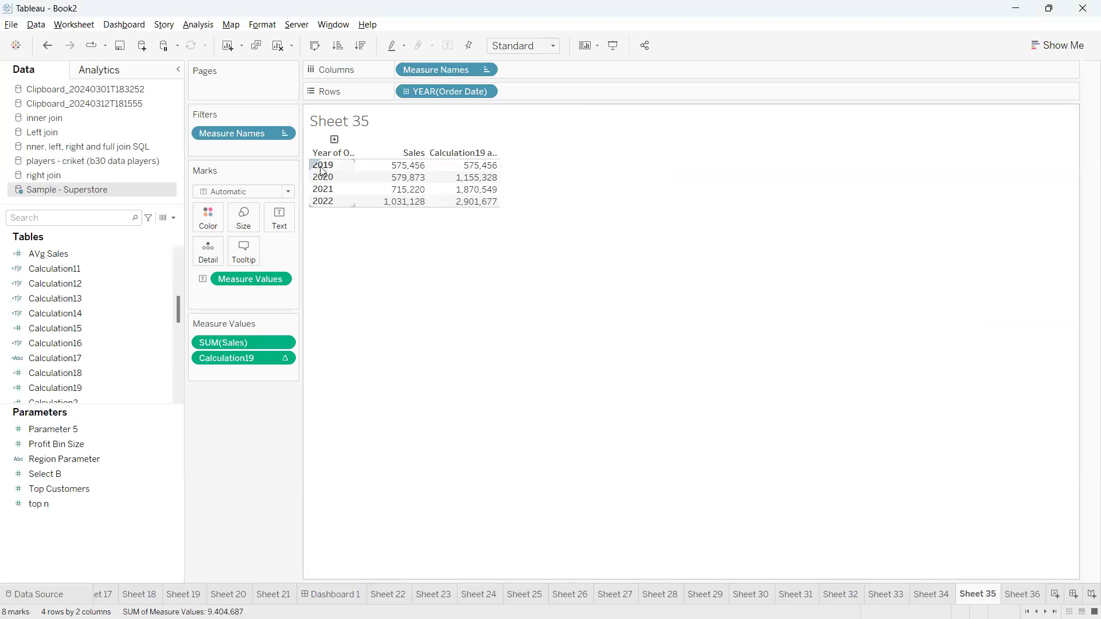
pyautogui.click(334, 139)
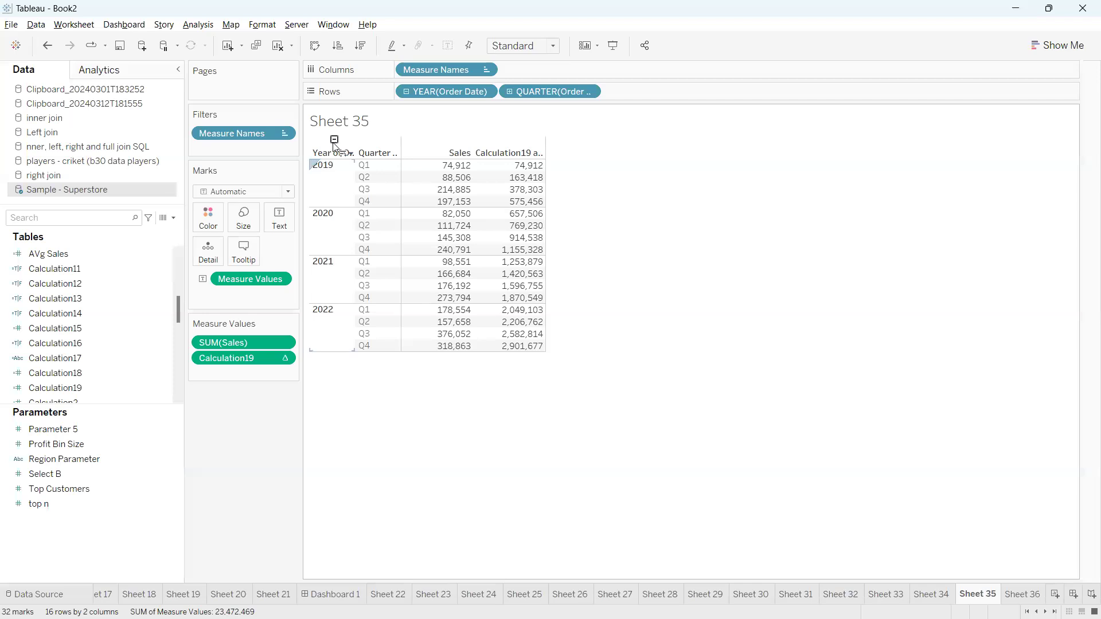
# Mark up the quarterly running totals with on-screen annotations, then clear them
pyautogui.moveTo(354, 161); pyautogui.dragTo(334, 232)
pyautogui.press('Escape')
pyautogui.moveTo(376, 204); pyautogui.dragTo(390, 198)
pyautogui.moveTo(329, 168)
pyautogui.mouseDown()
pyautogui.moveTo(341, 195)
pyautogui.moveTo(406, 199)
pyautogui.mouseUp()
pyautogui.moveTo(542, 201); pyautogui.dragTo(567, 196)
pyautogui.moveTo(483, 187)
pyautogui.mouseDown()
pyautogui.moveTo(485, 154)
pyautogui.moveTo(484, 212)
pyautogui.moveTo(480, 147)
pyautogui.moveTo(495, 145)
pyautogui.mouseUp()
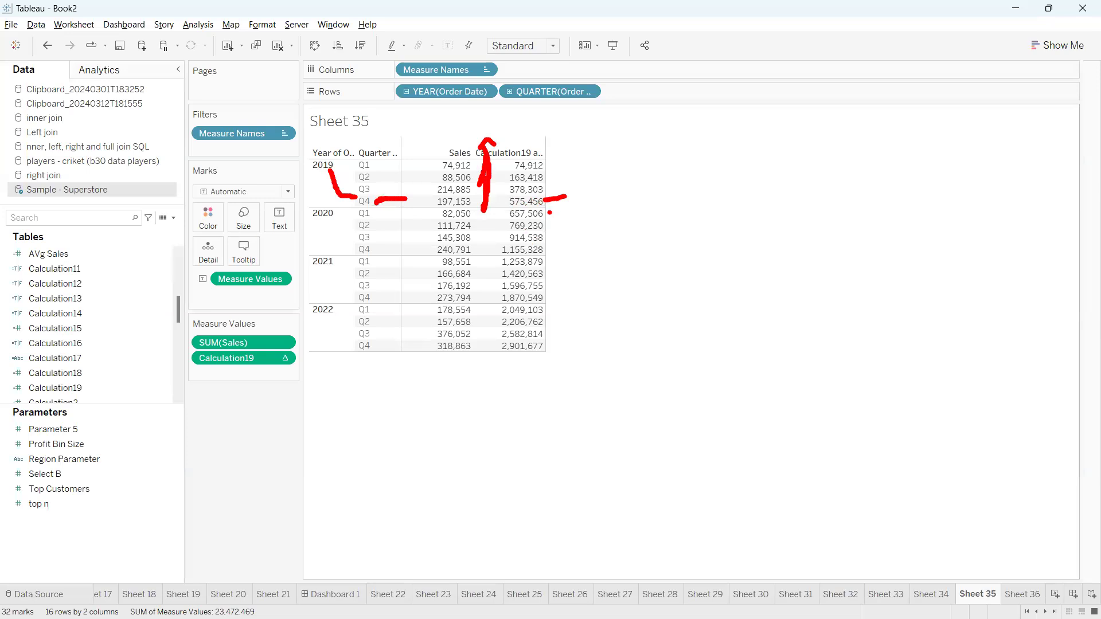
pyautogui.moveTo(337, 217); pyautogui.dragTo(356, 213)
pyautogui.moveTo(549, 216); pyautogui.dragTo(575, 213)
pyautogui.moveTo(393, 214)
pyautogui.mouseDown()
pyautogui.moveTo(430, 211)
pyautogui.moveTo(426, 150)
pyautogui.moveTo(416, 161)
pyautogui.mouseUp()
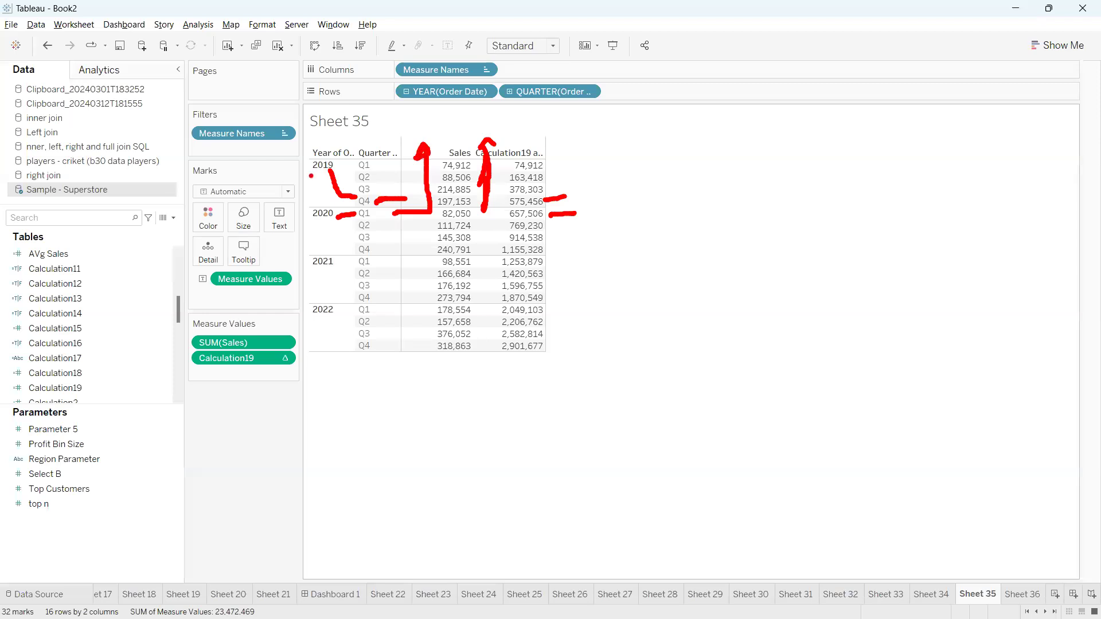
pyautogui.press('Escape')
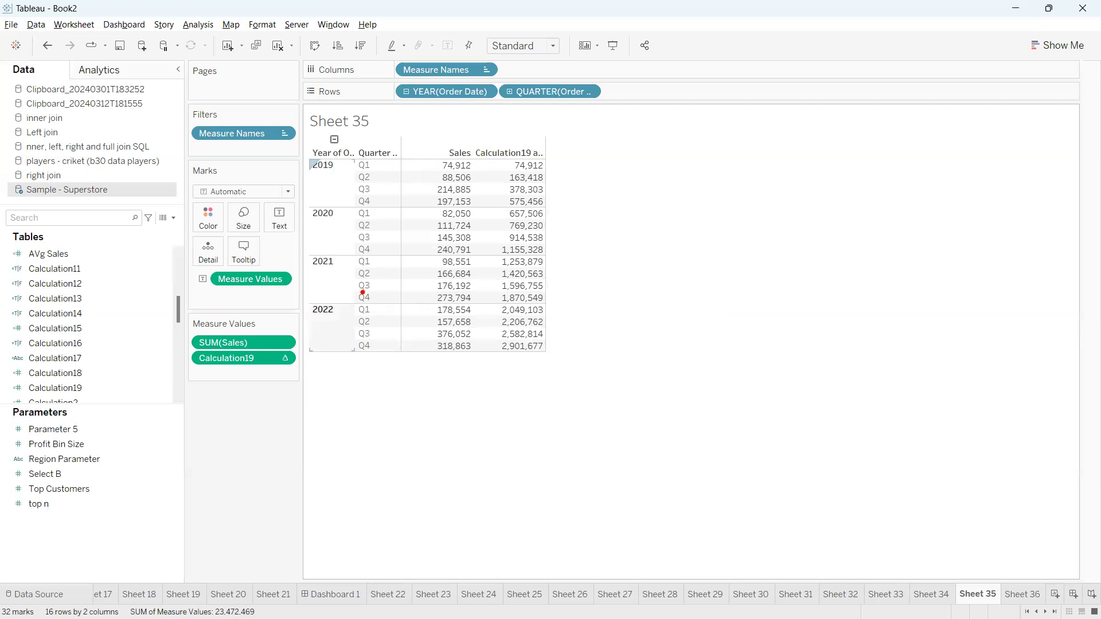
# Annotate the table again, then bring up the Calculation19 pill's field menu
pyautogui.moveTo(318, 149)
pyautogui.mouseDown()
pyautogui.moveTo(286, 186)
pyautogui.moveTo(456, 218)
pyautogui.moveTo(579, 174)
pyautogui.moveTo(370, 128)
pyautogui.moveTo(273, 156)
pyautogui.mouseUp()
pyautogui.press('Escape')
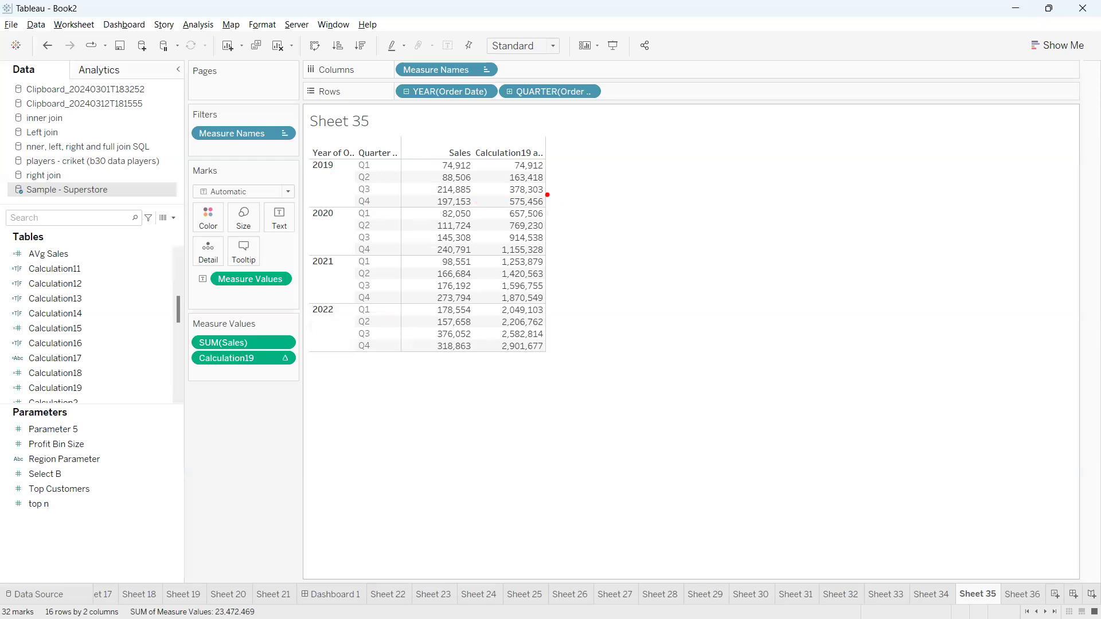
pyautogui.moveTo(551, 200); pyautogui.dragTo(575, 198)
pyautogui.moveTo(478, 205)
pyautogui.mouseDown()
pyautogui.moveTo(418, 198)
pyautogui.moveTo(428, 143)
pyautogui.moveTo(487, 194)
pyautogui.moveTo(477, 205)
pyautogui.mouseUp()
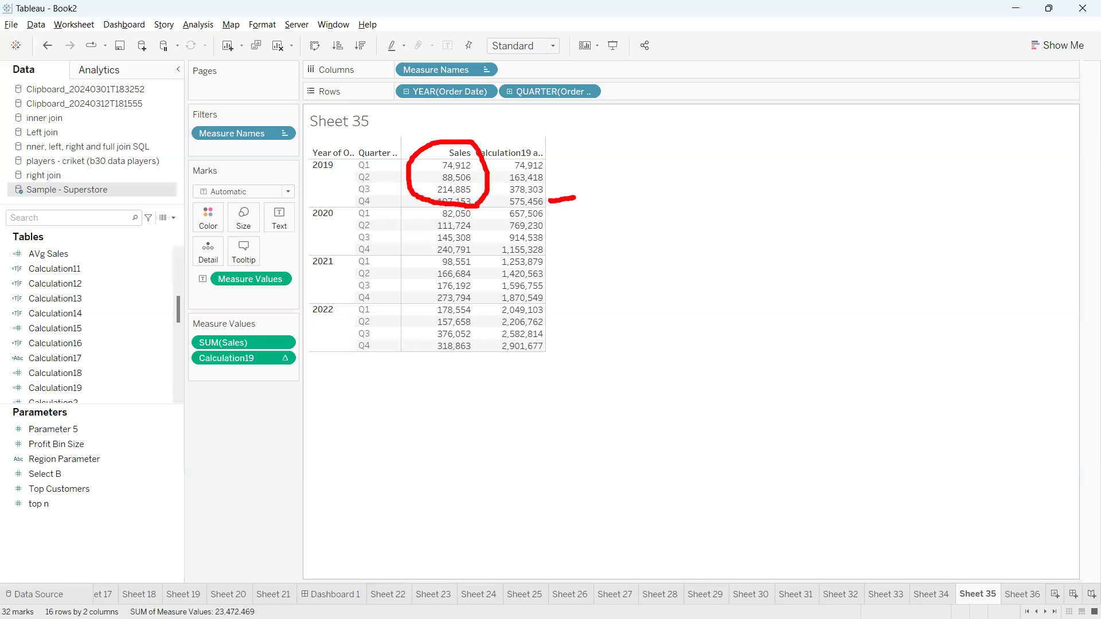
pyautogui.moveTo(300, 155)
pyautogui.mouseDown()
pyautogui.moveTo(288, 179)
pyautogui.moveTo(355, 185)
pyautogui.moveTo(304, 145)
pyautogui.mouseUp()
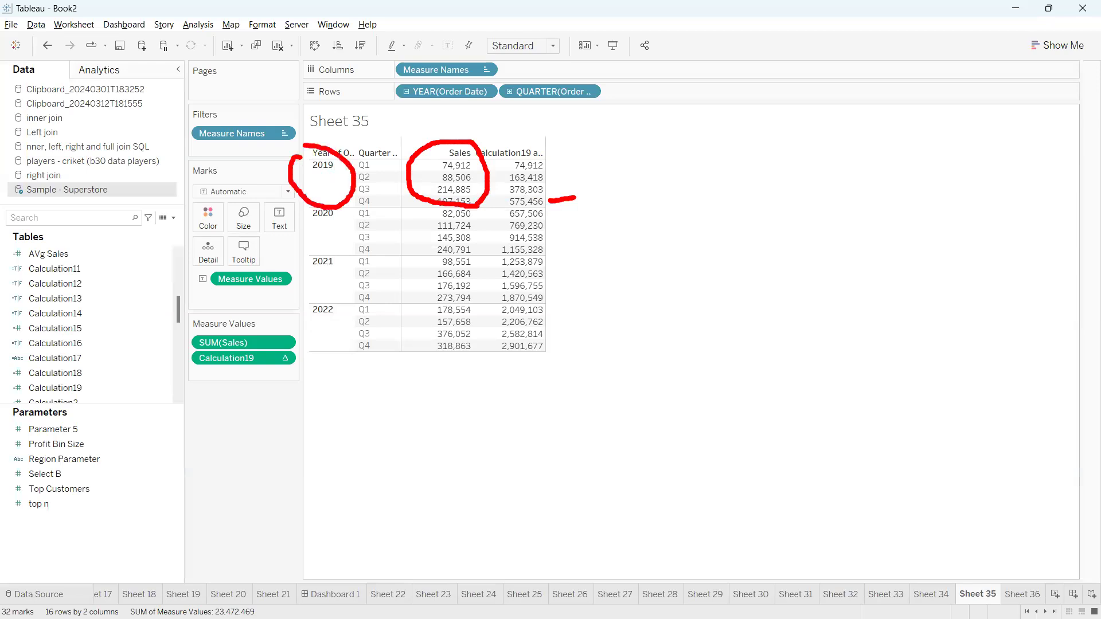
pyautogui.moveTo(302, 205); pyautogui.dragTo(304, 261)
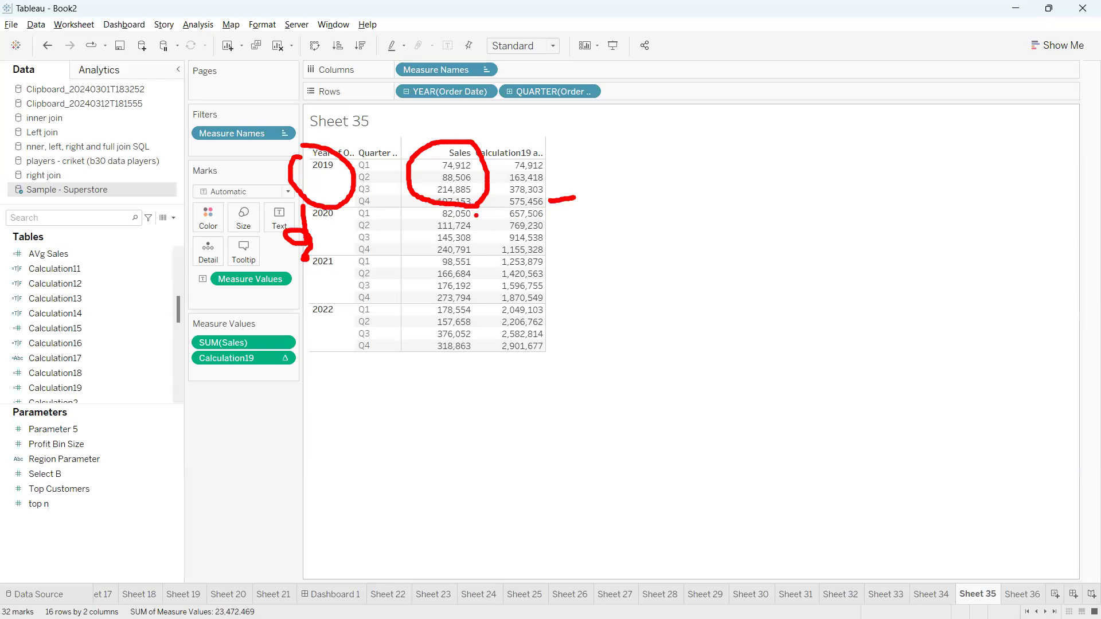
pyautogui.moveTo(372, 216)
pyautogui.mouseDown()
pyautogui.moveTo(511, 214)
pyautogui.moveTo(515, 226)
pyautogui.moveTo(491, 226)
pyautogui.mouseUp()
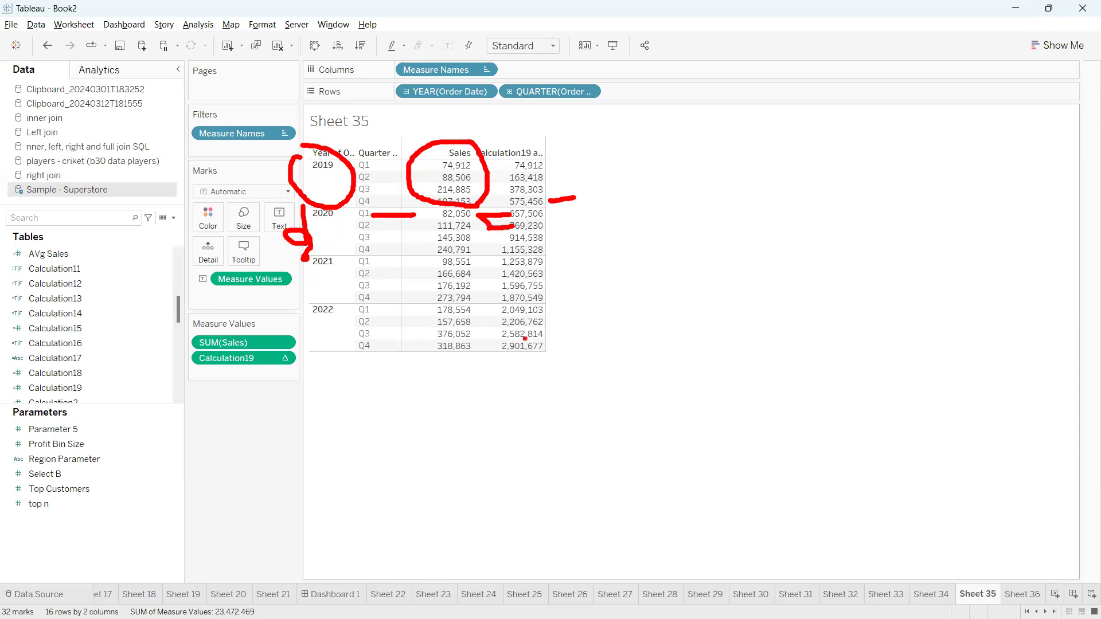
pyautogui.press('Escape')
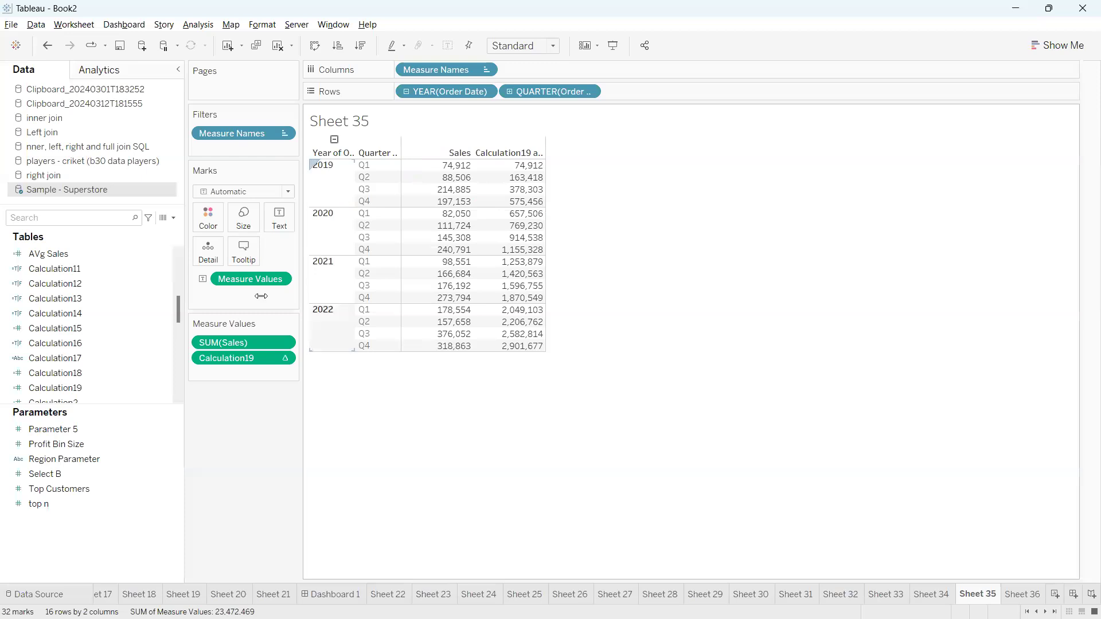
pyautogui.click(283, 359)
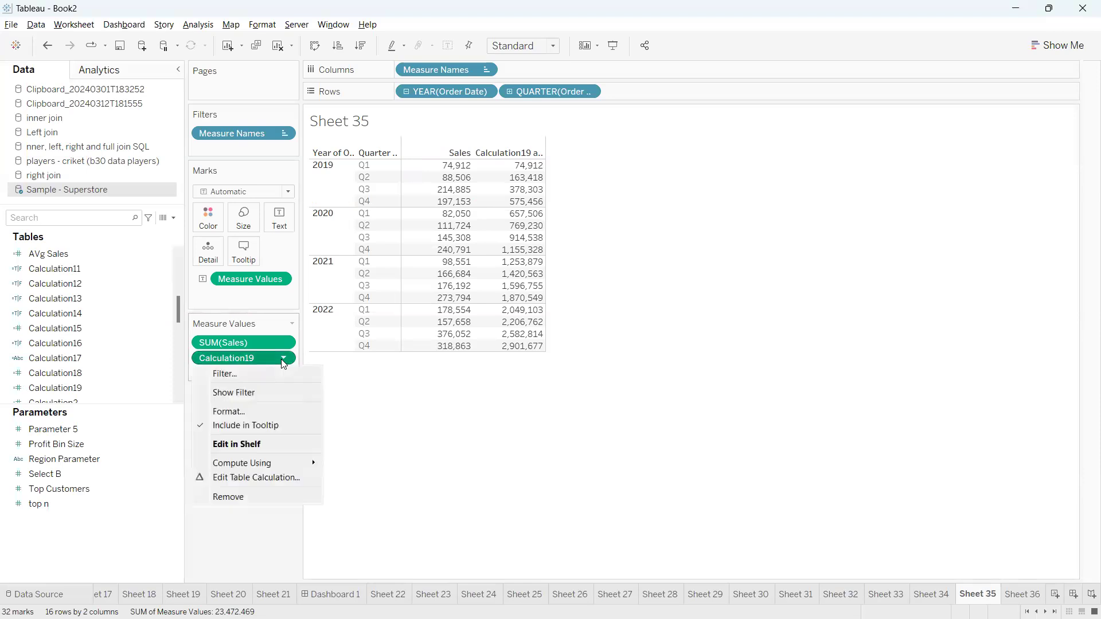
# Compute Calculation19 along Specific Dimensions at Quarter level, restarting every Year of Order Date
pyautogui.click(275, 477)
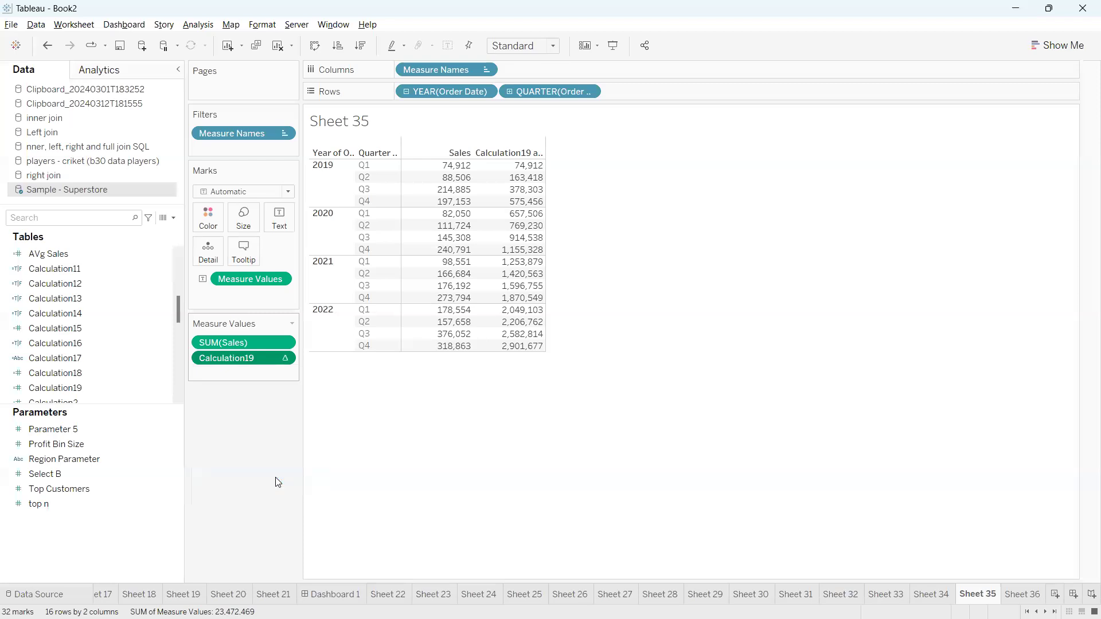
pyautogui.click(745, 300)
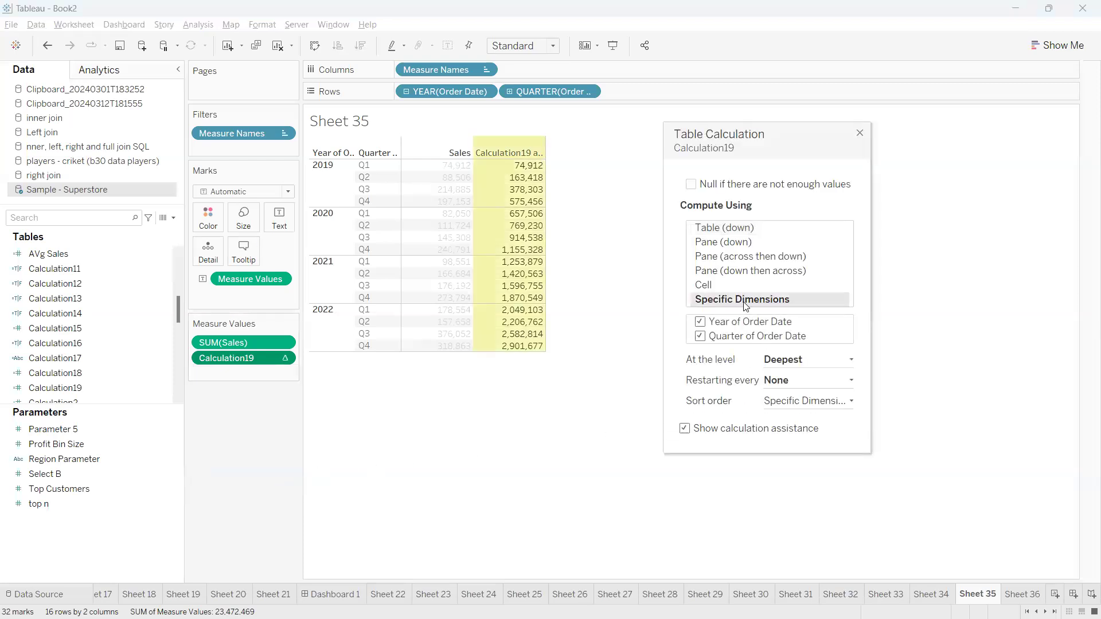
pyautogui.click(812, 361)
pyautogui.click(807, 399)
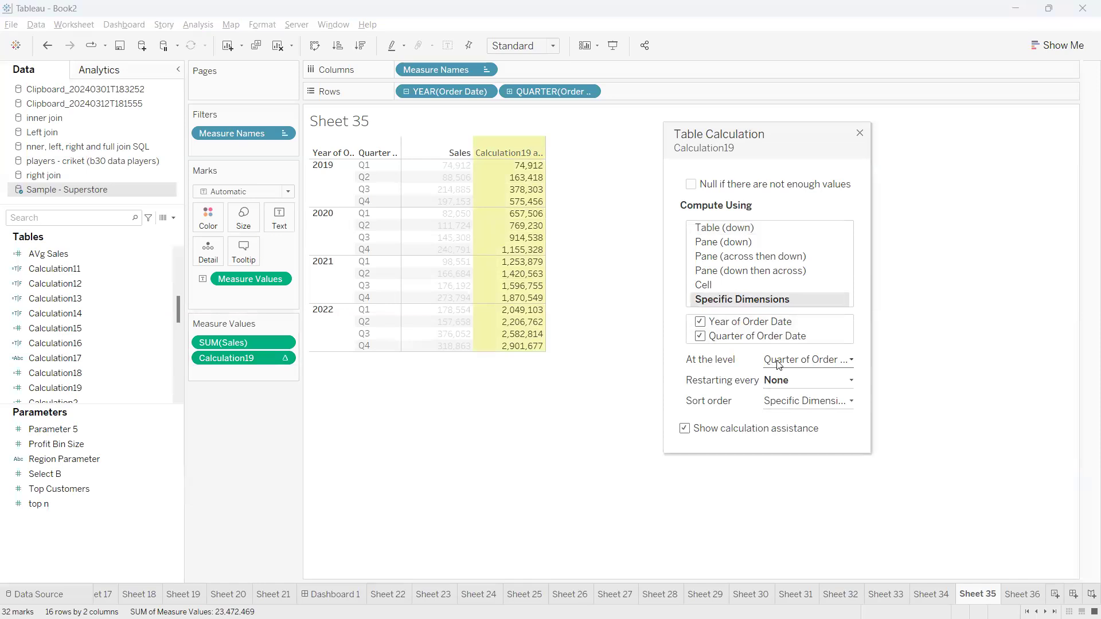
pyautogui.moveTo(528, 187)
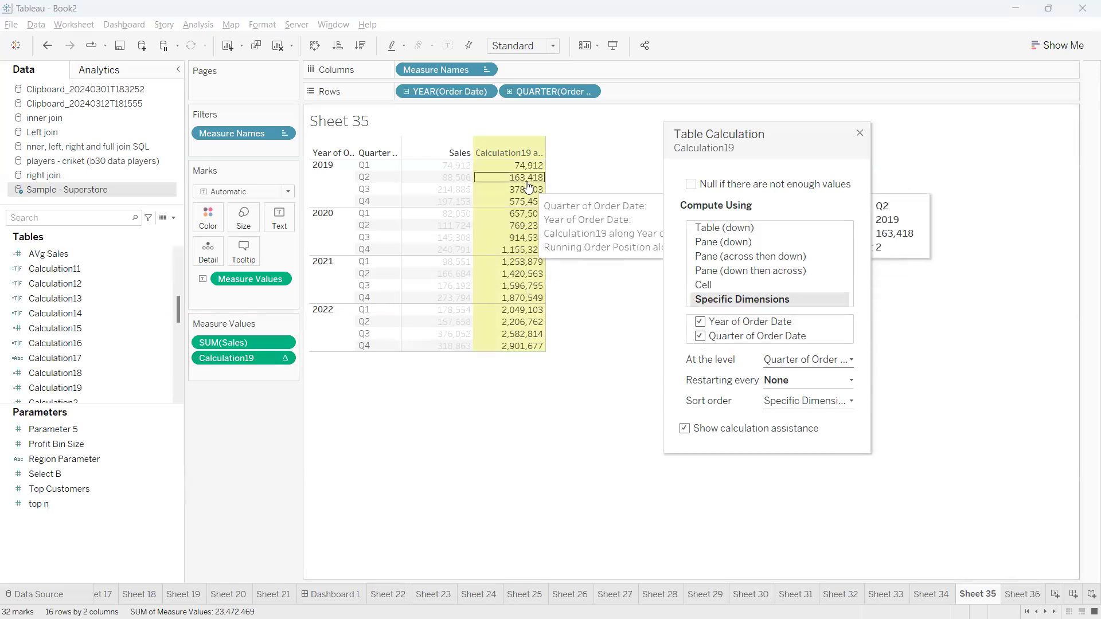
pyautogui.click(789, 383)
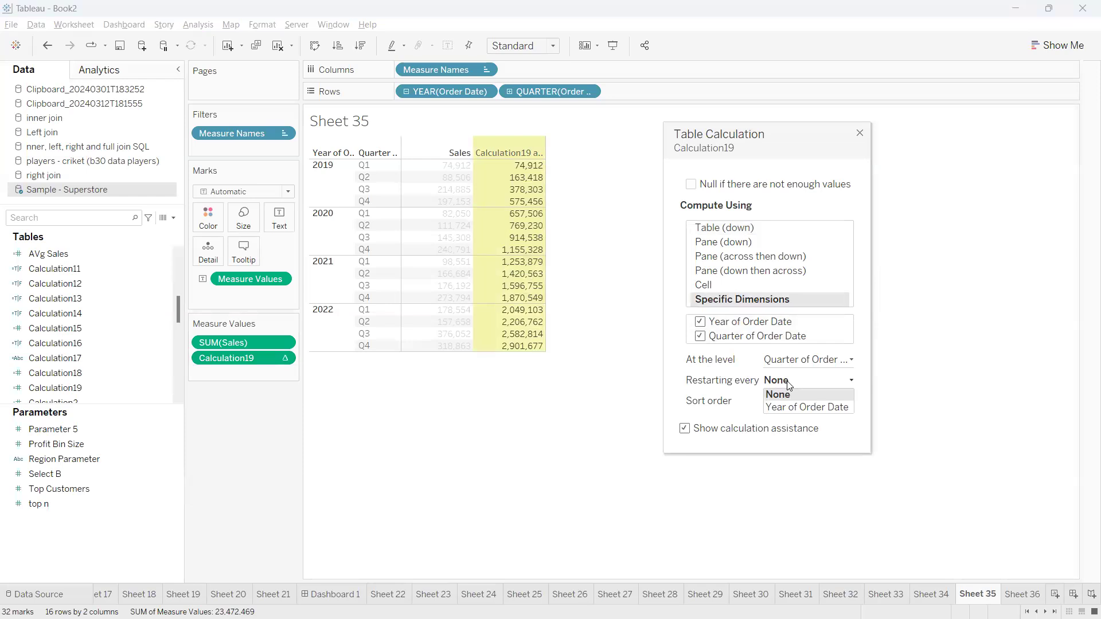
pyautogui.click(803, 407)
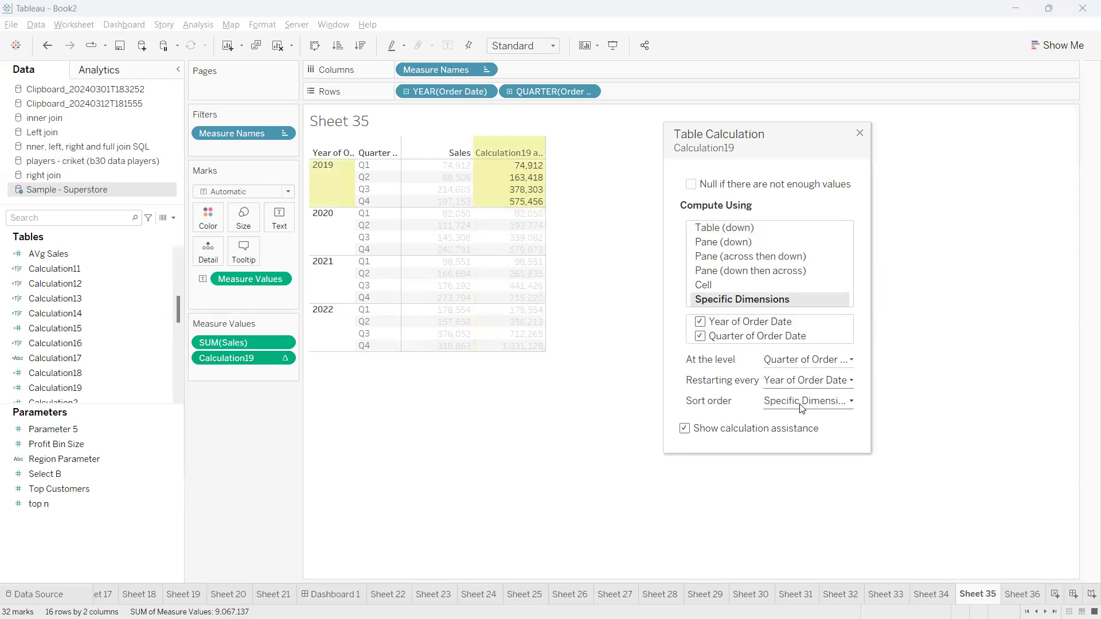
# Annotate the yearly reset, clear the marks, and close the Table Calculation dialog
pyautogui.moveTo(550, 153)
pyautogui.mouseDown()
pyautogui.moveTo(566, 169)
pyautogui.moveTo(543, 209)
pyautogui.mouseUp()
pyautogui.moveTo(265, 363); pyautogui.dragTo(310, 411)
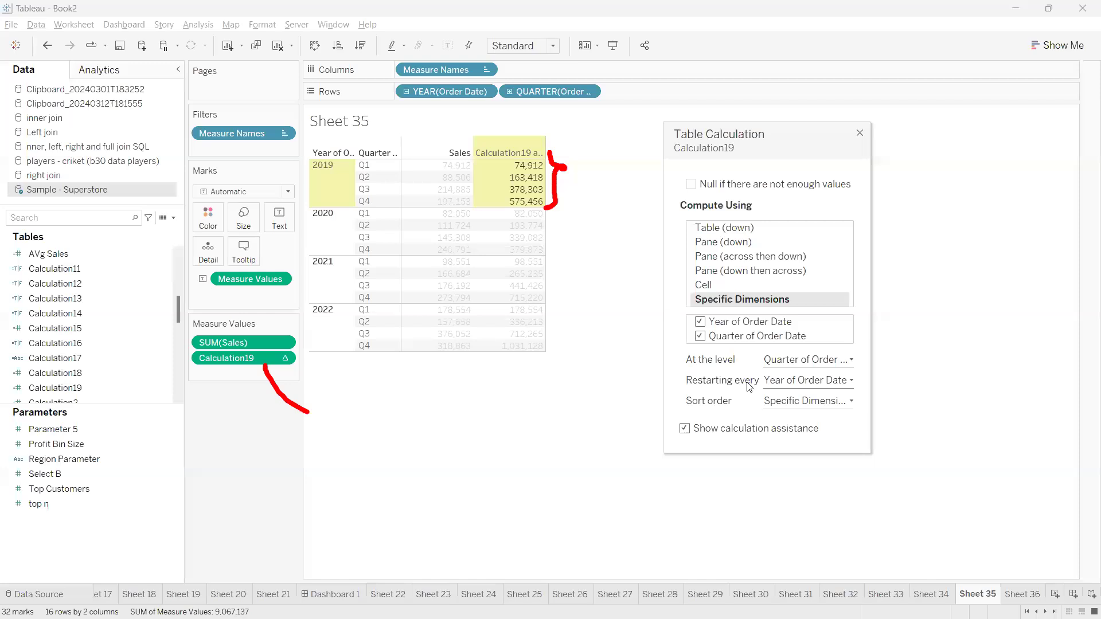
pyautogui.press('Escape')
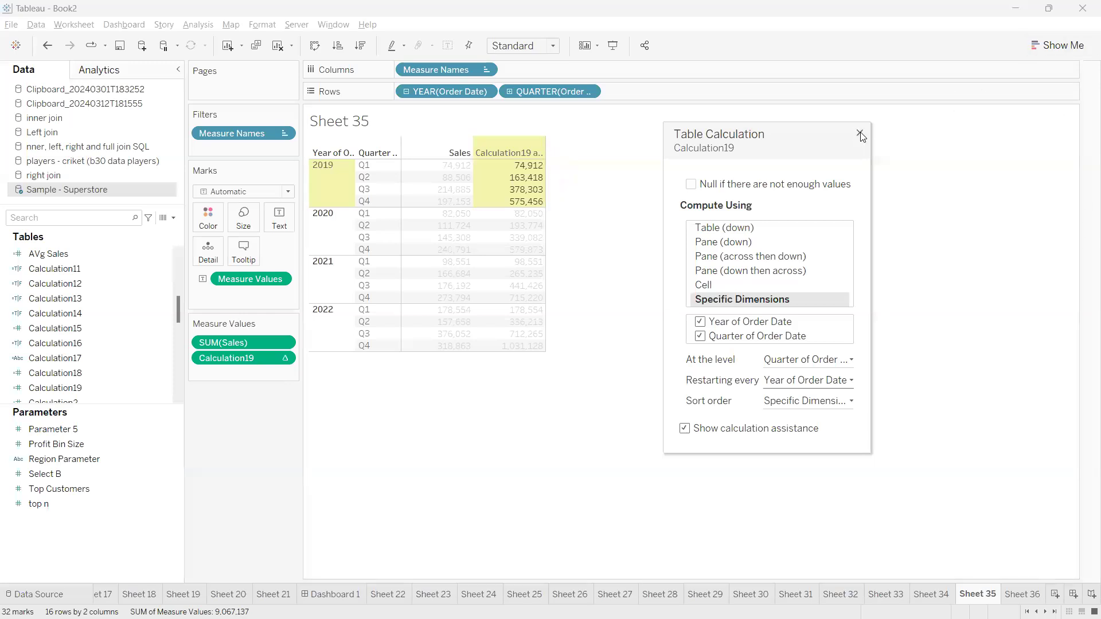
pyautogui.click(859, 132)
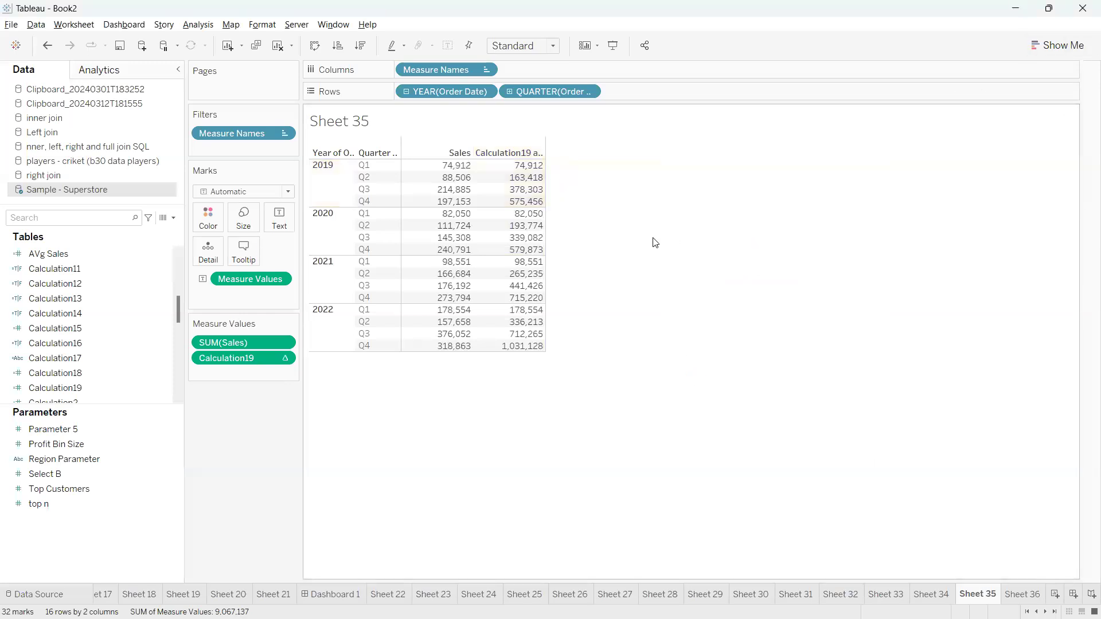
pyautogui.moveTo(344, 214); pyautogui.dragTo(352, 214)
pyautogui.moveTo(486, 213); pyautogui.dragTo(511, 213)
pyautogui.moveTo(378, 211); pyautogui.dragTo(439, 213)
pyautogui.moveTo(507, 225); pyautogui.dragTo(479, 214)
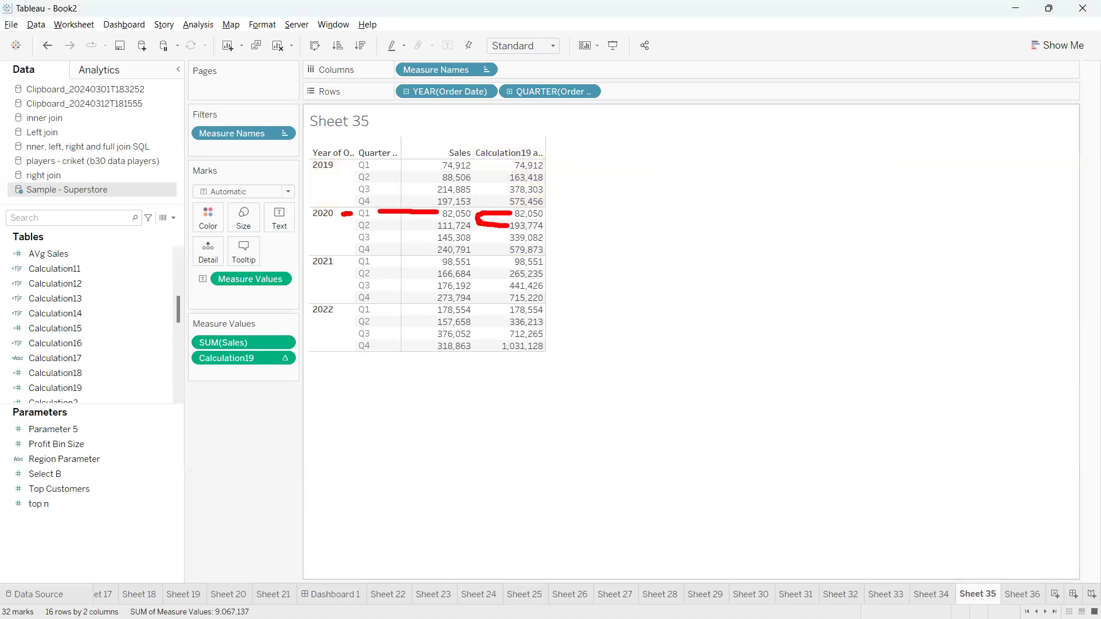
pyautogui.moveTo(294, 210)
pyautogui.mouseDown()
pyautogui.moveTo(313, 250)
pyautogui.moveTo(436, 254)
pyautogui.mouseUp()
pyautogui.moveTo(509, 252)
pyautogui.mouseDown()
pyautogui.moveTo(479, 251)
pyautogui.moveTo(479, 225)
pyautogui.moveTo(436, 211)
pyautogui.moveTo(284, 218)
pyautogui.moveTo(509, 250)
pyautogui.mouseUp()
pyautogui.moveTo(324, 256)
pyautogui.mouseDown()
pyautogui.moveTo(284, 305)
pyautogui.moveTo(317, 317)
pyautogui.mouseUp()
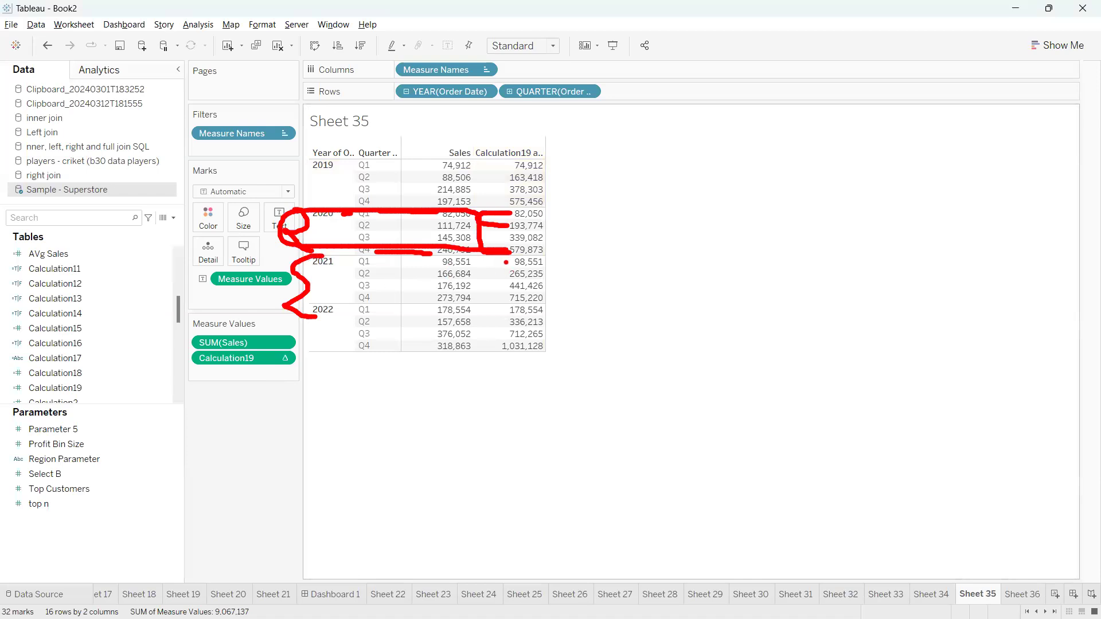
pyautogui.moveTo(510, 263); pyautogui.dragTo(477, 260)
pyautogui.moveTo(553, 264); pyautogui.dragTo(530, 304)
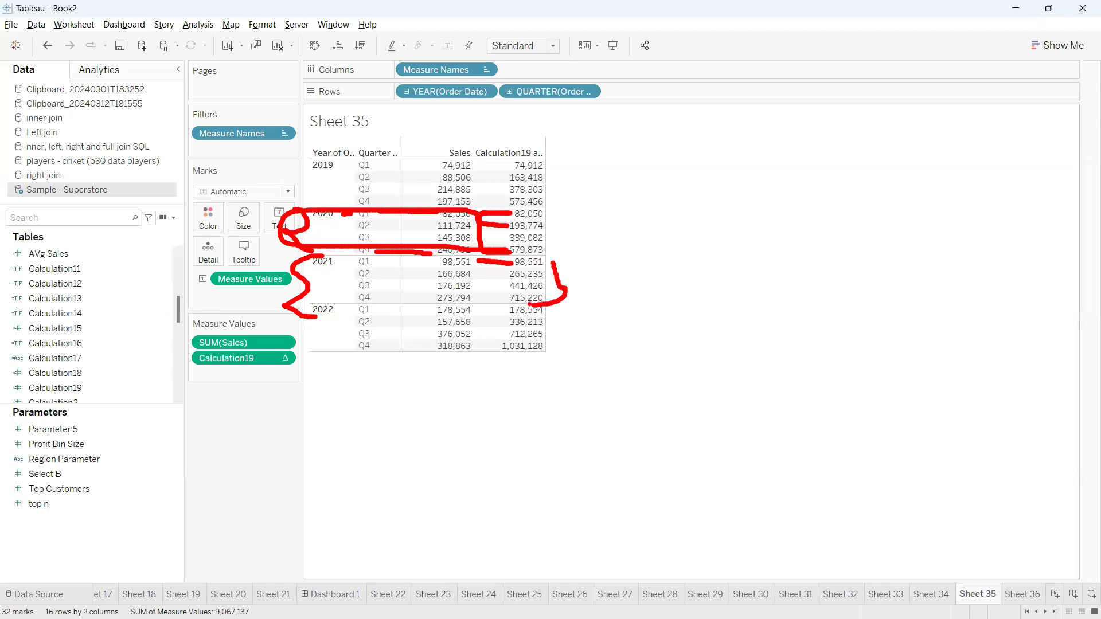
pyautogui.press('Escape')
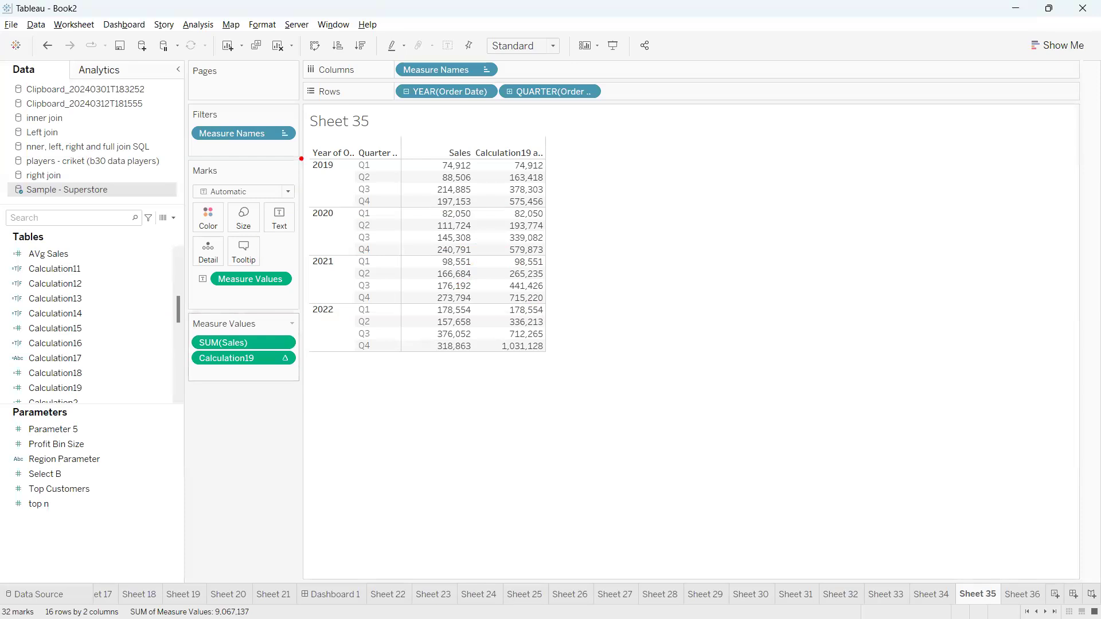
pyautogui.moveTo(301, 155)
pyautogui.mouseDown()
pyautogui.moveTo(267, 211)
pyautogui.moveTo(281, 332)
pyautogui.moveTo(404, 404)
pyautogui.moveTo(414, 160)
pyautogui.moveTo(260, 160)
pyautogui.mouseUp()
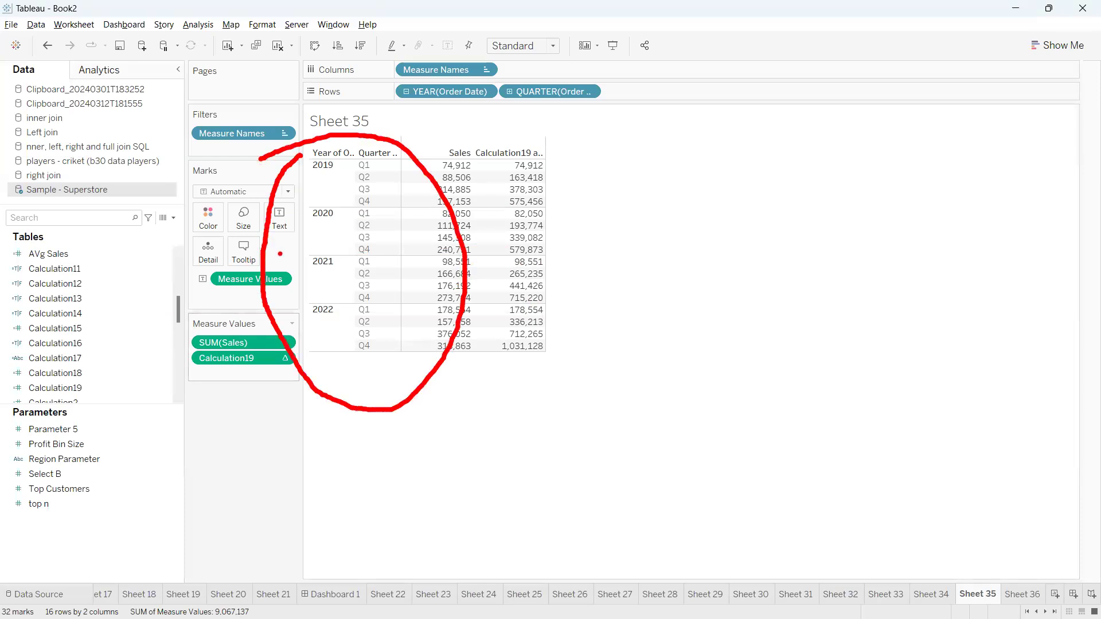
pyautogui.moveTo(344, 371); pyautogui.dragTo(402, 433)
pyautogui.moveTo(398, 376); pyautogui.dragTo(337, 459)
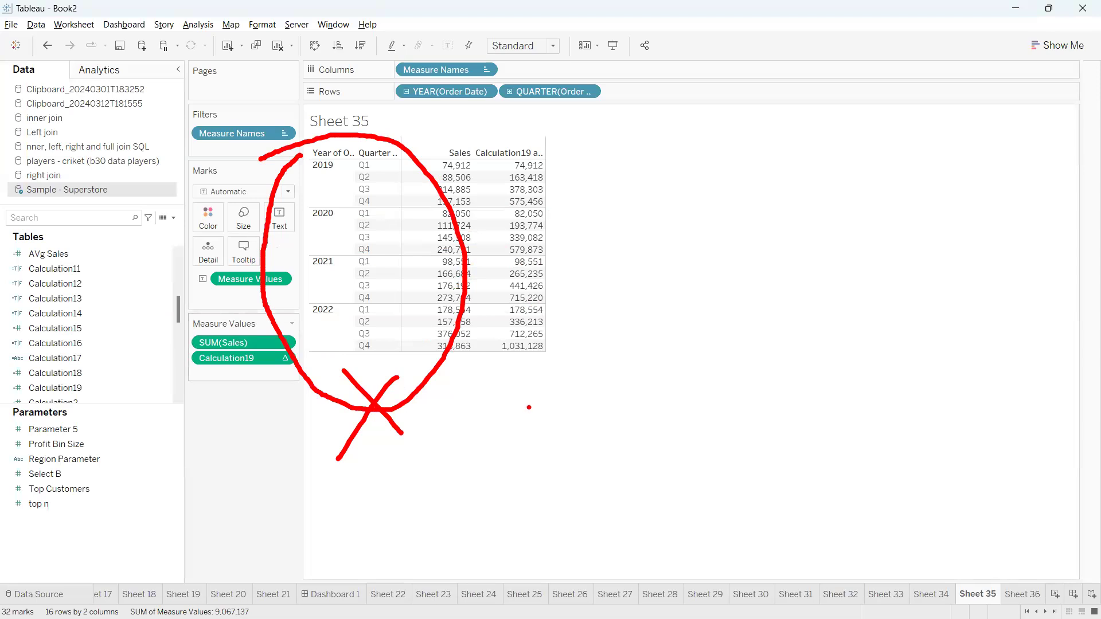
pyautogui.moveTo(565, 185)
pyautogui.mouseDown()
pyautogui.moveTo(591, 243)
pyautogui.moveTo(704, 128)
pyautogui.mouseUp()
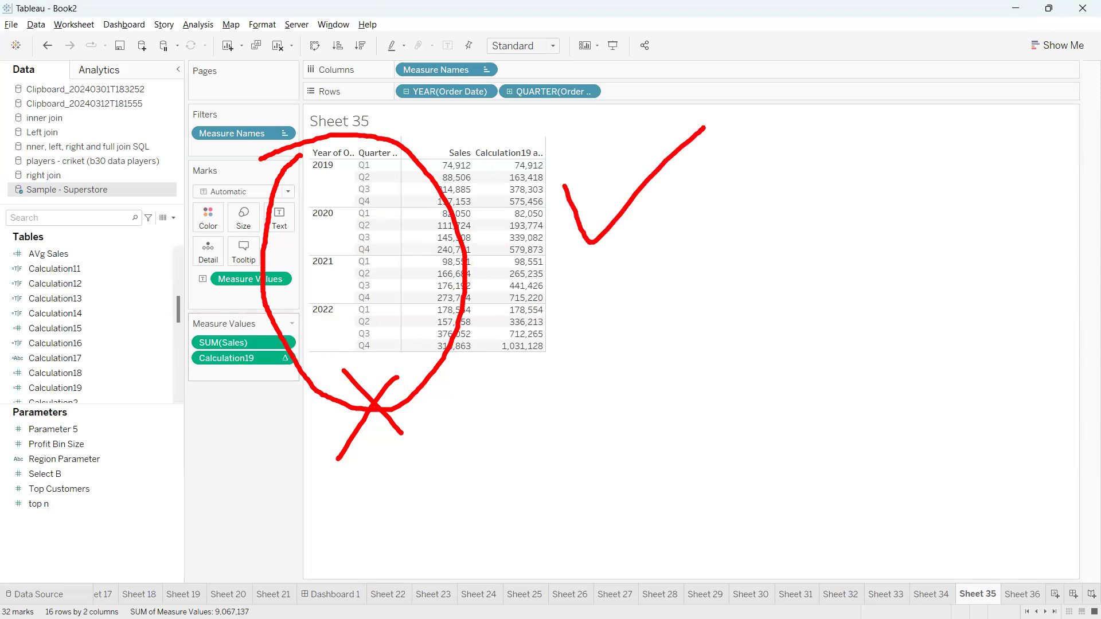
pyautogui.press('Escape')
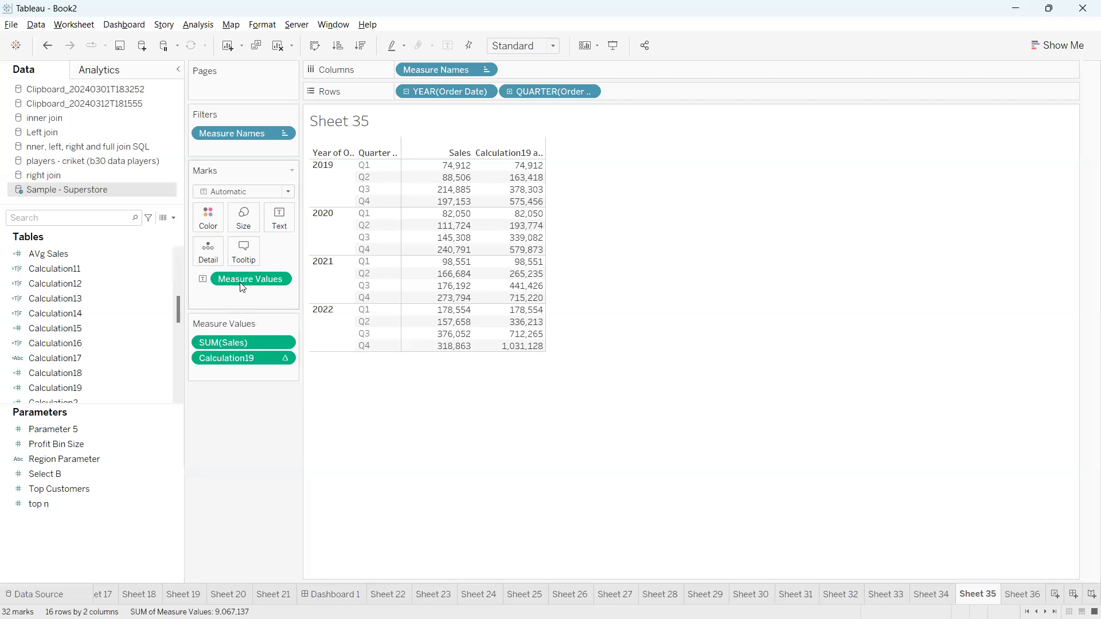
# Move Measure Values onto Columns so Sales and Calculation19 plot as lines per year
pyautogui.moveTo(268, 287)
pyautogui.mouseDown()
pyautogui.moveTo(415, 219)
pyautogui.moveTo(548, 106)
pyautogui.moveTo(546, 72)
pyautogui.moveTo(259, 340)
pyautogui.moveTo(253, 360)
pyautogui.moveTo(467, 199)
pyautogui.moveTo(531, 71)
pyautogui.mouseUp()
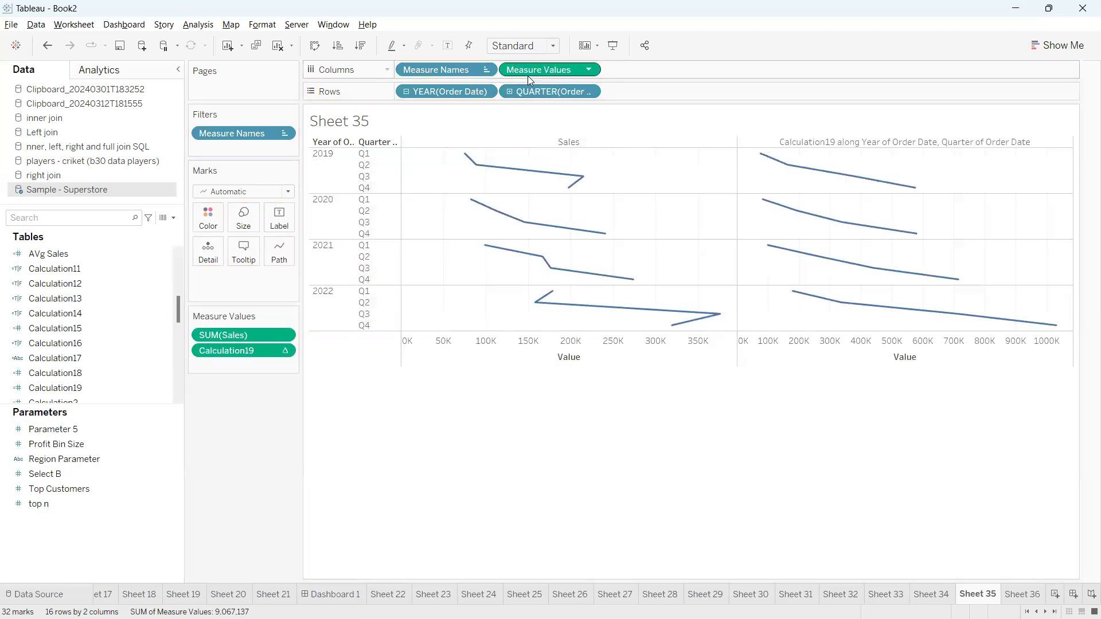
pyautogui.moveTo(533, 266)
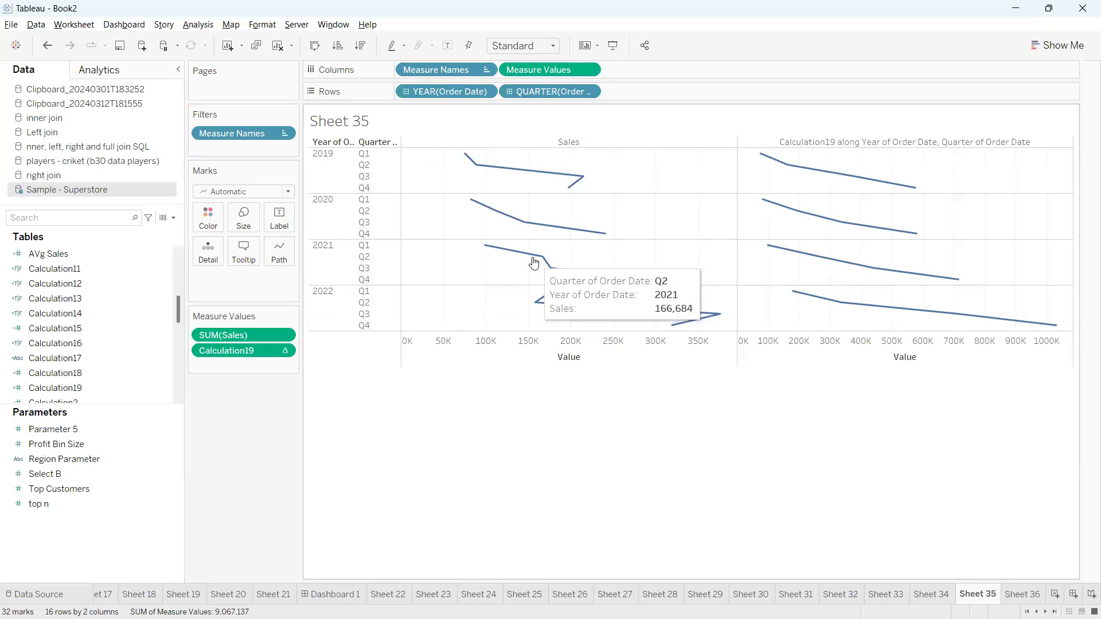
pyautogui.moveTo(285, 37)
pyautogui.mouseDown()
pyautogui.moveTo(291, 51)
pyautogui.moveTo(324, 40)
pyautogui.moveTo(275, 32)
pyautogui.mouseUp()
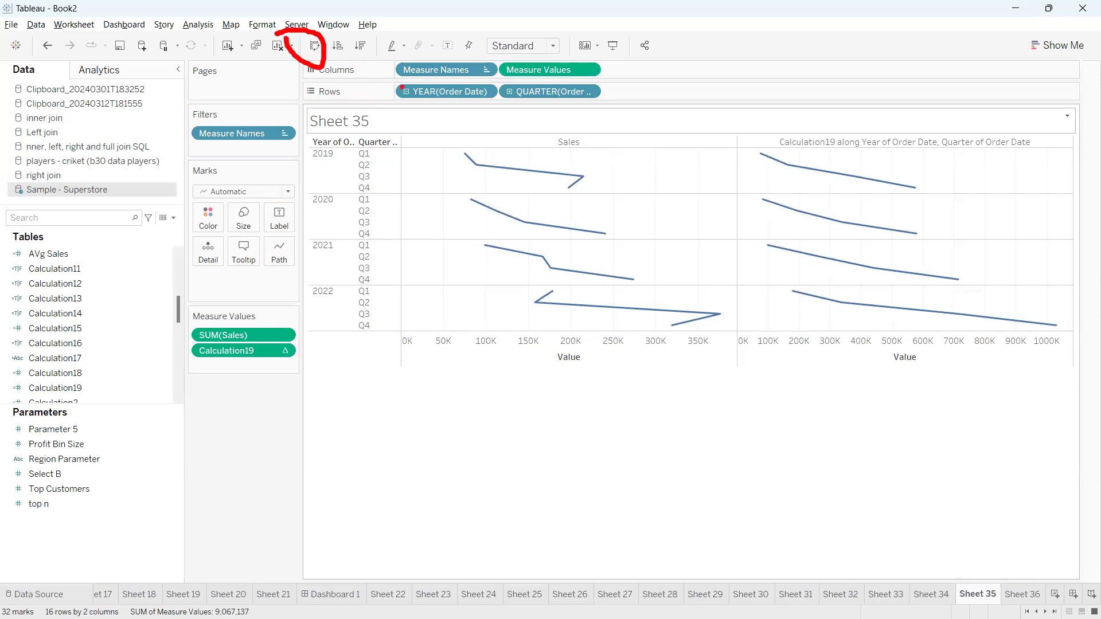
pyautogui.moveTo(528, 94)
pyautogui.mouseDown()
pyautogui.moveTo(527, 104)
pyautogui.moveTo(382, 100)
pyautogui.moveTo(491, 91)
pyautogui.moveTo(386, 71)
pyautogui.moveTo(461, 108)
pyautogui.moveTo(448, 151)
pyautogui.mouseUp()
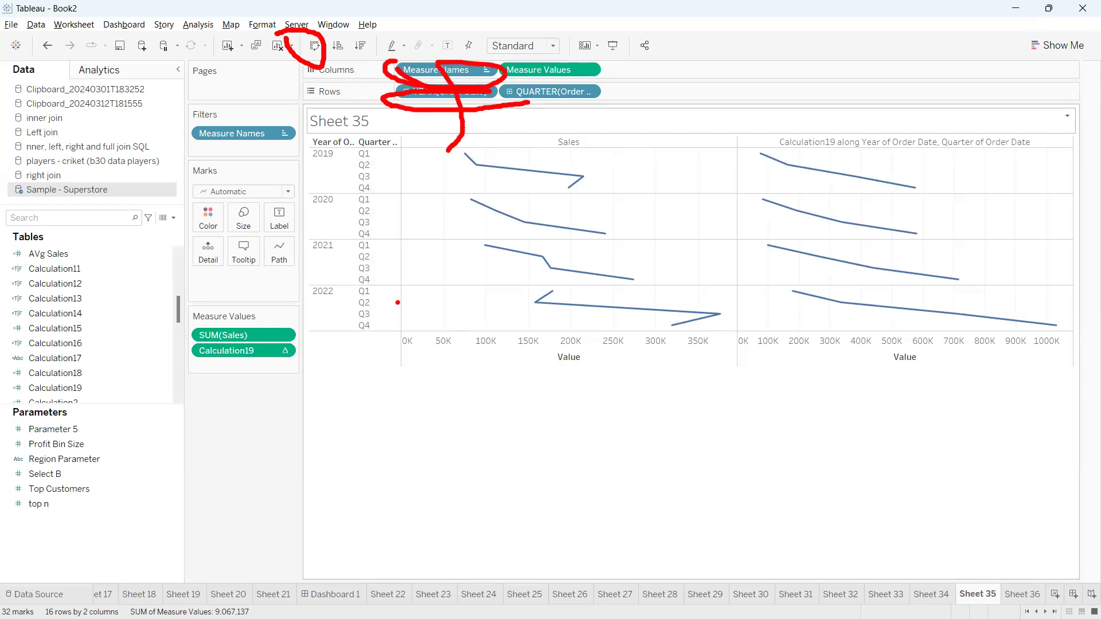
pyautogui.press('Escape')
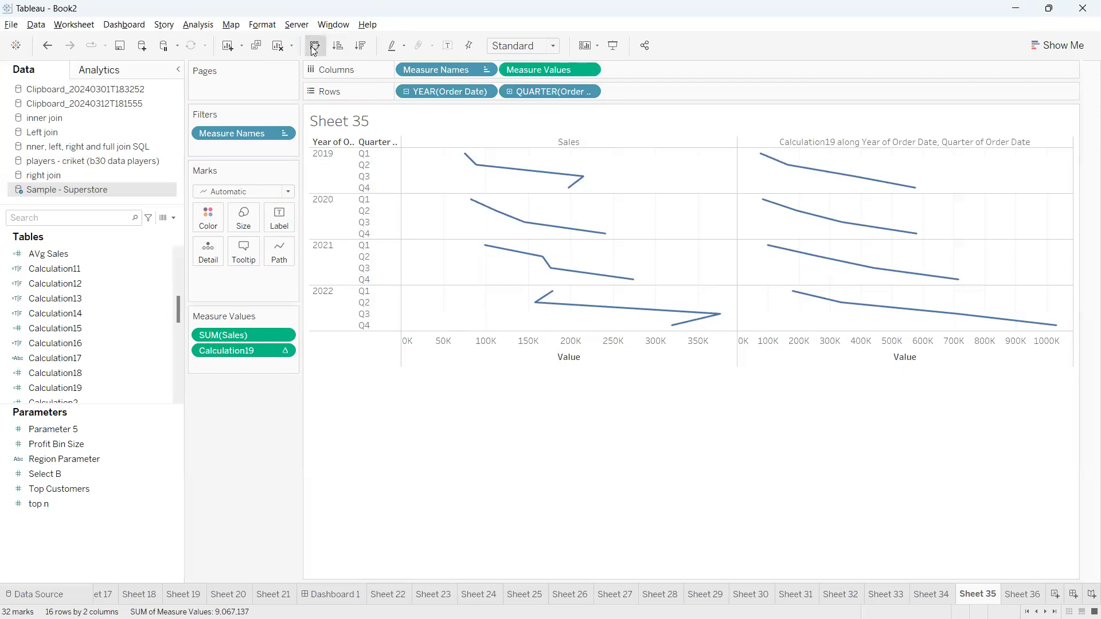
# Swap rows and columns so years run across the top, and show mark labels
pyautogui.click(314, 47)
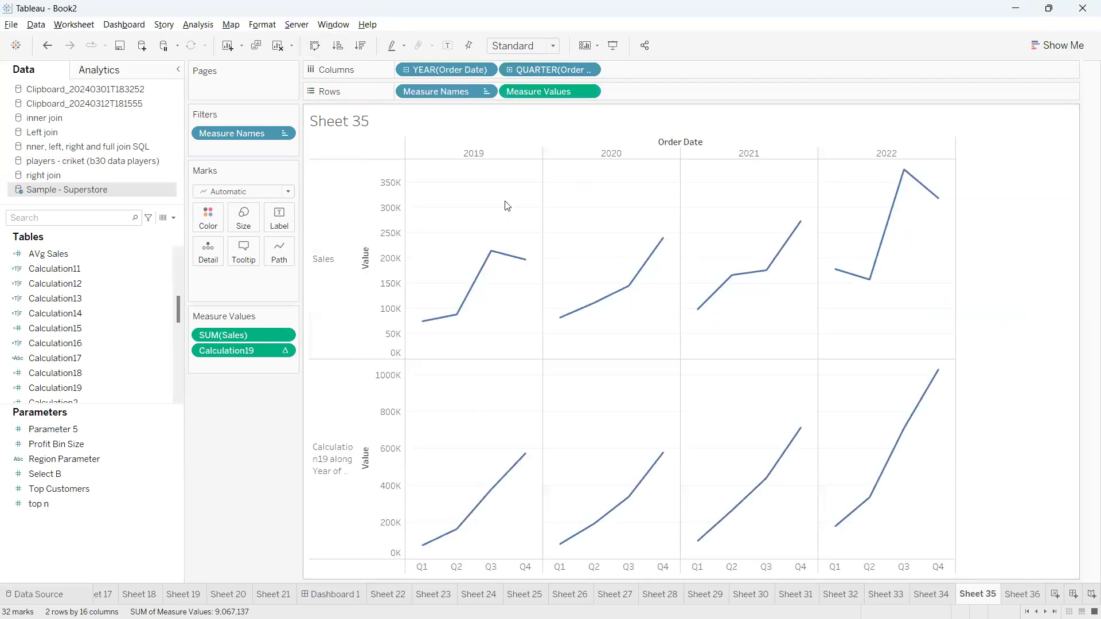
pyautogui.click(450, 47)
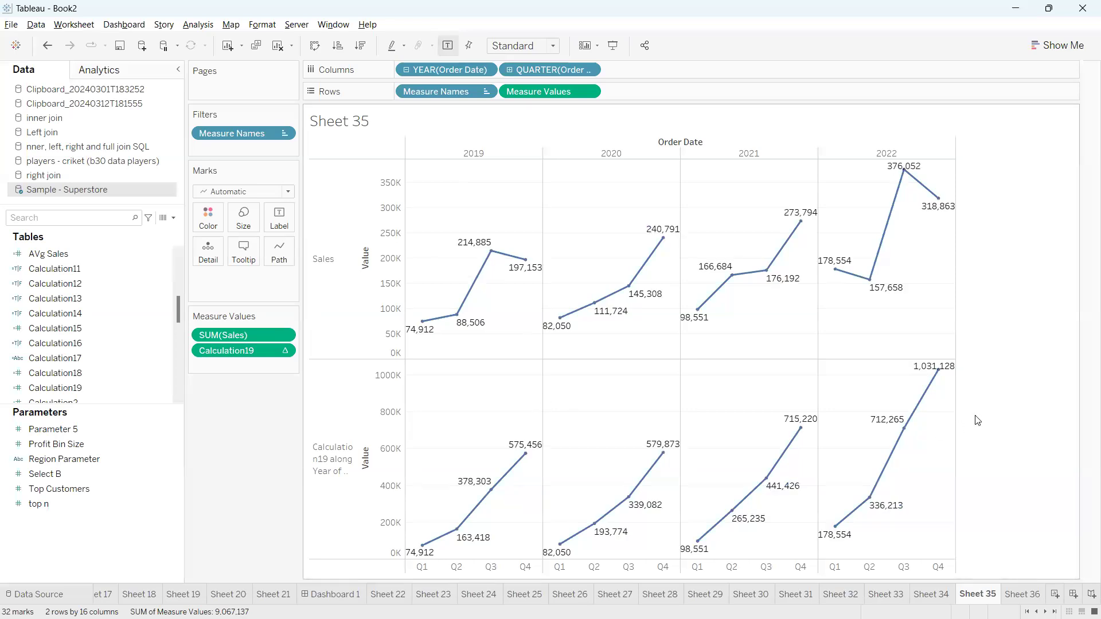
pyautogui.moveTo(428, 493)
pyautogui.mouseDown()
pyautogui.moveTo(390, 545)
pyautogui.moveTo(559, 488)
pyautogui.moveTo(383, 503)
pyautogui.mouseUp()
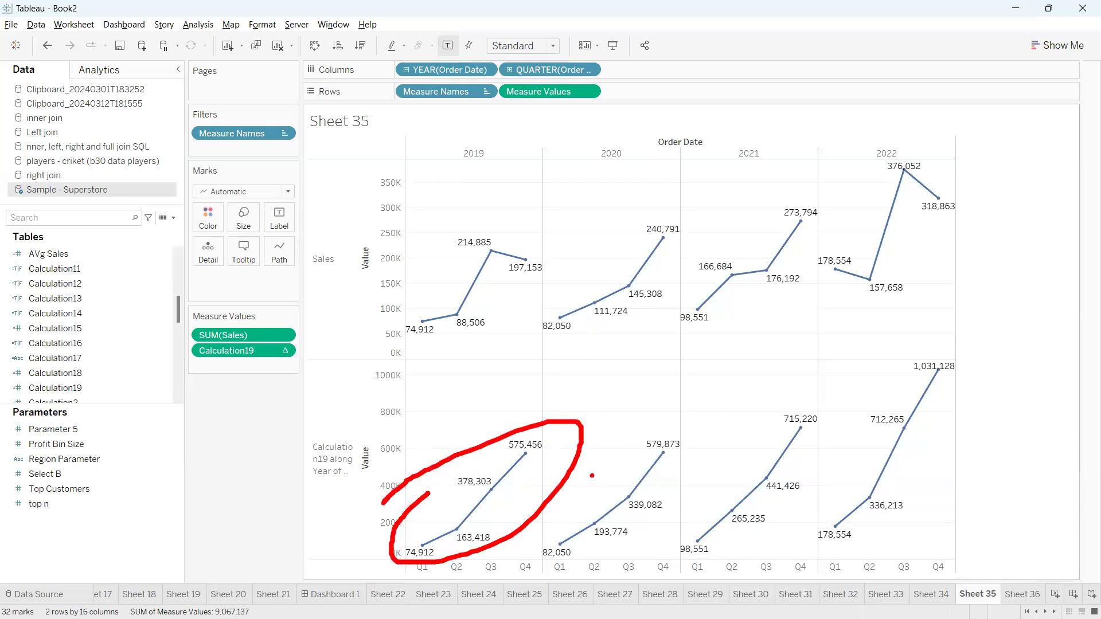
pyautogui.moveTo(569, 491)
pyautogui.mouseDown()
pyautogui.moveTo(727, 467)
pyautogui.moveTo(470, 481)
pyautogui.mouseUp()
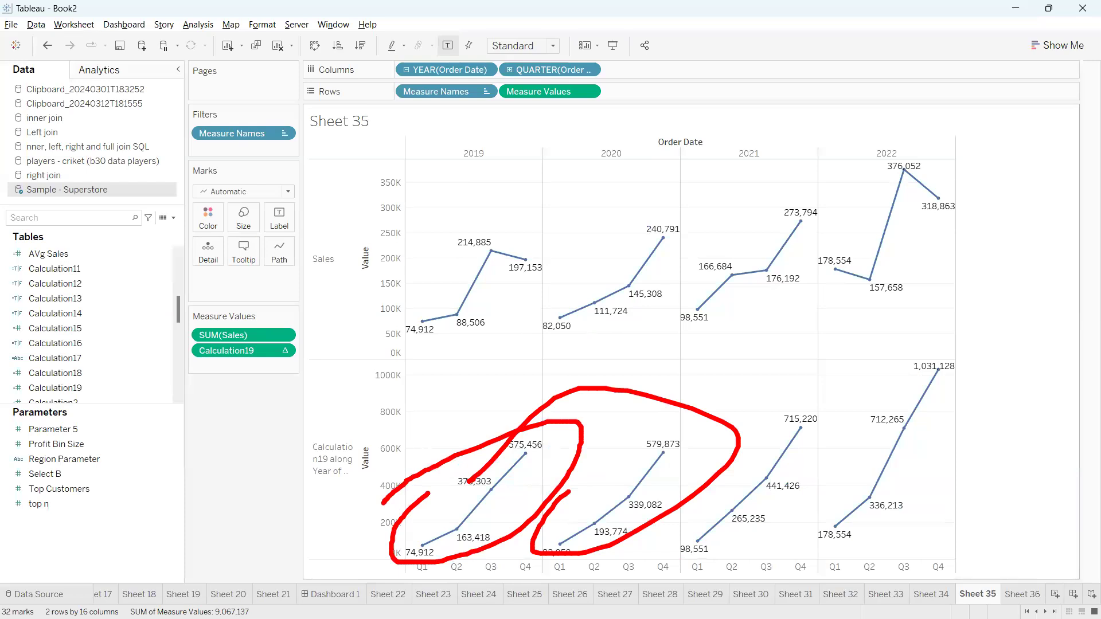
pyautogui.press('Escape')
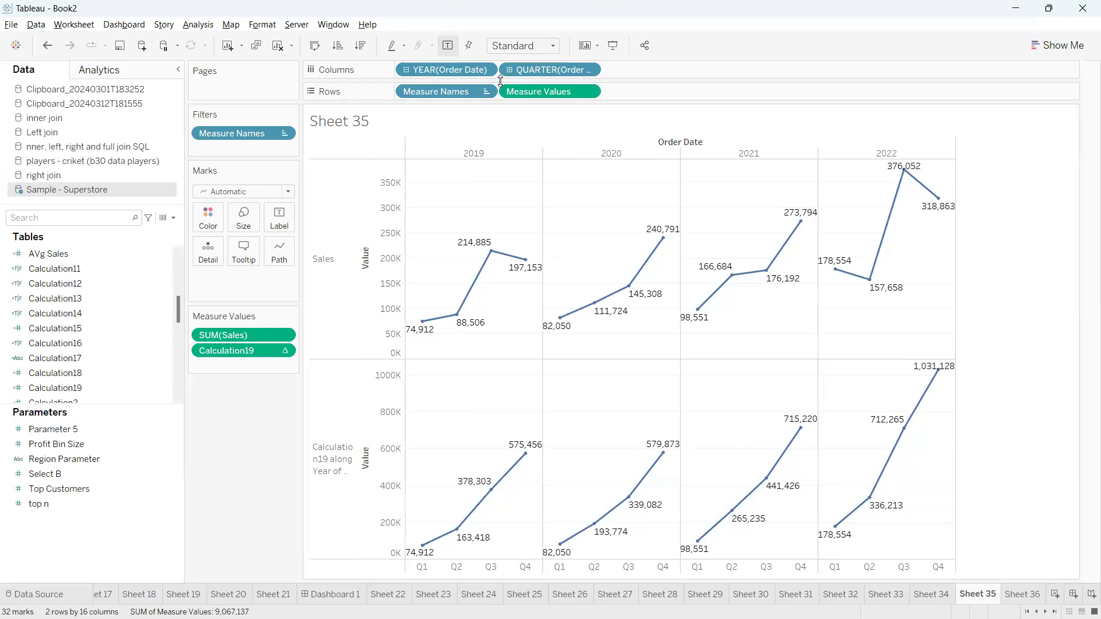
# Glance at Show Me, then change the Marks card mark type to Bar
pyautogui.click(1062, 45)
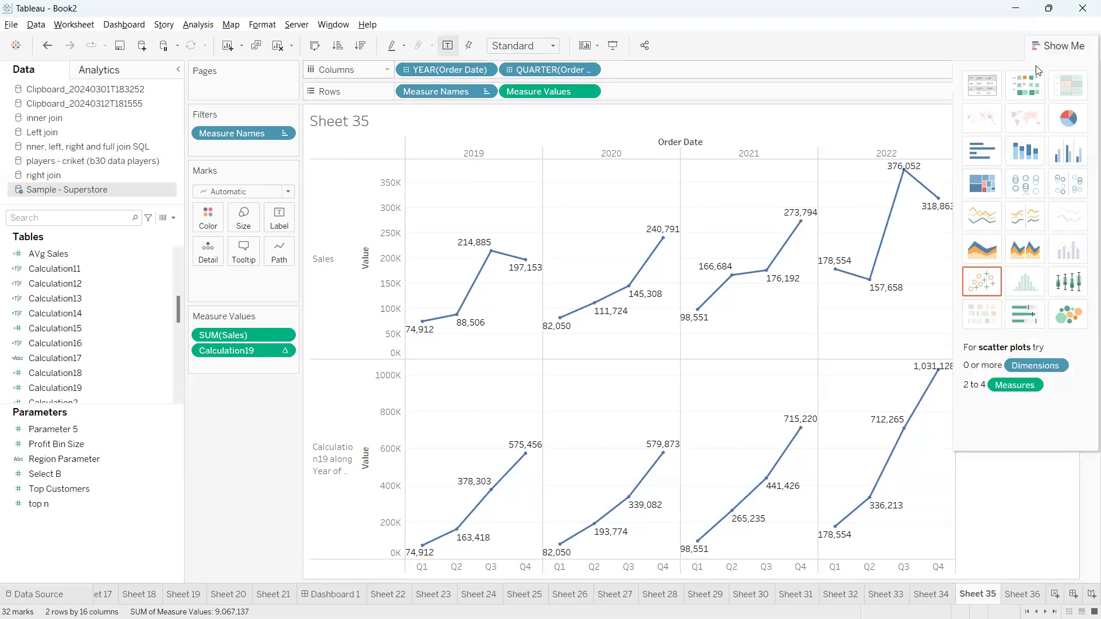
pyautogui.click(1075, 46)
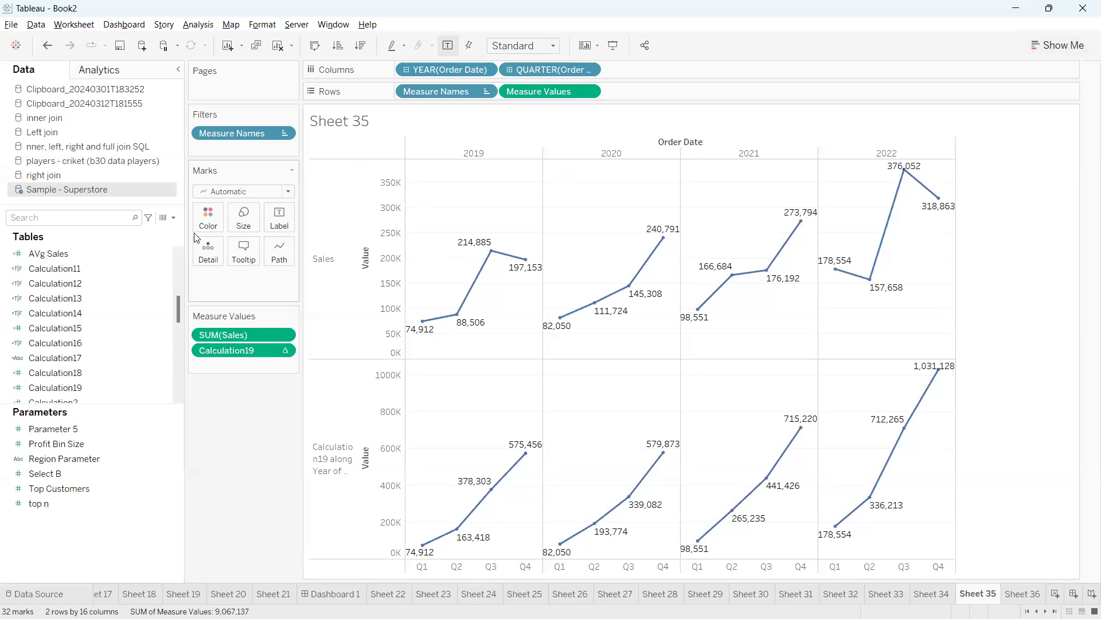
pyautogui.click(232, 191)
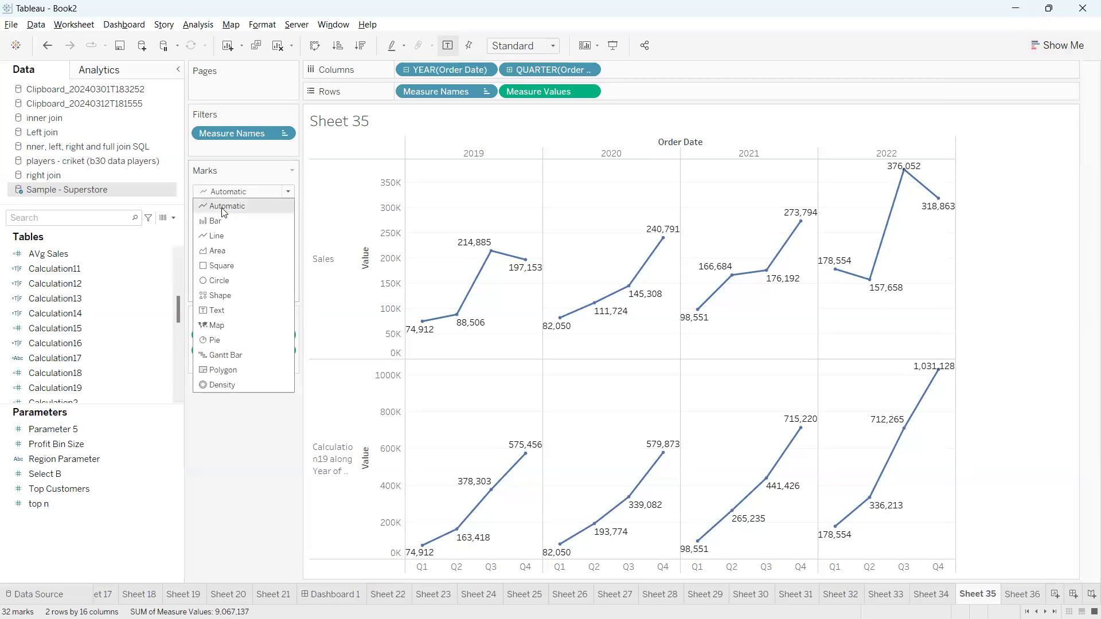
pyautogui.click(223, 222)
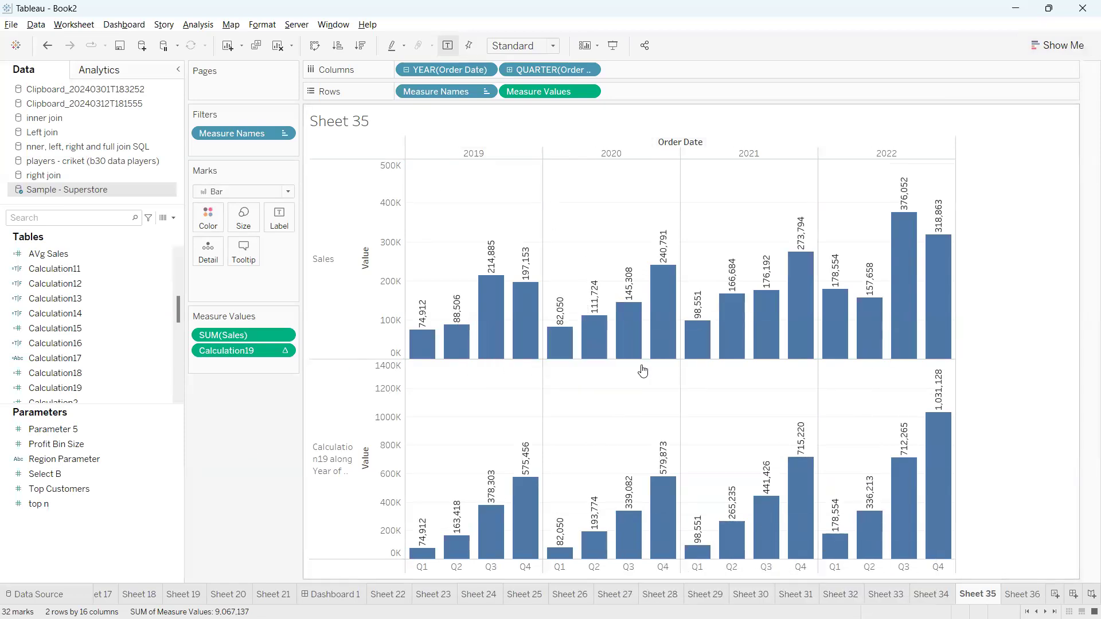
pyautogui.click(71, 218)
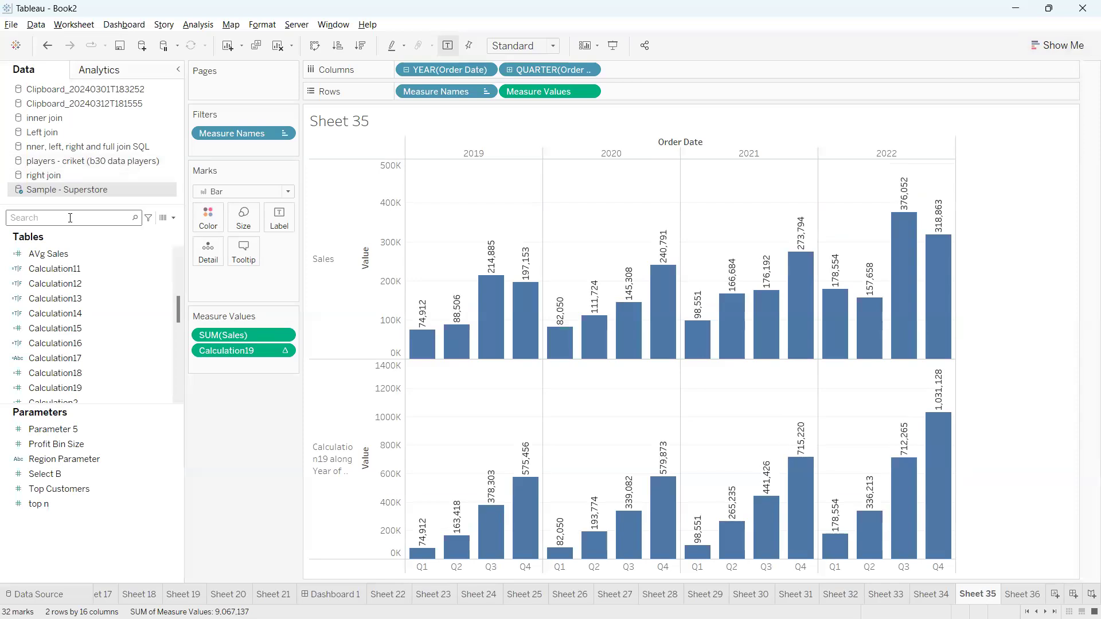
# Colour the bars by year of Order Date
pyautogui.write('or')
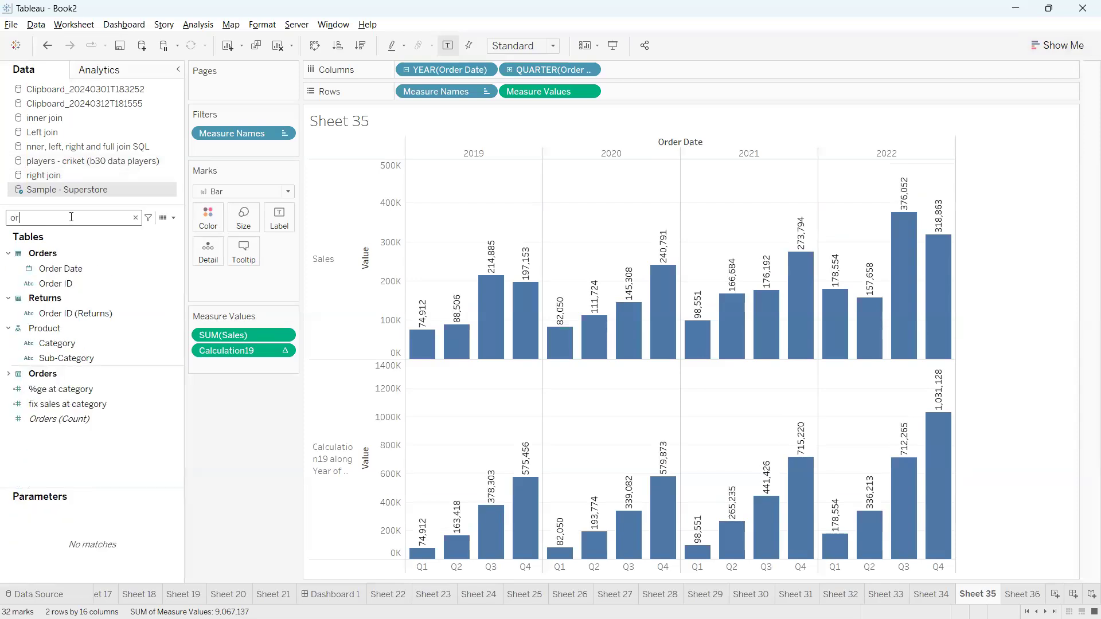
pyautogui.click(67, 270)
pyautogui.moveTo(67, 269); pyautogui.dragTo(194, 220)
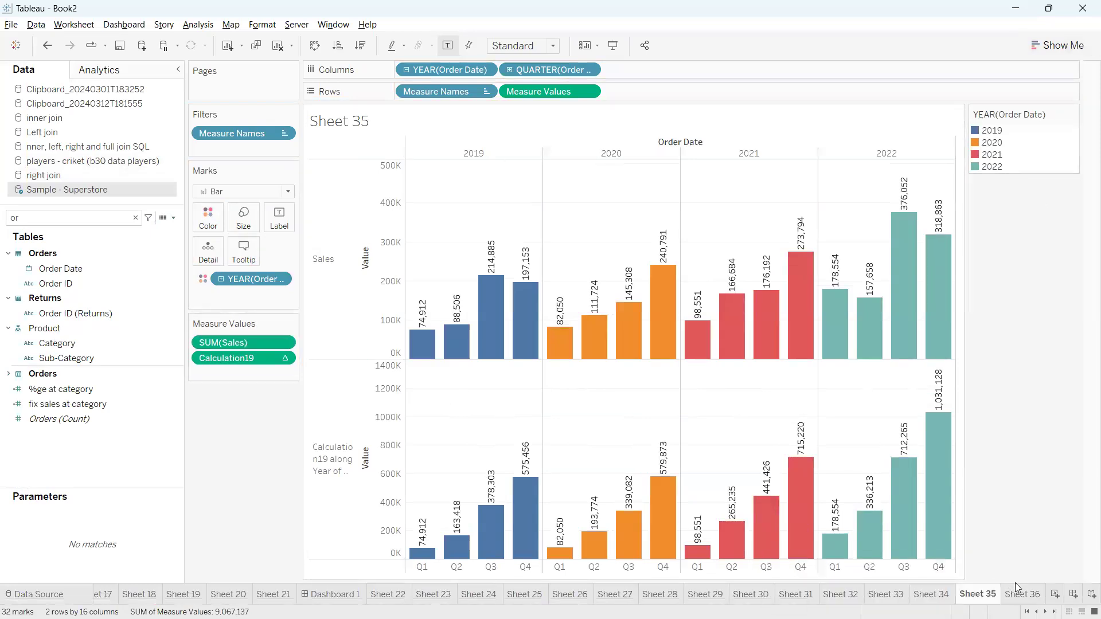
# Try Line and Area mark types, then set the marks back to Automatic
pyautogui.moveTo(1021, 595)
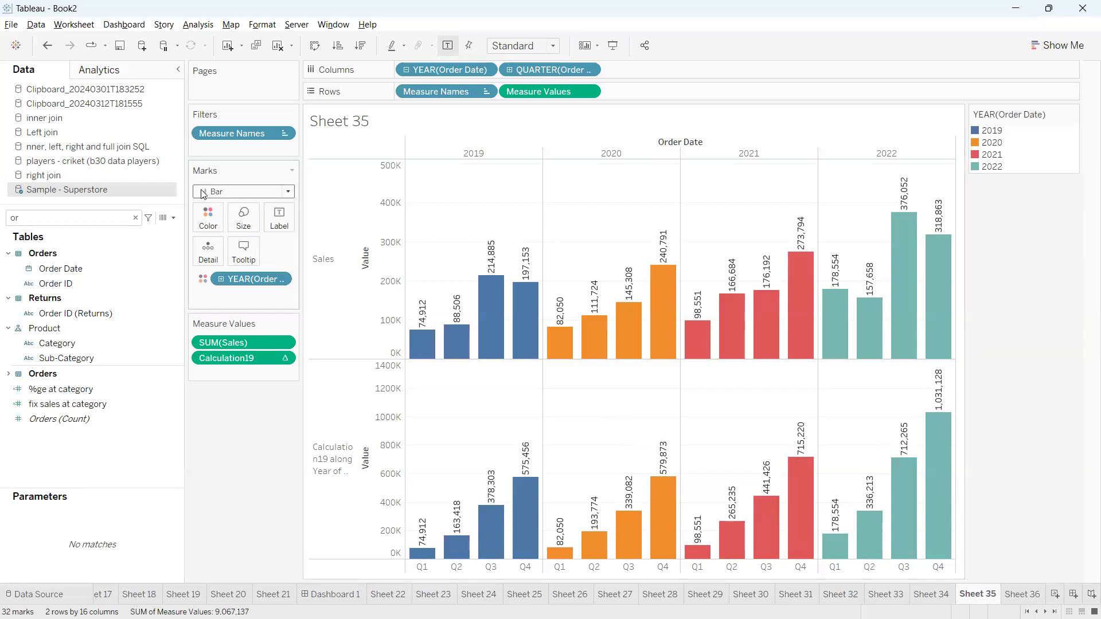
pyautogui.click(242, 193)
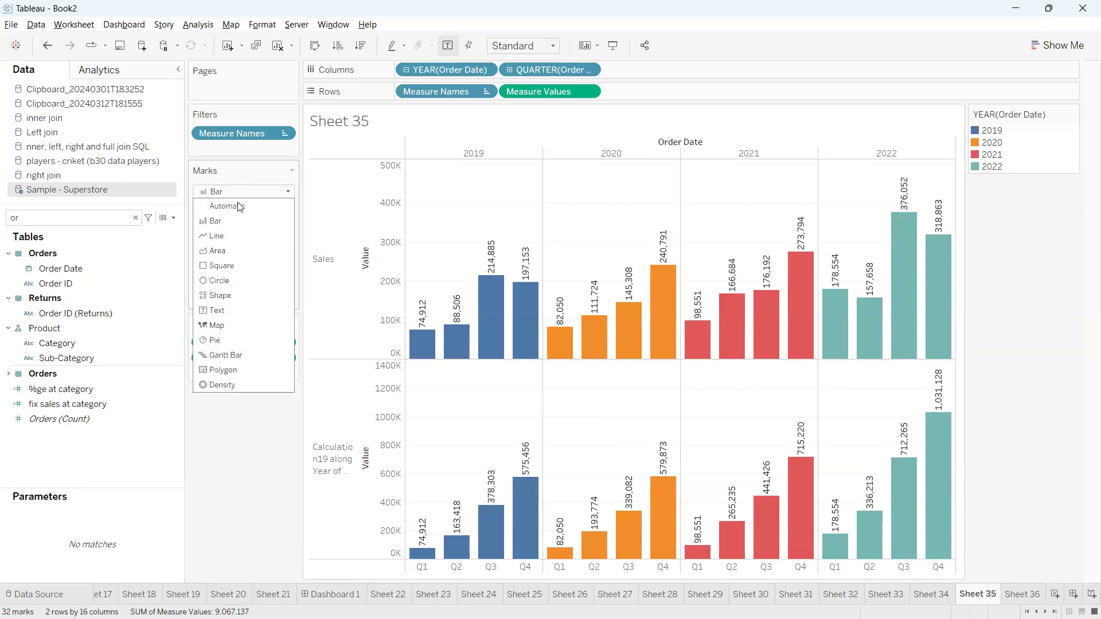
pyautogui.click(229, 240)
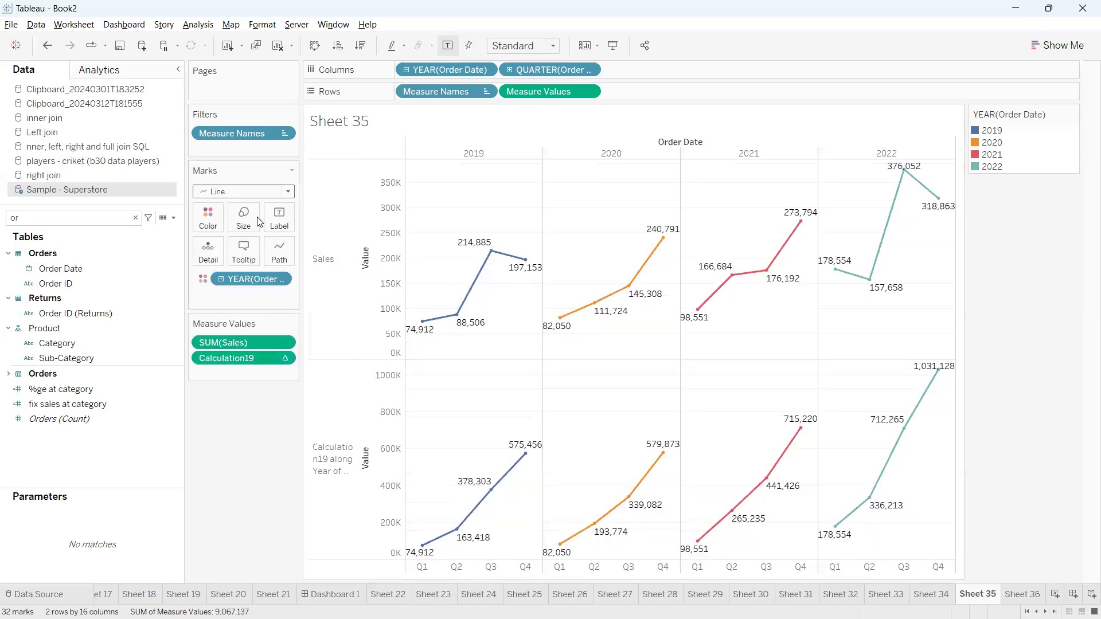
pyautogui.click(256, 197)
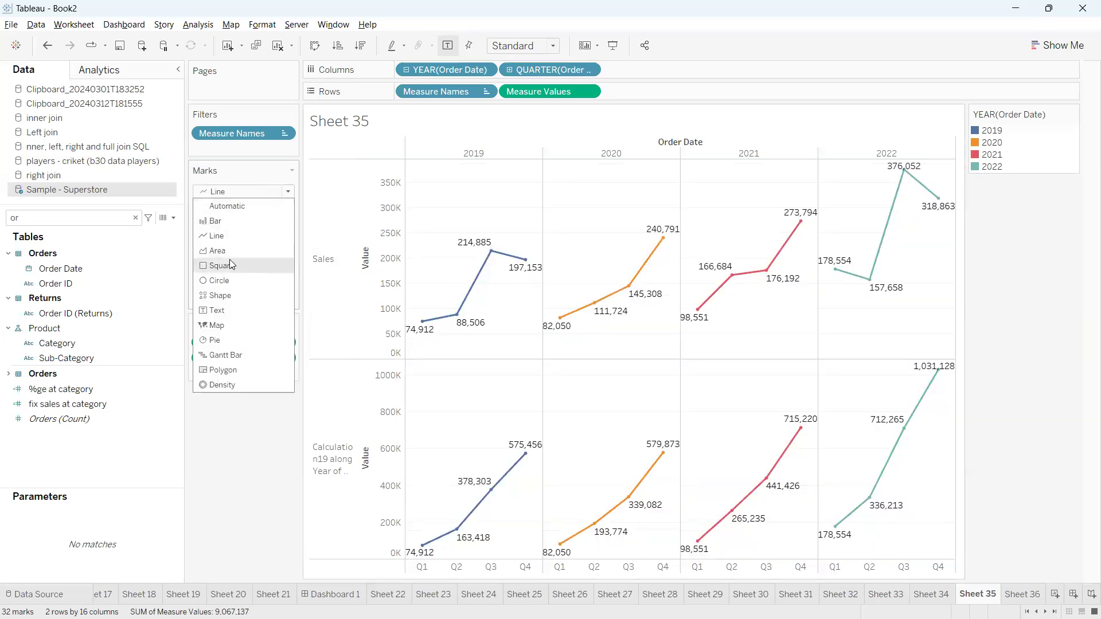
pyautogui.press('Escape')
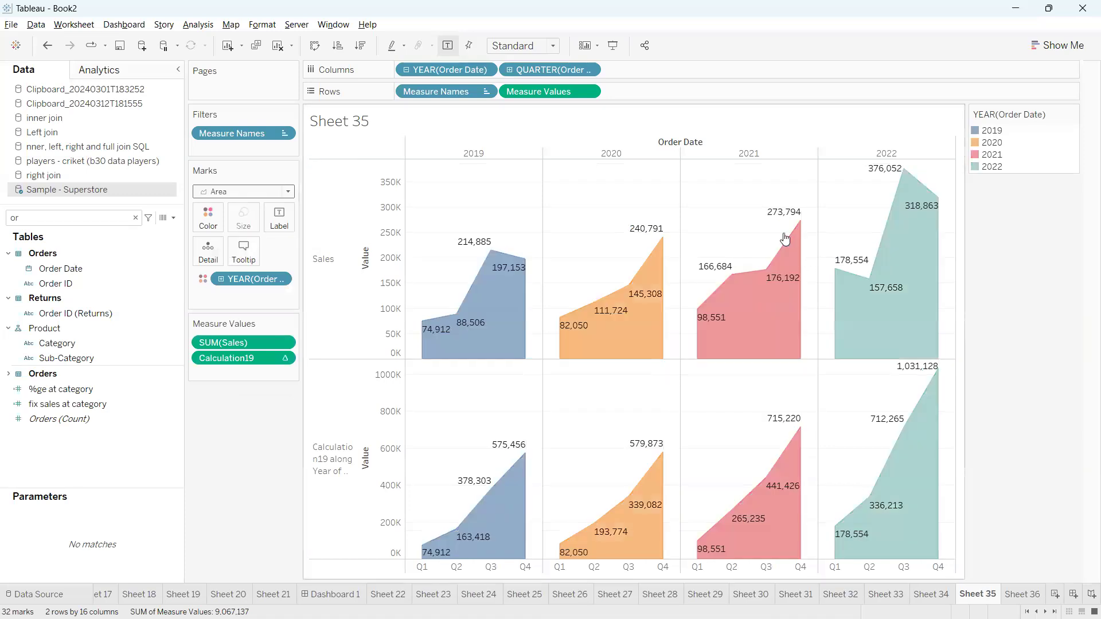
pyautogui.click(269, 197)
pyautogui.click(229, 205)
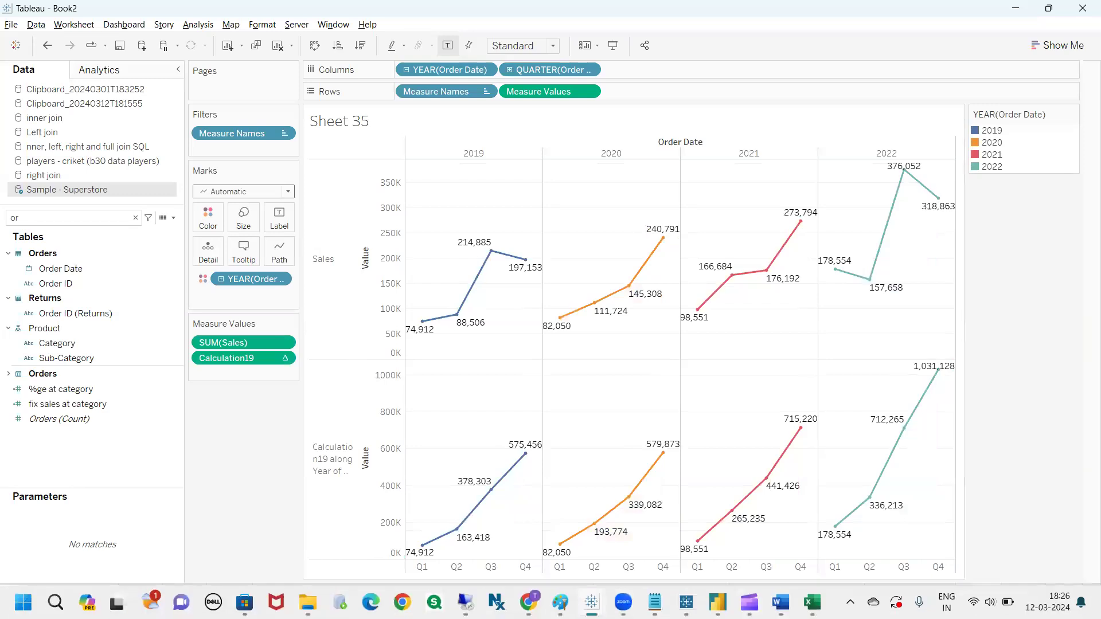
# Add a new Sheet 37 using the Sample - Superstore data source
pyautogui.click(1023, 595)
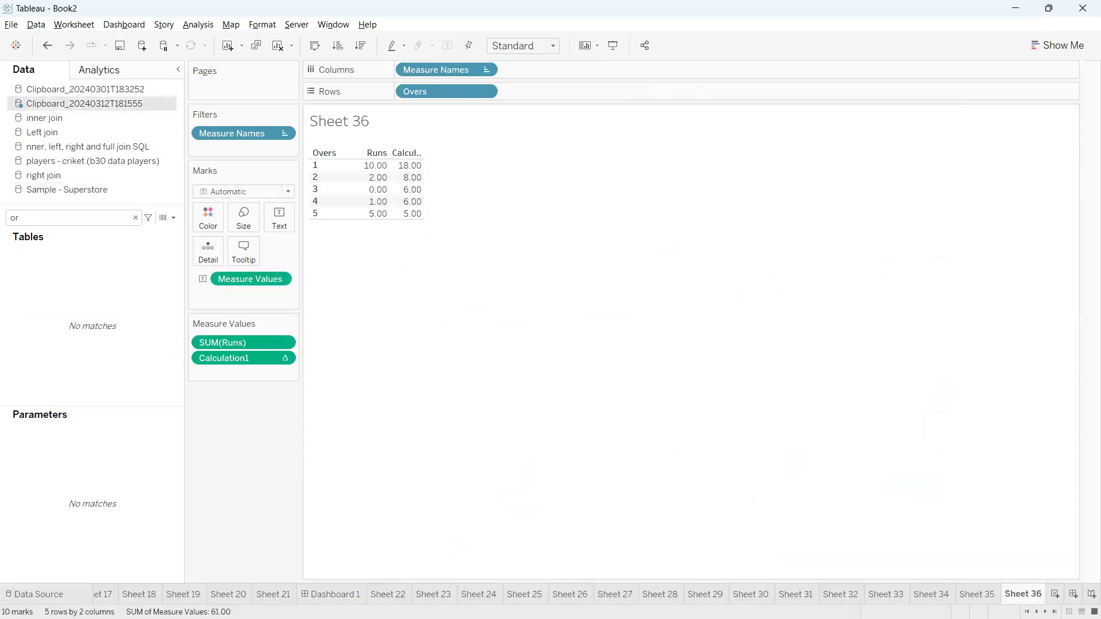
pyautogui.click(1055, 594)
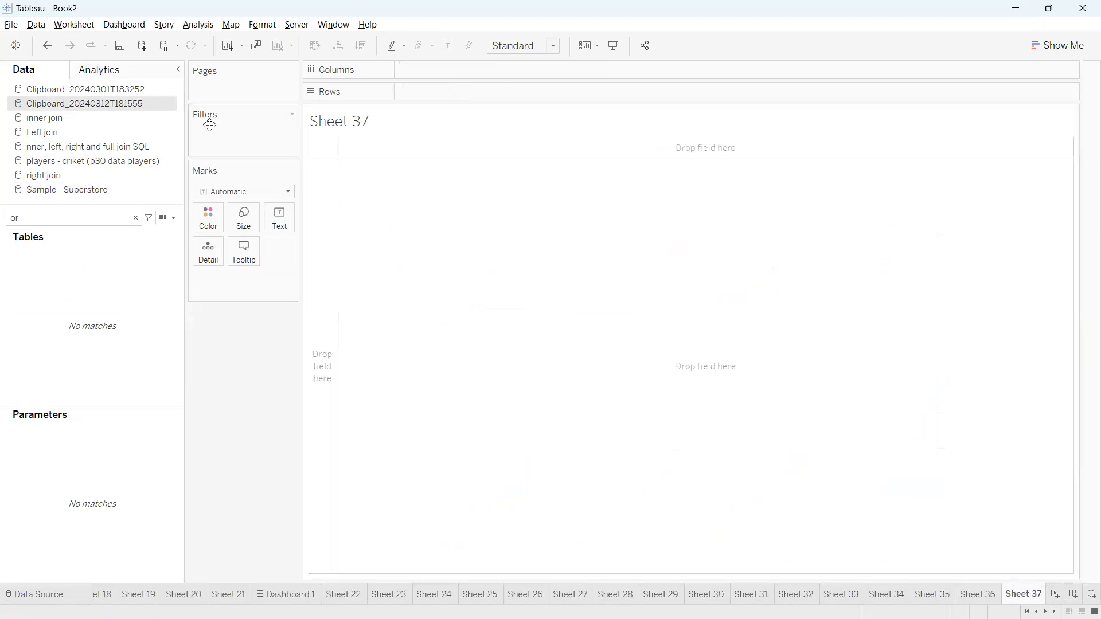
pyautogui.click(136, 217)
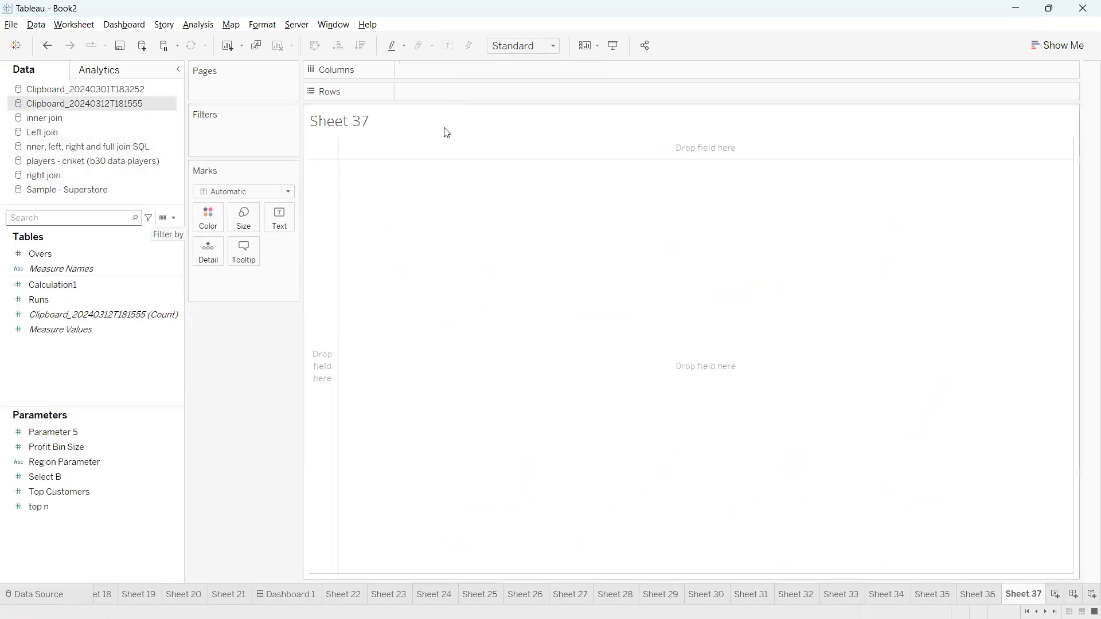
pyautogui.click(89, 190)
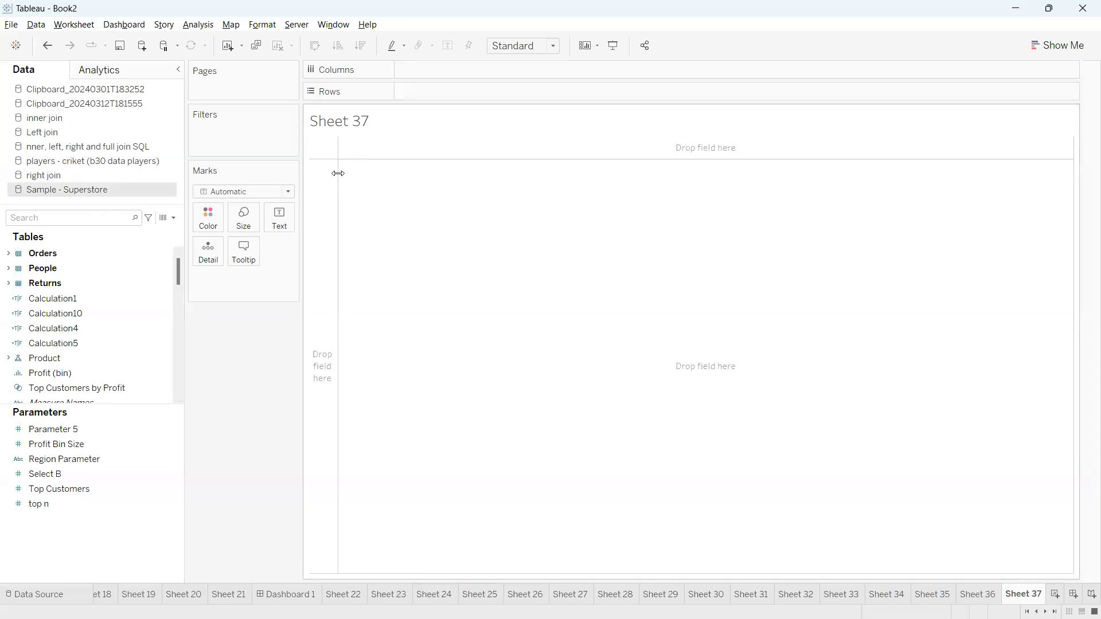
# Put YEAR(Order Date) on Rows and SUM(Sales) as the table's values
pyautogui.click(115, 219)
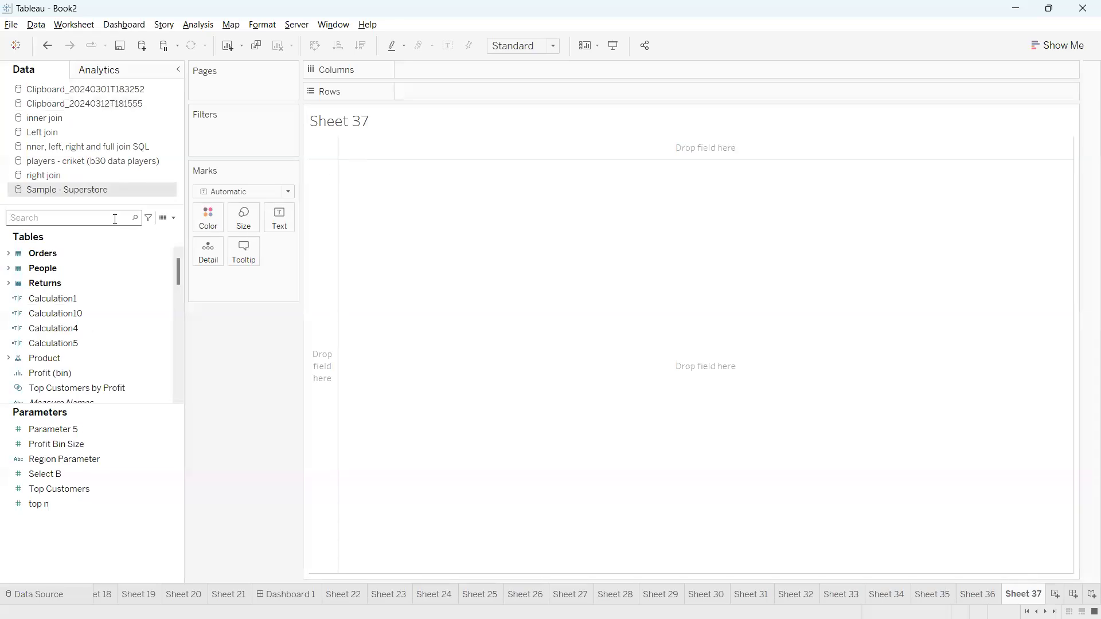
pyautogui.write('orde')
pyautogui.moveTo(88, 268); pyautogui.dragTo(433, 94)
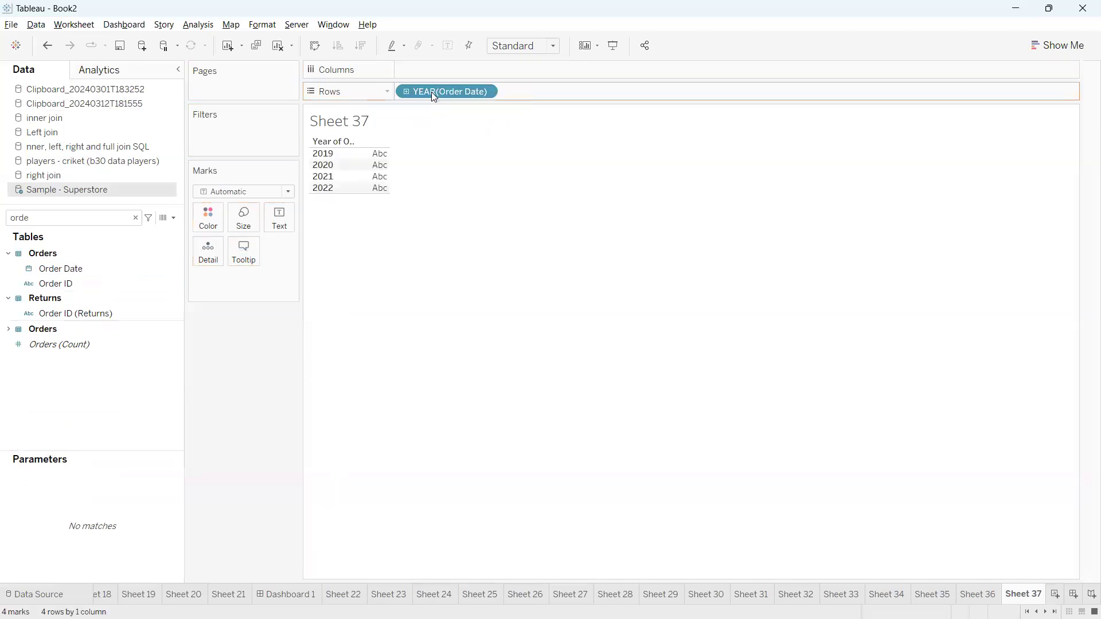
pyautogui.doubleClick(100, 218)
pyautogui.write('sa')
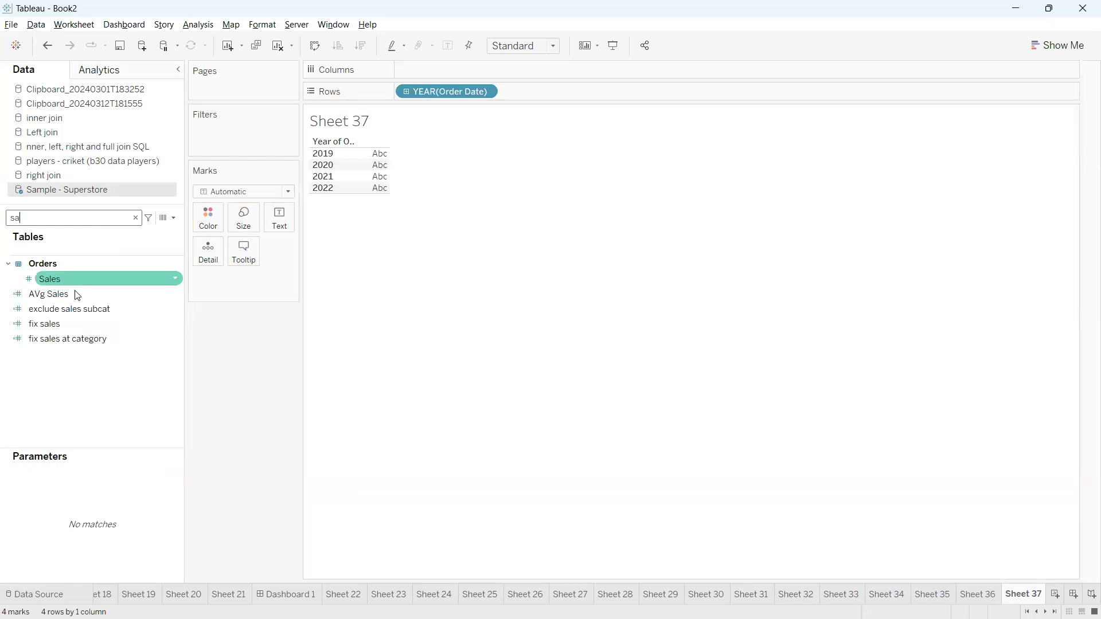
pyautogui.click(67, 284)
pyautogui.doubleClick(68, 290)
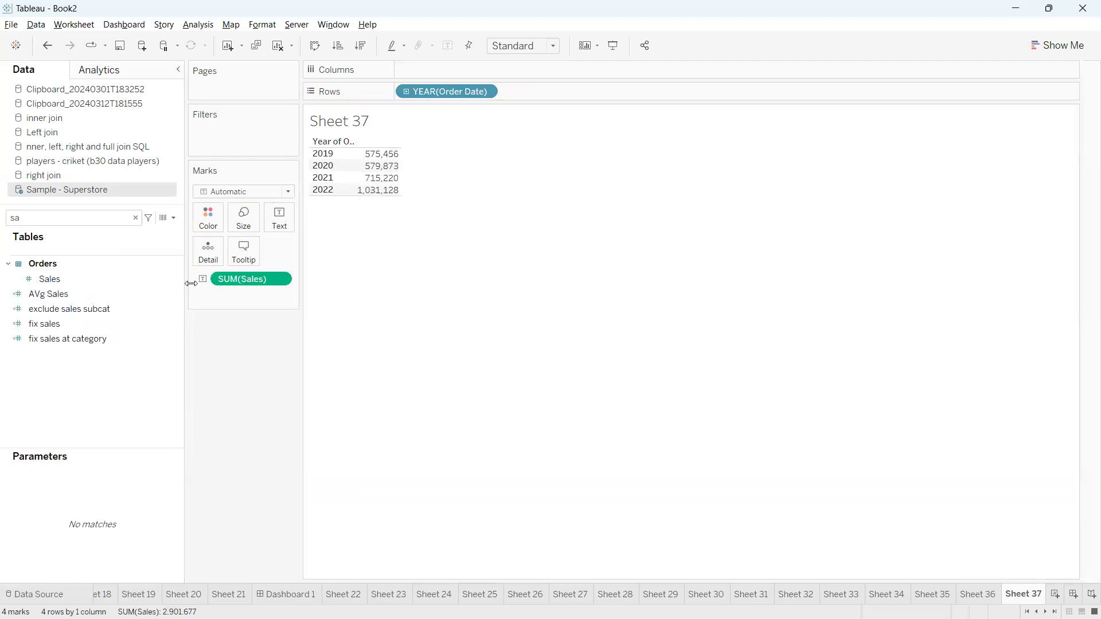
pyautogui.click(173, 218)
pyautogui.click(169, 281)
pyautogui.click(173, 219)
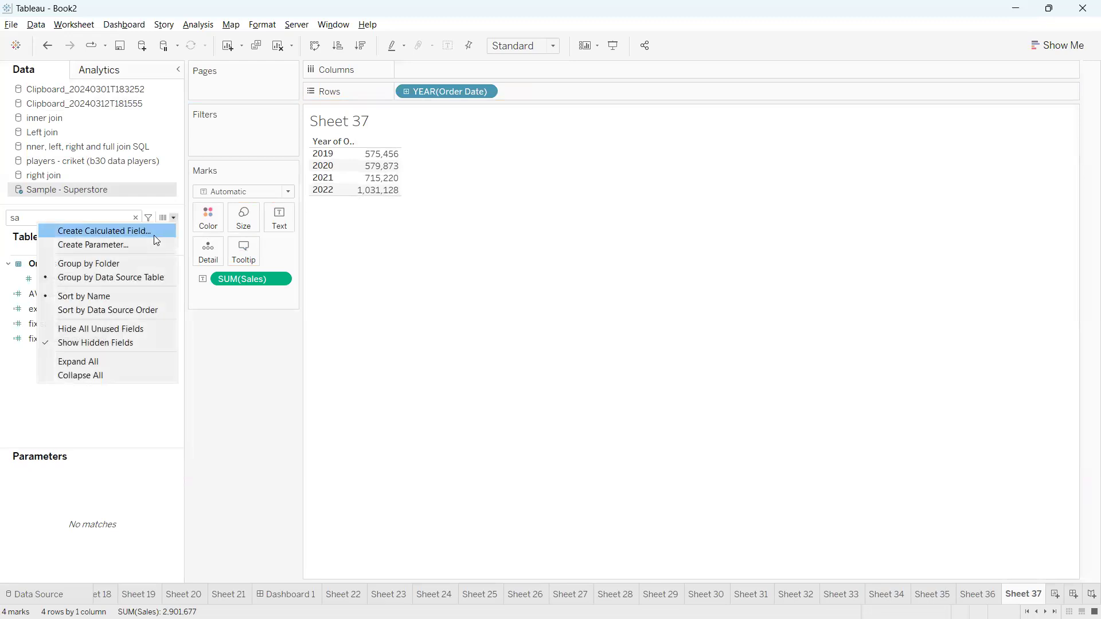
# Build Calculation20 with the formula RUNNING_SUM(SUM([Sales])) and apply it
pyautogui.click(154, 234)
pyautogui.write('runn')
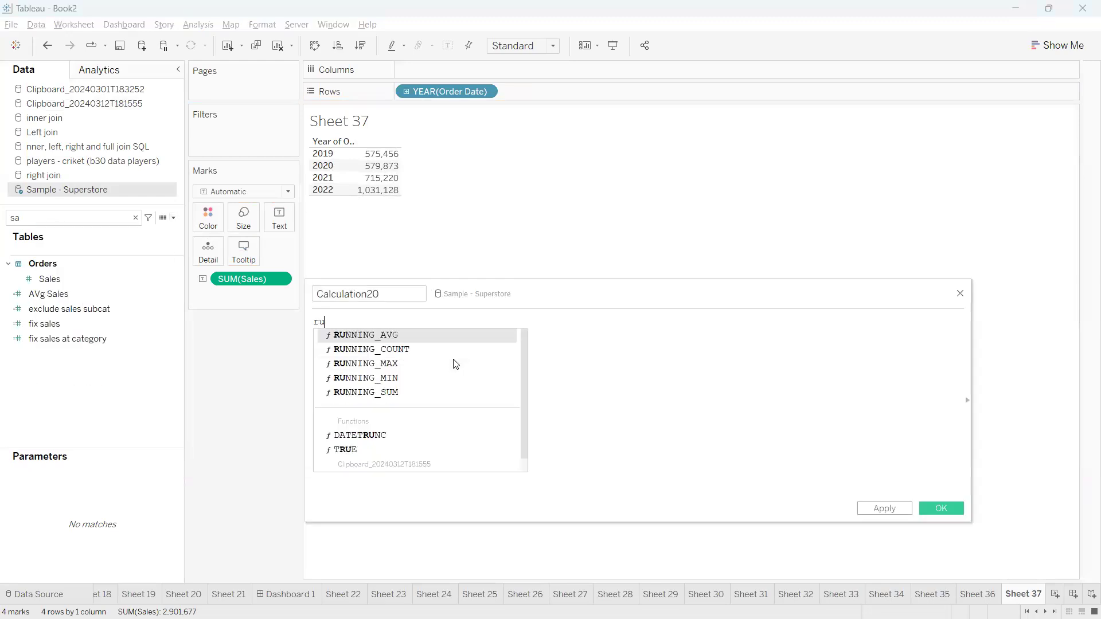
pyautogui.doubleClick(410, 392)
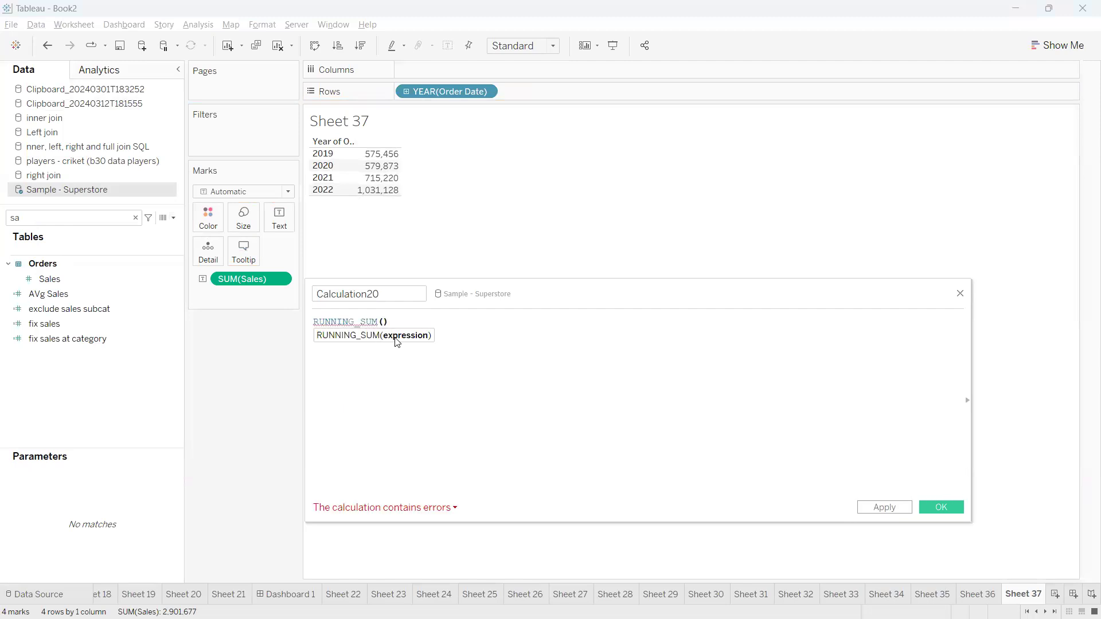
pyautogui.moveTo(376, 330)
pyautogui.mouseDown()
pyautogui.moveTo(592, 342)
pyautogui.moveTo(571, 344)
pyautogui.mouseUp()
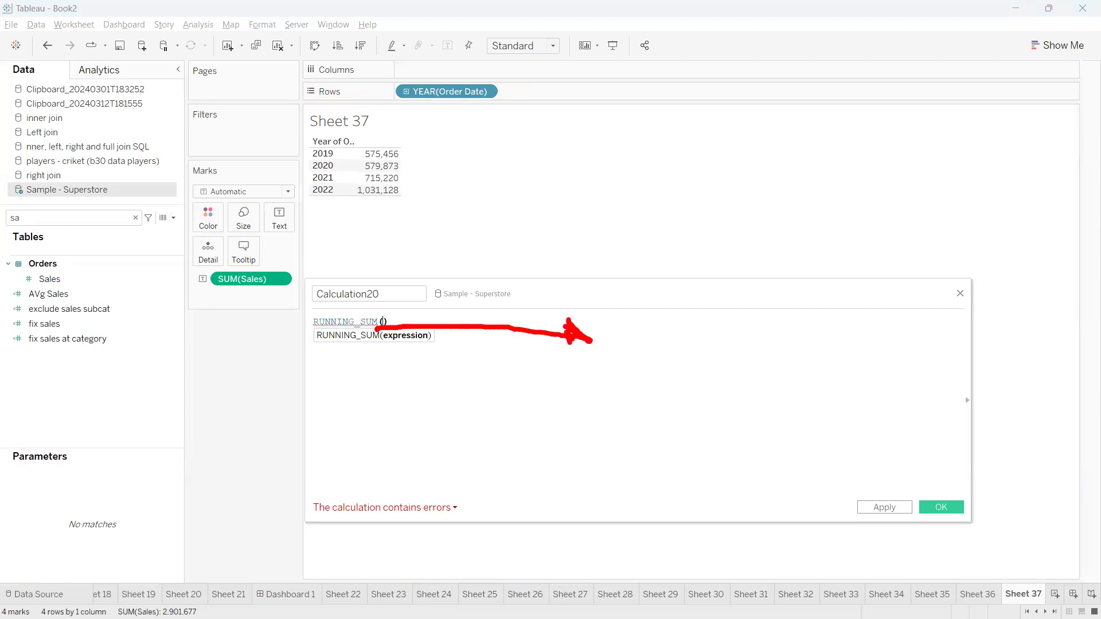
pyautogui.moveTo(392, 347); pyautogui.dragTo(424, 347)
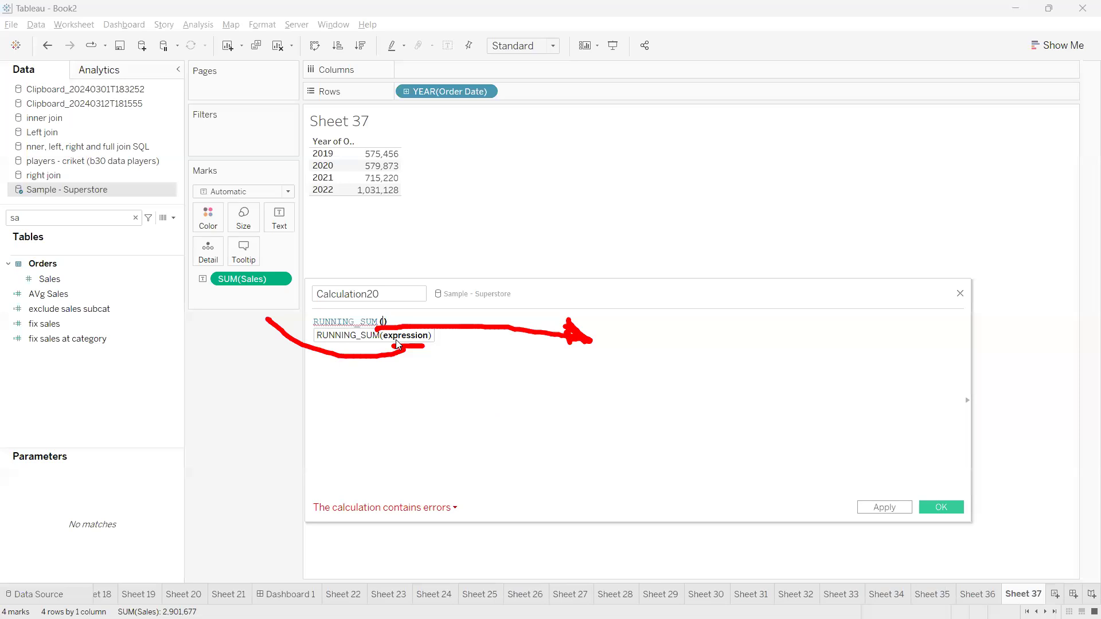
pyautogui.press('Escape')
pyautogui.moveTo(241, 281); pyautogui.dragTo(386, 334)
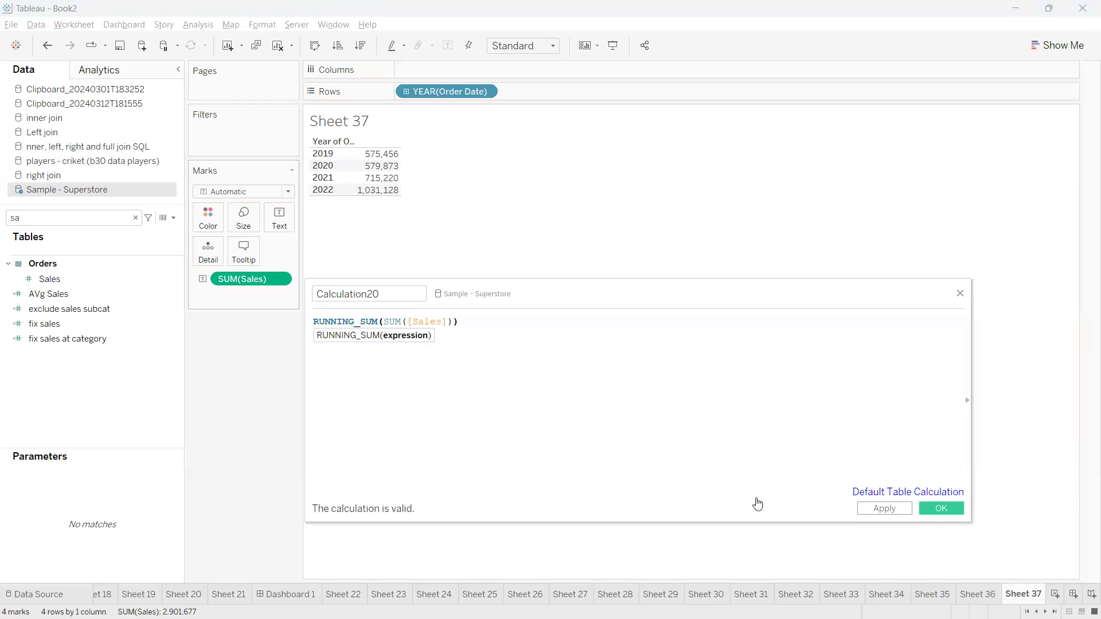
pyautogui.click(878, 510)
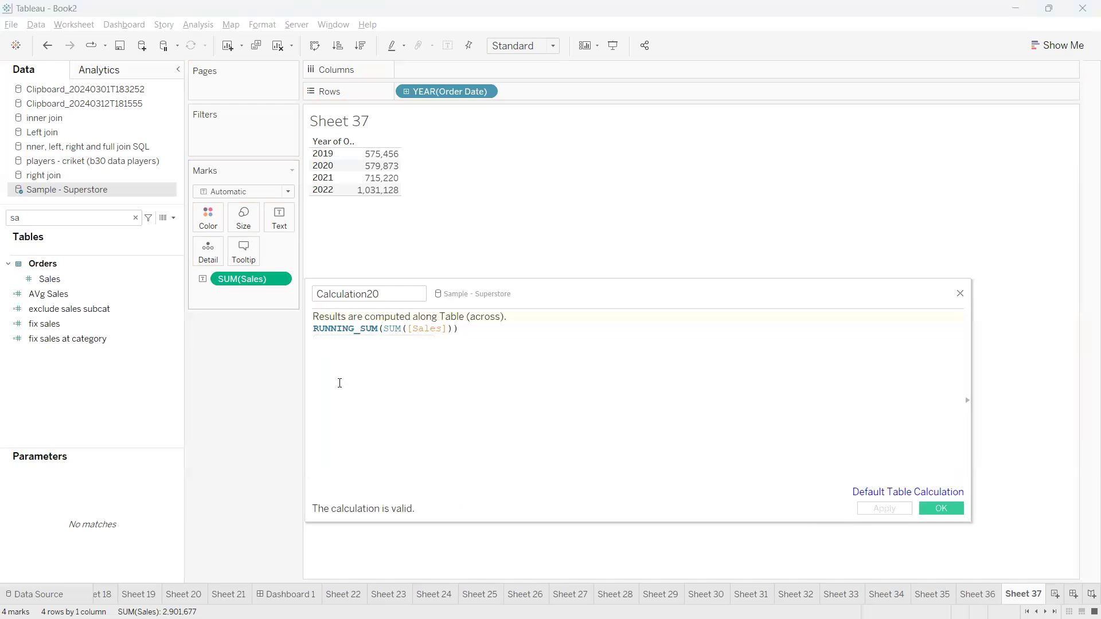
# Add Calculation20 to the Sheet 37 table after SUM(Sales) and widen the columns
pyautogui.doubleClick(87, 222)
pyautogui.write('20')
pyautogui.click(66, 263)
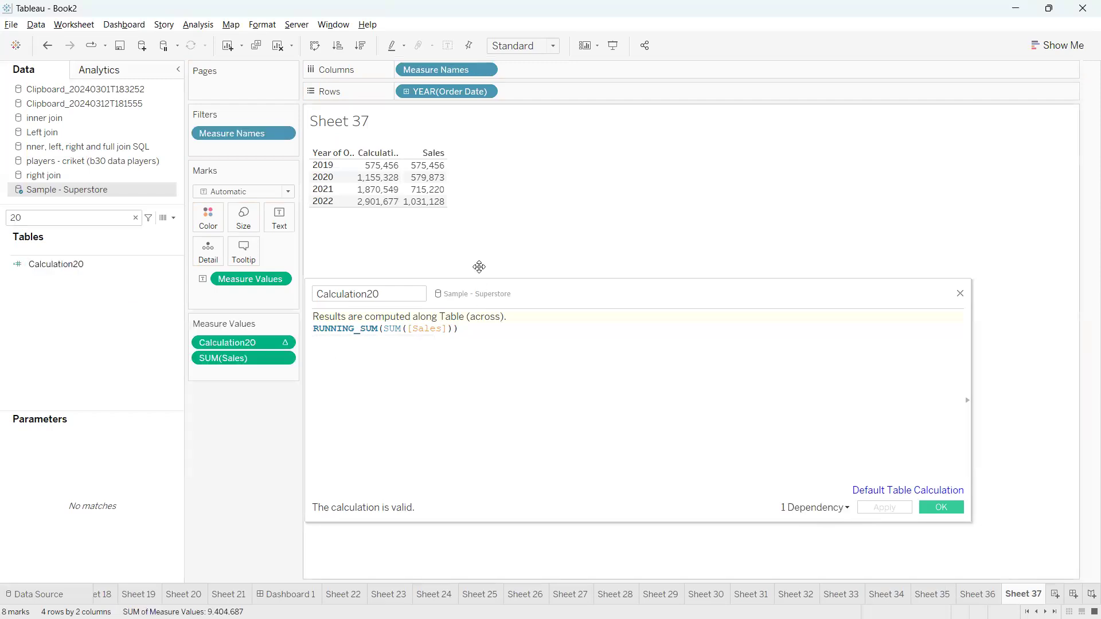
pyautogui.moveTo(251, 342); pyautogui.dragTo(249, 370)
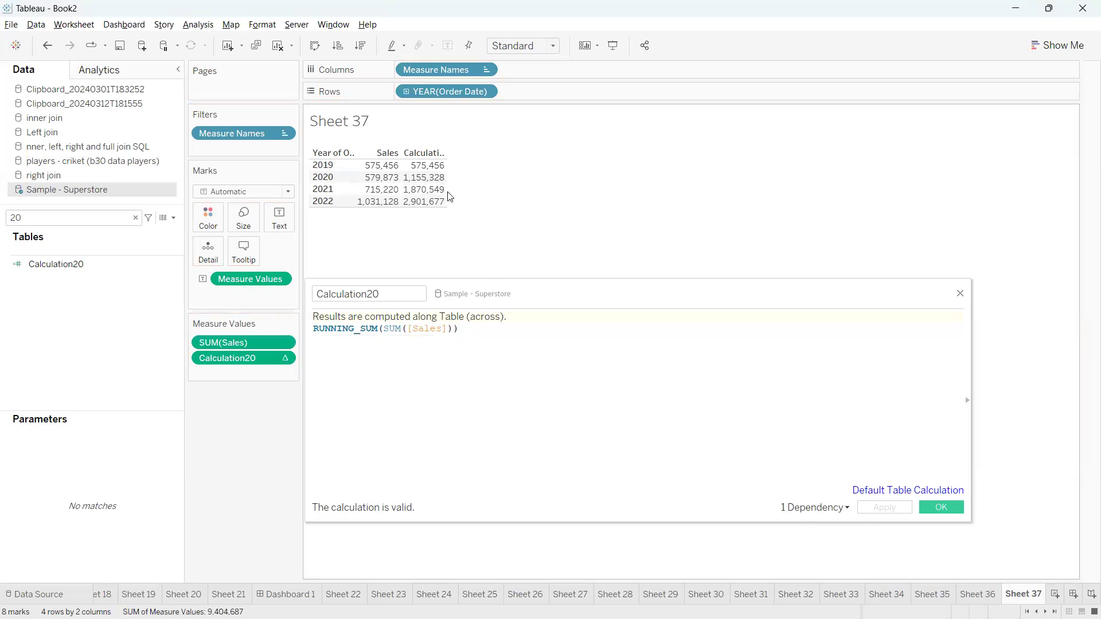
pyautogui.moveTo(447, 195); pyautogui.dragTo(531, 195)
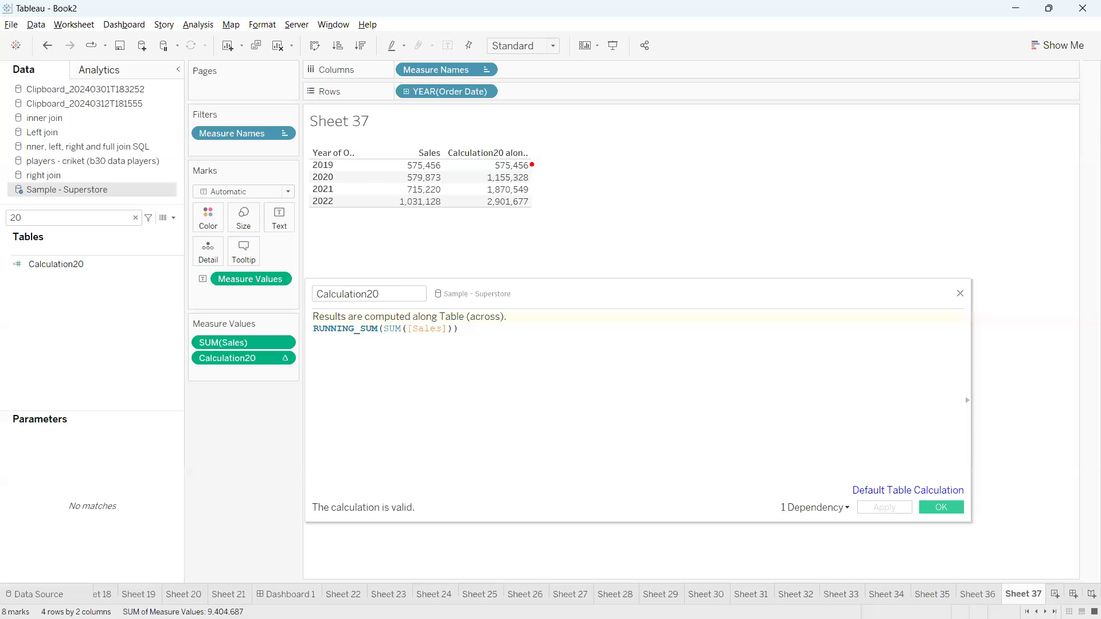
# Annotate the running total and its RUNNING_SUM formula with sketches, then clear them
pyautogui.moveTo(486, 192)
pyautogui.mouseDown()
pyautogui.moveTo(452, 184)
pyautogui.moveTo(451, 162)
pyautogui.mouseUp()
pyautogui.moveTo(320, 357)
pyautogui.mouseDown()
pyautogui.moveTo(464, 344)
pyautogui.moveTo(370, 298)
pyautogui.moveTo(385, 367)
pyautogui.moveTo(425, 422)
pyautogui.moveTo(434, 407)
pyautogui.mouseUp()
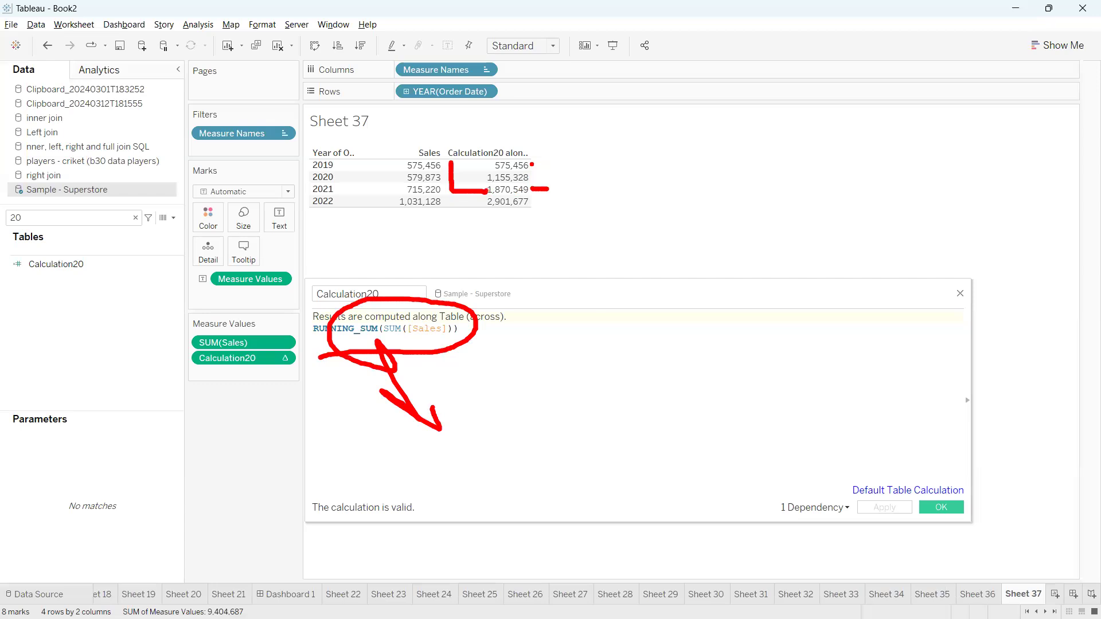
pyautogui.moveTo(592, 195); pyautogui.dragTo(599, 209)
pyautogui.moveTo(599, 172); pyautogui.dragTo(658, 203)
pyautogui.moveTo(580, 173); pyautogui.dragTo(602, 217)
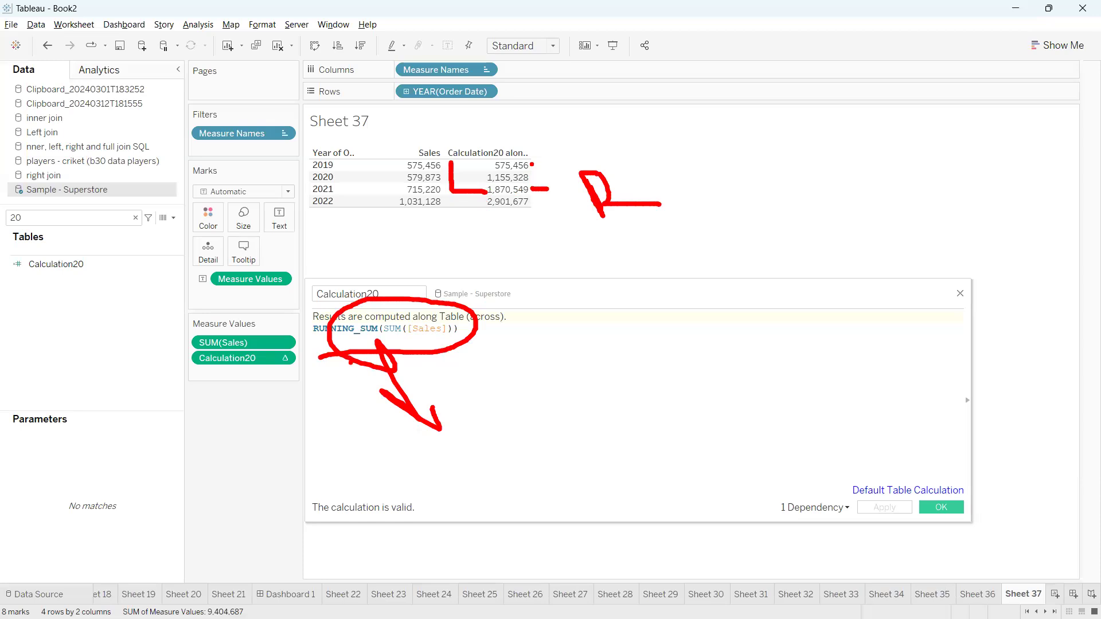
pyautogui.moveTo(452, 331); pyautogui.dragTo(451, 341)
pyautogui.click(512, 364)
pyautogui.moveTo(482, 370); pyautogui.dragTo(501, 377)
pyautogui.moveTo(509, 363); pyautogui.dragTo(510, 378)
pyautogui.click(542, 345)
pyautogui.press('Escape')
# Close the calculation editor and start a blank Sheet 38
pyautogui.click(959, 296)
pyautogui.click(1055, 594)
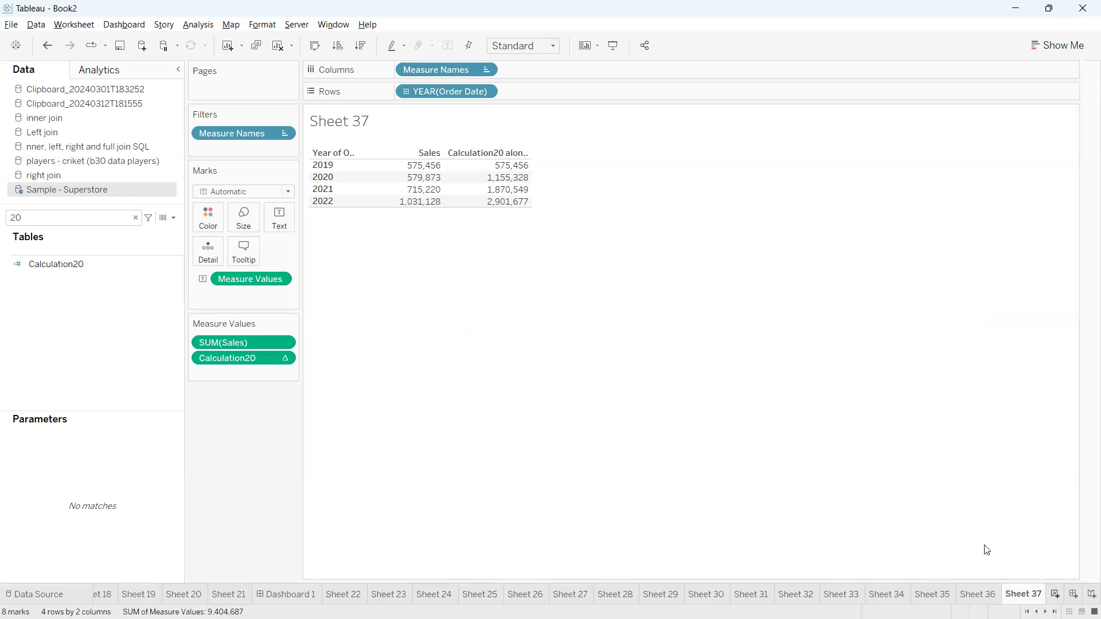
pyautogui.click(135, 218)
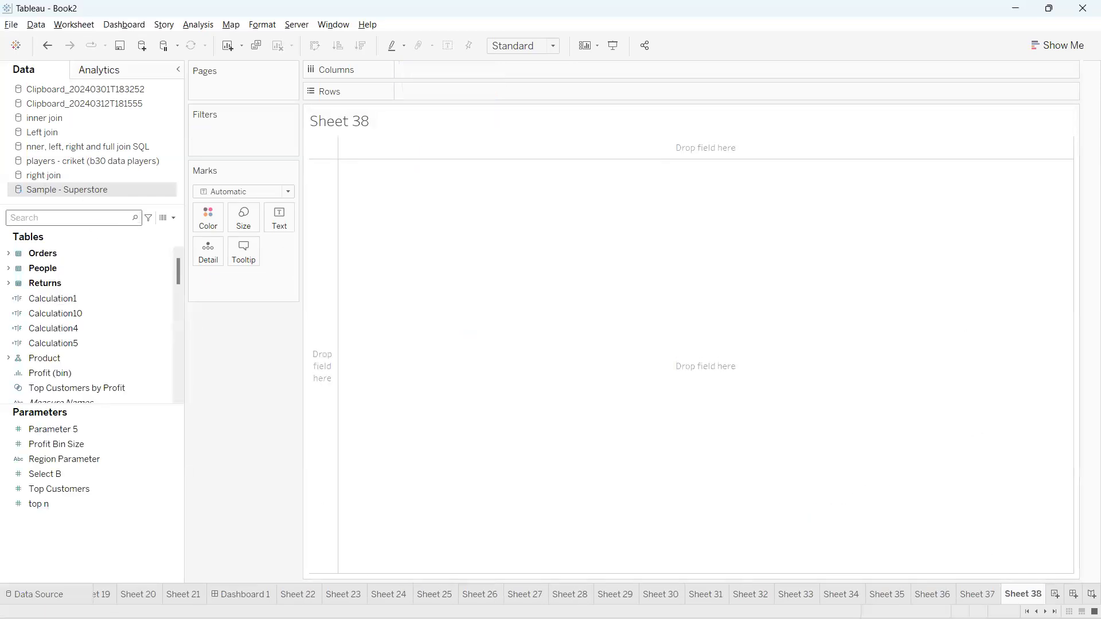
# Read the WINDOW_SUM entry and its Requirement-2 examples in the browser notes, then return to Tableau
pyautogui.hotkey('alt', 'Tab')
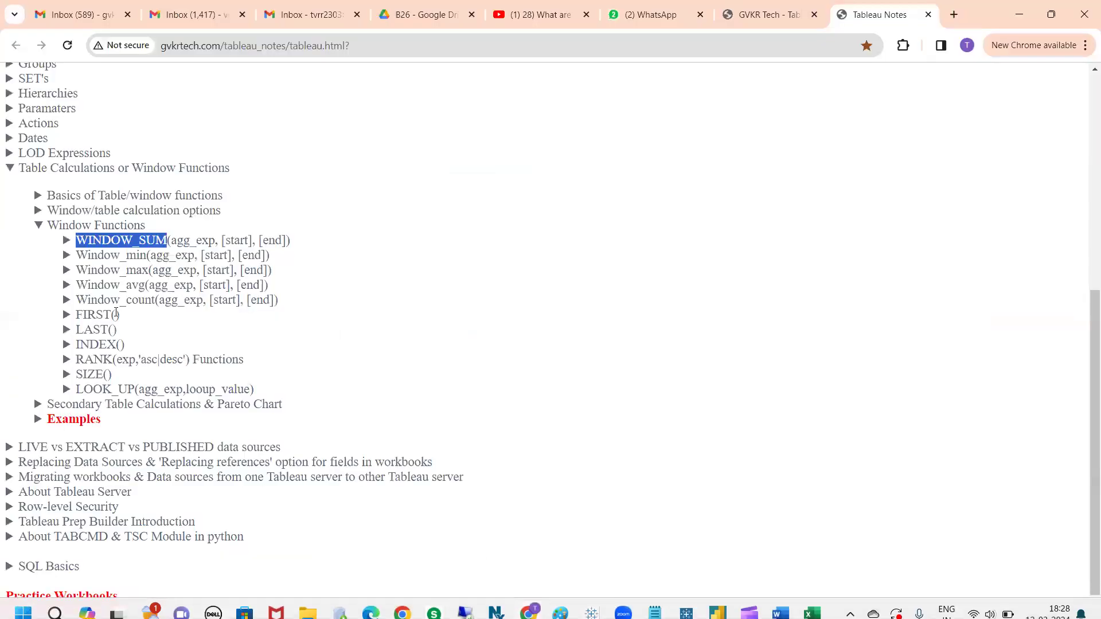
pyautogui.click(101, 241)
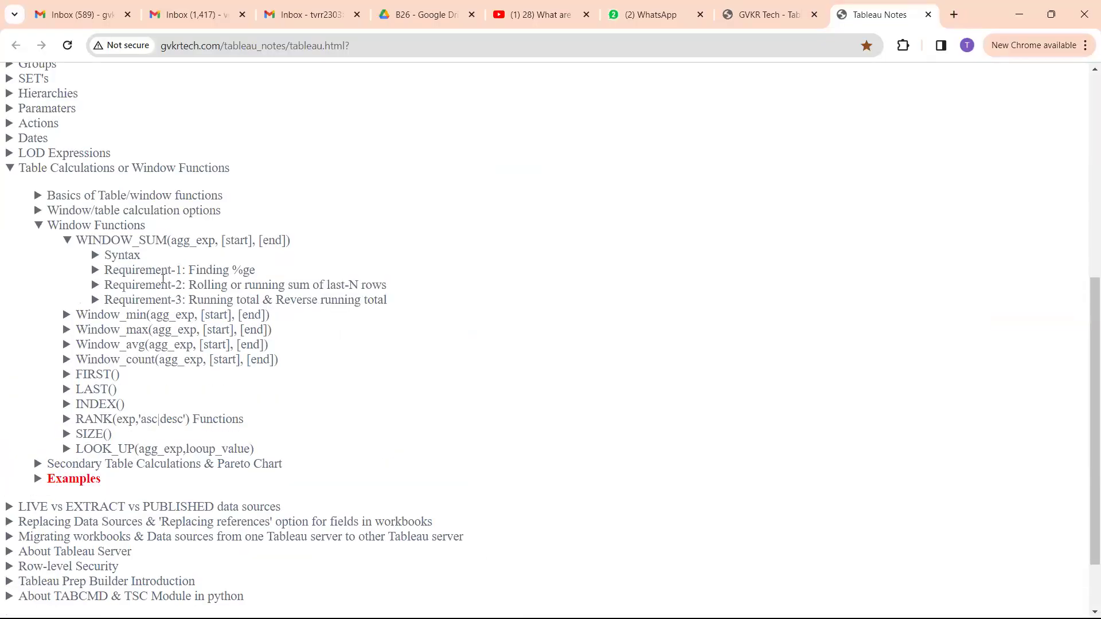
pyautogui.moveTo(387, 290); pyautogui.dragTo(105, 286)
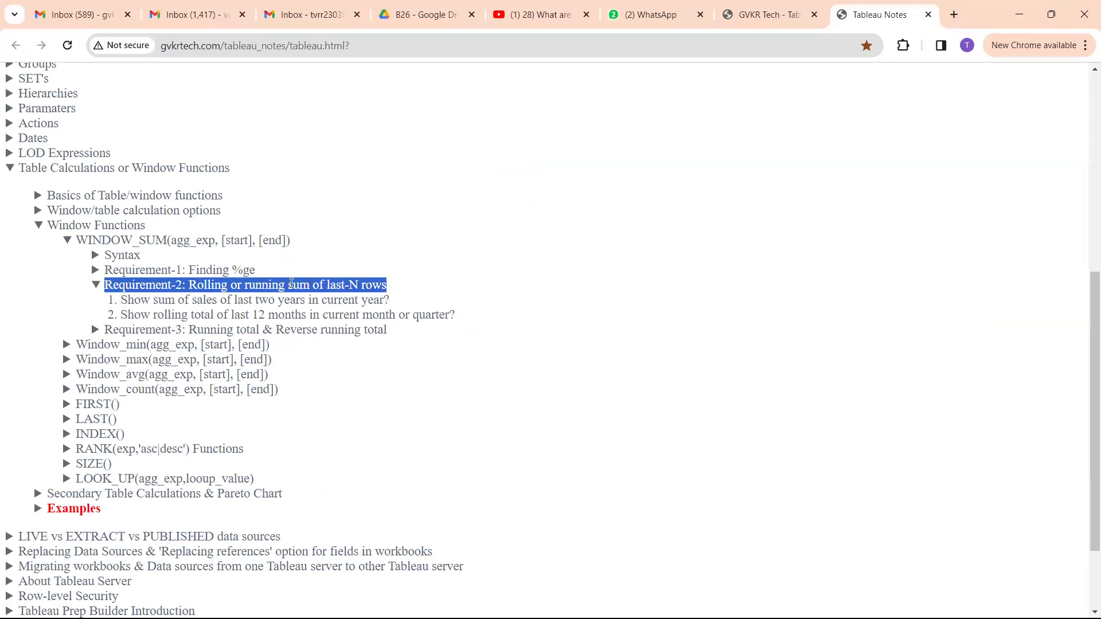
pyautogui.click(291, 284)
pyautogui.click(267, 287)
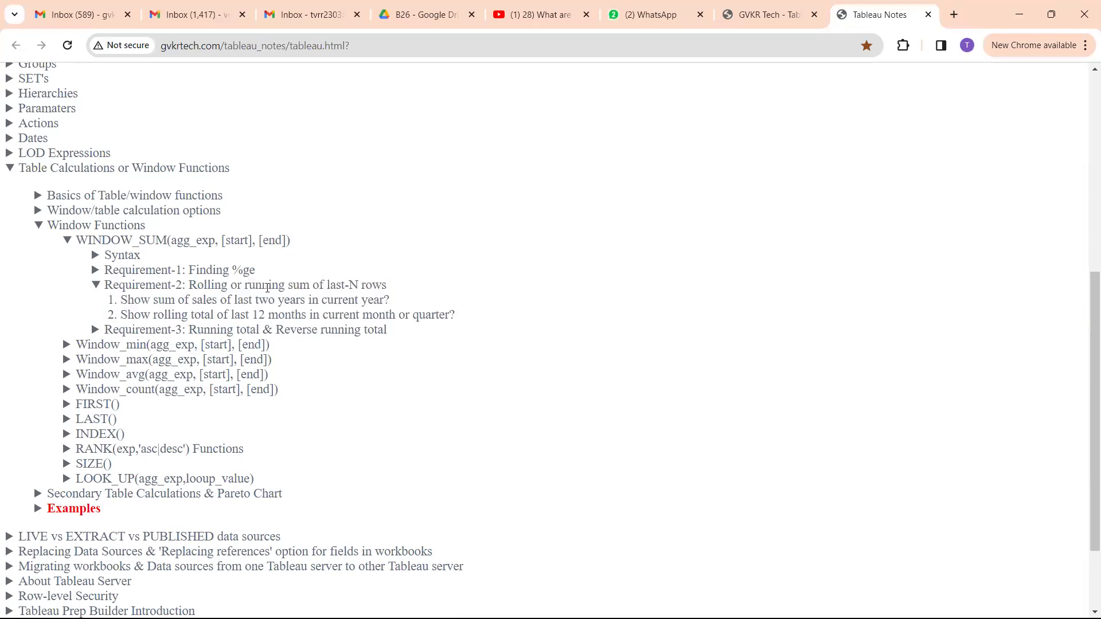
pyautogui.click(261, 285)
pyautogui.click(261, 285)
pyautogui.moveTo(189, 284); pyautogui.dragTo(381, 285)
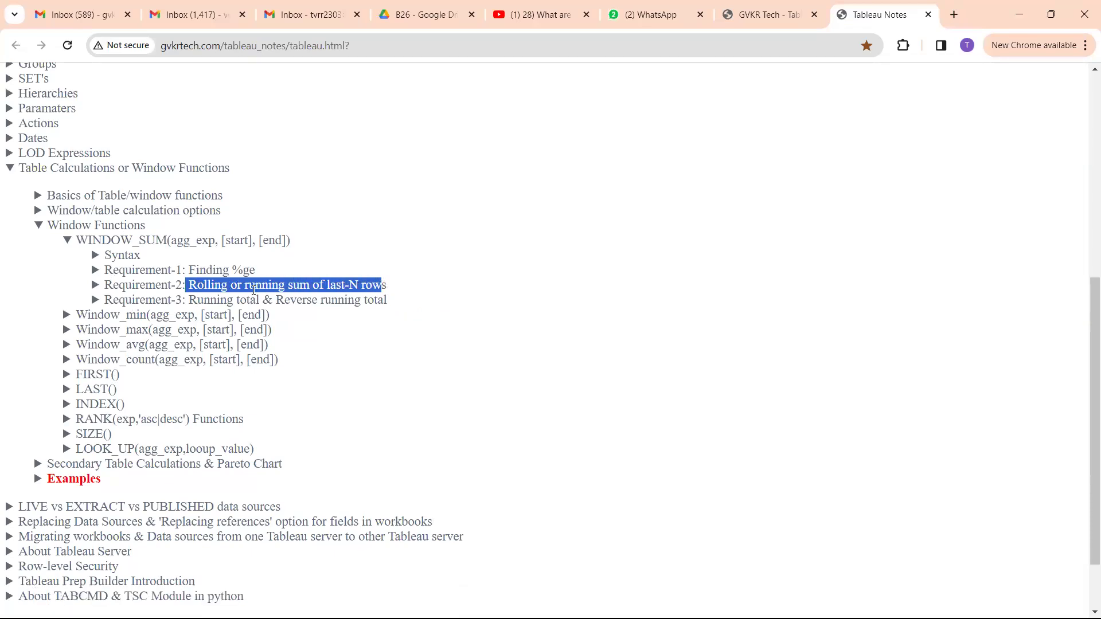
pyautogui.hotkey('alt', 'Tab')
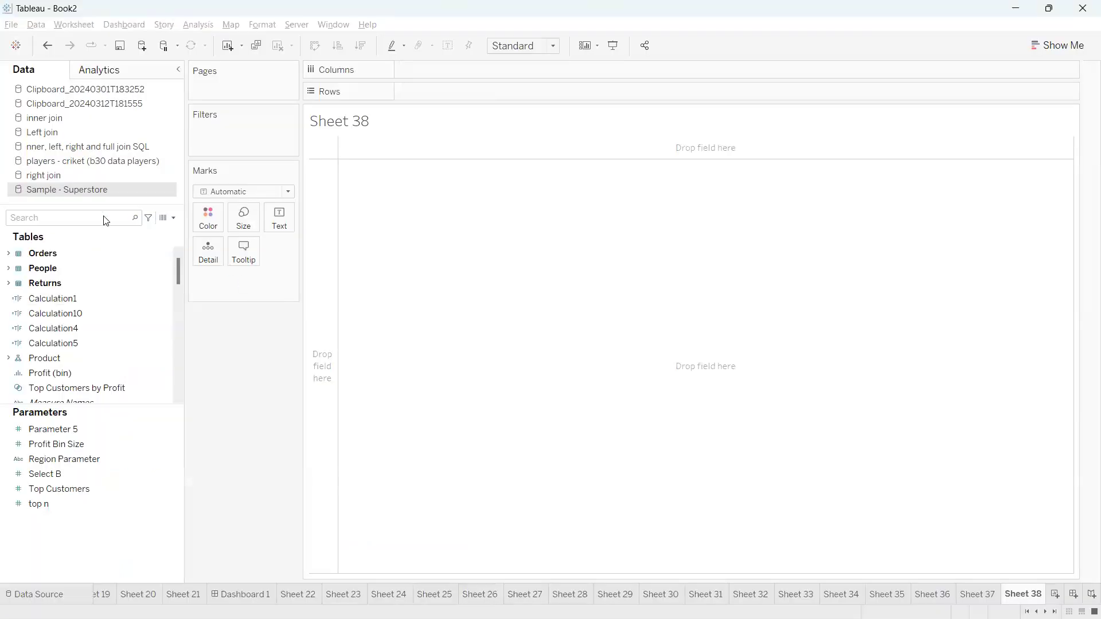
# Put Order Date on Rows as discrete months
pyautogui.click(83, 218)
pyautogui.write('orde')
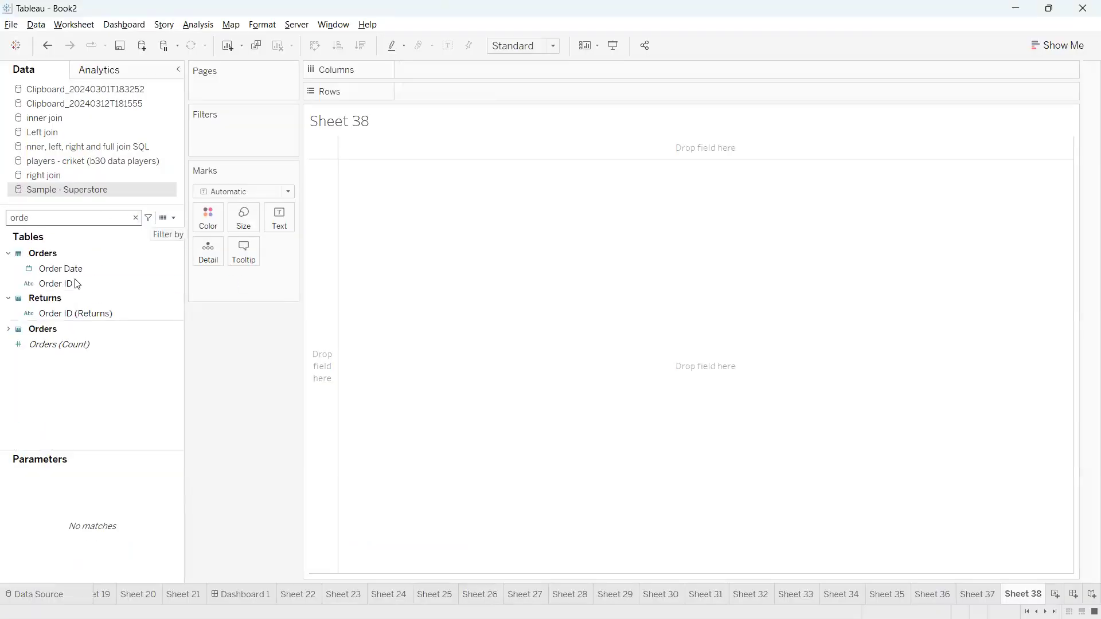
pyautogui.moveTo(72, 268); pyautogui.dragTo(419, 93)
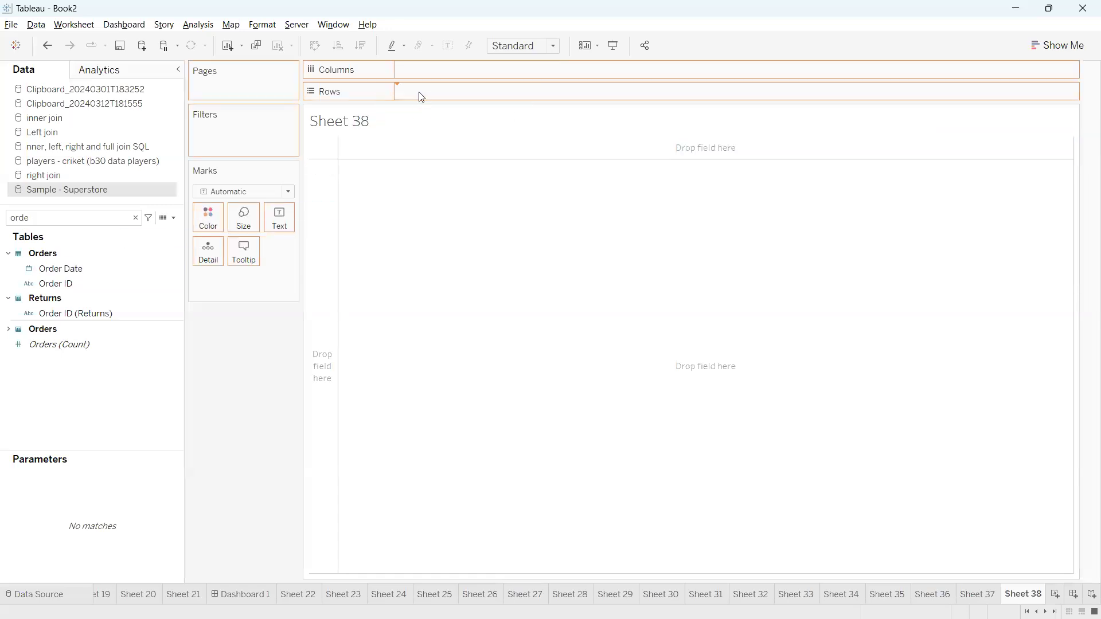
pyautogui.click(485, 91)
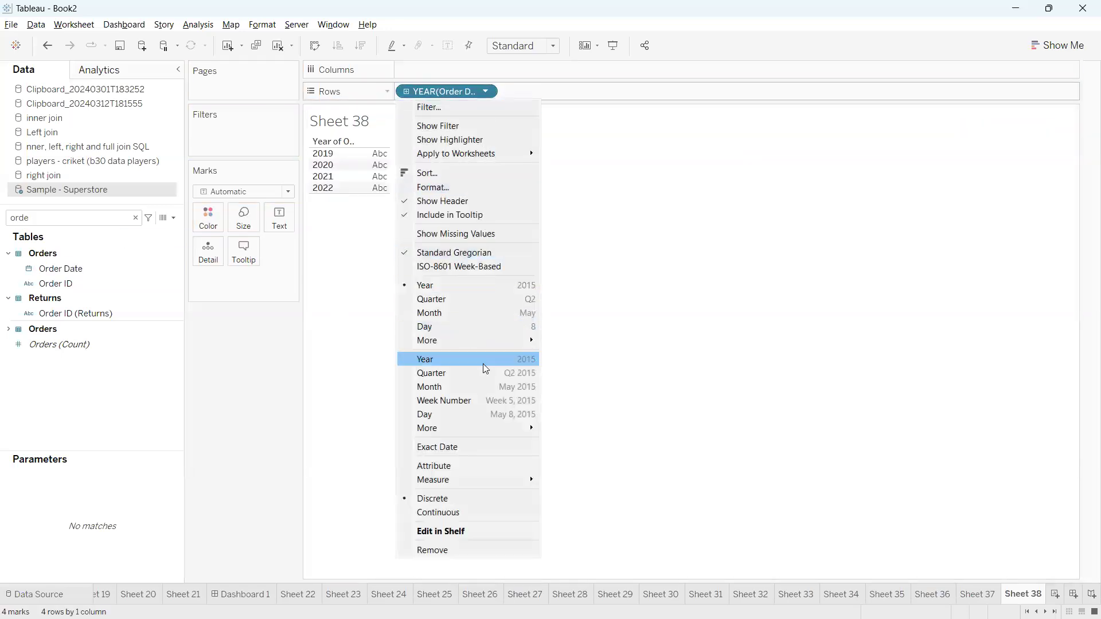
pyautogui.click(488, 385)
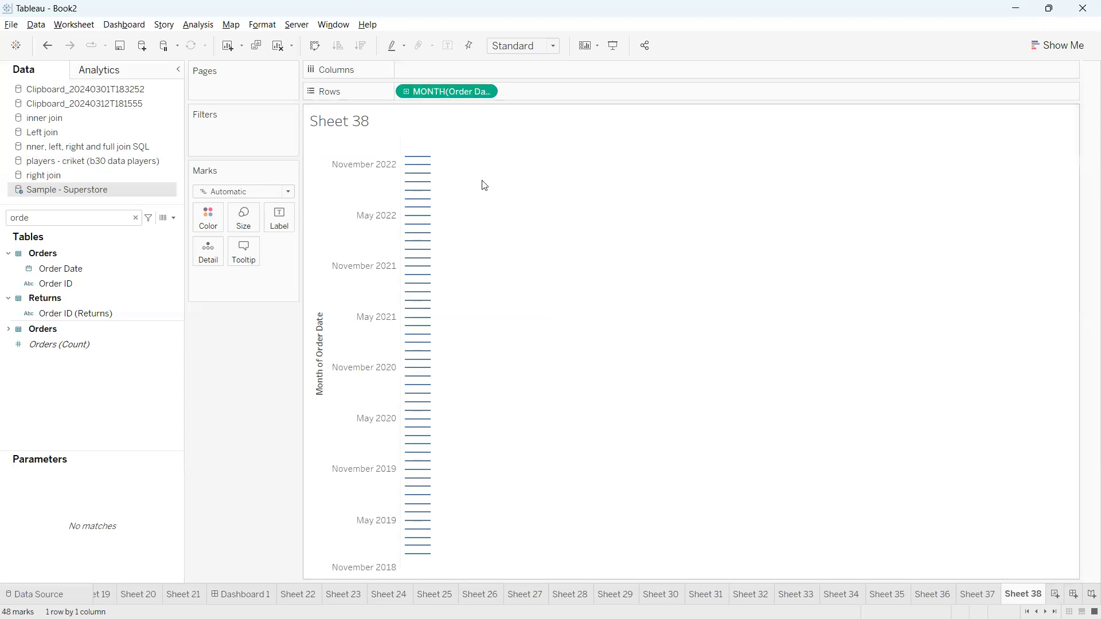
pyautogui.click(486, 91)
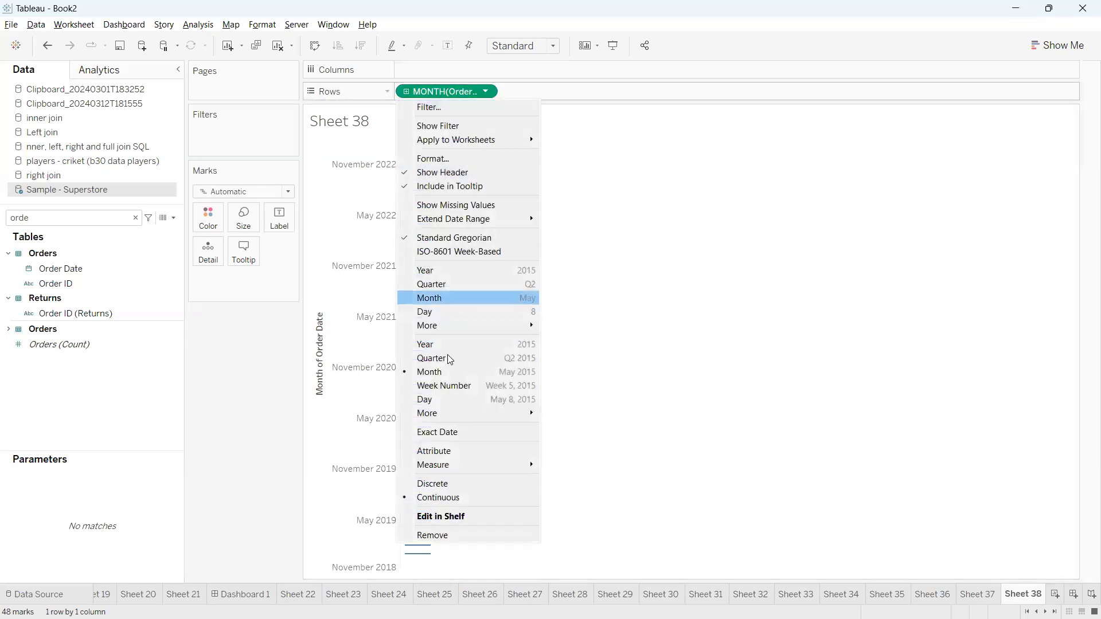
pyautogui.click(435, 484)
# Search 'sa' and show SUM(Sales) as the table's text values
pyautogui.click(58, 218)
pyautogui.write('sa')
pyautogui.click(65, 278)
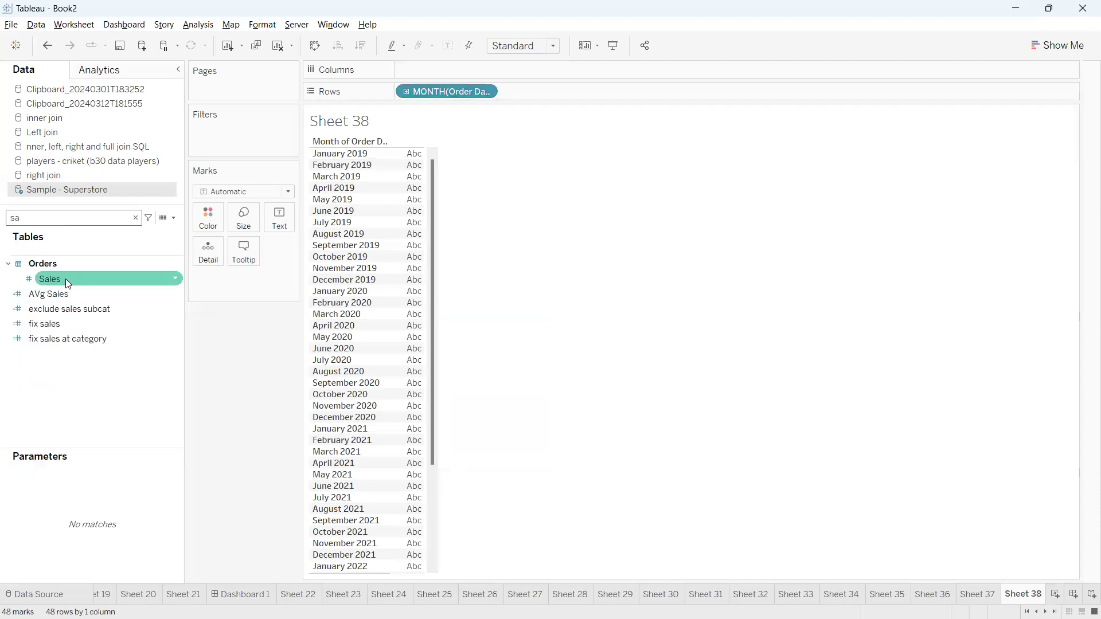
pyautogui.moveTo(445, 304); pyautogui.dragTo(464, 488)
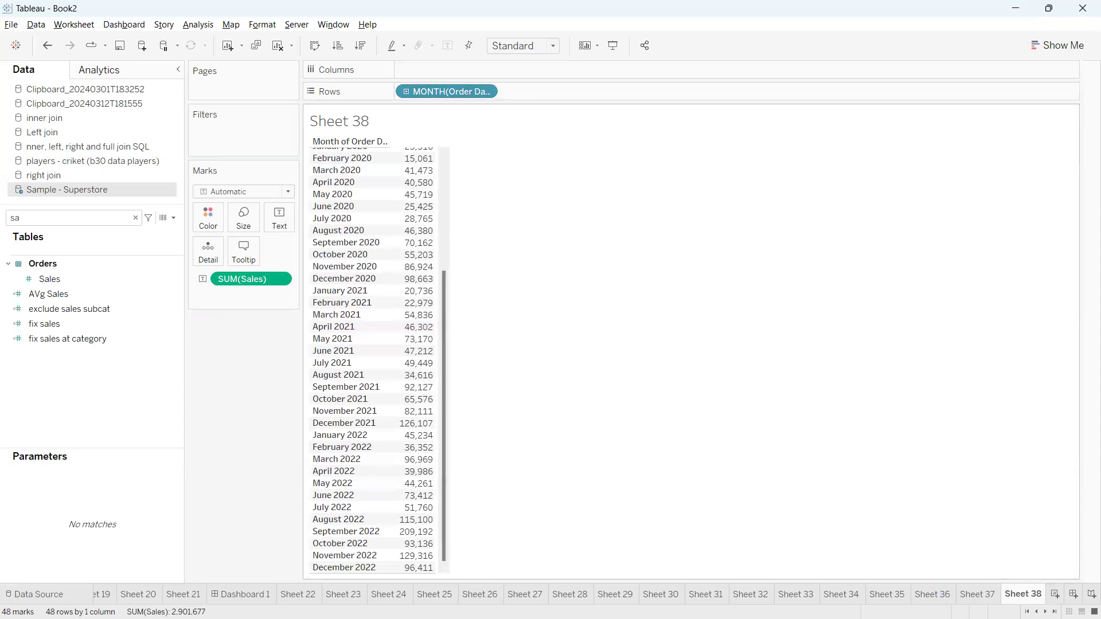
pyautogui.moveTo(439, 572); pyautogui.dragTo(478, 569)
# Sketch annotations over the monthly Sales table, clear them, and open the Data pane menu
pyautogui.moveTo(537, 270); pyautogui.dragTo(558, 332)
pyautogui.moveTo(536, 272)
pyautogui.mouseDown()
pyautogui.moveTo(542, 303)
pyautogui.moveTo(593, 315)
pyautogui.mouseUp()
pyautogui.moveTo(598, 283)
pyautogui.mouseDown()
pyautogui.moveTo(589, 307)
pyautogui.moveTo(577, 277)
pyautogui.moveTo(612, 310)
pyautogui.mouseUp()
pyautogui.moveTo(619, 245); pyautogui.dragTo(645, 285)
pyautogui.moveTo(653, 247); pyautogui.dragTo(682, 271)
pyautogui.click(637, 233)
pyautogui.moveTo(692, 231); pyautogui.dragTo(707, 231)
pyautogui.moveTo(705, 207)
pyautogui.mouseDown()
pyautogui.moveTo(768, 244)
pyautogui.moveTo(829, 343)
pyautogui.mouseUp()
pyautogui.click(814, 274)
pyautogui.moveTo(818, 261); pyautogui.dragTo(875, 234)
pyautogui.moveTo(889, 188)
pyautogui.mouseDown()
pyautogui.moveTo(890, 171)
pyautogui.moveTo(938, 129)
pyautogui.mouseUp()
pyautogui.moveTo(566, 354)
pyautogui.mouseDown()
pyautogui.moveTo(831, 278)
pyautogui.moveTo(659, 342)
pyautogui.mouseUp()
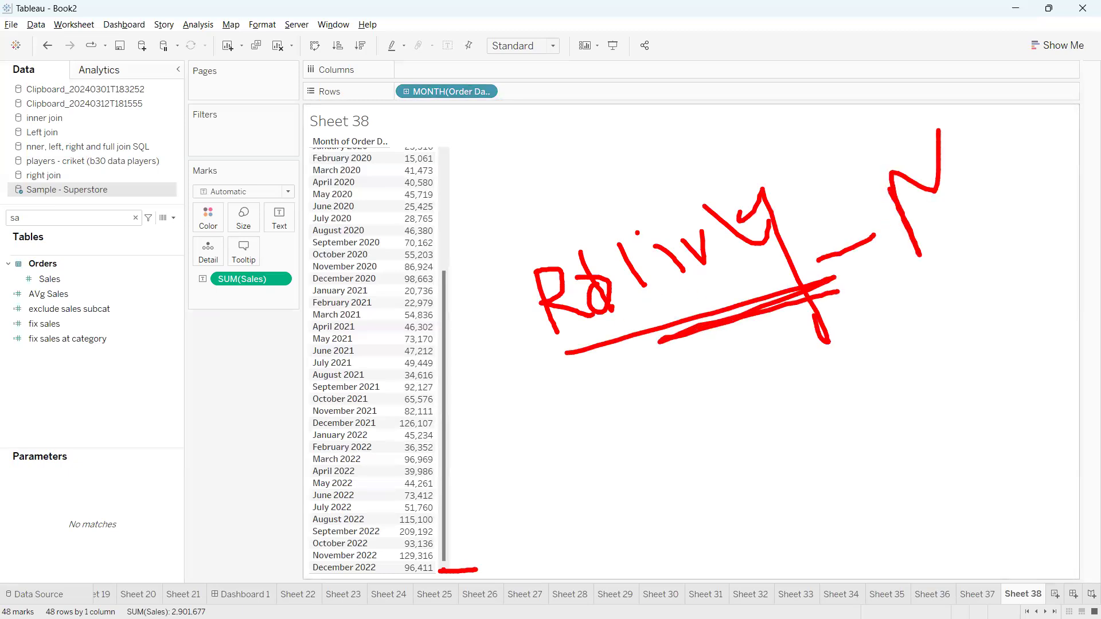
pyautogui.press('Escape')
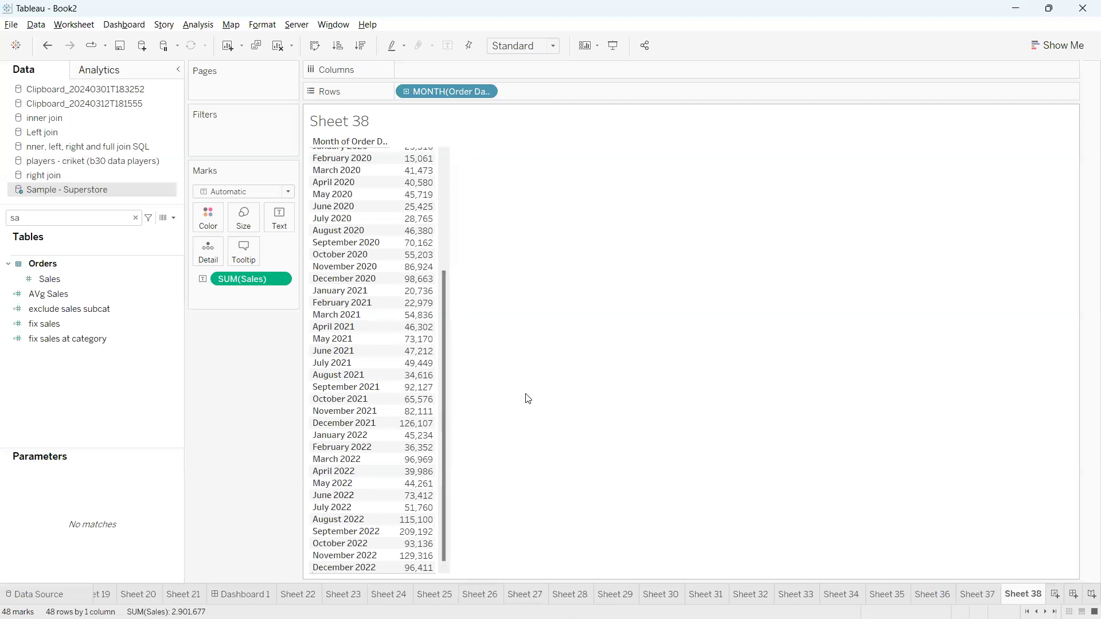
pyautogui.click(174, 219)
# Create the calculation 'rolling sum of last 6 months' as WINDOW_SUM(SUM([Sales]), -5, 0)
pyautogui.click(131, 233)
pyautogui.write('rolling sum of last 6 months')
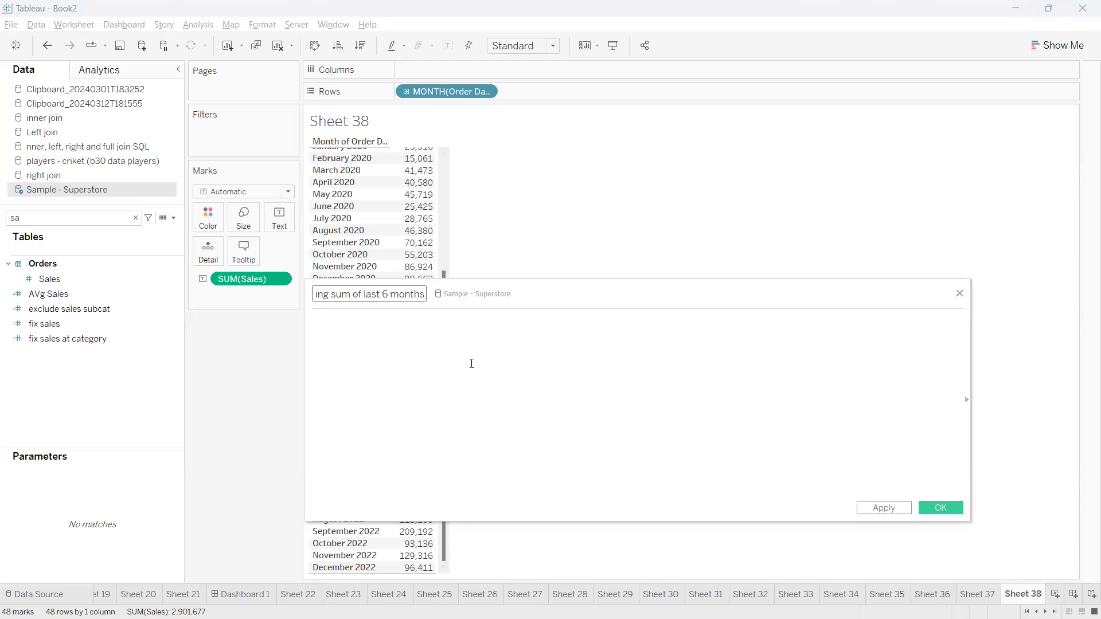
pyautogui.click(471, 363)
pyautogui.write('win')
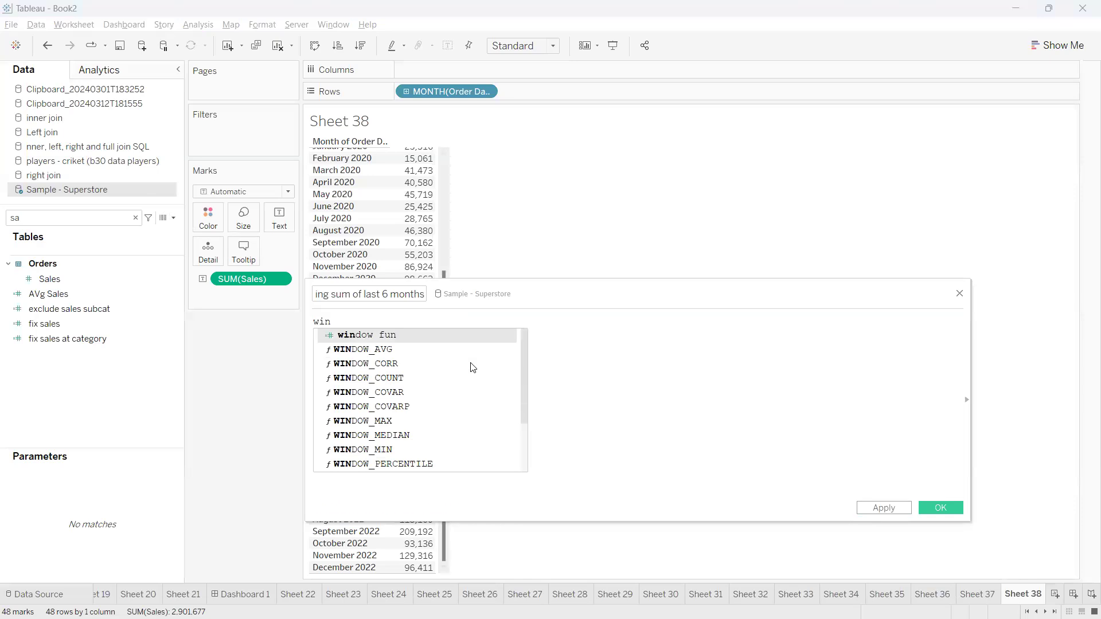
pyautogui.write('dow_su')
pyautogui.press('Return')
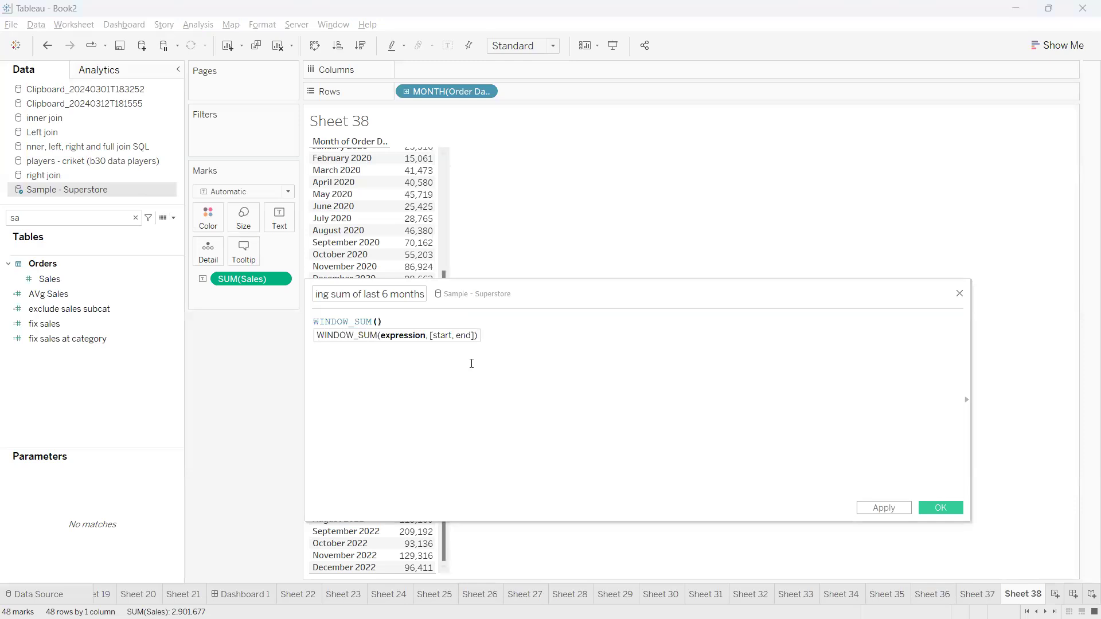
pyautogui.moveTo(253, 279); pyautogui.dragTo(371, 346)
pyautogui.write(', ')
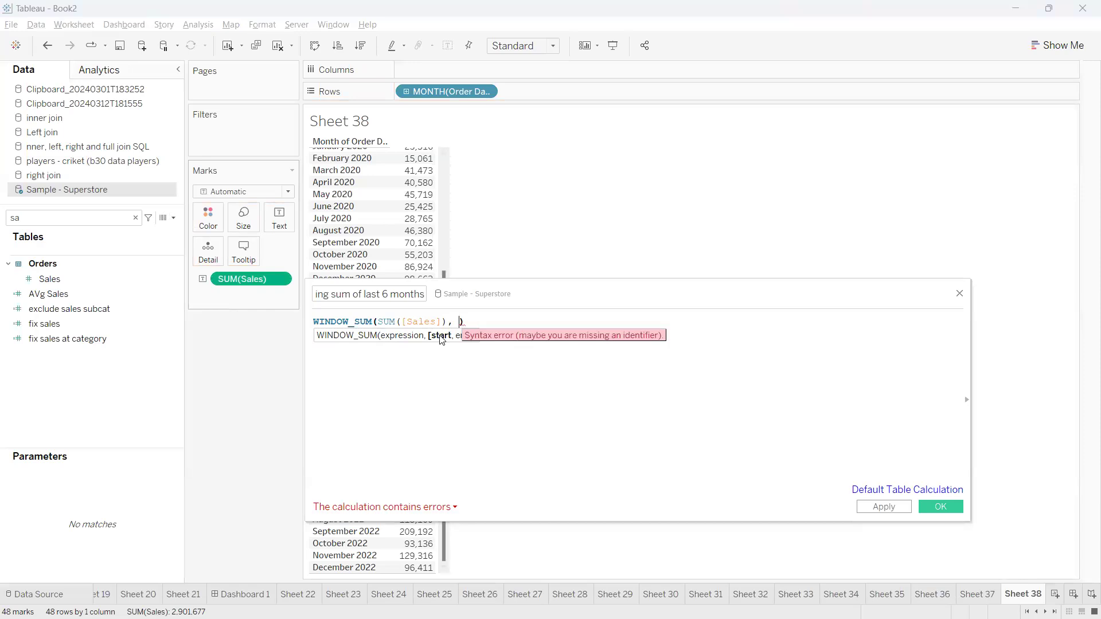
pyautogui.write('-5,0')
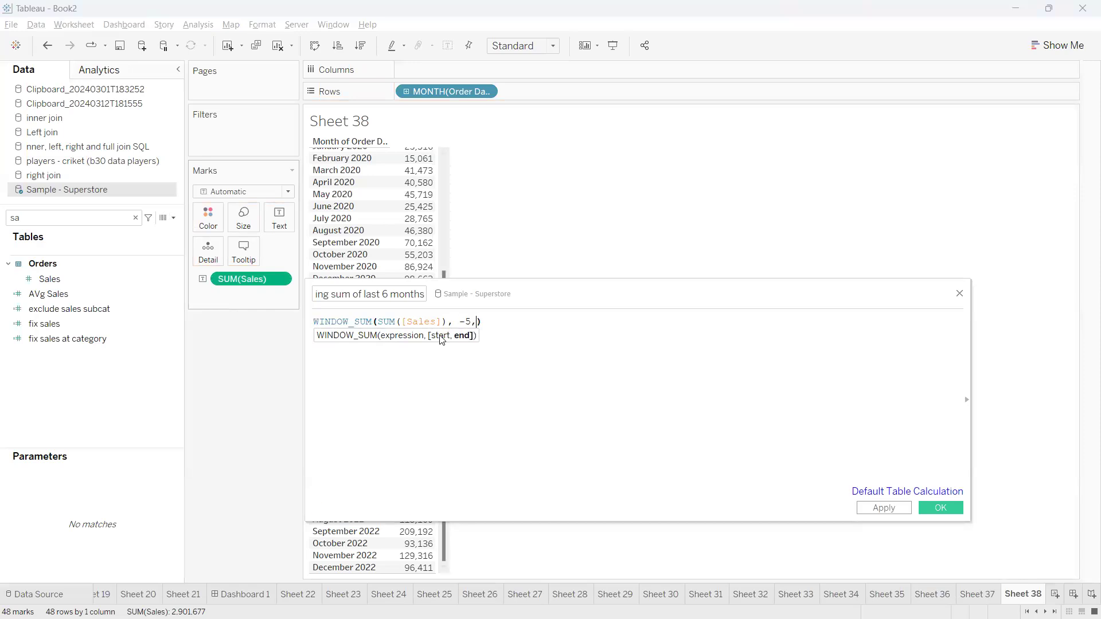
pyautogui.click(941, 507)
pyautogui.click(109, 217)
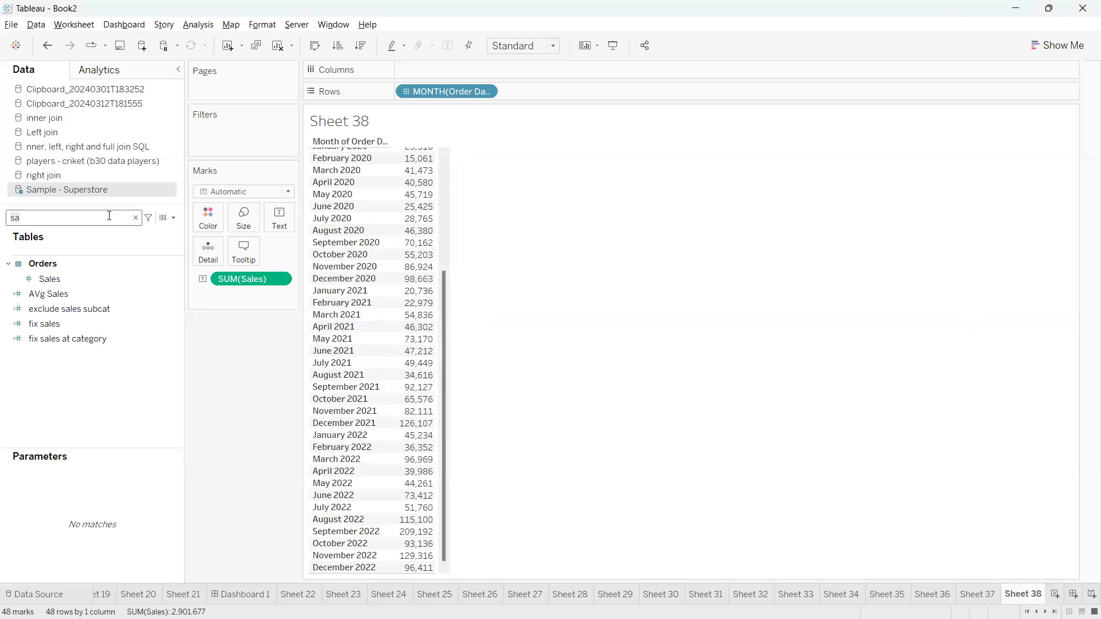
# Add 'rolling sum of last 6 months' beside monthly SUM(Sales) and widen the columns
pyautogui.press('BackSpace')
pyautogui.press('BackSpace')
pyautogui.write('6')
pyautogui.click(92, 291)
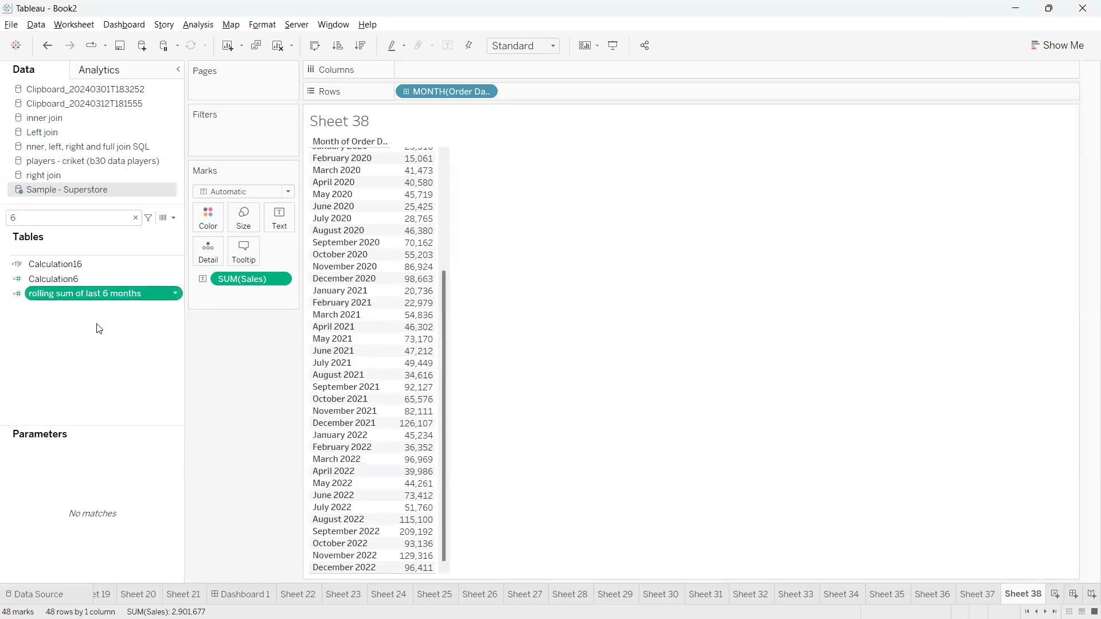
pyautogui.moveTo(97, 293); pyautogui.dragTo(516, 347)
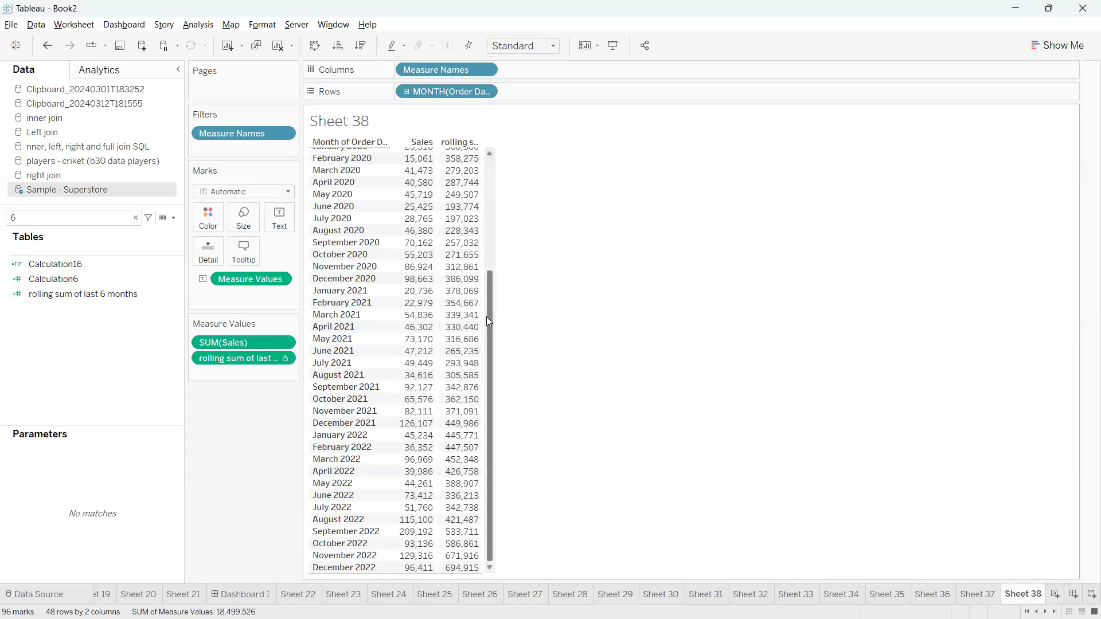
pyautogui.moveTo(481, 322); pyautogui.dragTo(607, 328)
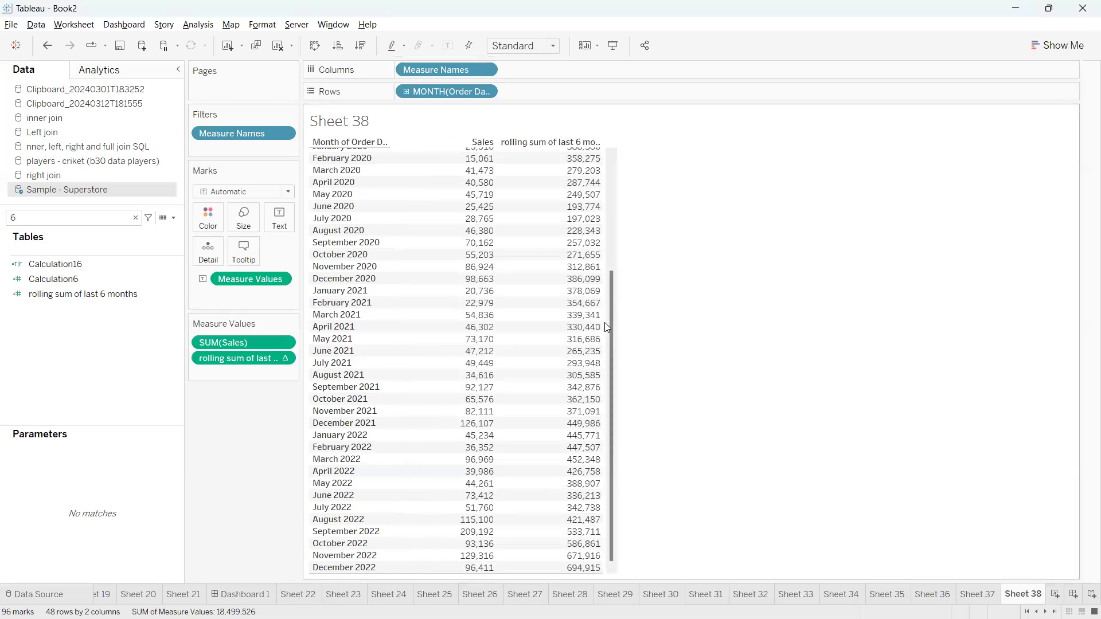
pyautogui.moveTo(563, 304)
pyautogui.mouseDown()
pyautogui.moveTo(504, 304)
pyautogui.moveTo(503, 235)
pyautogui.moveTo(459, 225)
pyautogui.moveTo(434, 281)
pyautogui.moveTo(453, 304)
pyautogui.moveTo(519, 309)
pyautogui.mouseUp()
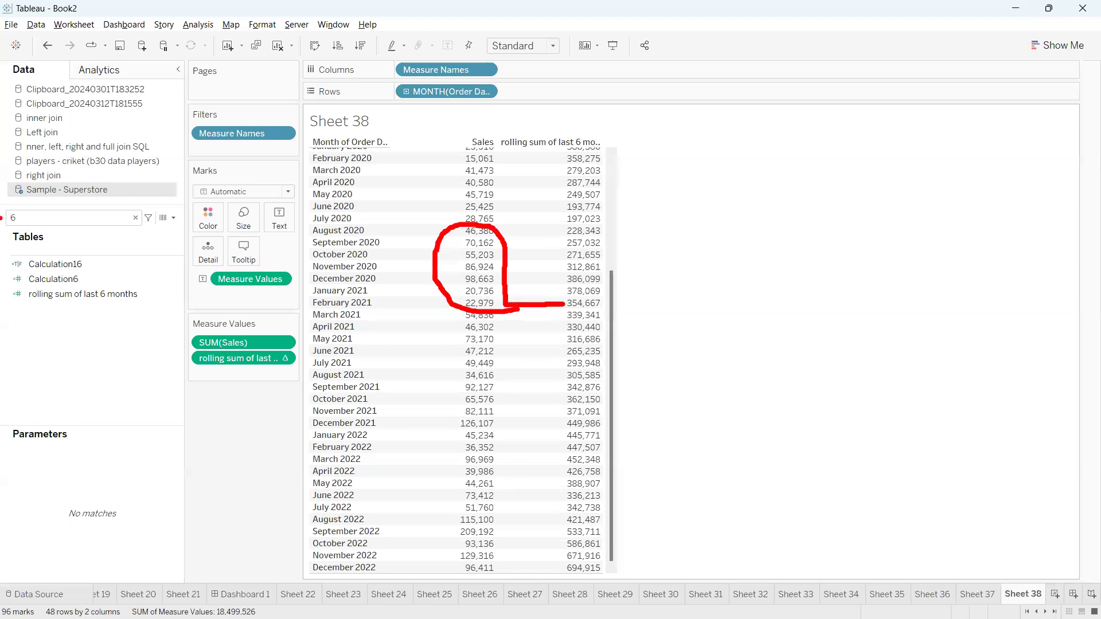
pyautogui.moveTo(562, 368)
pyautogui.mouseDown()
pyautogui.moveTo(499, 361)
pyautogui.moveTo(512, 295)
pyautogui.moveTo(442, 270)
pyautogui.moveTo(538, 378)
pyautogui.moveTo(599, 371)
pyautogui.mouseUp()
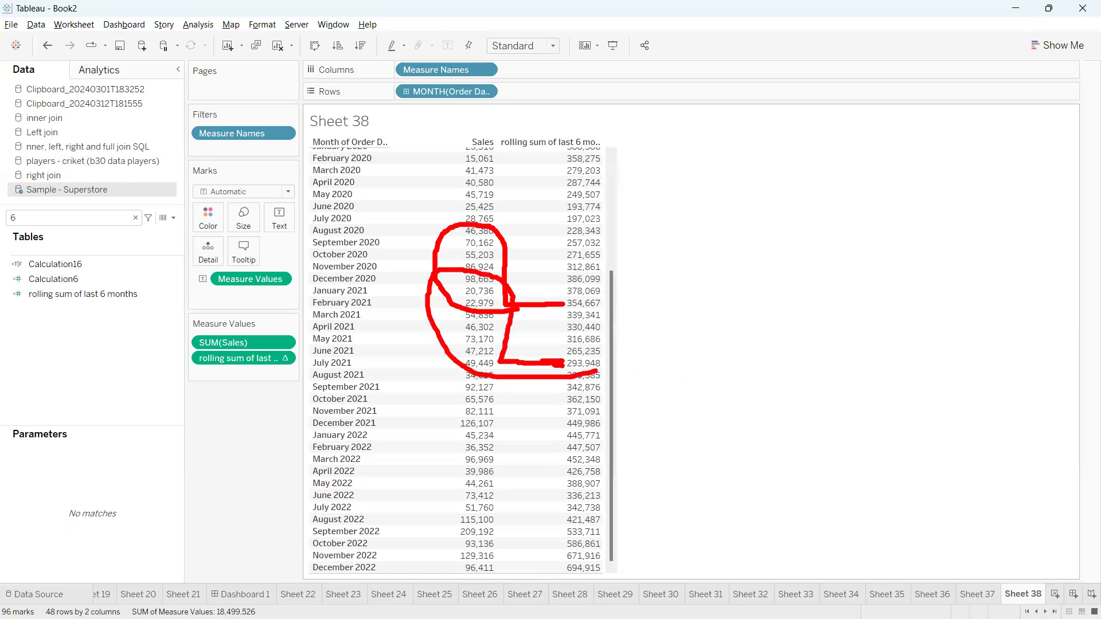
pyautogui.press('Escape')
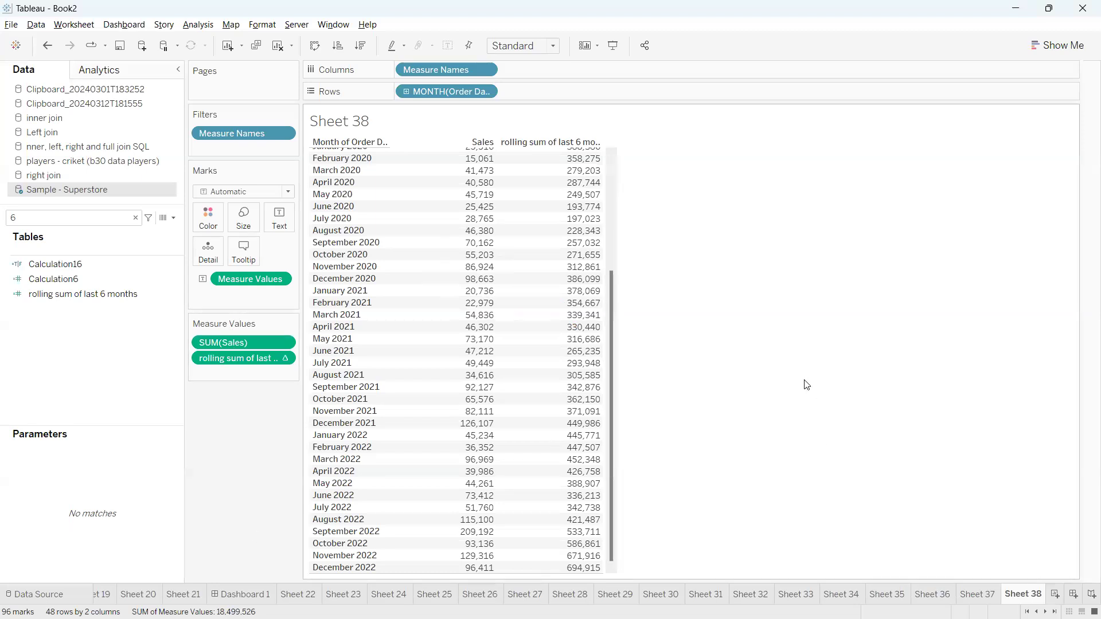
# On a new Sheet 39, put Category and then Sub-Category on Rows
pyautogui.click(1056, 595)
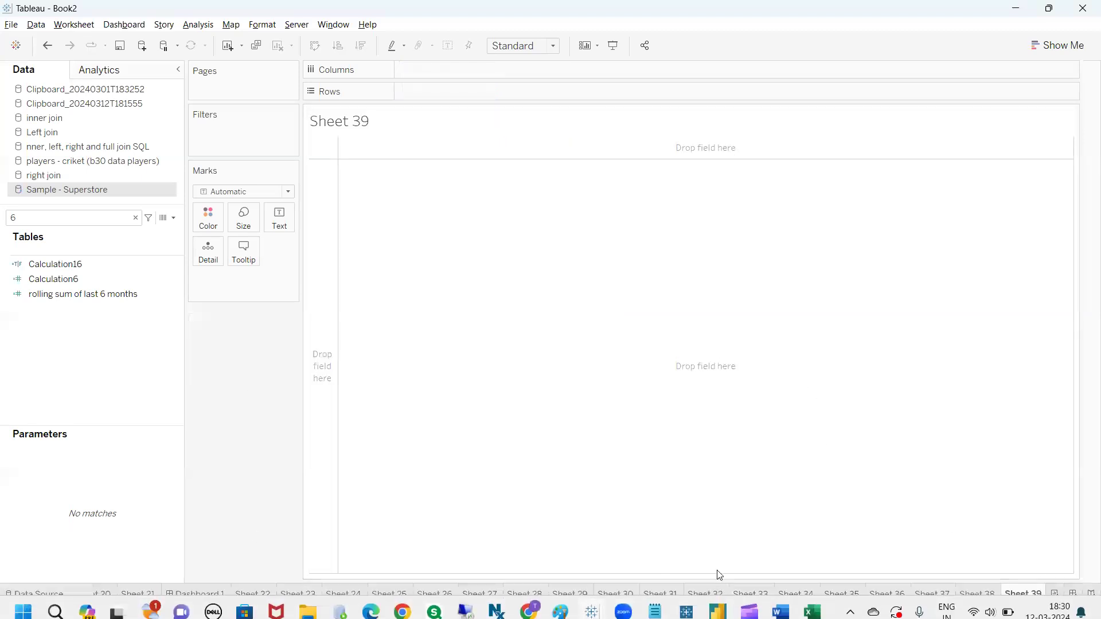
pyautogui.click(95, 222)
pyautogui.press('BackSpace')
pyautogui.write('cate')
pyautogui.click(81, 268)
pyautogui.moveTo(81, 268); pyautogui.dragTo(412, 93)
pyautogui.click(70, 289)
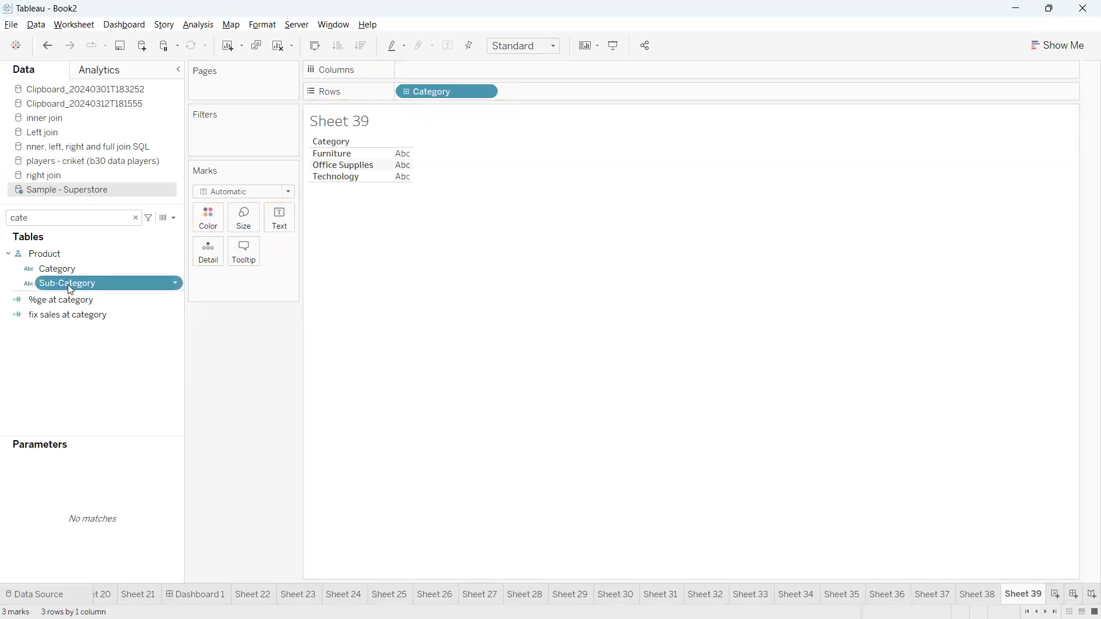
pyautogui.doubleClick(68, 283)
pyautogui.click(526, 374)
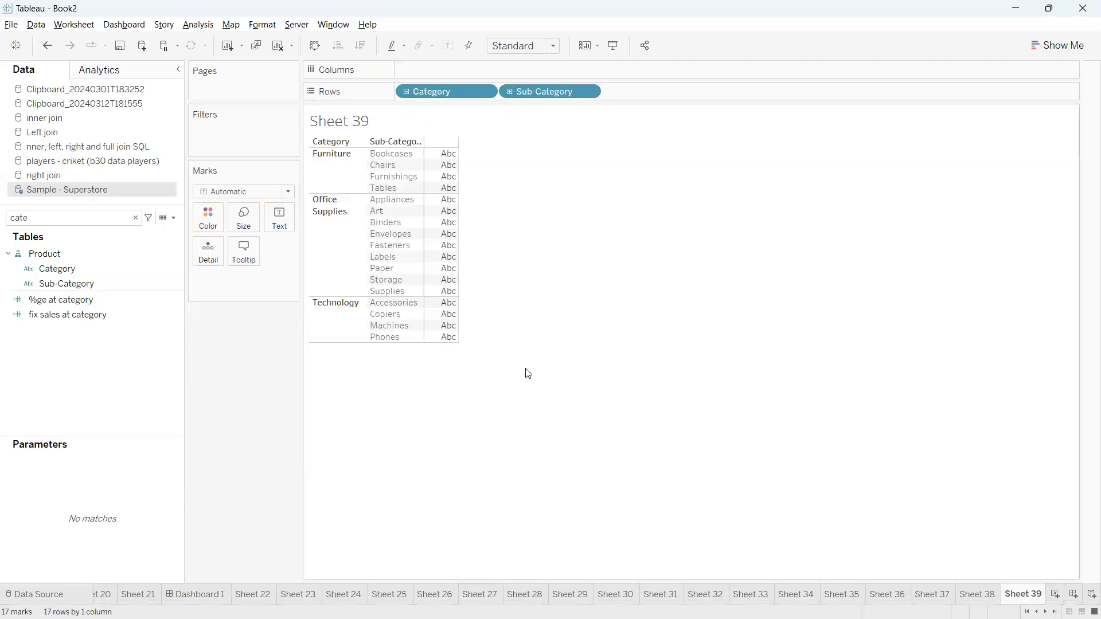
pyautogui.click(174, 218)
# Write Calculation21 as WINDOW_COUNT(COUNTD([Sub-Category]))
pyautogui.click(152, 229)
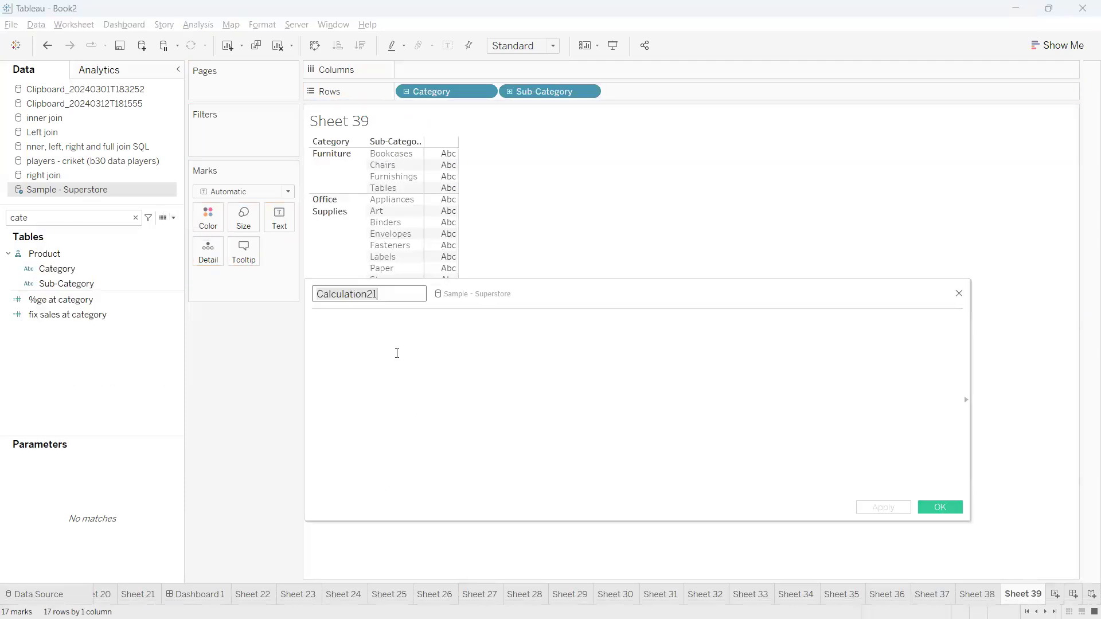
pyautogui.click(425, 358)
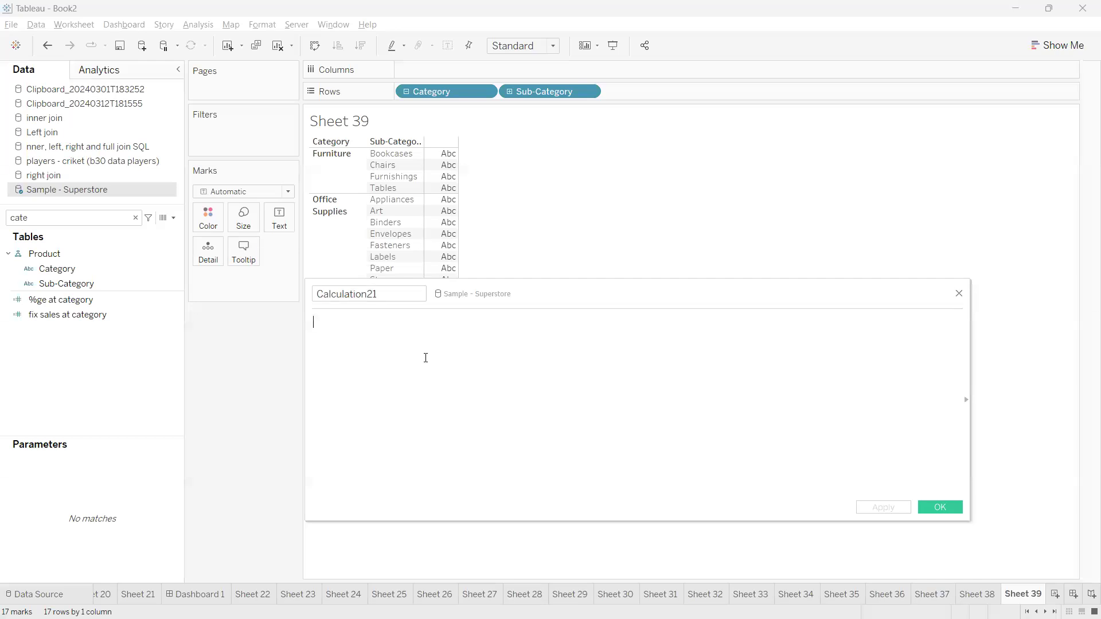
pyautogui.write('windo')
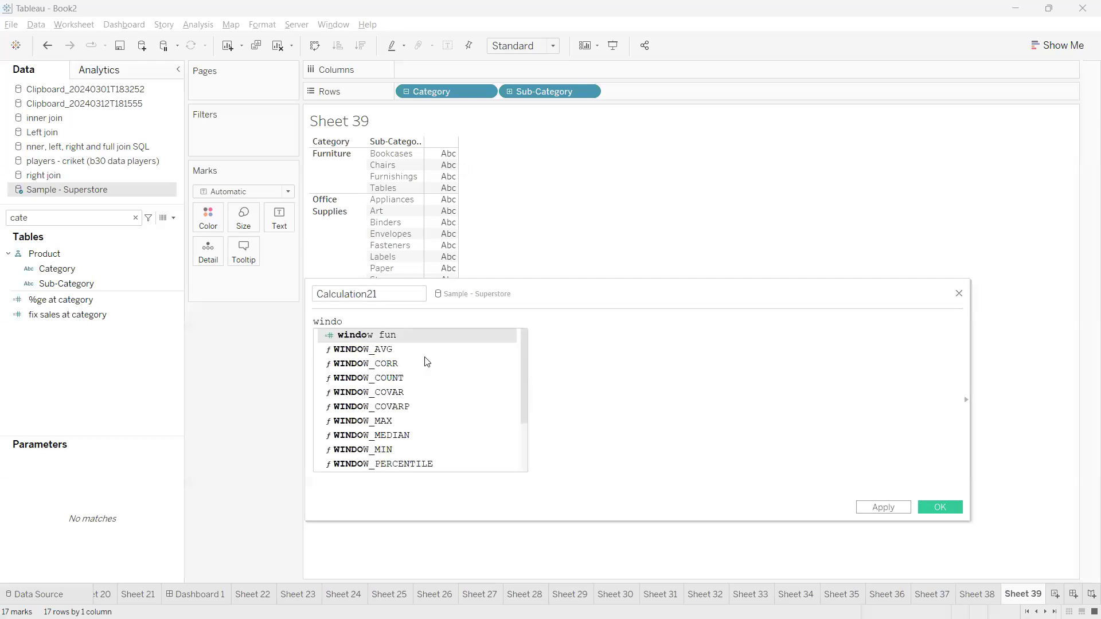
pyautogui.write('w_cou')
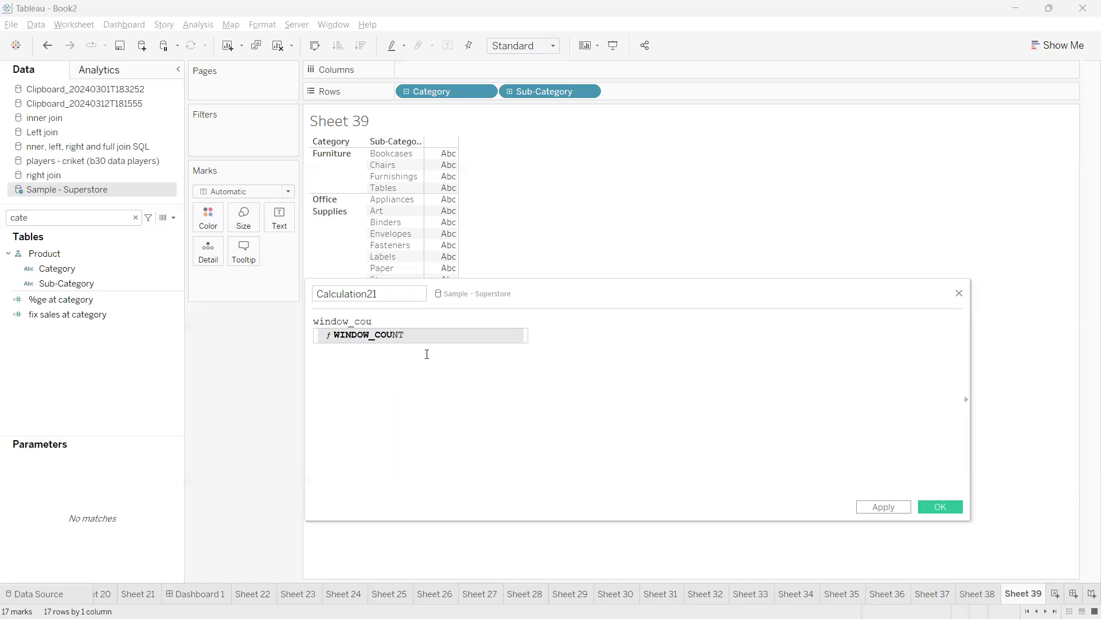
pyautogui.click(401, 336)
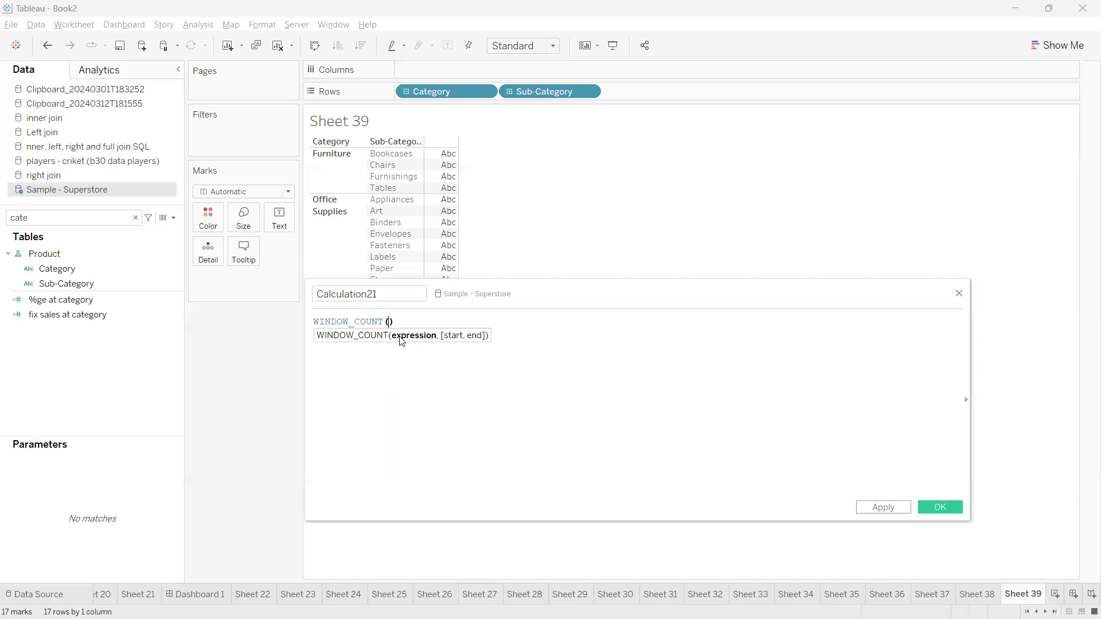
pyautogui.moveTo(516, 297); pyautogui.dragTo(542, 297)
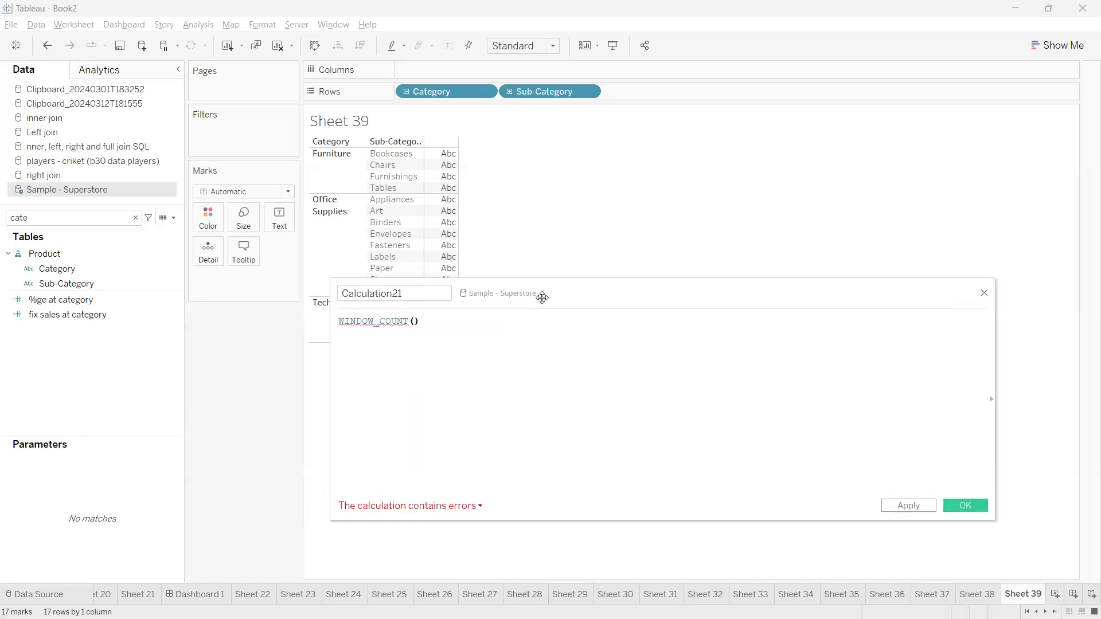
pyautogui.tripleClick(414, 322)
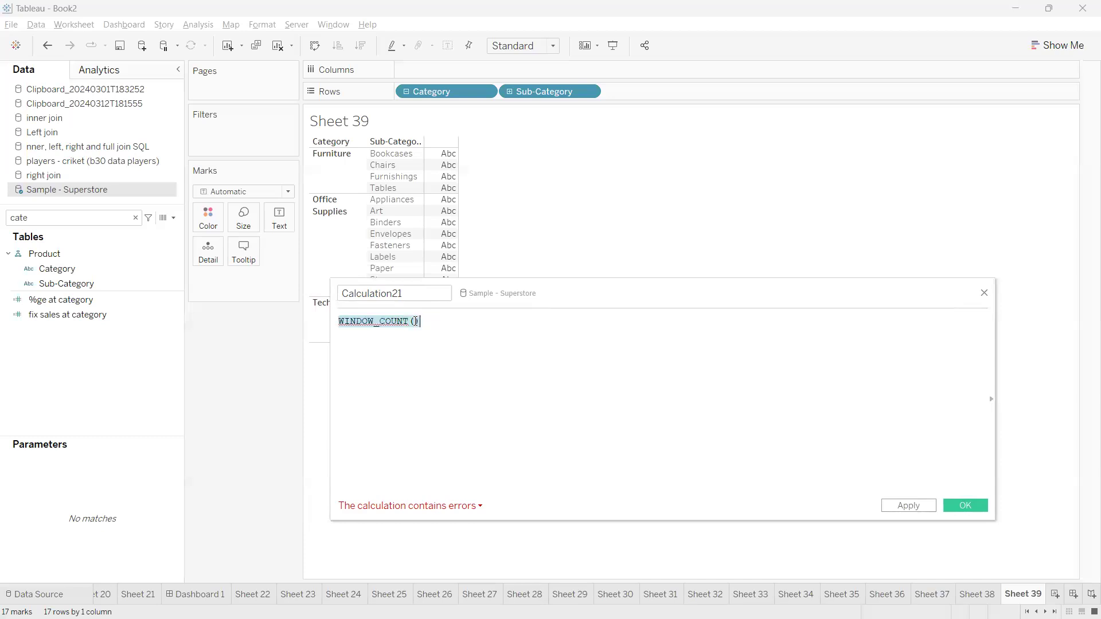
pyautogui.click(415, 322)
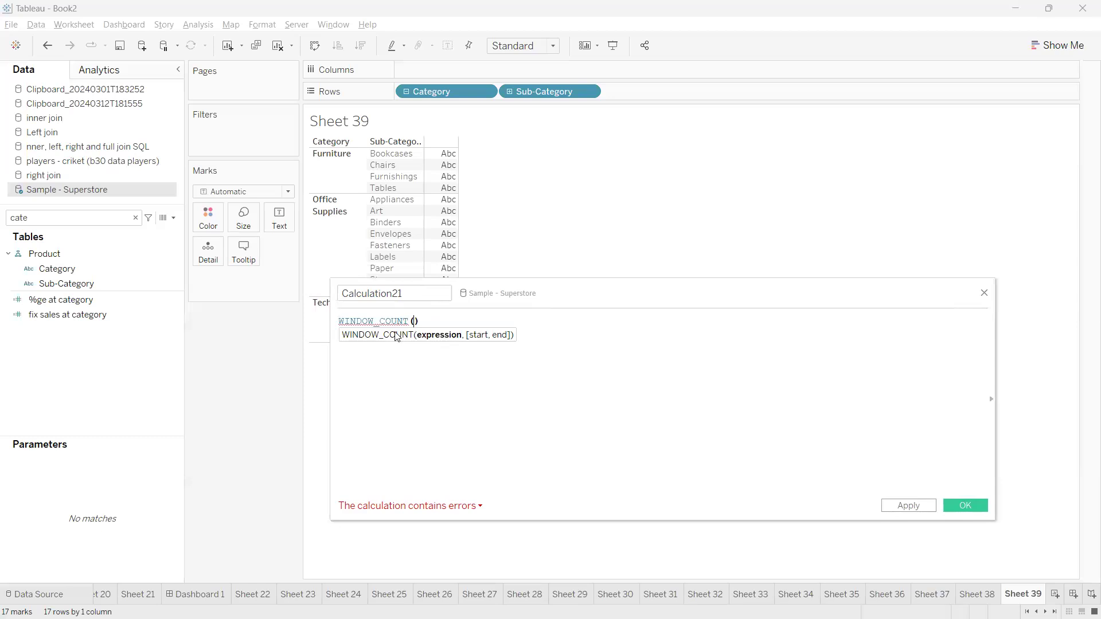
pyautogui.moveTo(546, 91); pyautogui.dragTo(428, 354)
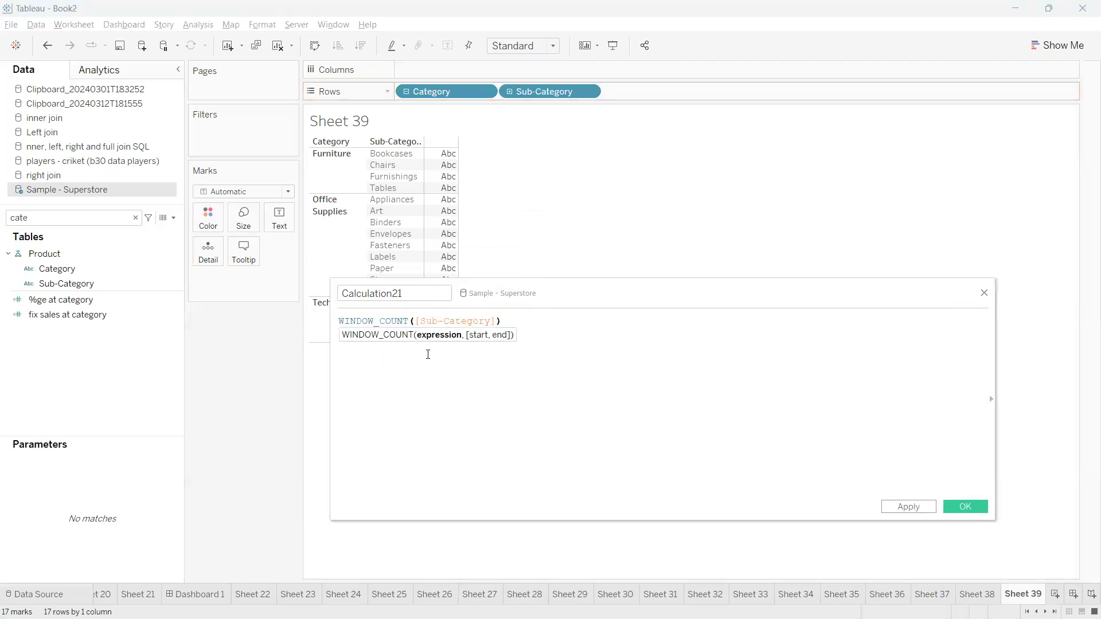
pyautogui.write(')')
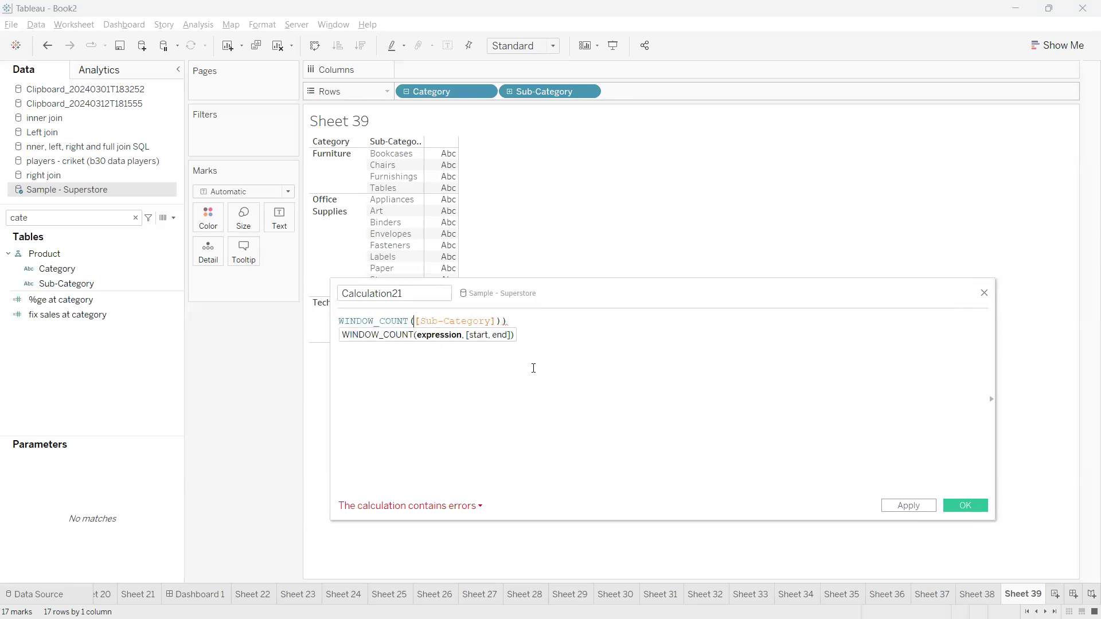
pyautogui.write('(')
pyautogui.write('countd')
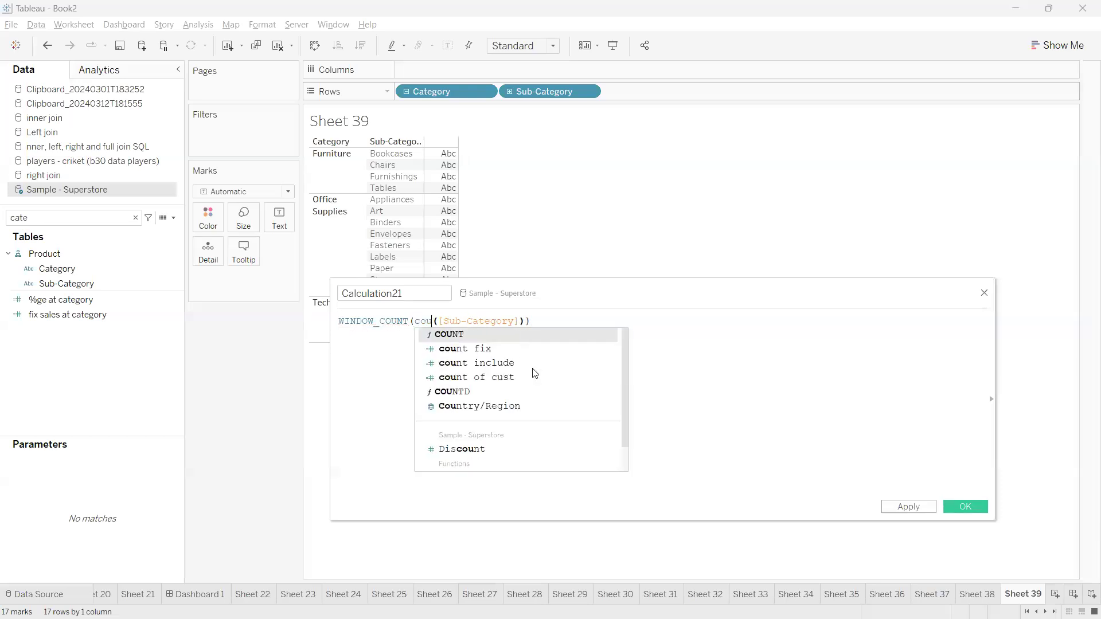
pyautogui.press('Return')
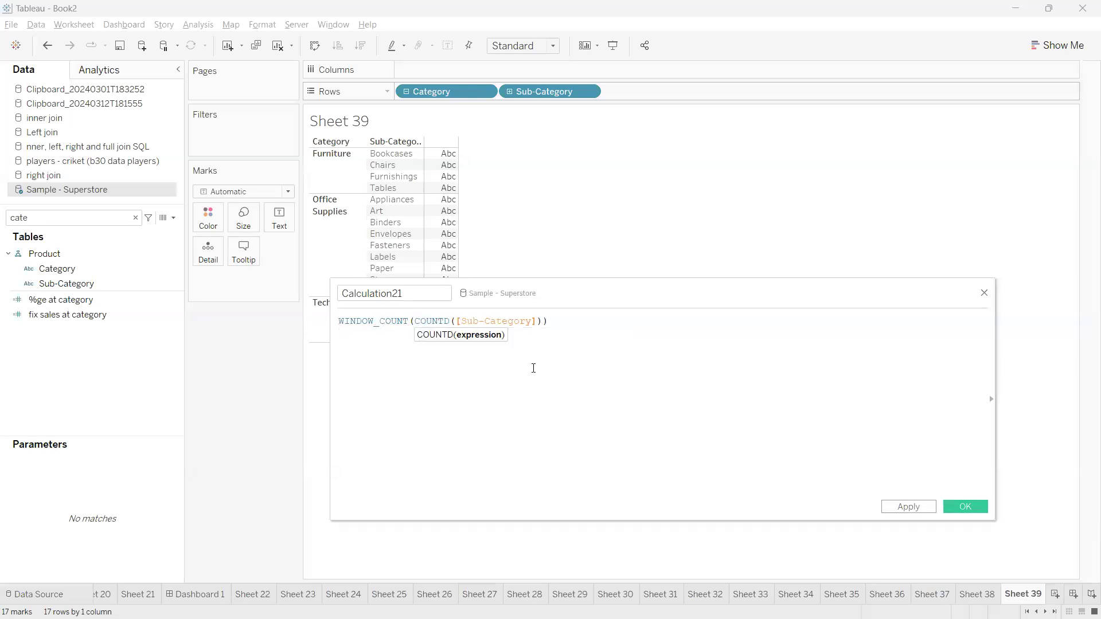
pyautogui.click(598, 370)
# Review the formula's WINDOW_COUNT and COUNTD parts, move the editor aside, and apply it
pyautogui.moveTo(405, 295); pyautogui.dragTo(317, 298)
pyautogui.click(425, 351)
pyautogui.doubleClick(405, 324)
pyautogui.click(539, 347)
pyautogui.moveTo(533, 323); pyautogui.dragTo(415, 321)
pyautogui.click(543, 389)
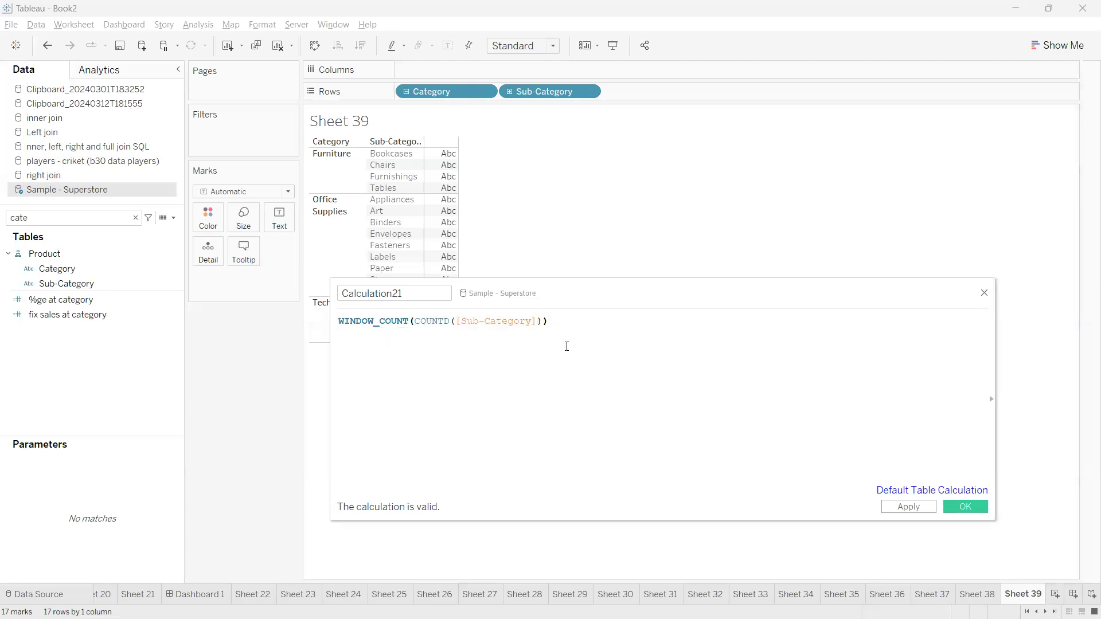
pyautogui.moveTo(630, 303); pyautogui.dragTo(715, 341)
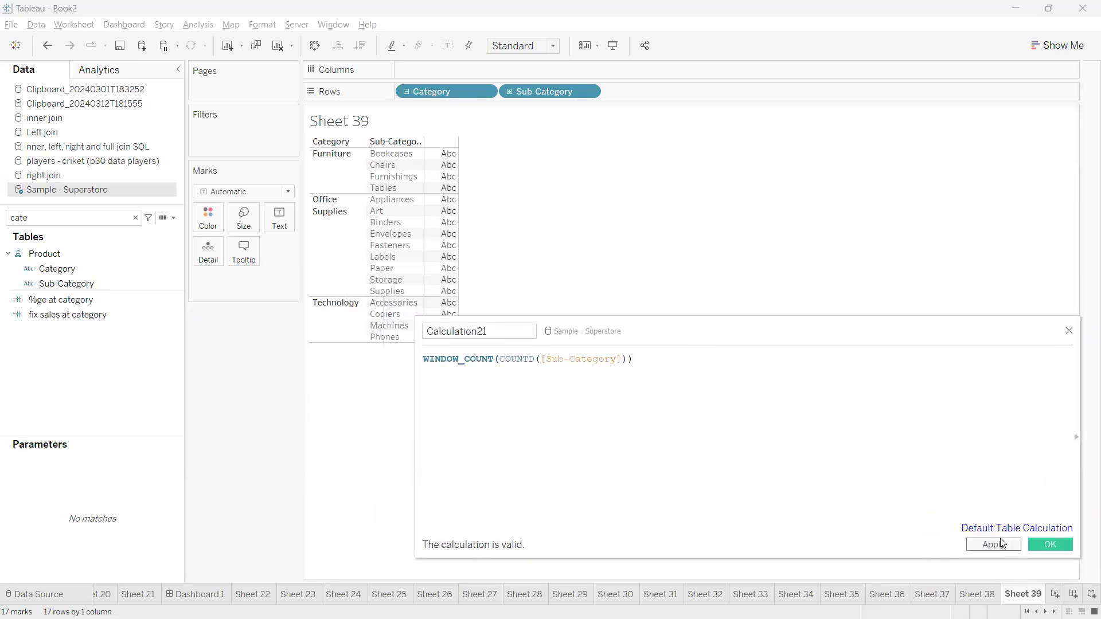
pyautogui.click(1002, 543)
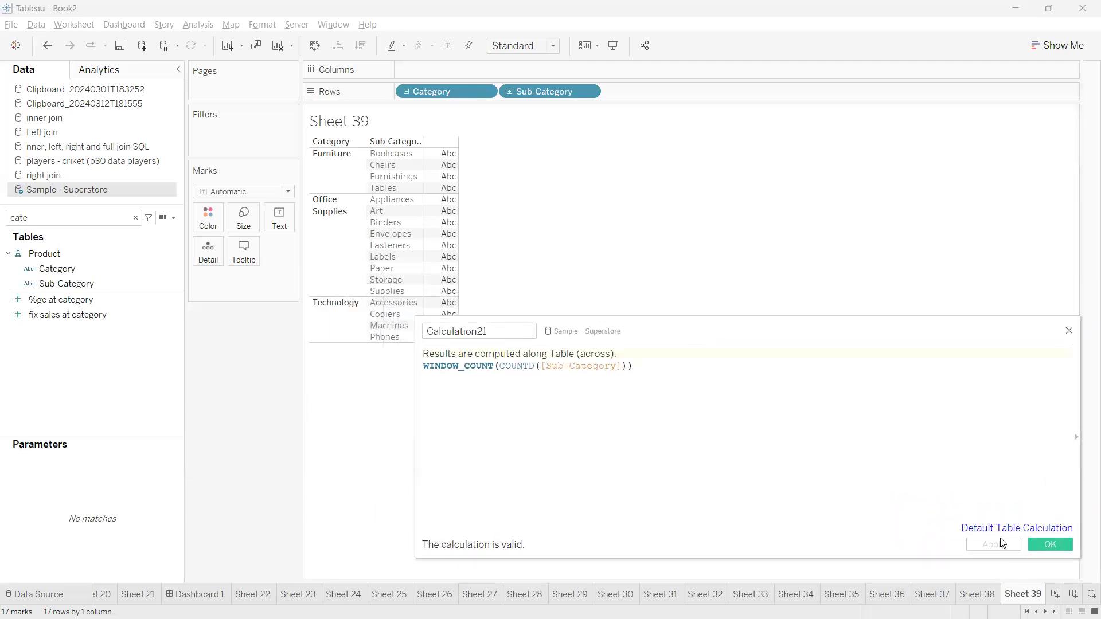
# Search '21' and drop Calculation21 on Text, showing 17 for every sub-category
pyautogui.doubleClick(91, 225)
pyautogui.write('coun')
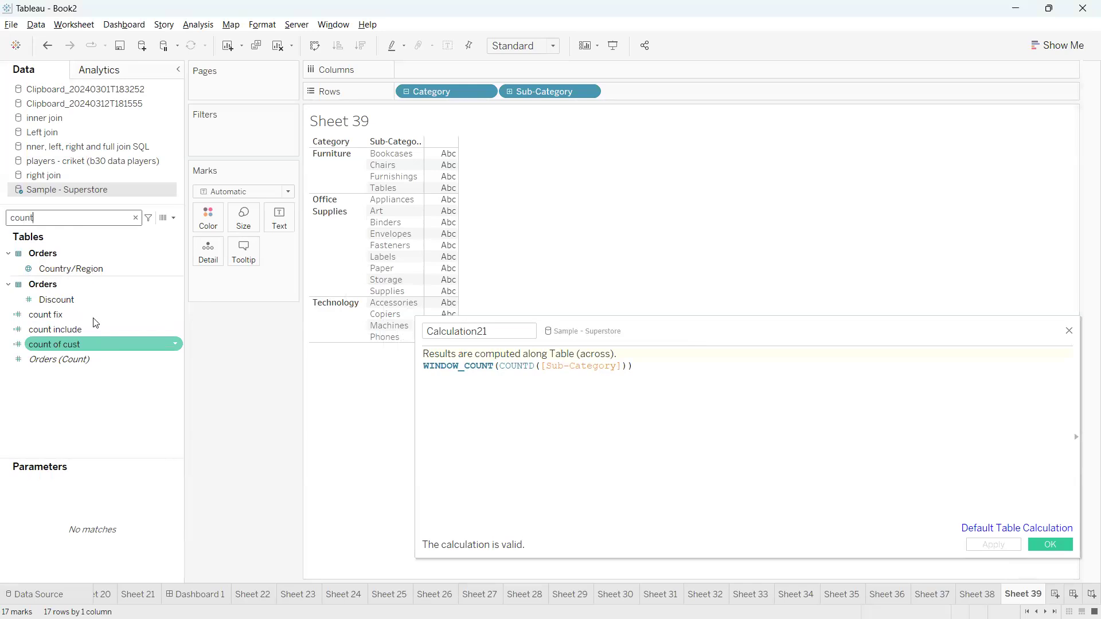
pyautogui.write('t')
pyautogui.doubleClick(50, 218)
pyautogui.write('21')
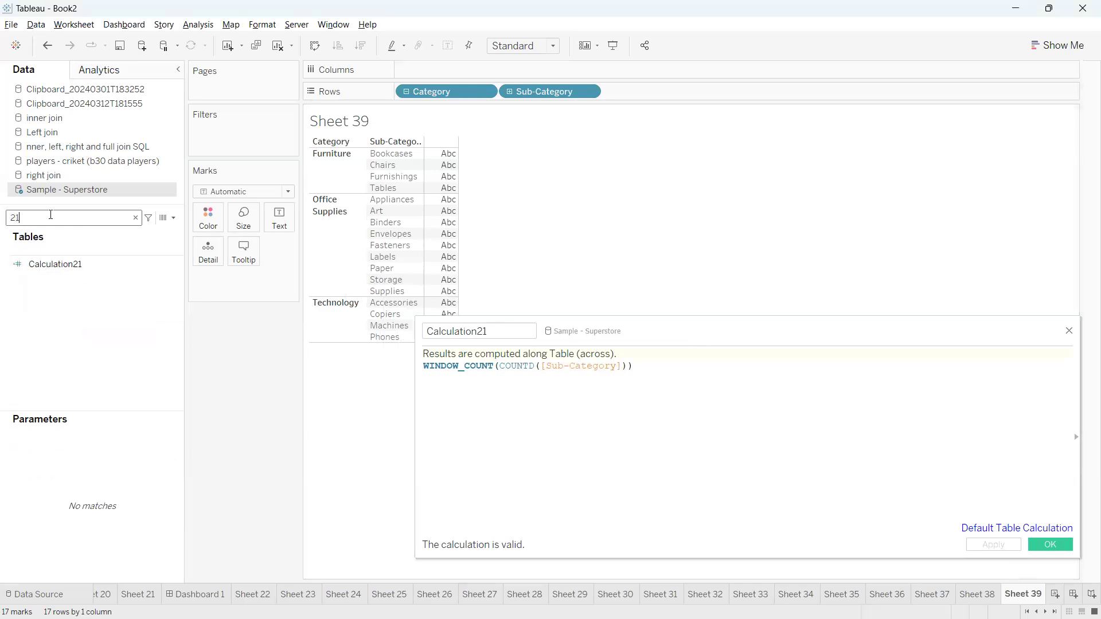
pyautogui.click(64, 267)
pyautogui.moveTo(67, 271); pyautogui.dragTo(280, 218)
pyautogui.moveTo(732, 344); pyautogui.dragTo(734, 446)
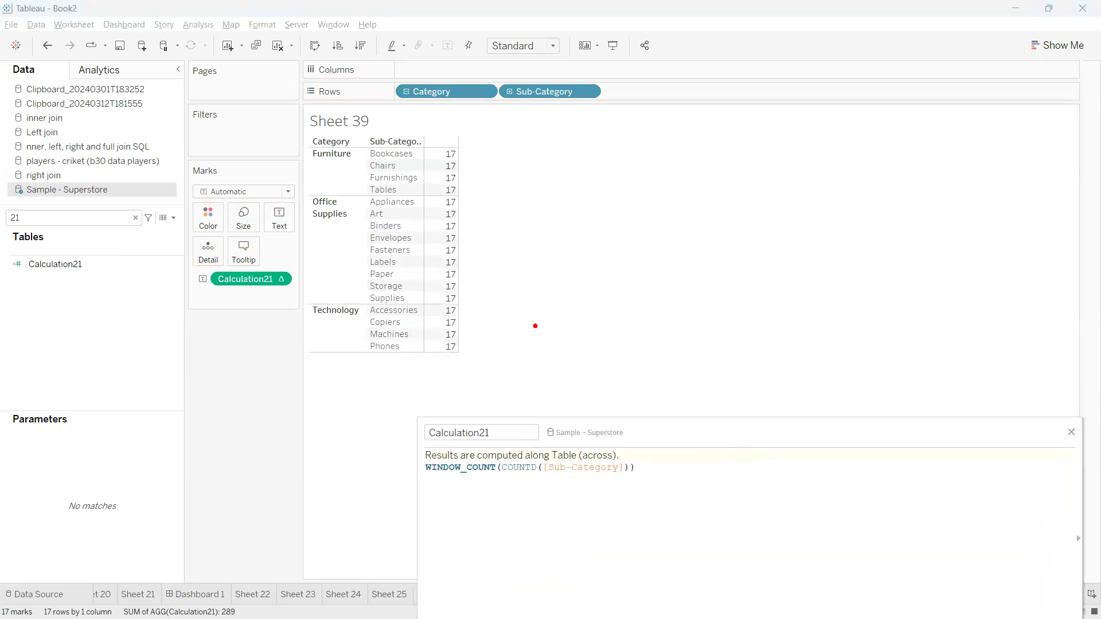
# Annotate the table and the formula's Sub-Category argument, then close the calculation editor
pyautogui.moveTo(462, 151)
pyautogui.mouseDown()
pyautogui.moveTo(499, 341)
pyautogui.moveTo(489, 361)
pyautogui.mouseUp()
pyautogui.moveTo(492, 323)
pyautogui.mouseDown()
pyautogui.moveTo(580, 313)
pyautogui.moveTo(550, 346)
pyautogui.mouseUp()
pyautogui.moveTo(522, 297); pyautogui.dragTo(548, 352)
pyautogui.moveTo(452, 500); pyautogui.dragTo(508, 497)
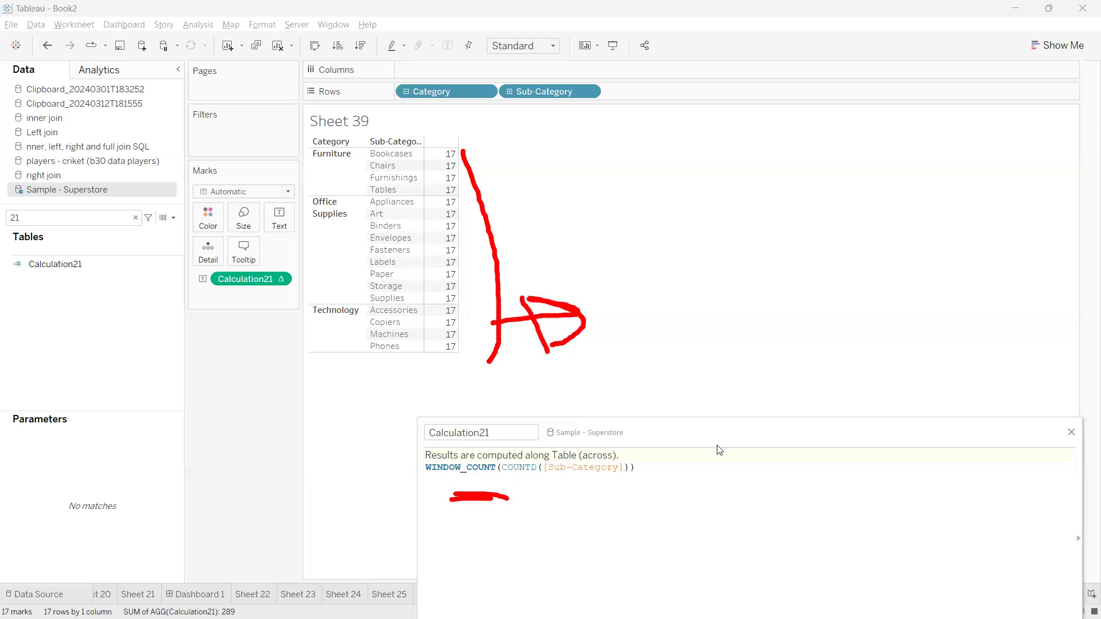
pyautogui.press('Escape')
pyautogui.click(624, 467)
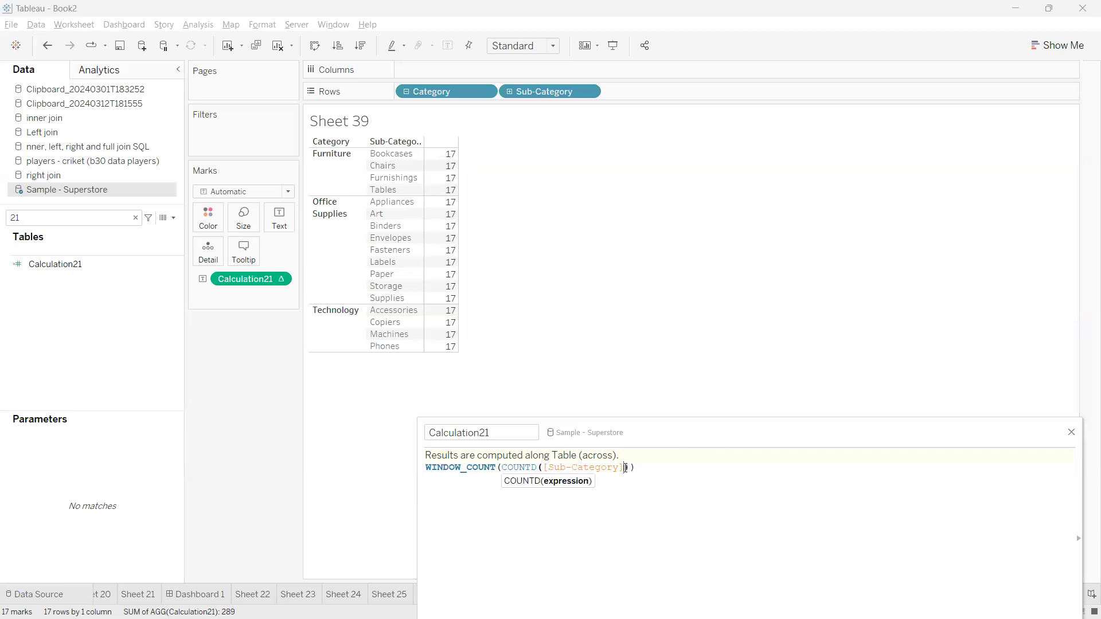
pyautogui.click(629, 467)
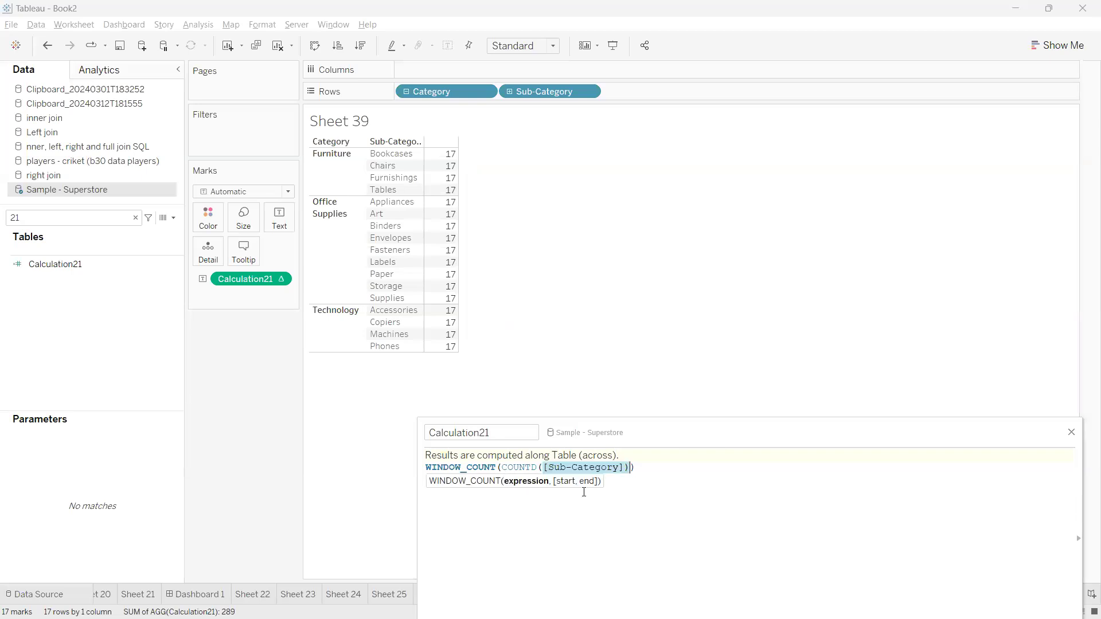
pyautogui.moveTo(568, 493)
pyautogui.mouseDown()
pyautogui.moveTo(568, 519)
pyautogui.moveTo(586, 524)
pyautogui.mouseUp()
pyautogui.press('Escape')
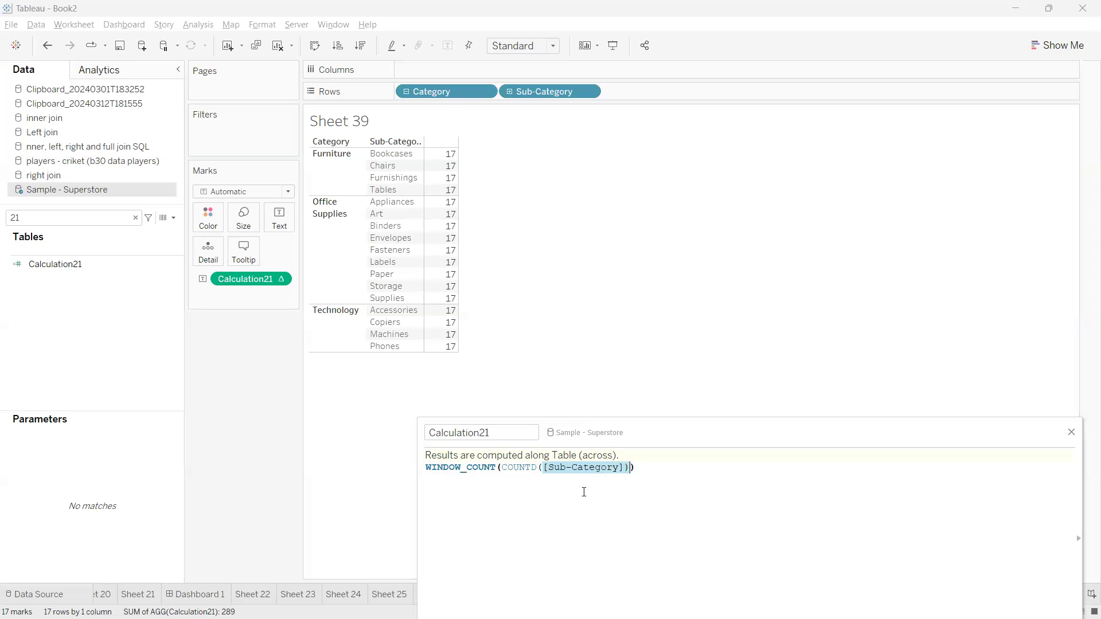
pyautogui.moveTo(649, 443); pyautogui.dragTo(629, 429)
pyautogui.click(627, 441)
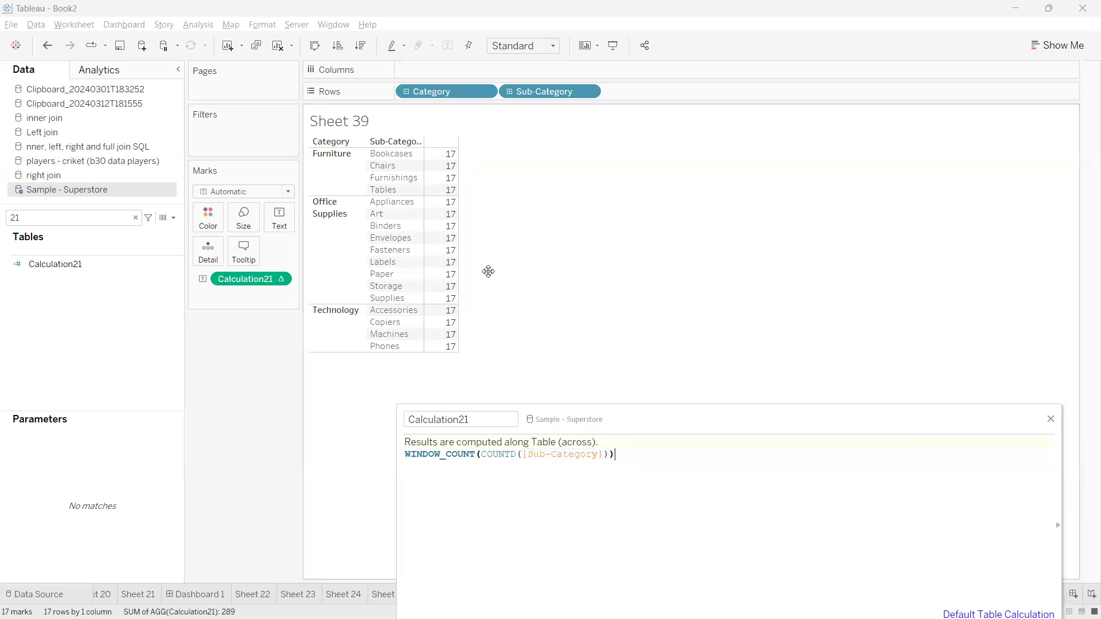
pyautogui.click(337, 172)
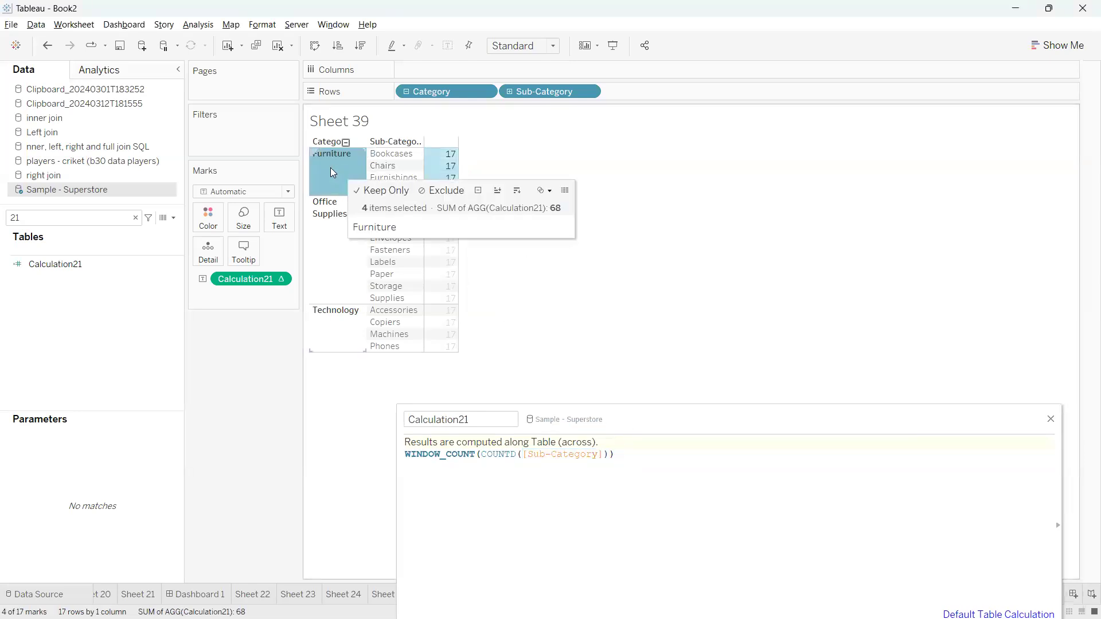
pyautogui.click(331, 168)
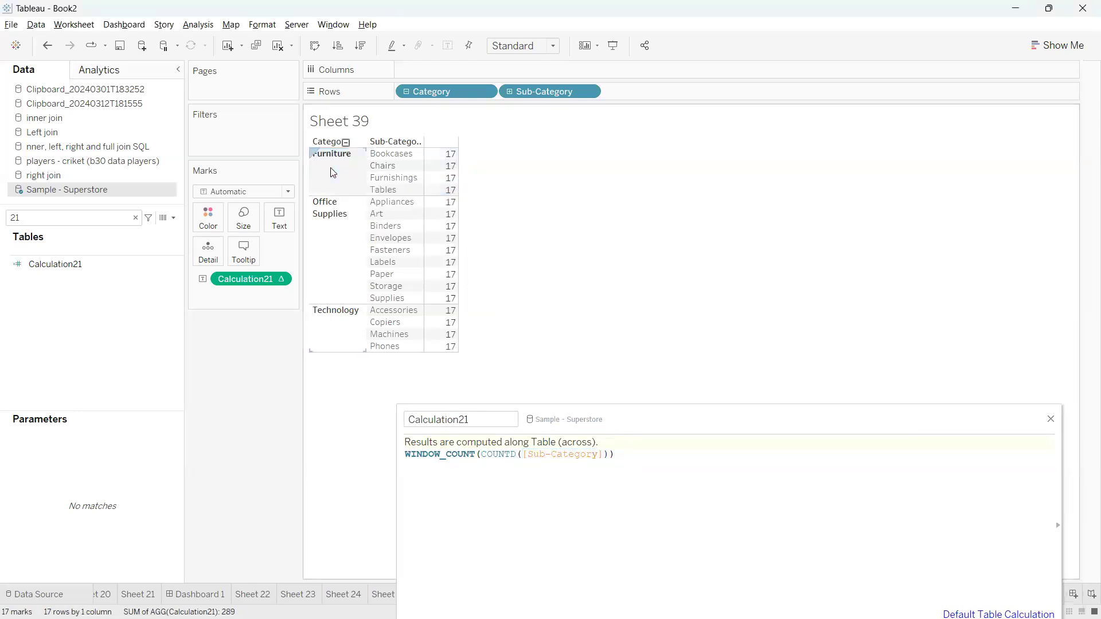
pyautogui.click(1052, 421)
# Compute Calculation21 using Sub-Category and move it to Columns as bars of 4, 9 and 4
pyautogui.rightClick(283, 279)
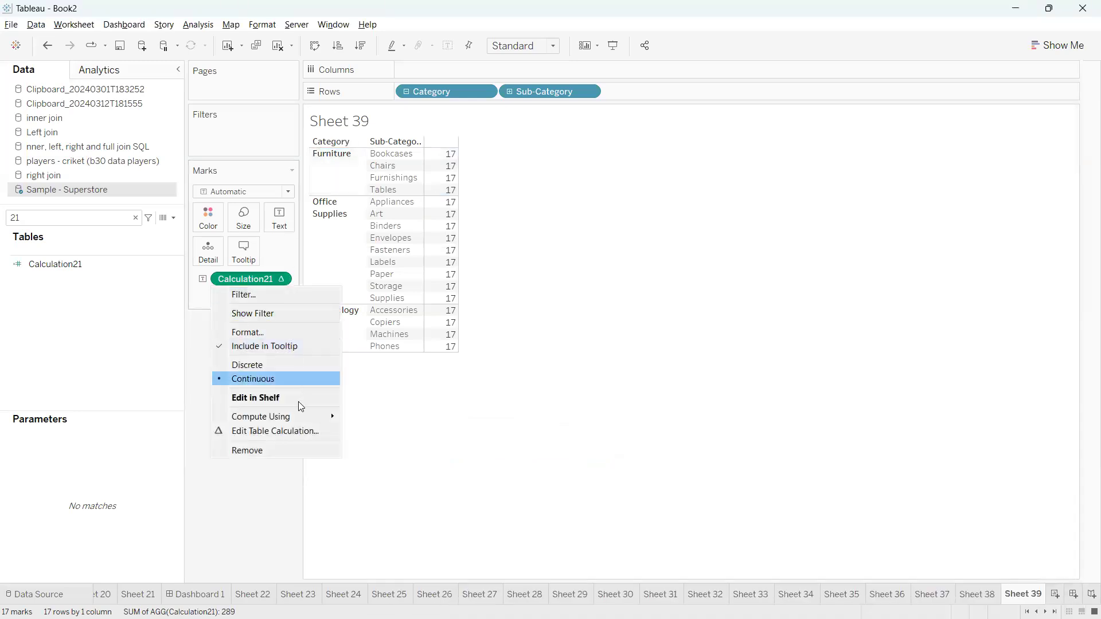
pyautogui.moveTo(294, 425)
pyautogui.click(379, 498)
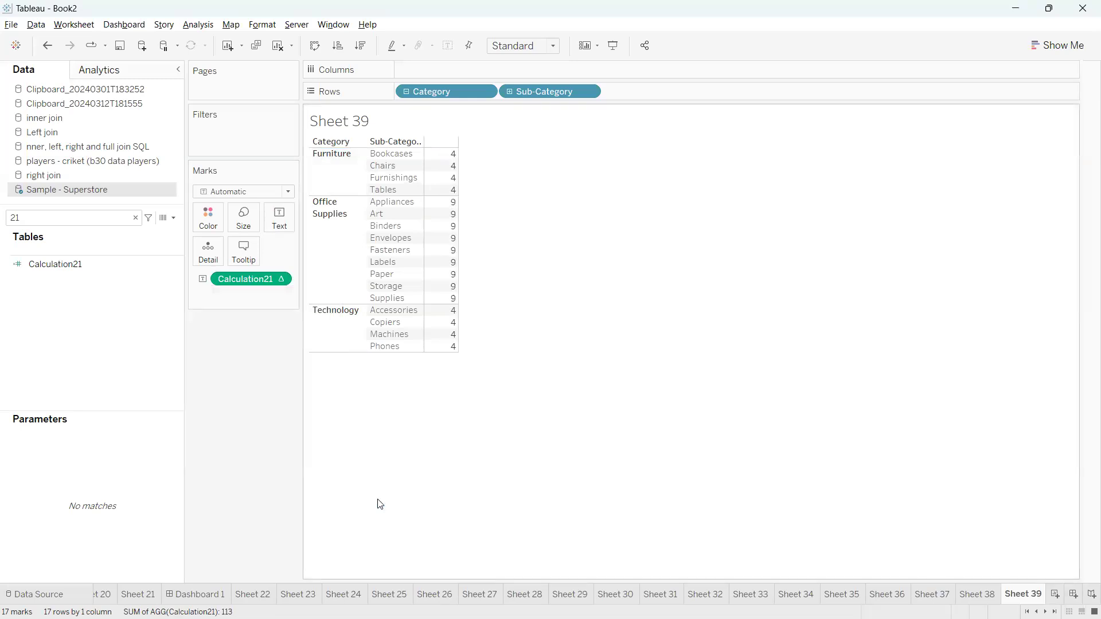
pyautogui.moveTo(311, 136)
pyautogui.mouseDown()
pyautogui.moveTo(301, 185)
pyautogui.moveTo(459, 199)
pyautogui.moveTo(389, 134)
pyautogui.moveTo(291, 137)
pyautogui.mouseUp()
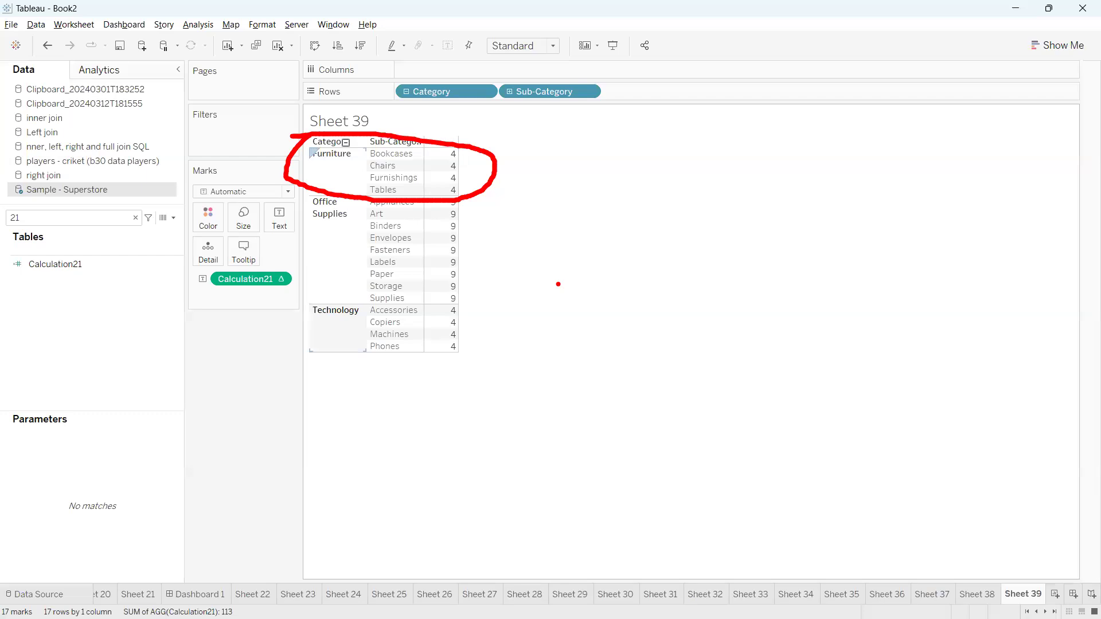
pyautogui.press('Escape')
pyautogui.moveTo(245, 279)
pyautogui.mouseDown()
pyautogui.moveTo(457, 110)
pyautogui.moveTo(449, 71)
pyautogui.mouseUp()
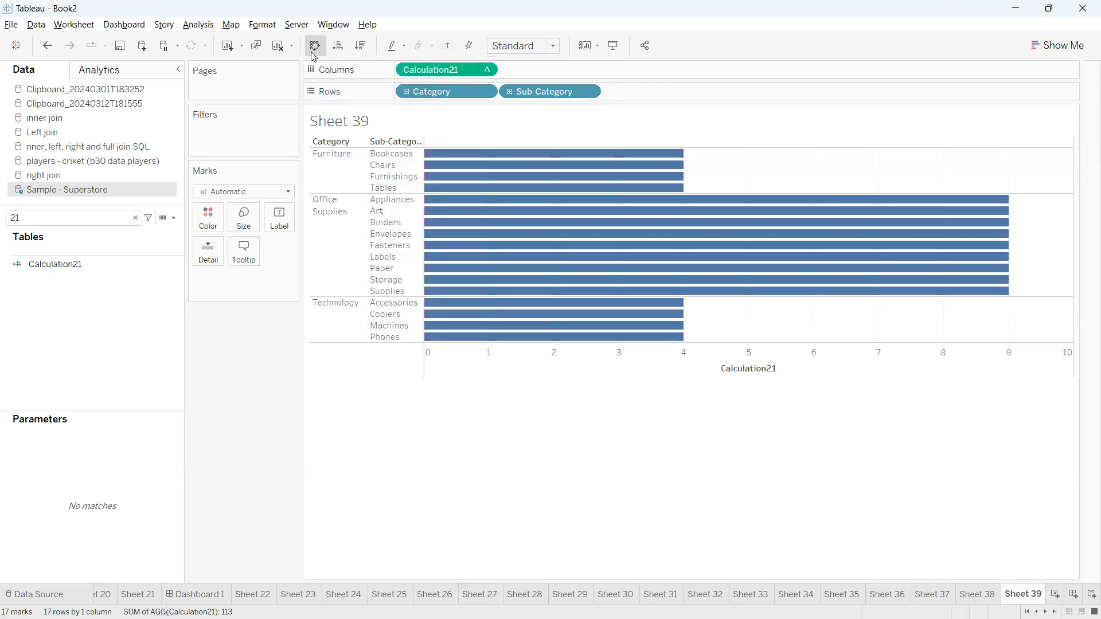
# Swap rows and columns and draw Calculation21 as lines, trying the stepped and jump line types
pyautogui.click(314, 46)
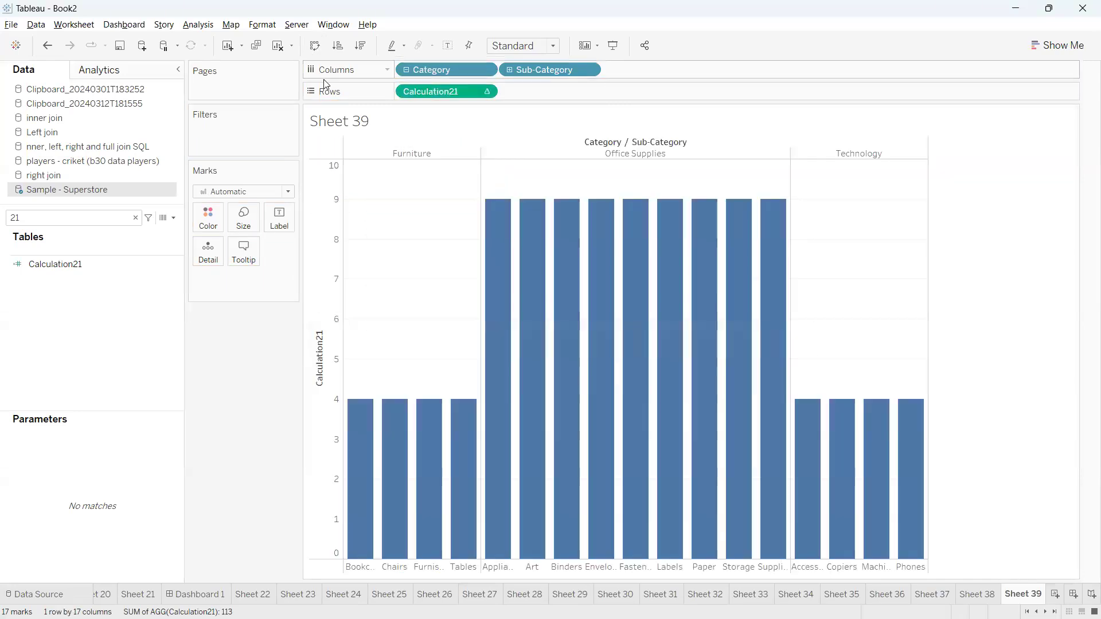
pyautogui.click(288, 193)
pyautogui.click(218, 239)
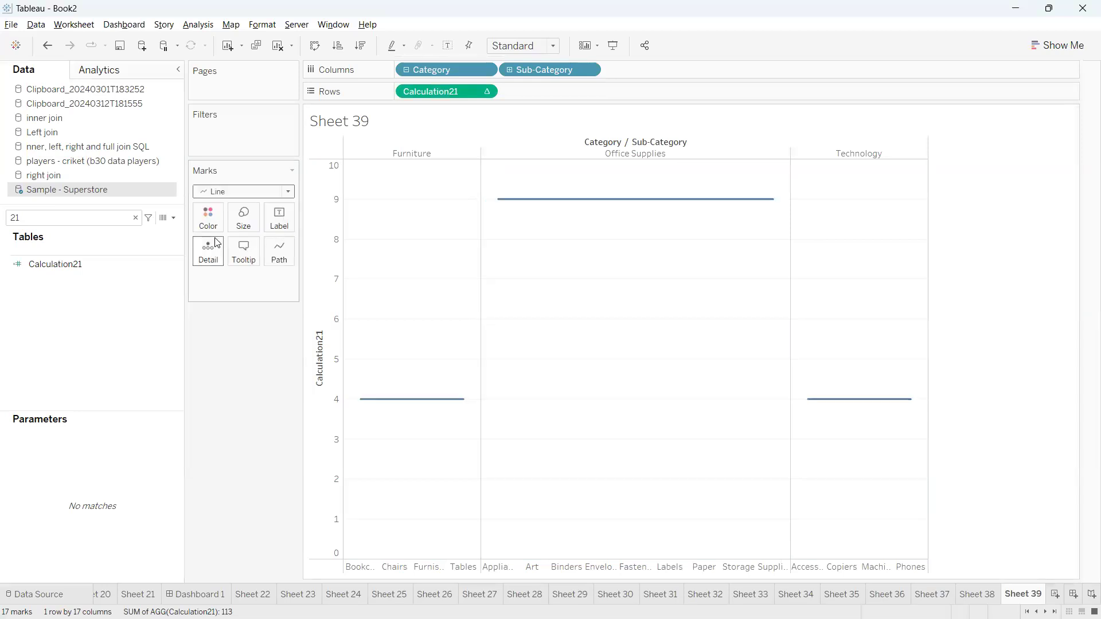
pyautogui.click(284, 256)
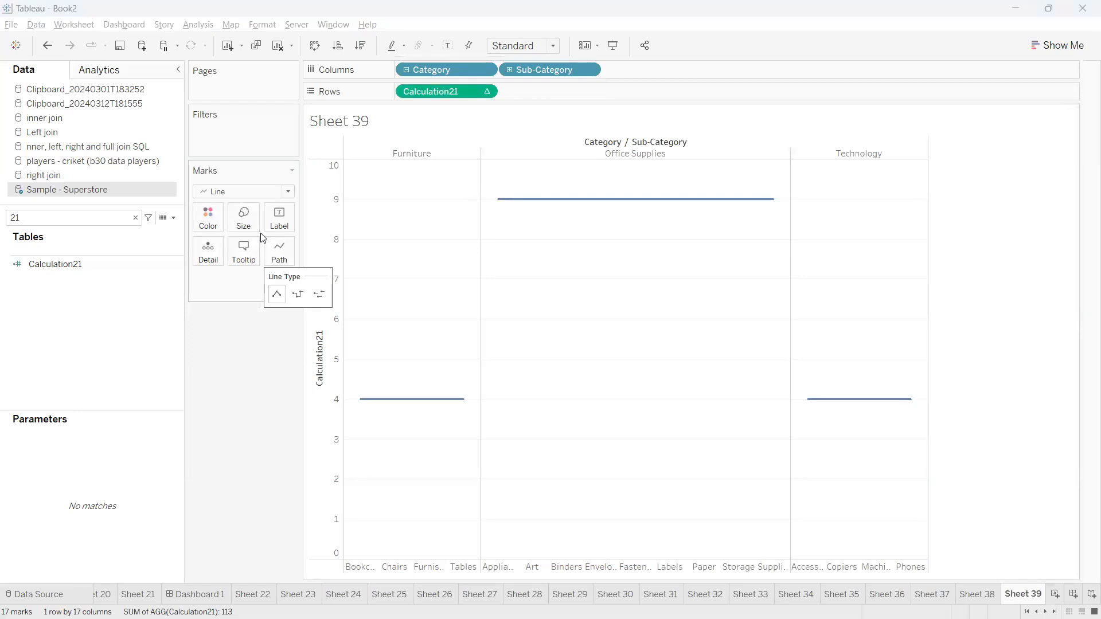
pyautogui.click(296, 297)
pyautogui.click(322, 298)
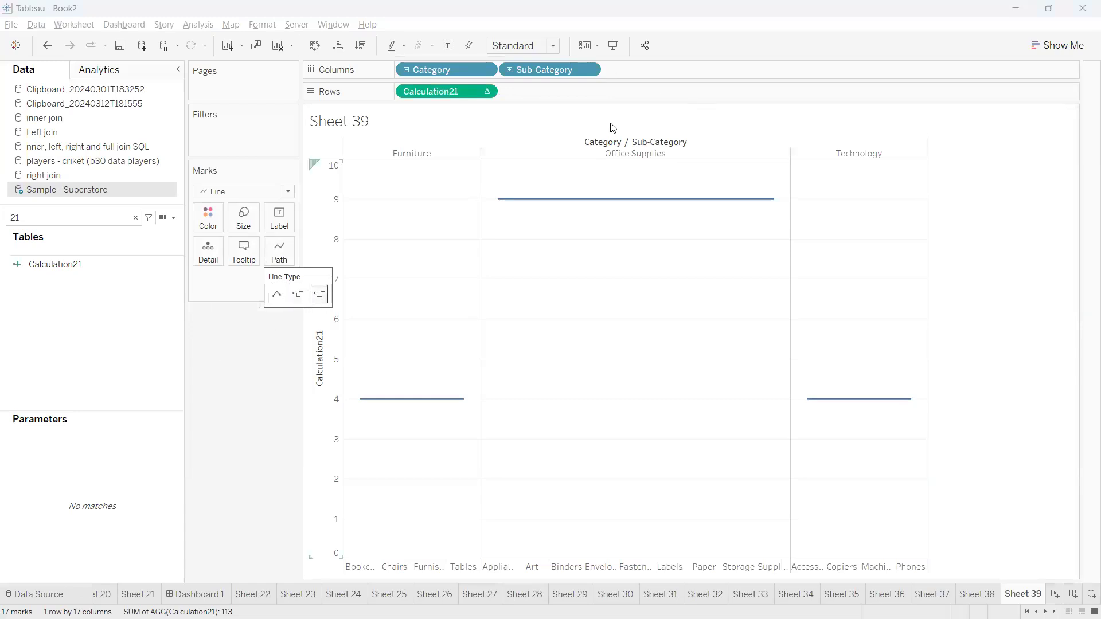
pyautogui.click(411, 137)
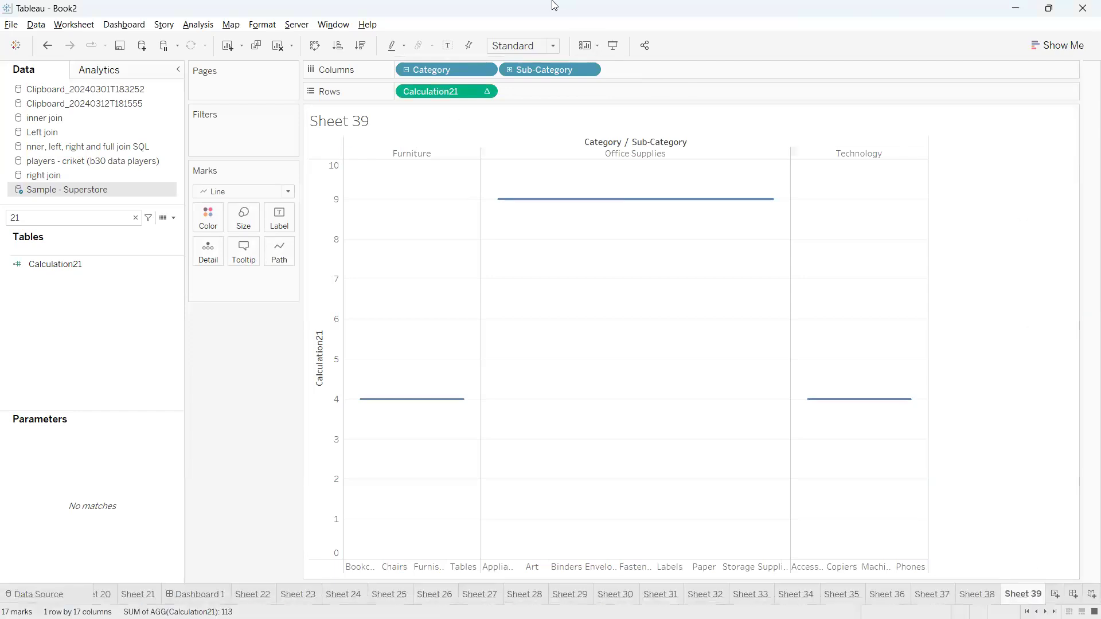
pyautogui.click(297, 5)
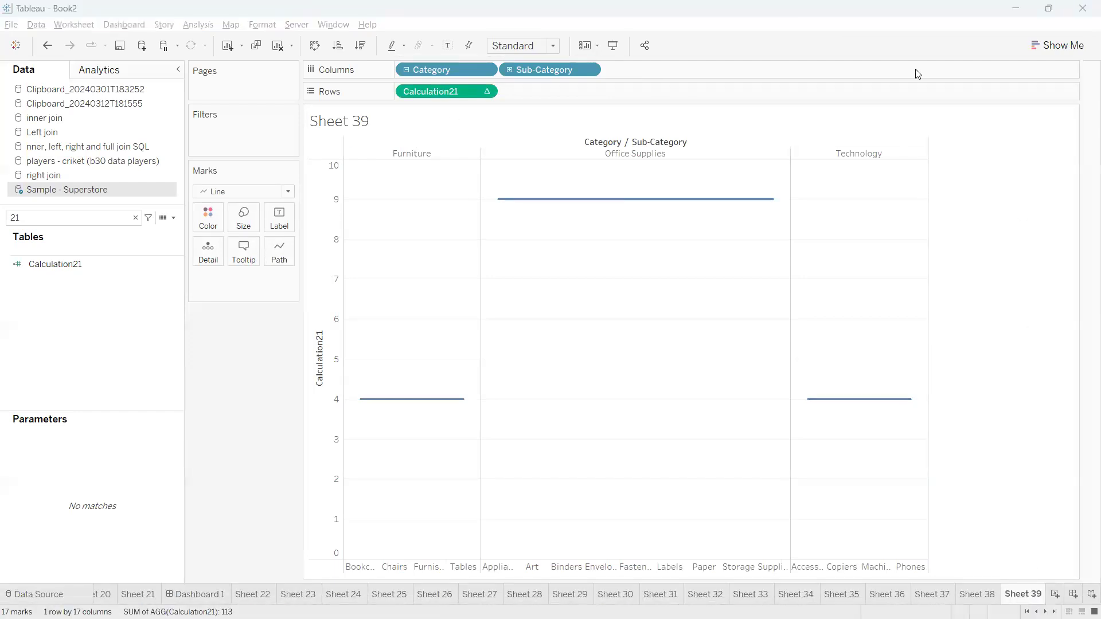